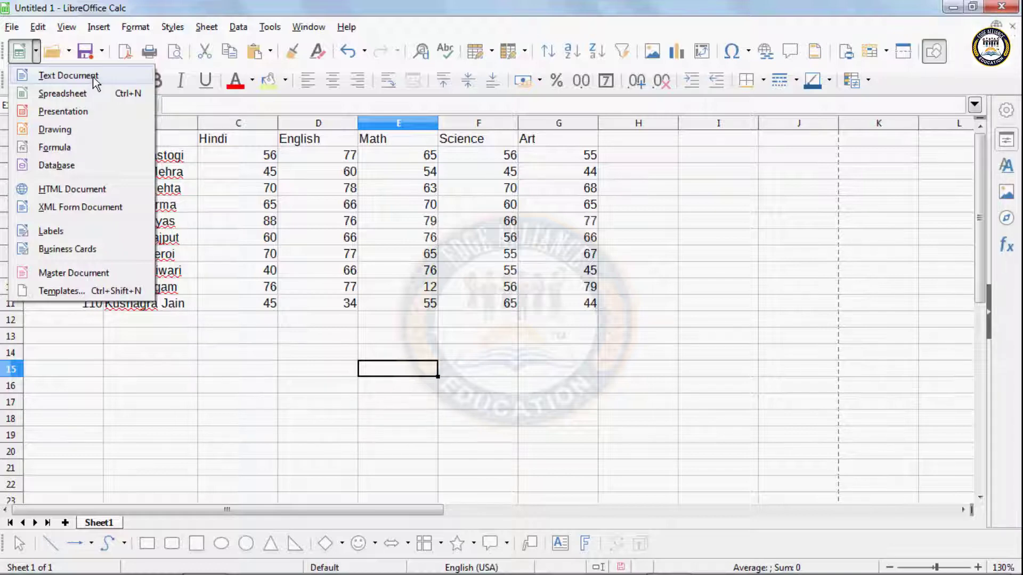
Create a blank text document and close it, and do the same with a blank spreadsheet.
{"action": "left_click", "coordinate": [94, 77]}
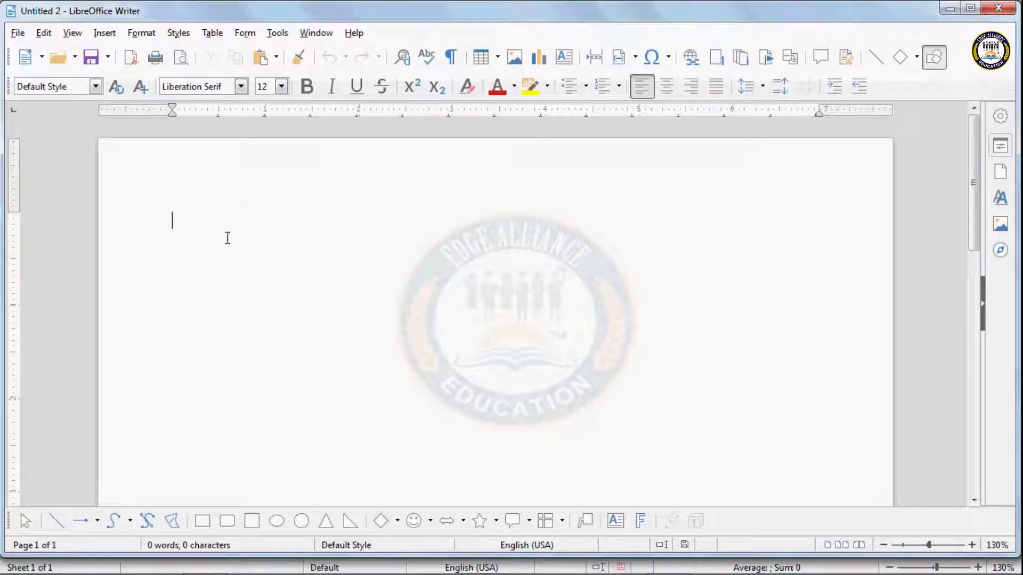
{"action": "left_click", "coordinate": [998, 8]}
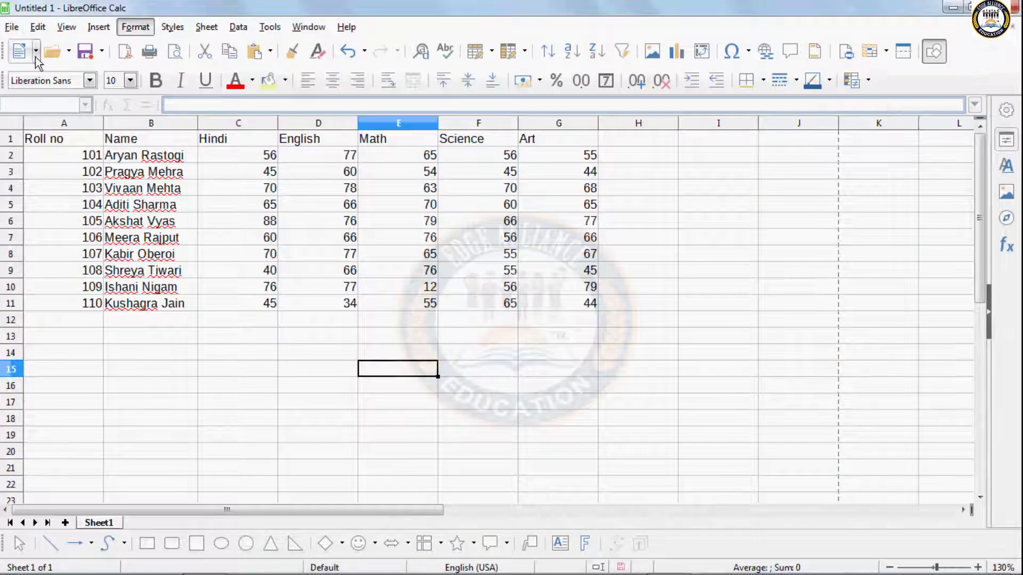
{"action": "left_click", "coordinate": [37, 51]}
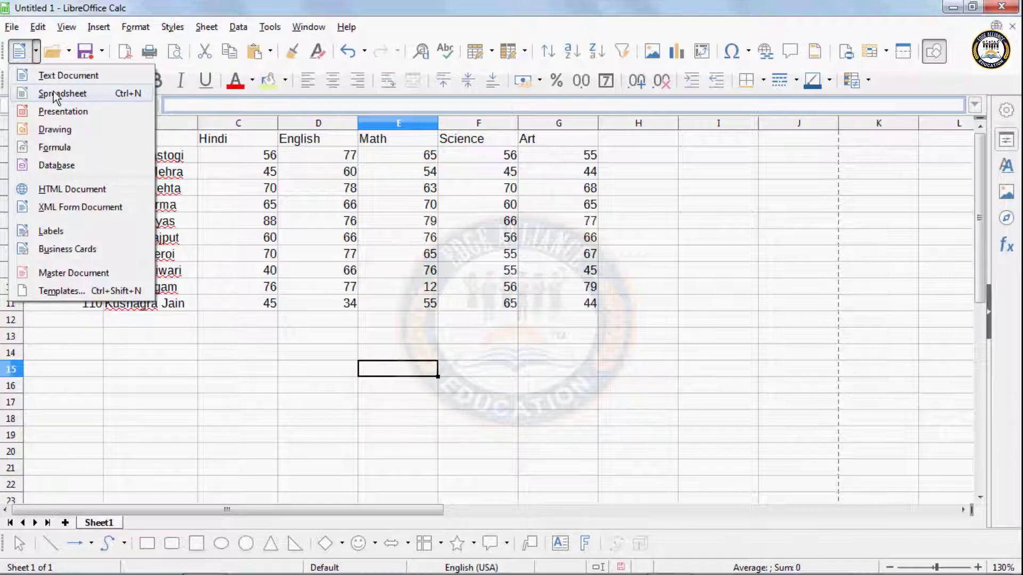
{"action": "left_click", "coordinate": [53, 93]}
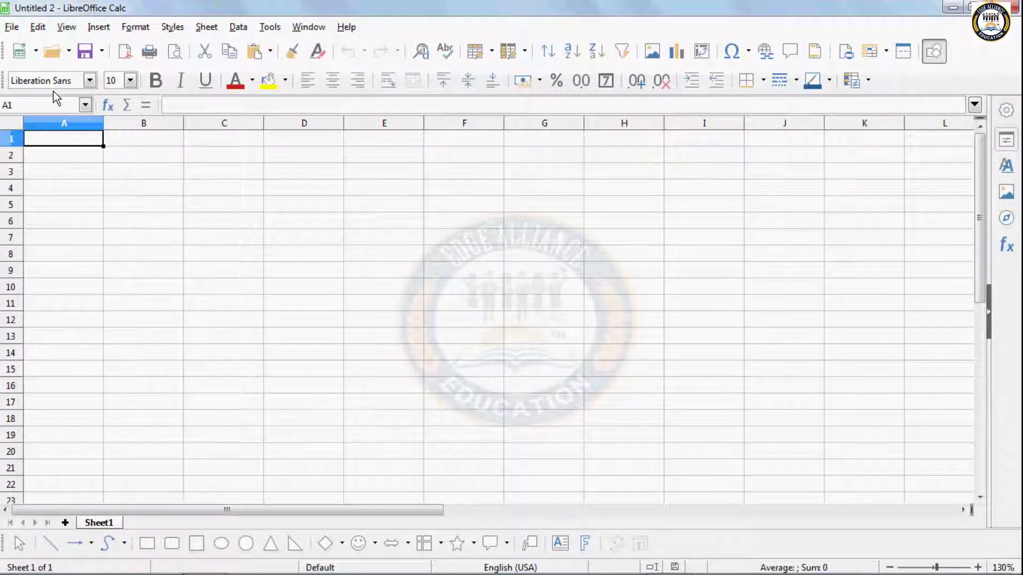
{"action": "left_click", "coordinate": [1001, 6]}
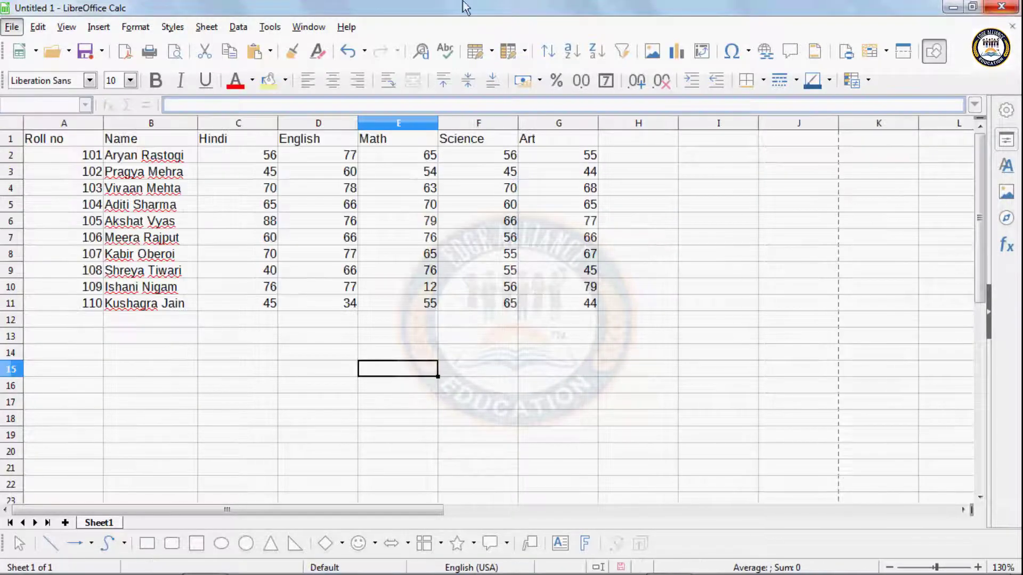
Create a blank presentation without choosing a template, and close it.
{"action": "left_click", "coordinate": [35, 51]}
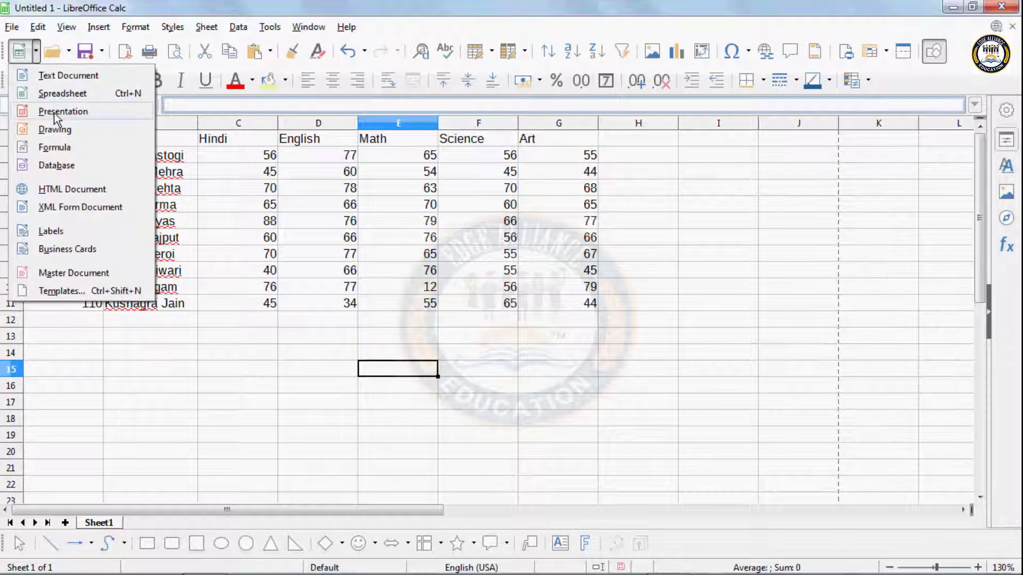
{"action": "left_click", "coordinate": [53, 113]}
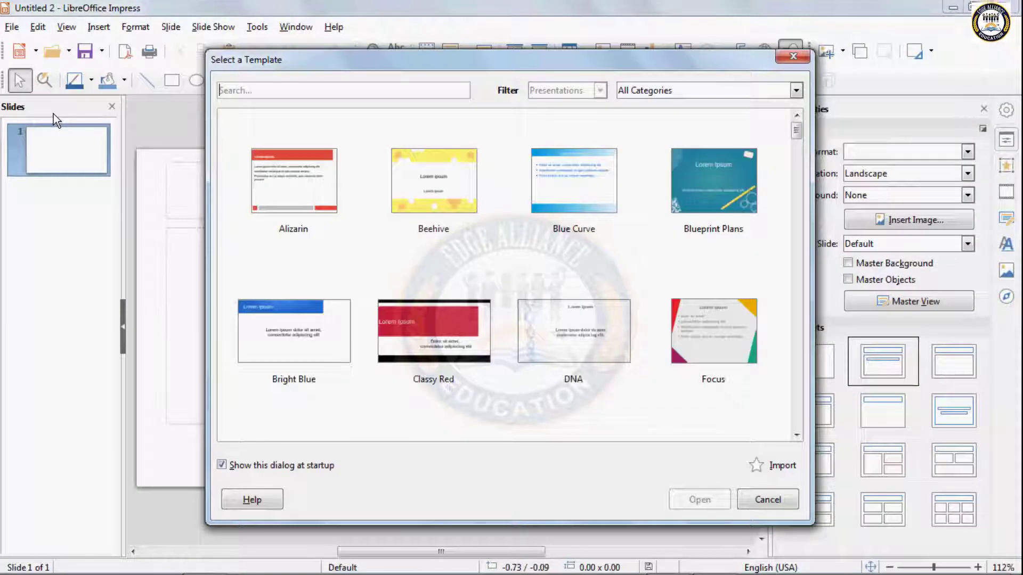
{"action": "left_click", "coordinate": [793, 56]}
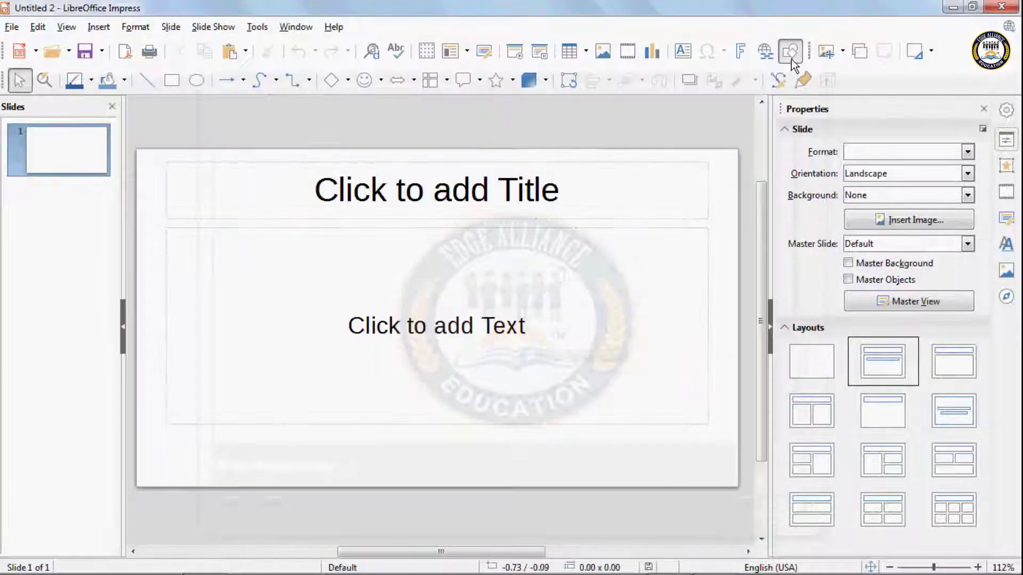
{"action": "left_click", "coordinate": [1002, 7]}
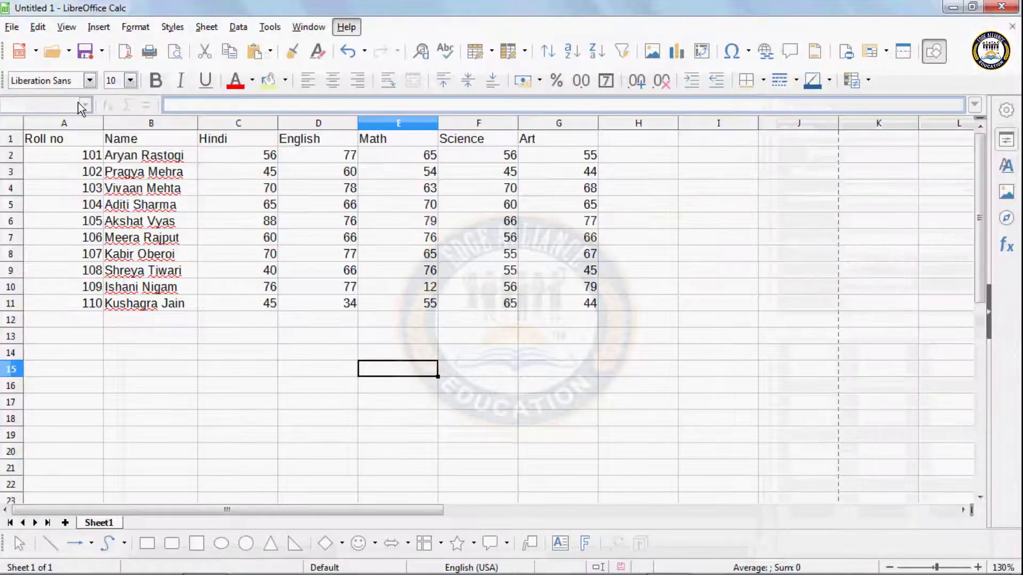
Create a blank HTML document and close it to return to the marks spreadsheet.
{"action": "left_click", "coordinate": [35, 51]}
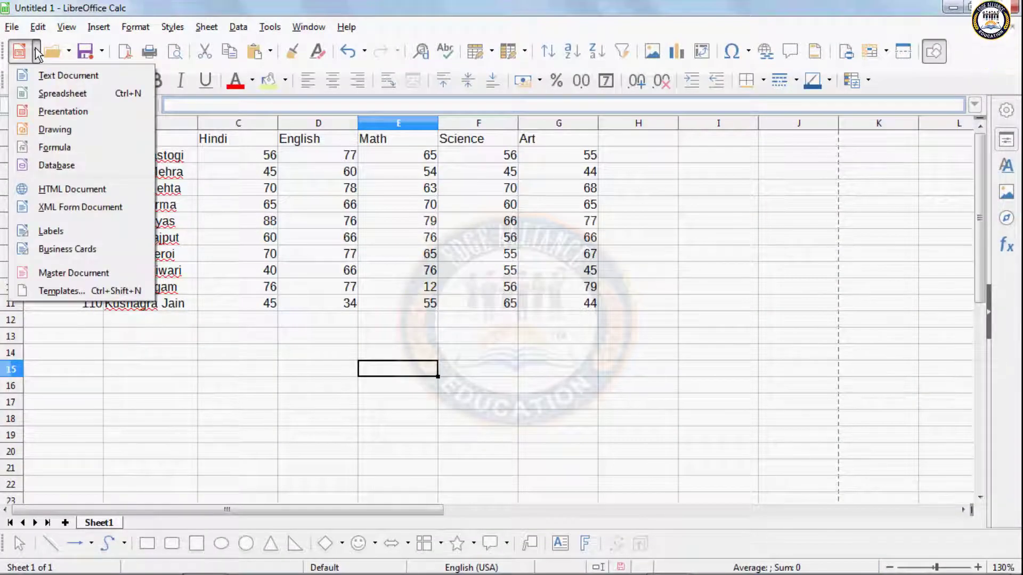
{"action": "left_click", "coordinate": [59, 190]}
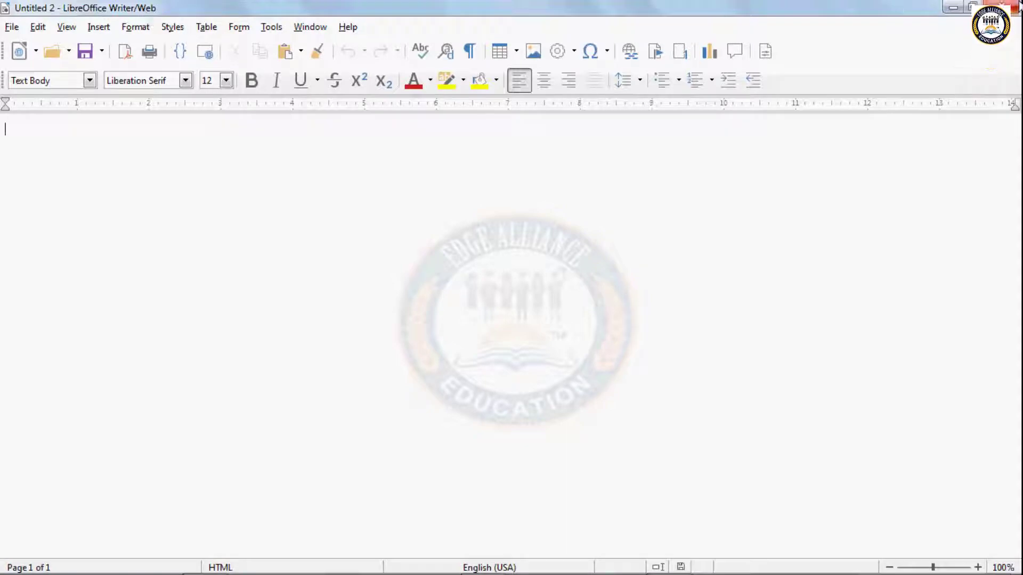
{"action": "left_click", "coordinate": [1002, 7]}
{"action": "left_click", "coordinate": [39, 55]}
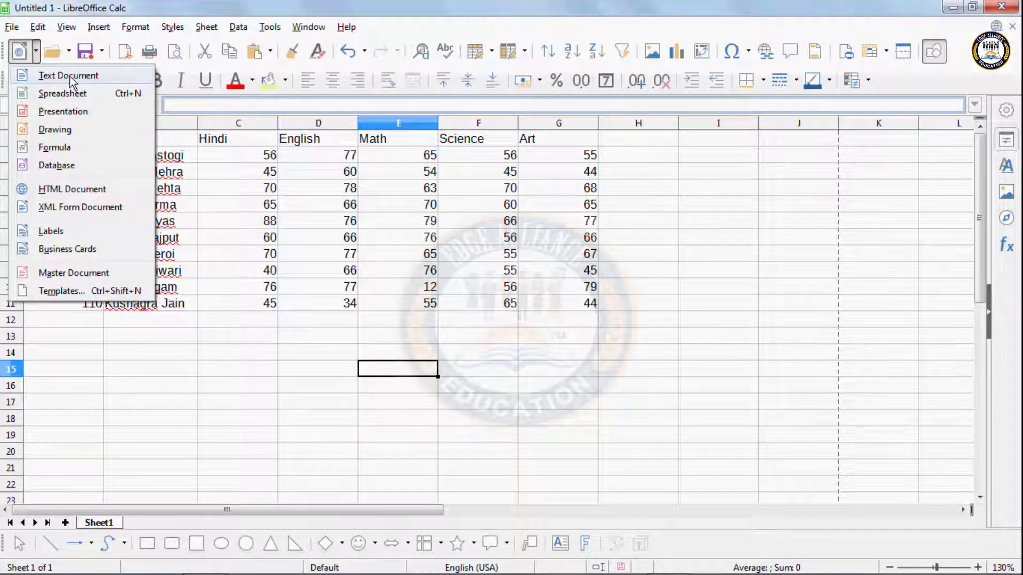
{"action": "left_click", "coordinate": [202, 229]}
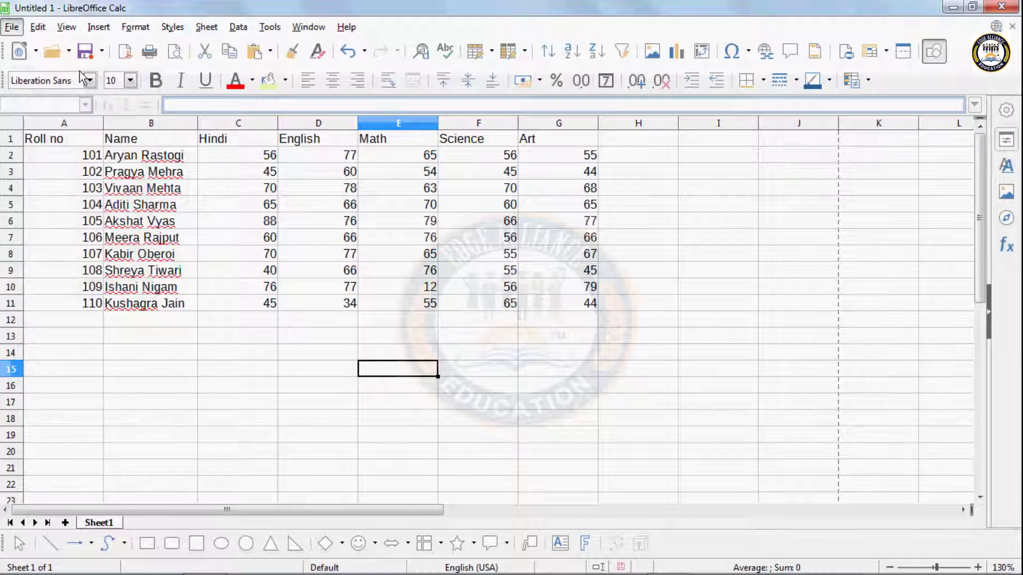
{"action": "left_click", "coordinate": [70, 51]}
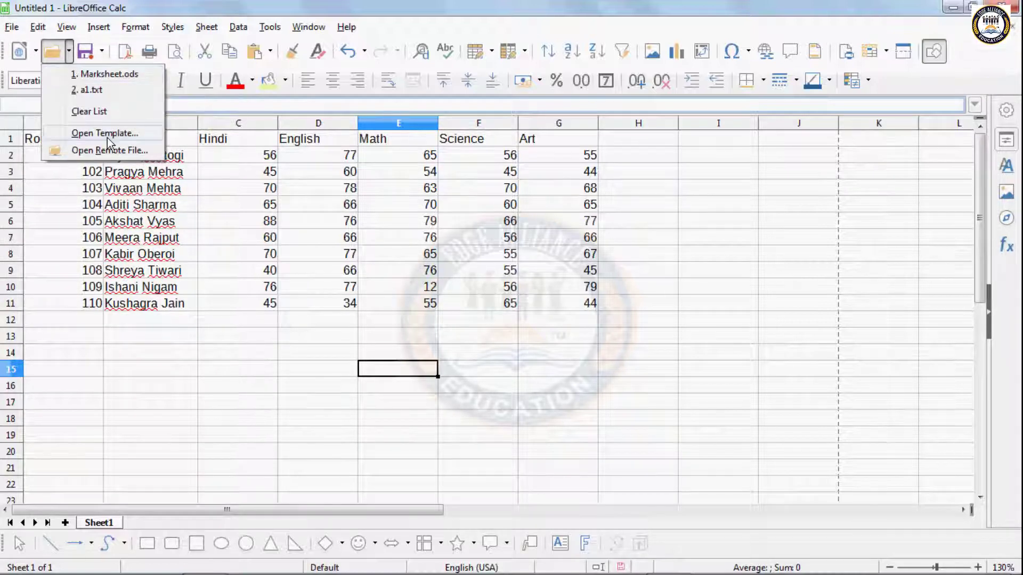
{"action": "left_click", "coordinate": [132, 236]}
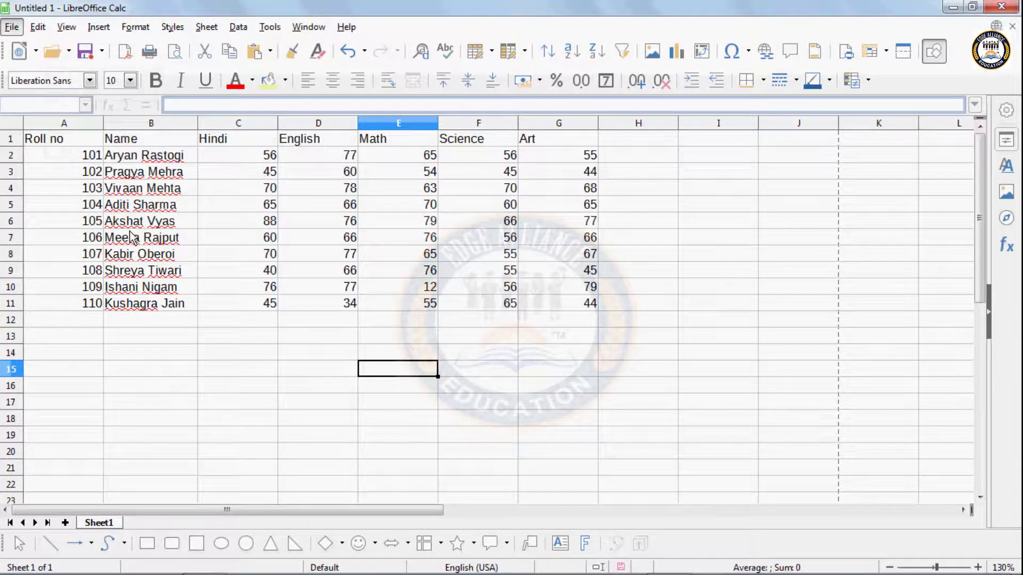
Open the recently used file Marksheet.ods, and clear the list of recent documents.
{"action": "left_click", "coordinate": [69, 53]}
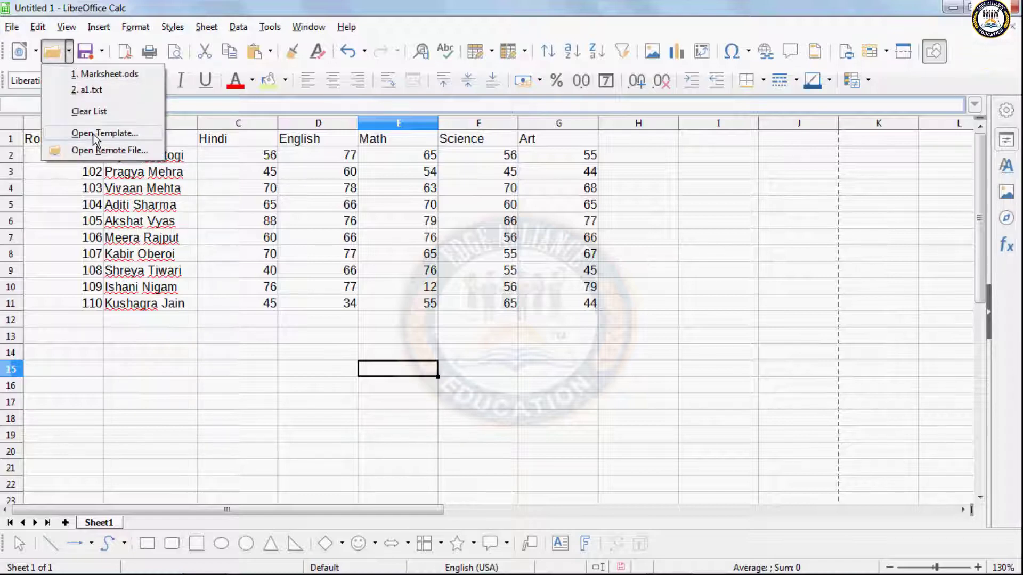
{"action": "left_click", "coordinate": [92, 75]}
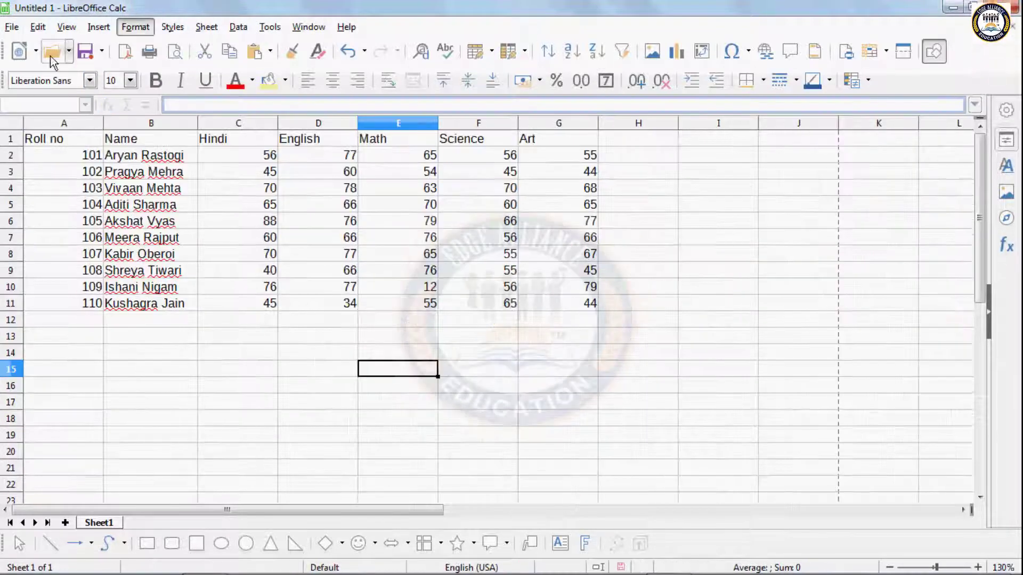
{"action": "left_click", "coordinate": [69, 51]}
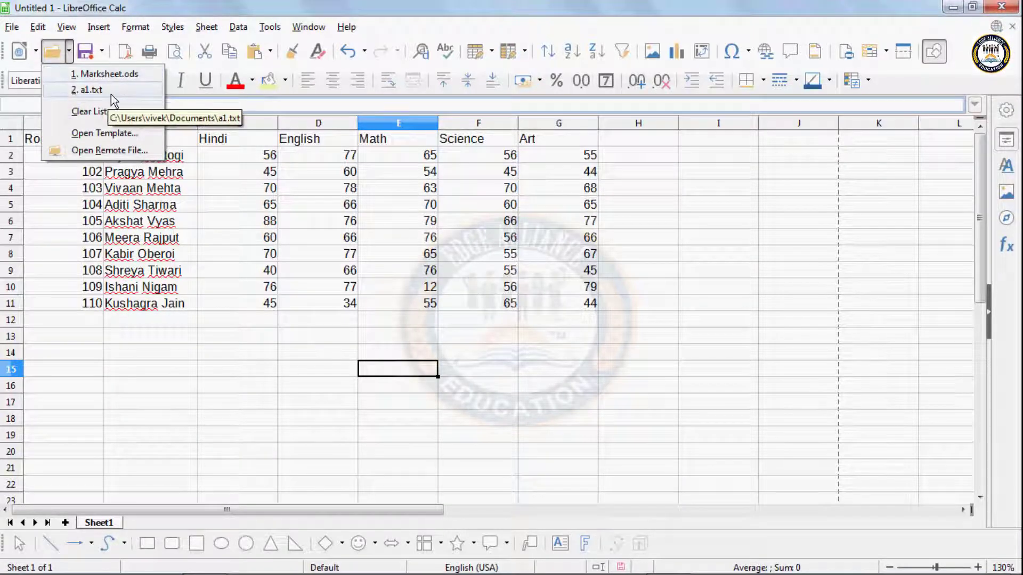
{"action": "left_click", "coordinate": [91, 111]}
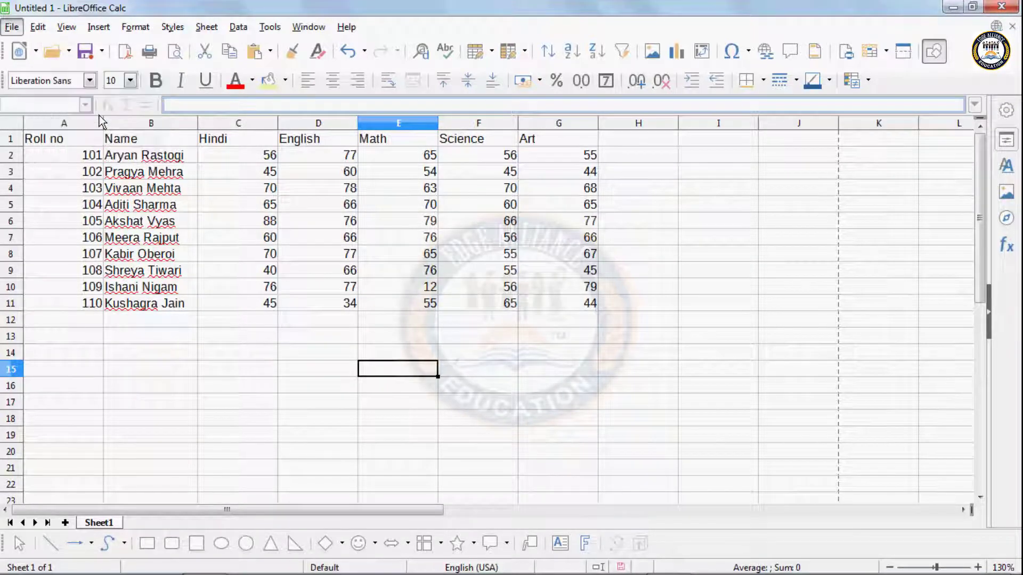
Browse the Documents library for a template to open, and cancel without opening one.
{"action": "left_click", "coordinate": [71, 55]}
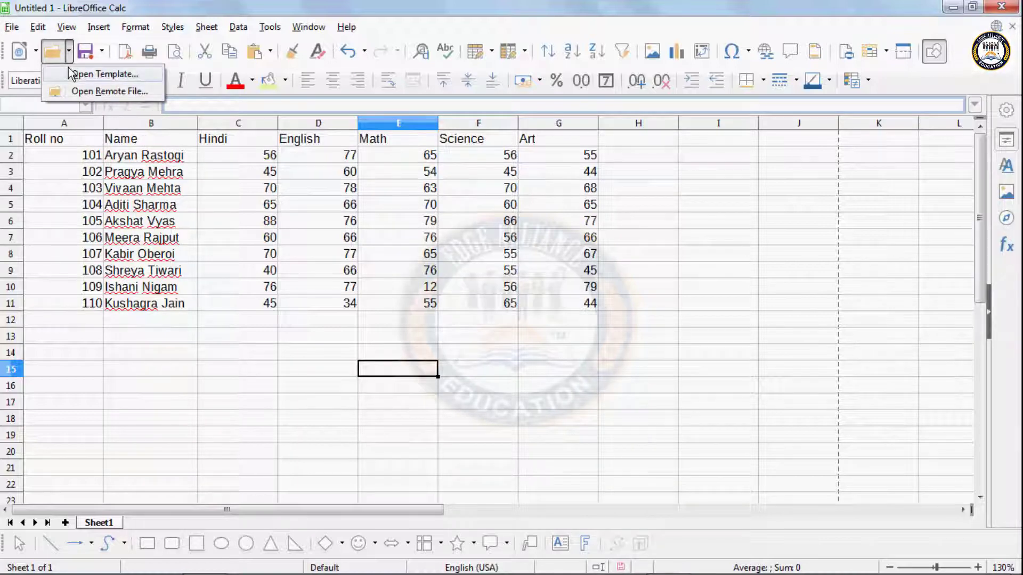
{"action": "left_click", "coordinate": [101, 76]}
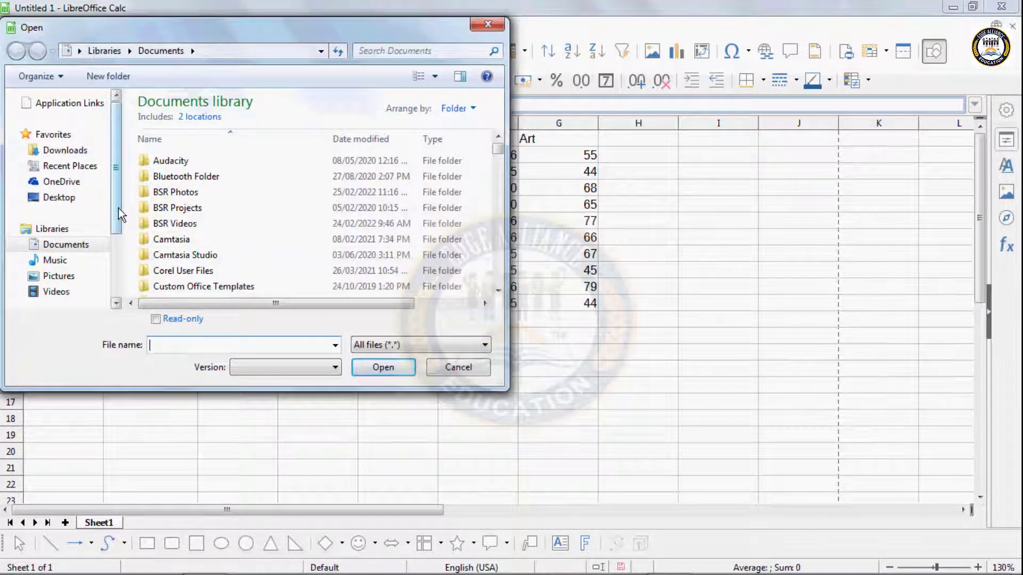
{"action": "left_click_drag", "start_coordinate": [117, 209], "coordinate": [117, 240]}
{"action": "scroll", "coordinate": [116, 245], "scroll_direction": "up", "scroll_amount": 2}
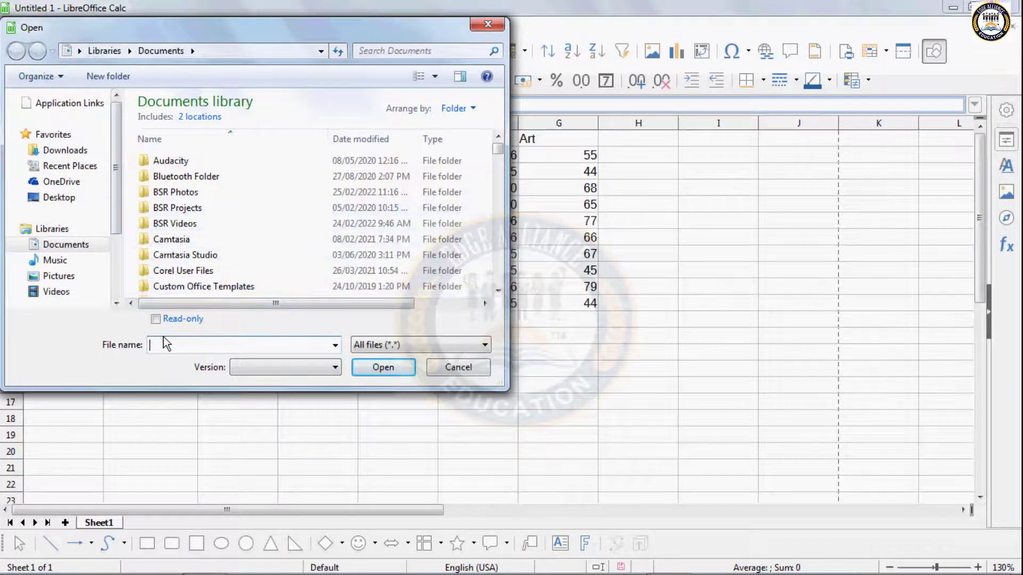
{"action": "double_click", "coordinate": [200, 288]}
{"action": "left_click", "coordinate": [455, 368]}
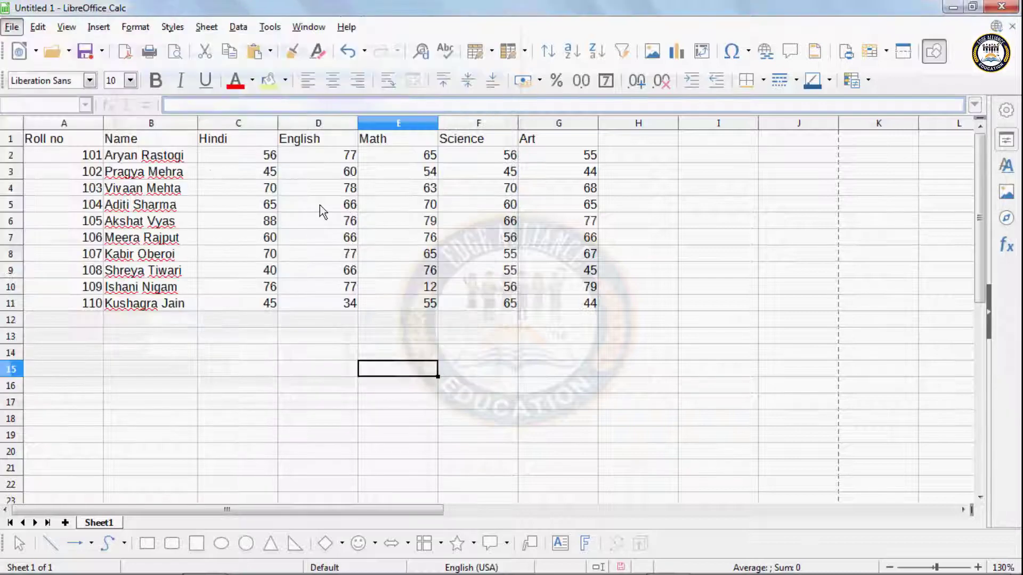
Start adding an Alfresco 4/5 service for opening remote files, and cancel both dialogs.
{"action": "left_click", "coordinate": [69, 51]}
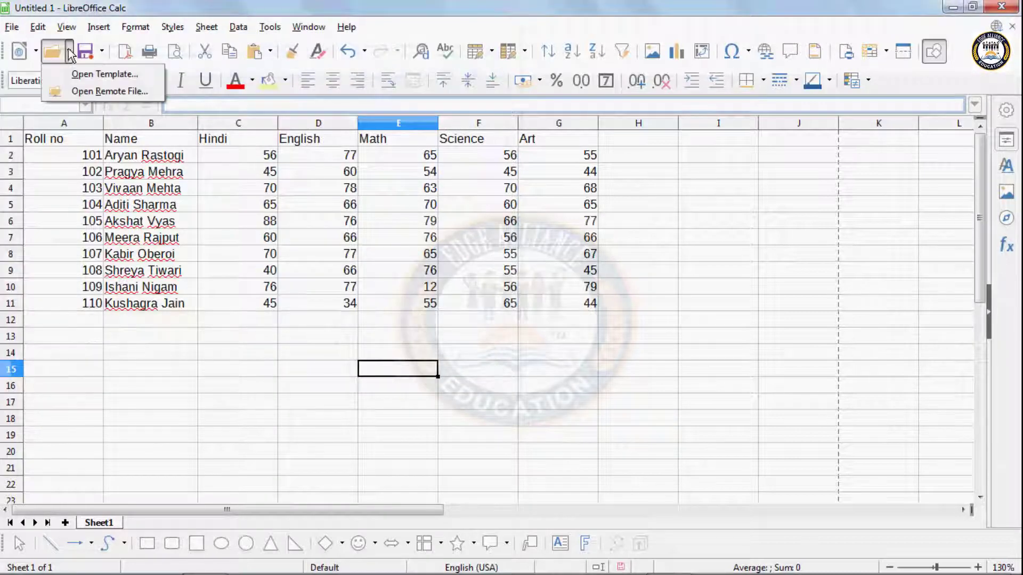
{"action": "left_click", "coordinate": [83, 94]}
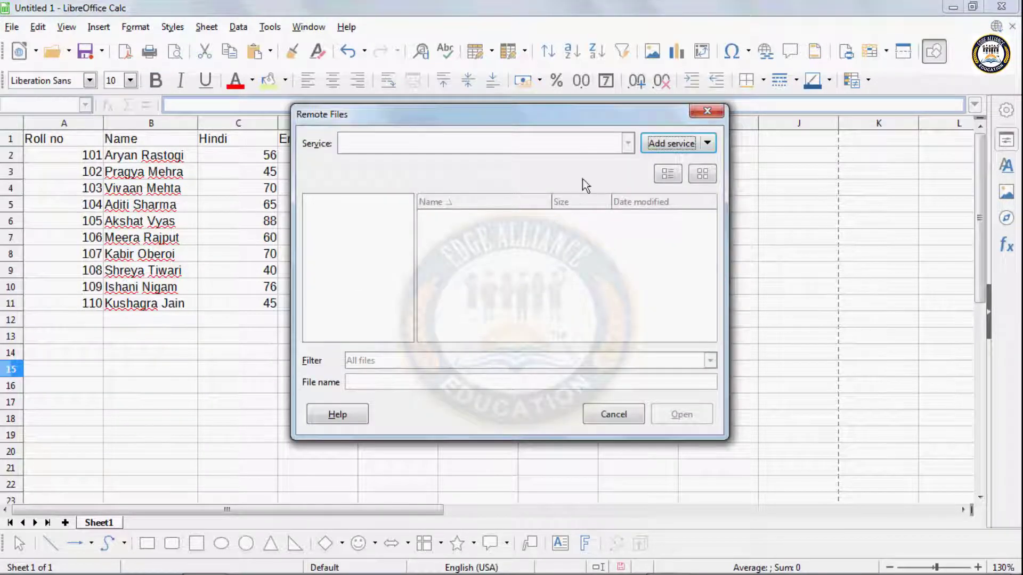
{"action": "left_click", "coordinate": [668, 143]}
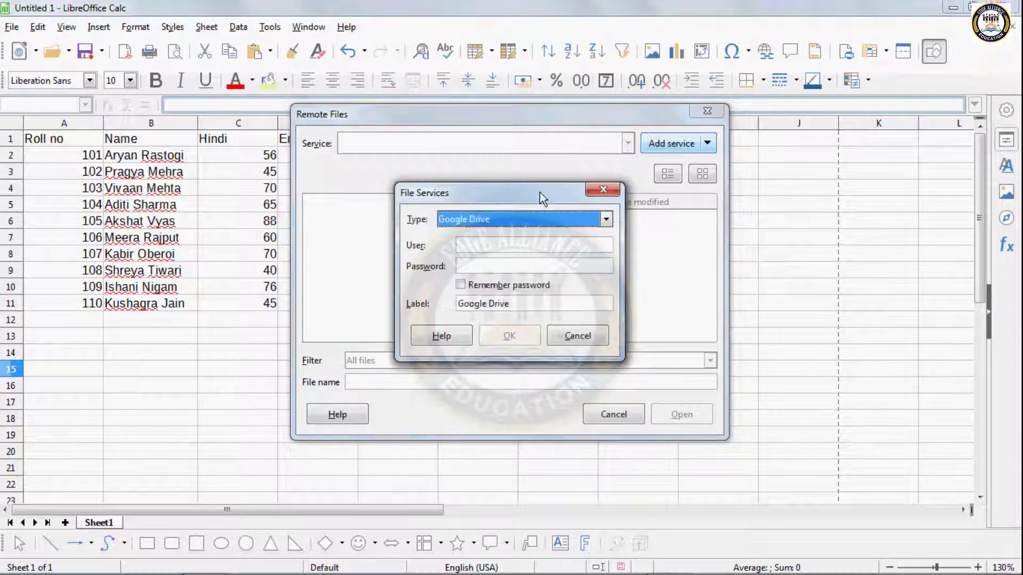
{"action": "left_click", "coordinate": [487, 219]}
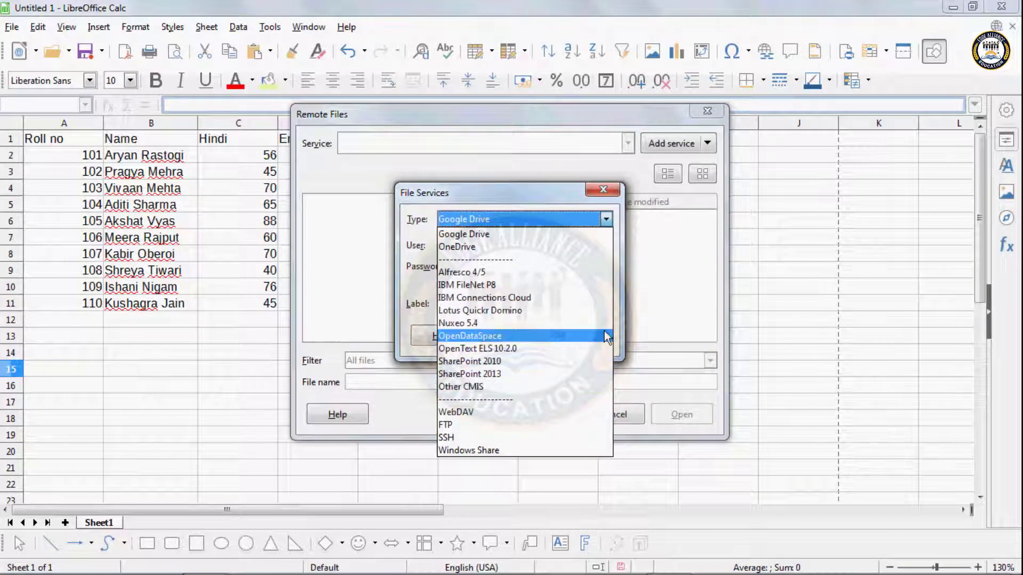
{"action": "left_click", "coordinate": [476, 274]}
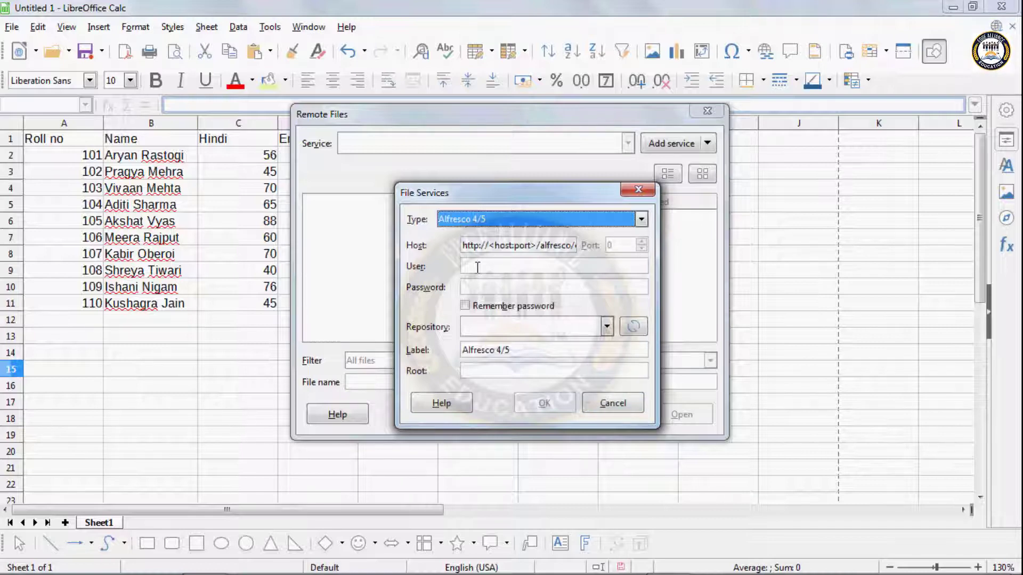
{"action": "left_click", "coordinate": [605, 403]}
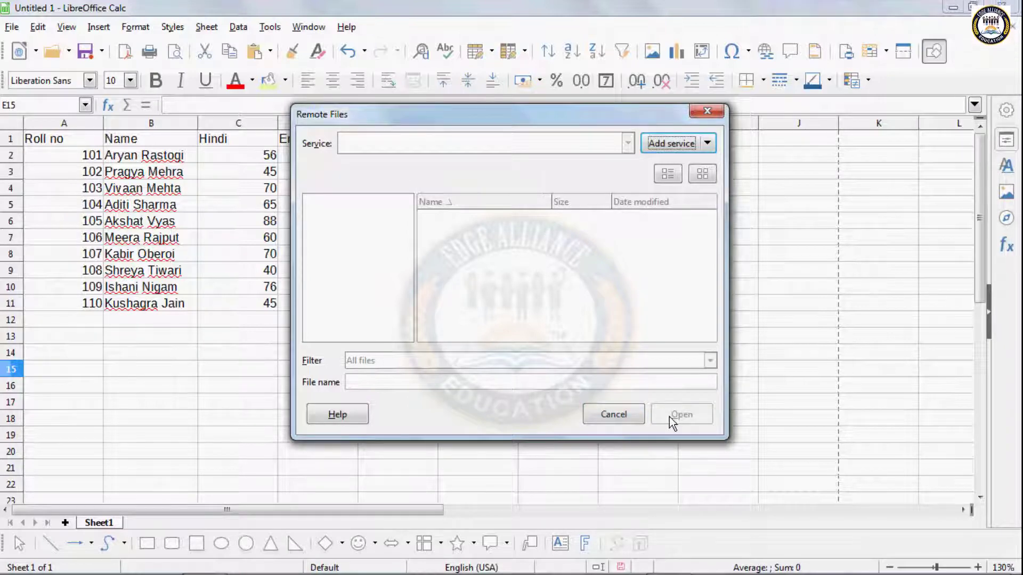
{"action": "left_click", "coordinate": [707, 111]}
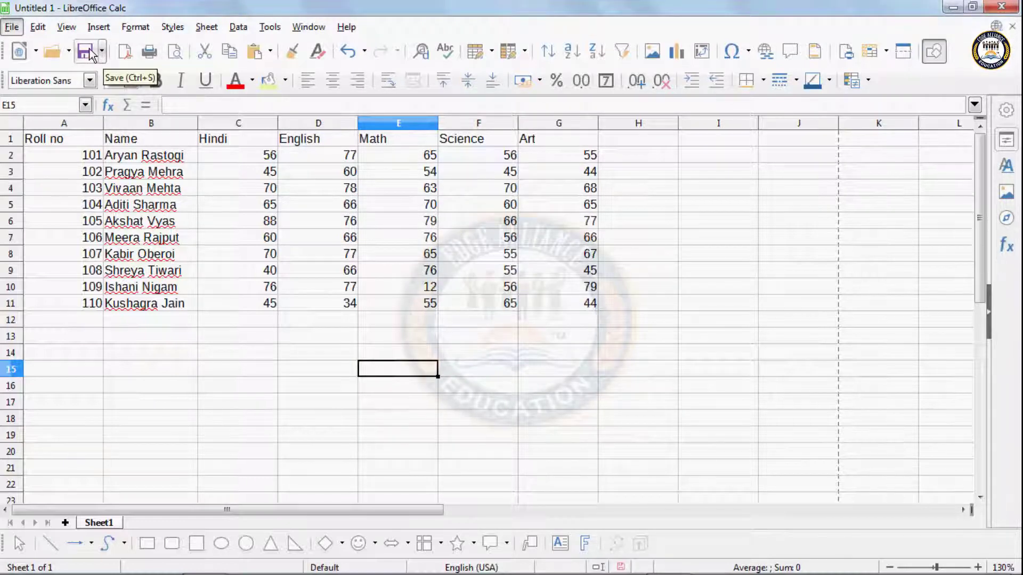
Save the marks spreadsheet in the Documents library as sheet 1 in ODF Spreadsheet (.ods) format.
{"action": "left_click", "coordinate": [102, 51]}
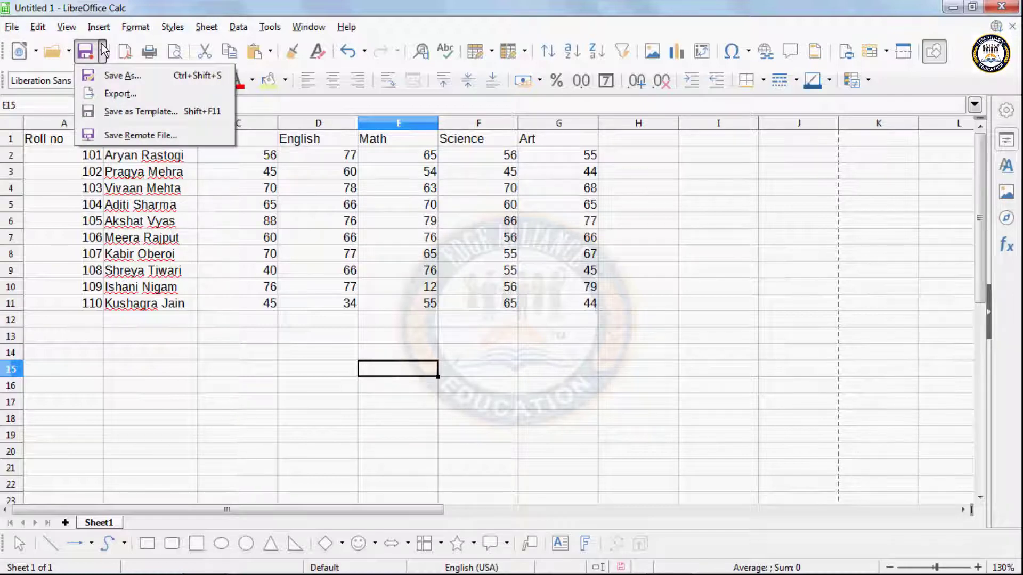
{"action": "left_click", "coordinate": [123, 182]}
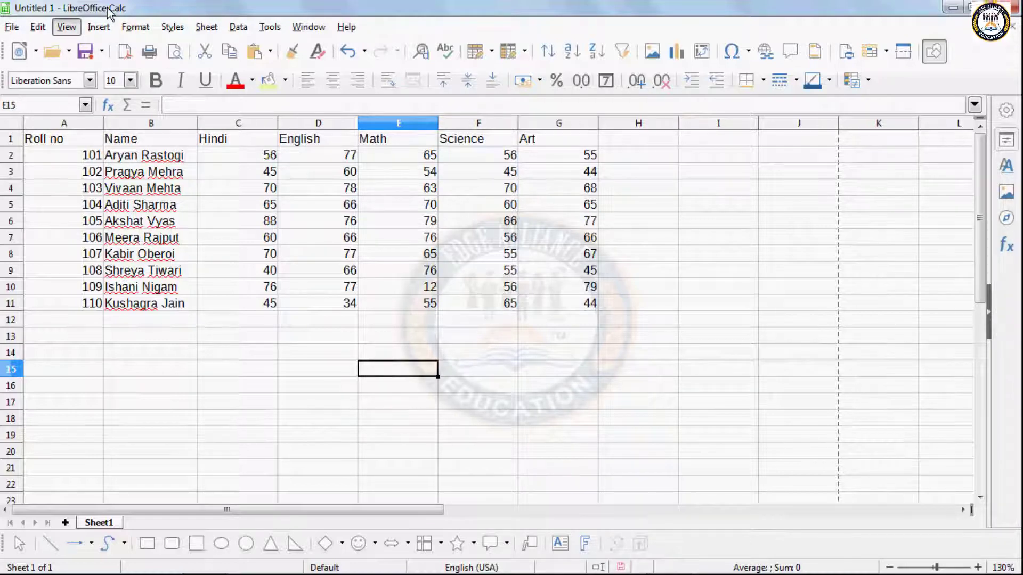
{"action": "left_click", "coordinate": [101, 52]}
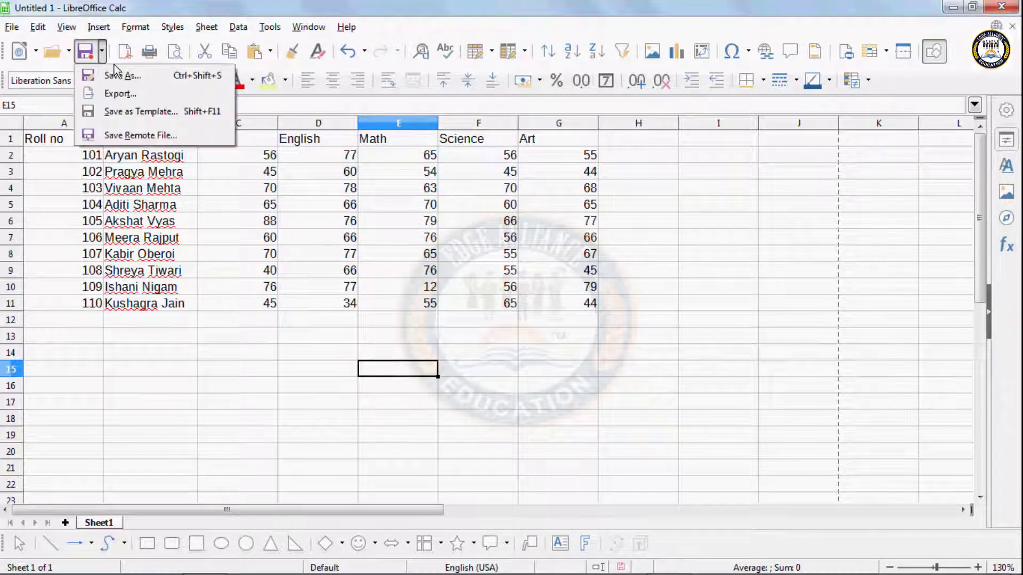
{"action": "left_click", "coordinate": [121, 75]}
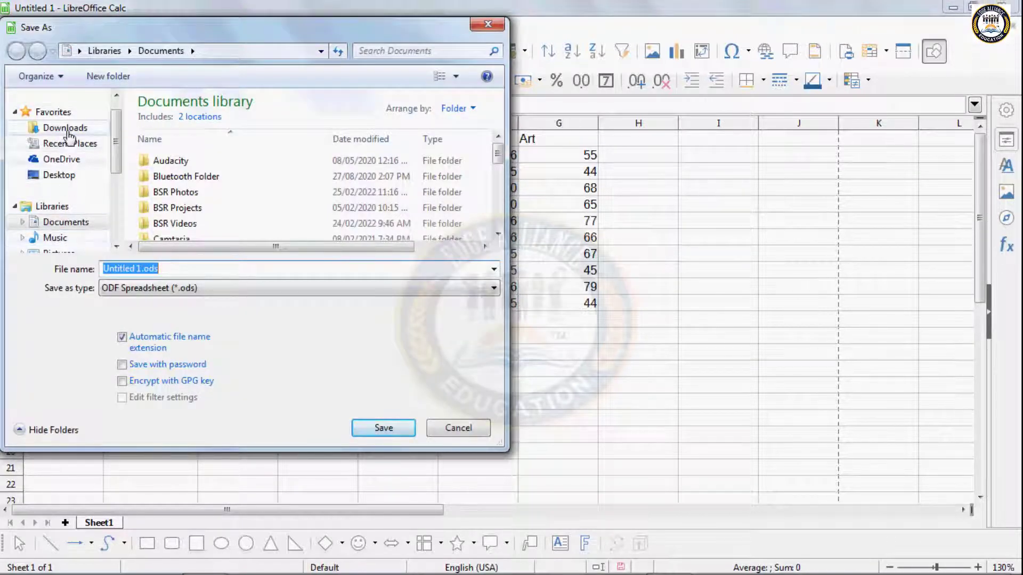
{"action": "left_click", "coordinate": [65, 226]}
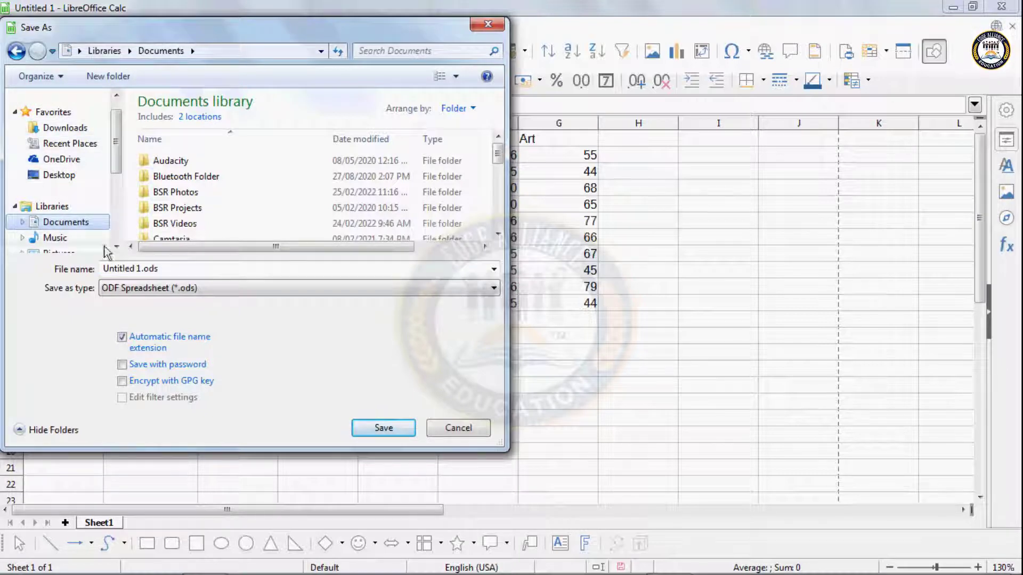
{"action": "left_click", "coordinate": [169, 269]}
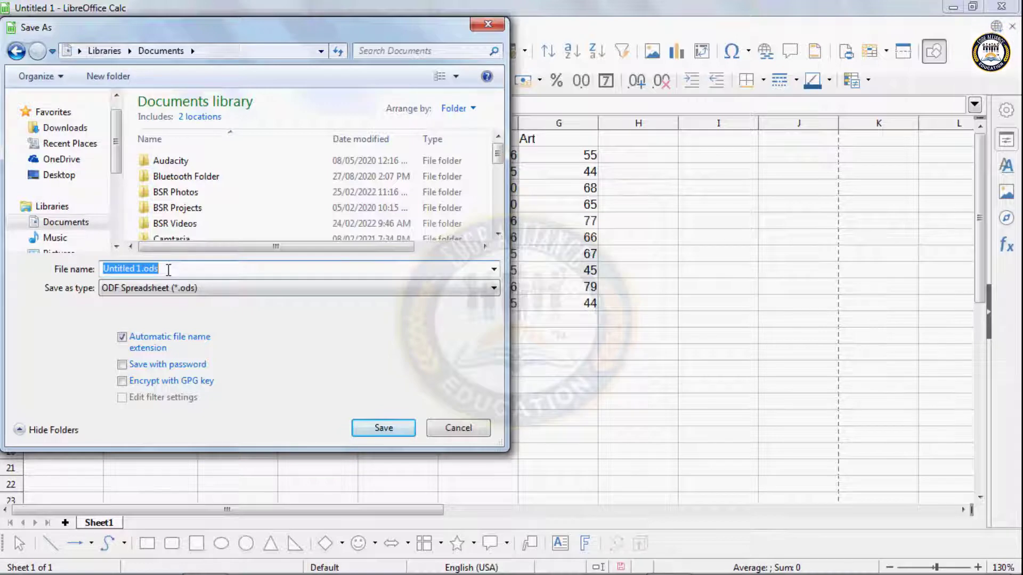
{"action": "type", "text": "sheet"}
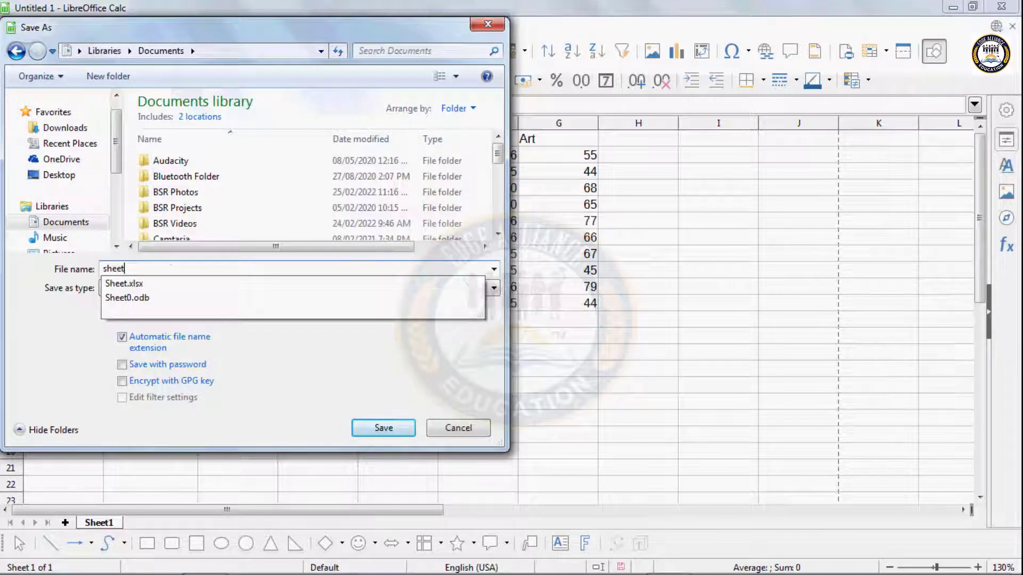
{"action": "left_click", "coordinate": [169, 269]}
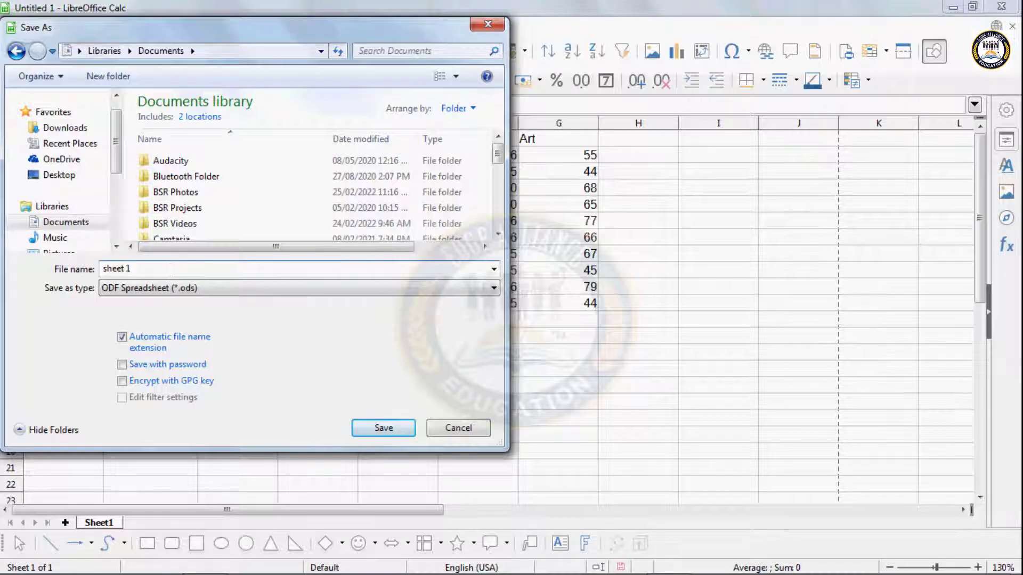
{"action": "left_click", "coordinate": [384, 428]}
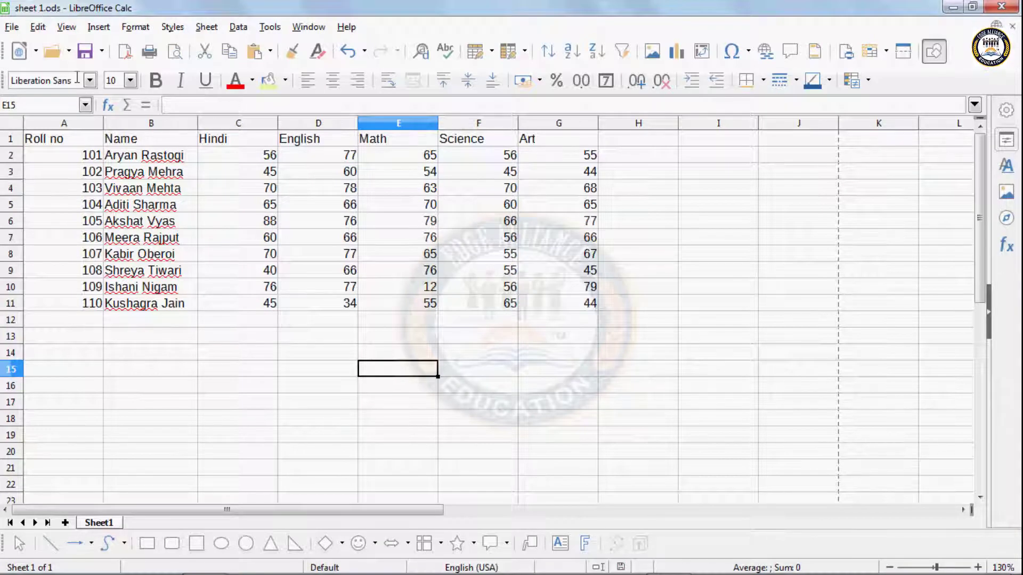
Start exporting the spreadsheet and choose XHTML as the file type.
{"action": "left_click", "coordinate": [102, 53]}
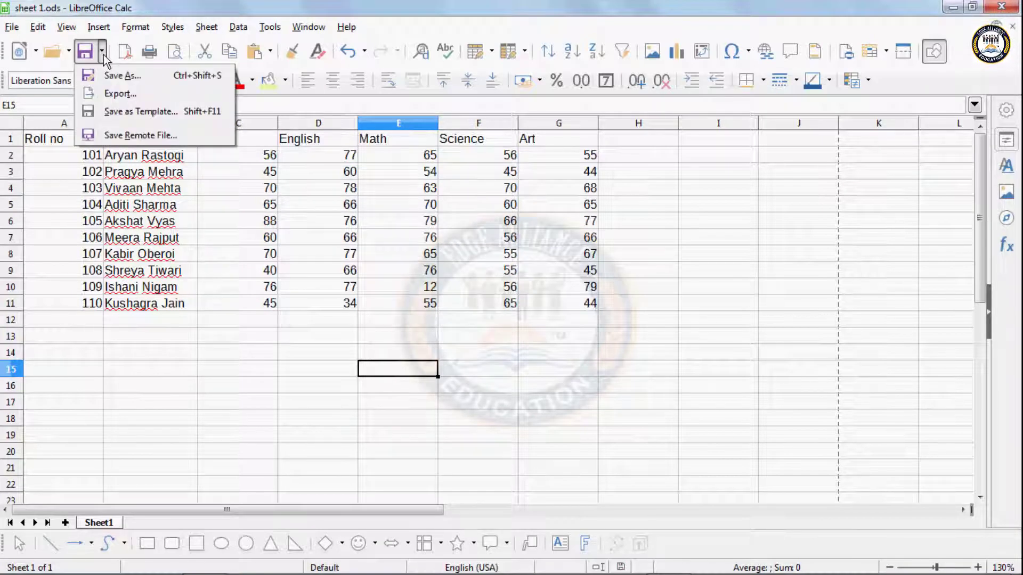
{"action": "left_click", "coordinate": [122, 95]}
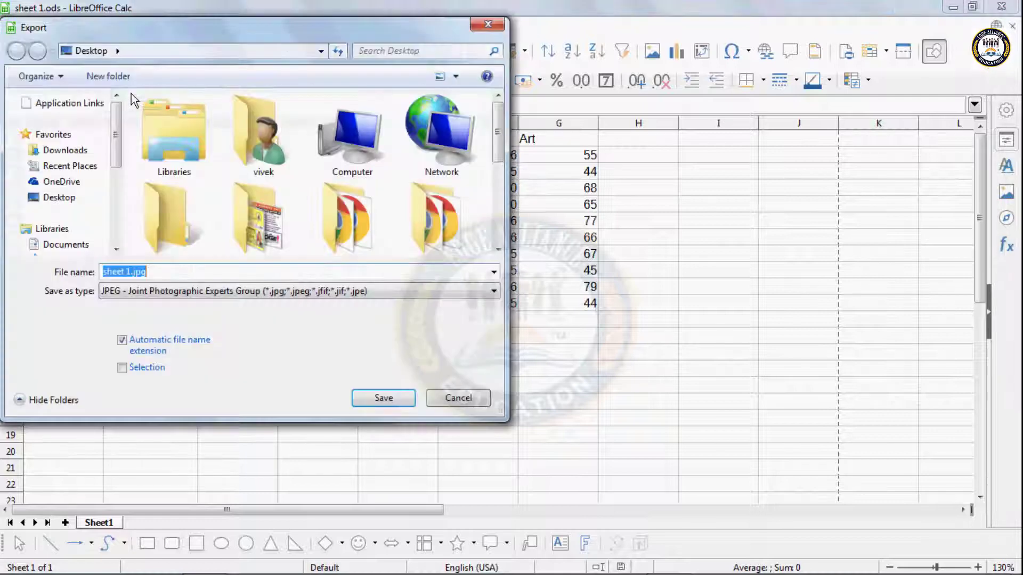
{"action": "left_click", "coordinate": [154, 291]}
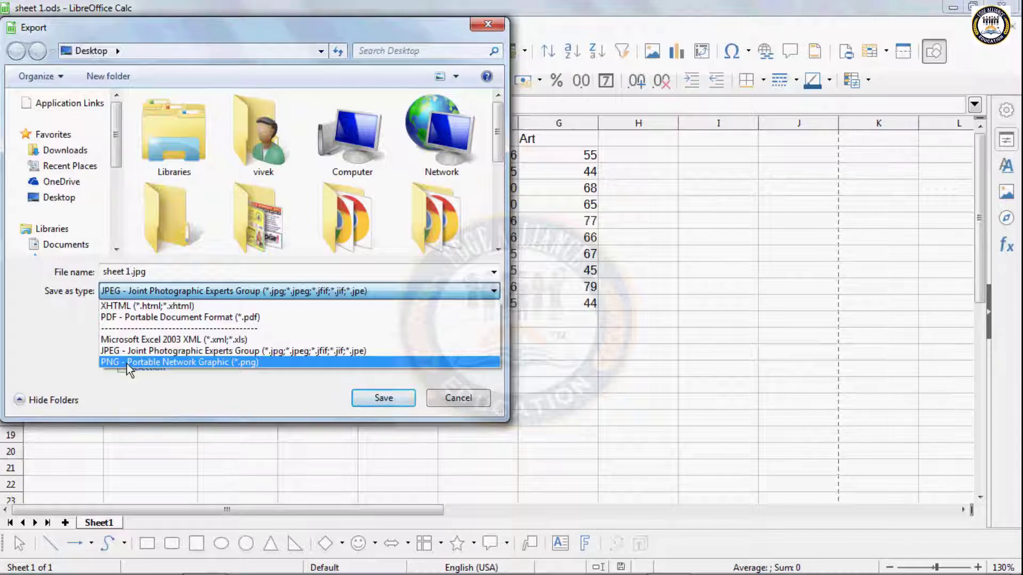
{"action": "left_click", "coordinate": [126, 306]}
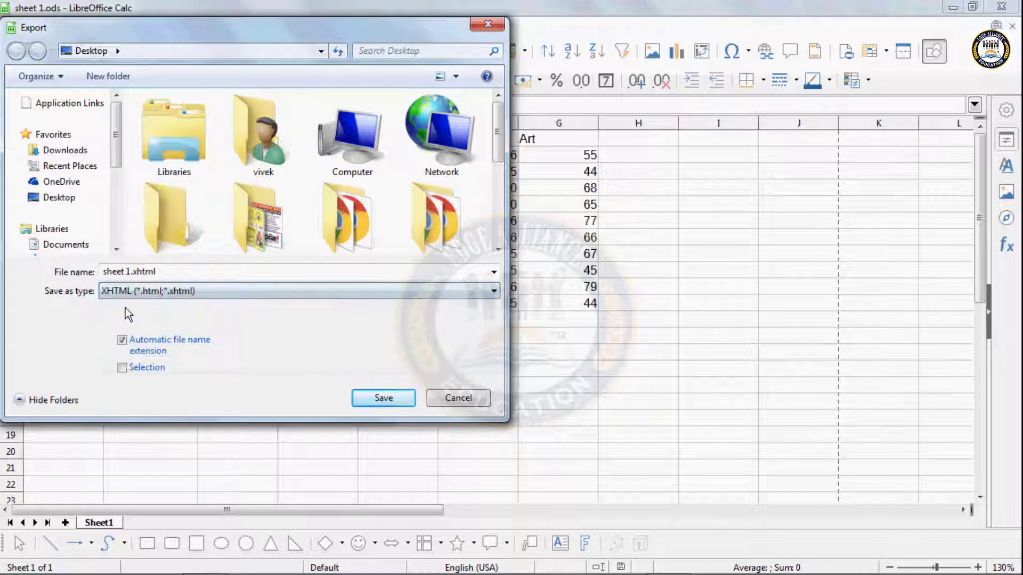
Name the export qq and save it to the Desktop.
{"action": "left_click", "coordinate": [167, 271]}
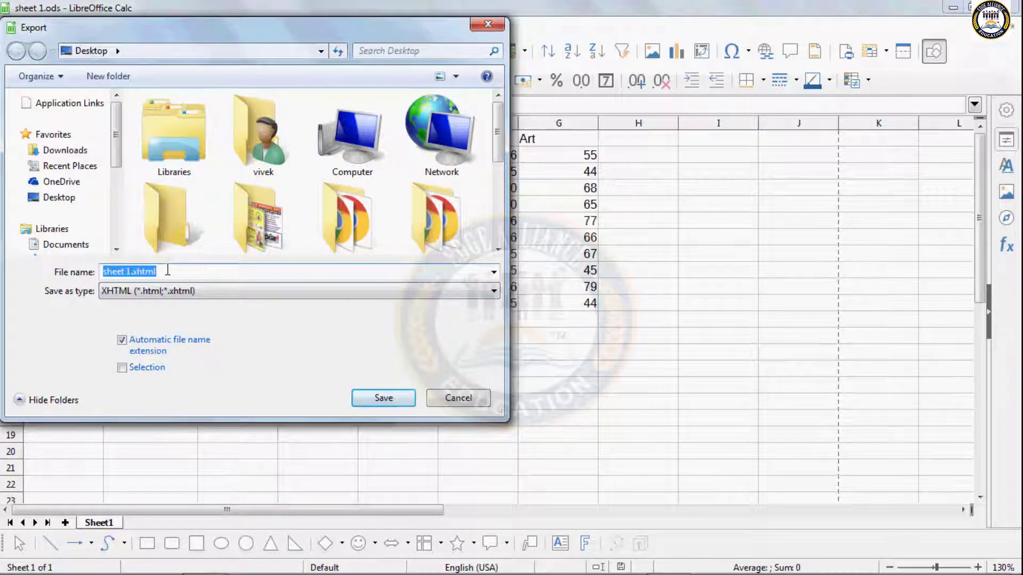
{"action": "left_click", "coordinate": [167, 271]}
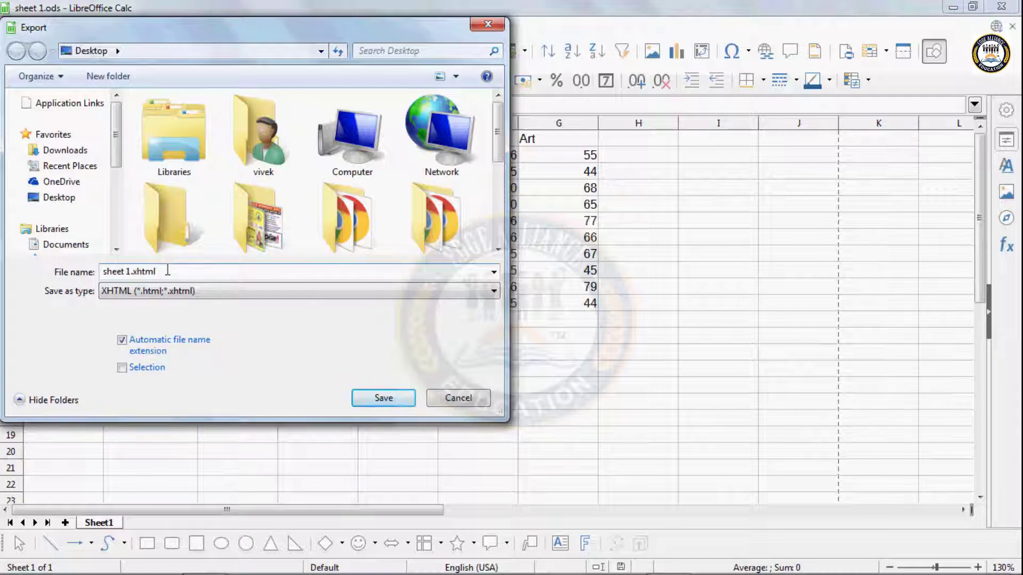
{"action": "type", "text": "q"}
{"action": "key", "text": "BackSpace"}
{"action": "key", "text": "BackSpace"}
{"action": "key", "text": "BackSpace"}
{"action": "key", "text": "BackSpace"}
{"action": "key", "text": "BackSpace"}
{"action": "key", "text": "BackSpace"}
{"action": "key", "text": "BackSpace"}
{"action": "key", "text": "BackSpace"}
{"action": "key", "text": "BackSpace"}
{"action": "key", "text": "BackSpace"}
{"action": "key", "text": "BackSpace"}
{"action": "key", "text": "BackSpace"}
{"action": "key", "text": "BackSpace"}
{"action": "key", "text": "BackSpace"}
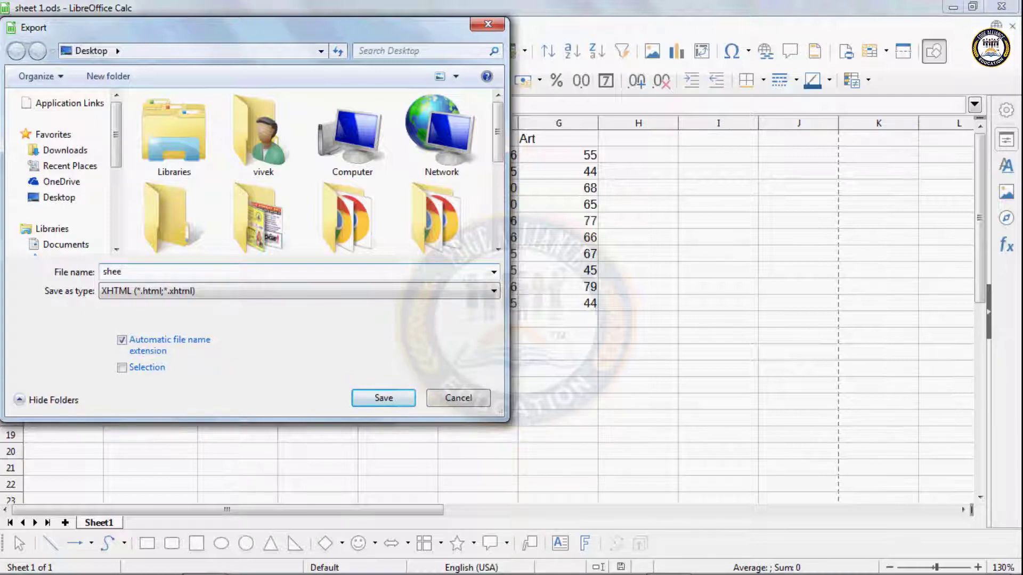
{"action": "type", "text": "qq"}
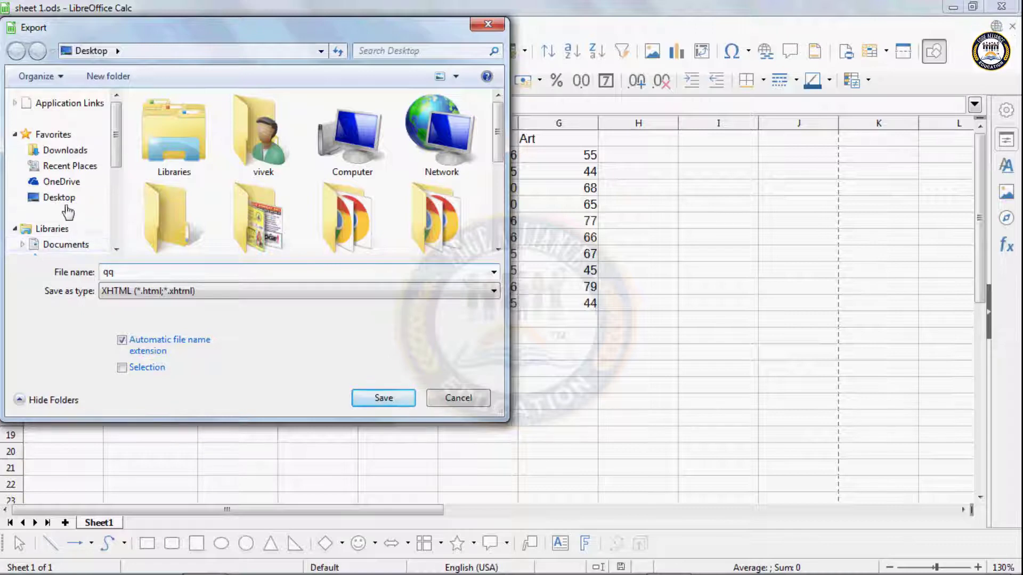
{"action": "left_click", "coordinate": [35, 199]}
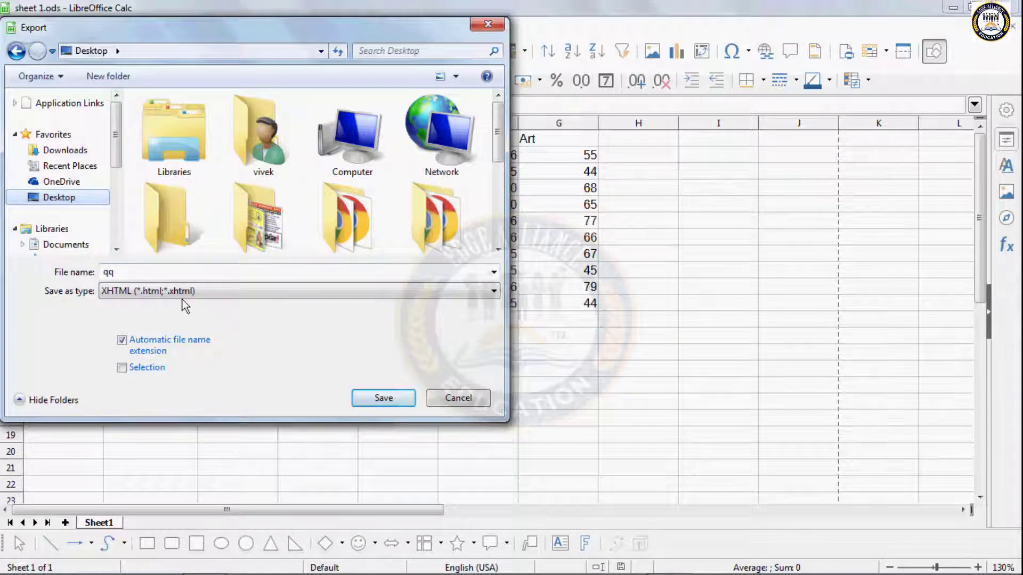
{"action": "left_click", "coordinate": [379, 399]}
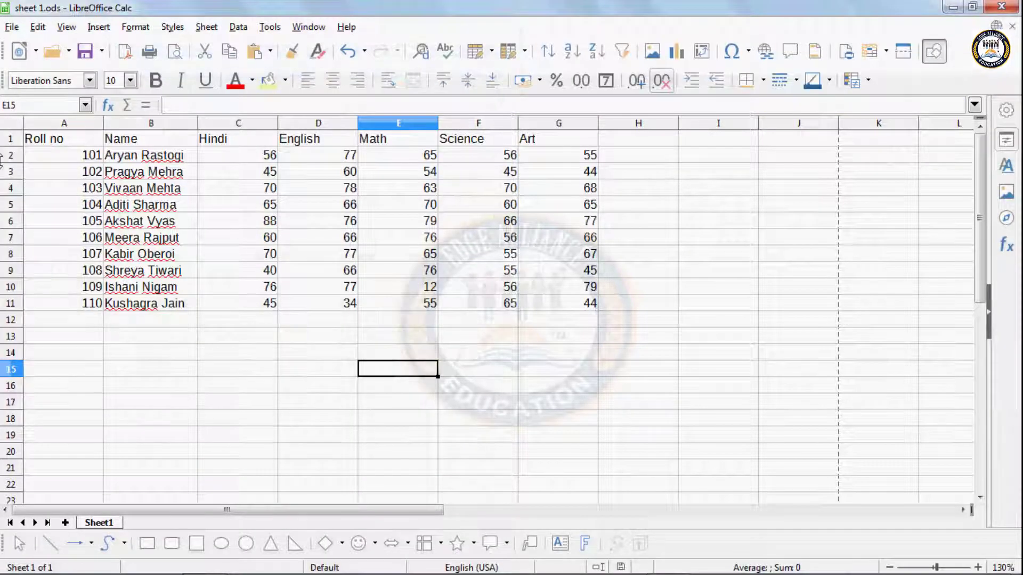
View the exported qq.xhtml from the desktop in the browser, close it and return to the Calc spreadsheet.
{"action": "left_click", "coordinate": [952, 8]}
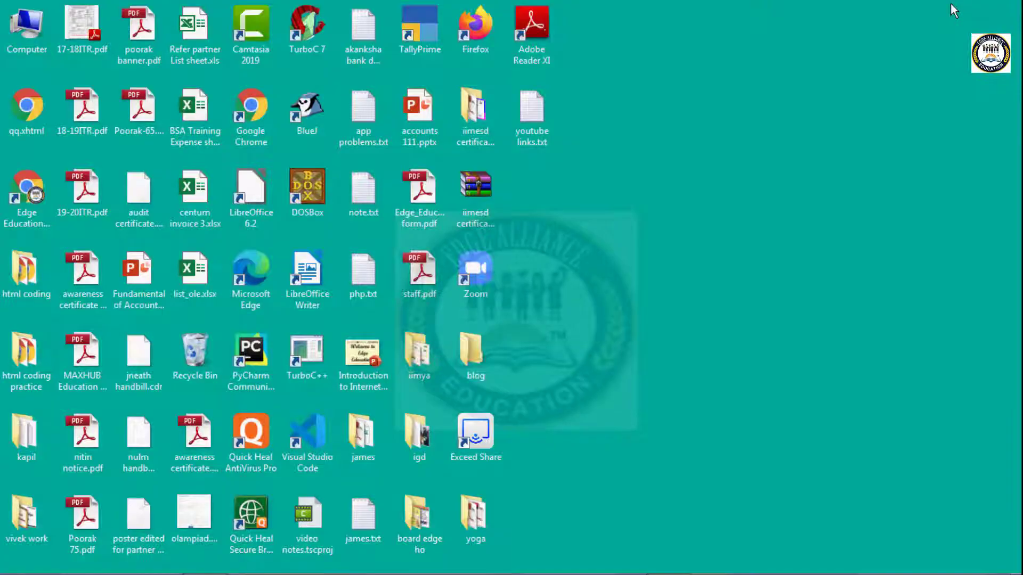
{"action": "left_click", "coordinate": [27, 135]}
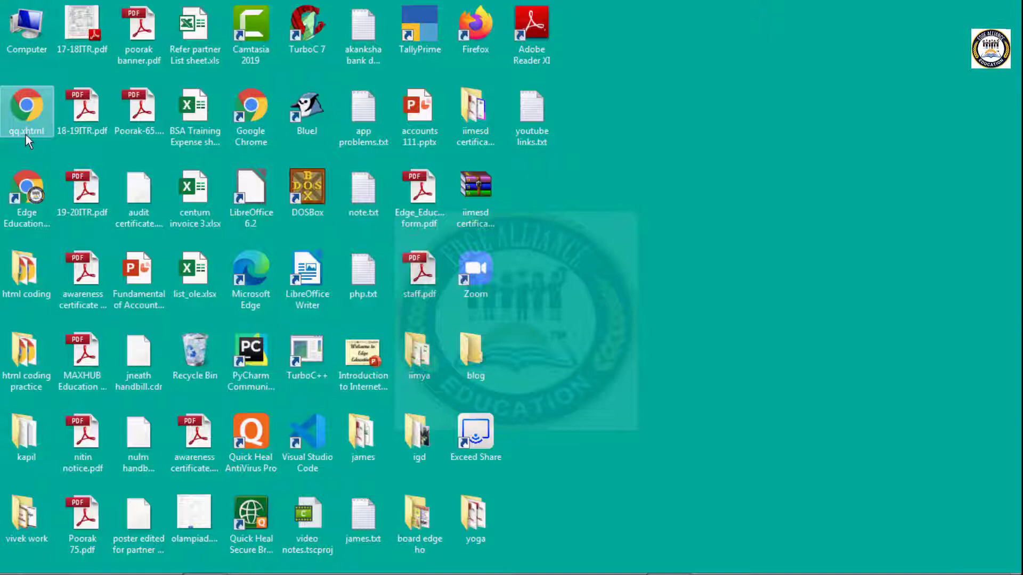
{"action": "double_click", "coordinate": [27, 106]}
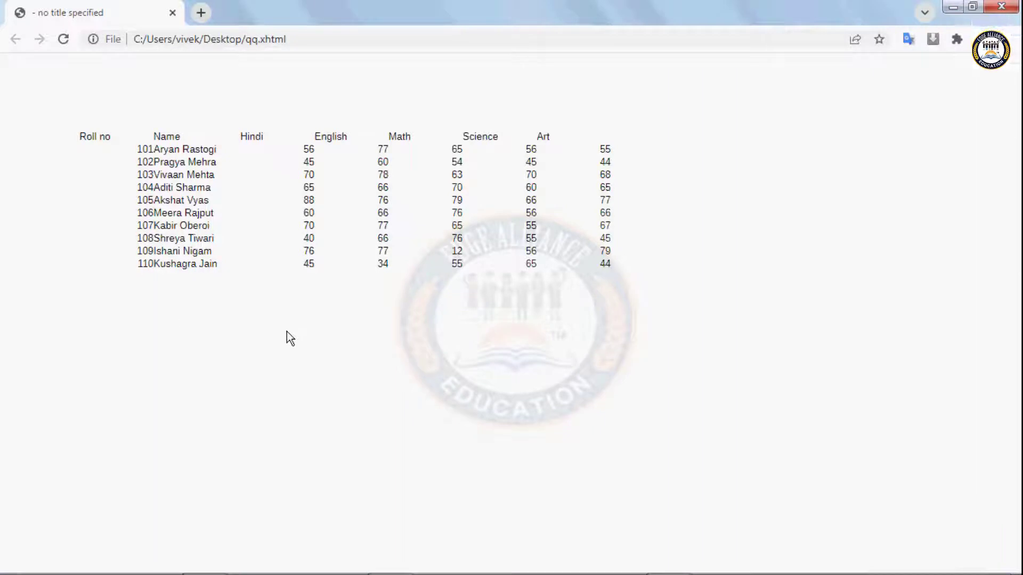
{"action": "left_click", "coordinate": [1002, 7]}
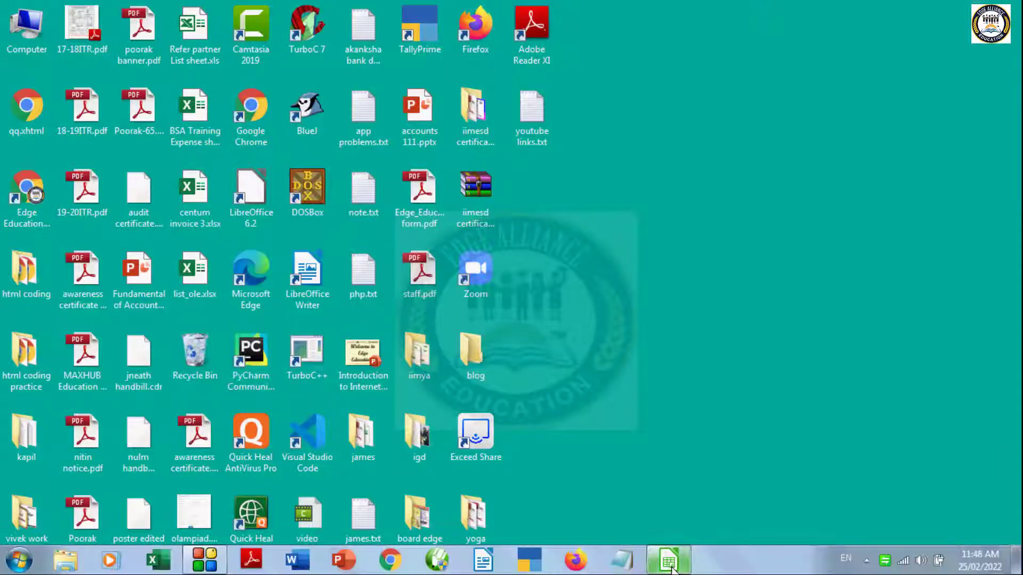
{"action": "left_click", "coordinate": [681, 560]}
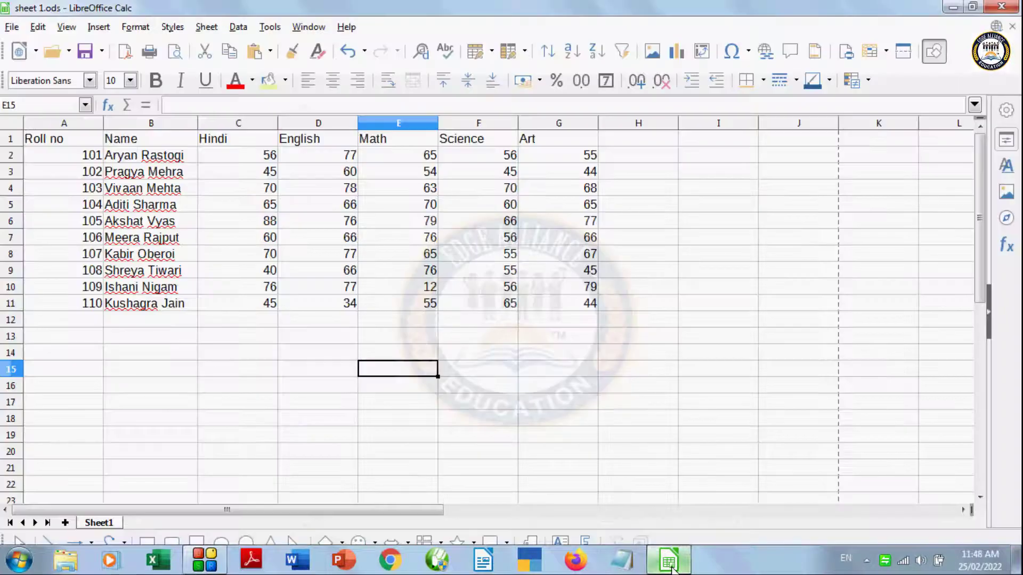
Start a PDF export of the spreadsheet to the Desktop with the file name ww.
{"action": "left_click", "coordinate": [101, 51]}
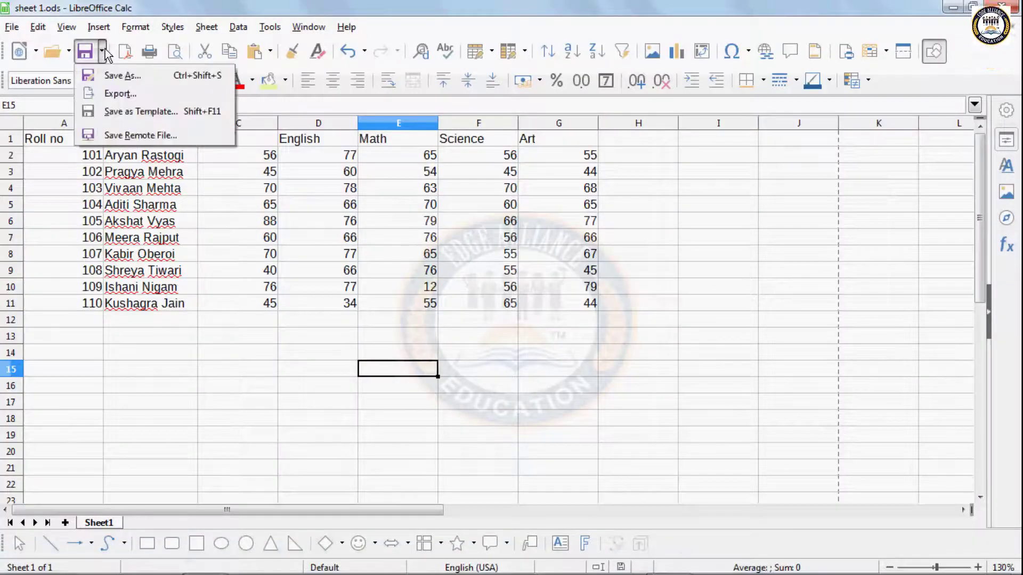
{"action": "left_click", "coordinate": [112, 93]}
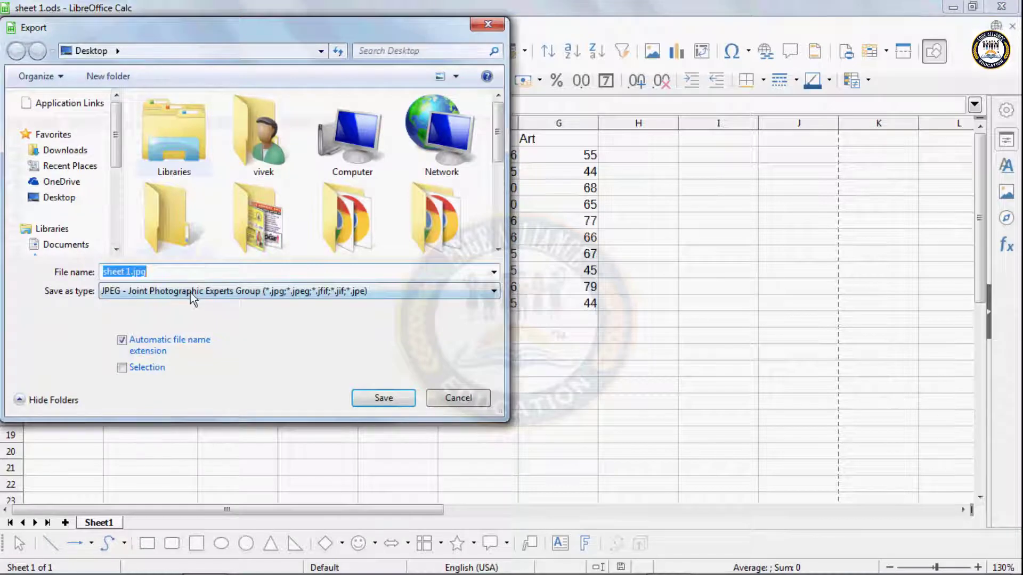
{"action": "left_click", "coordinate": [190, 292]}
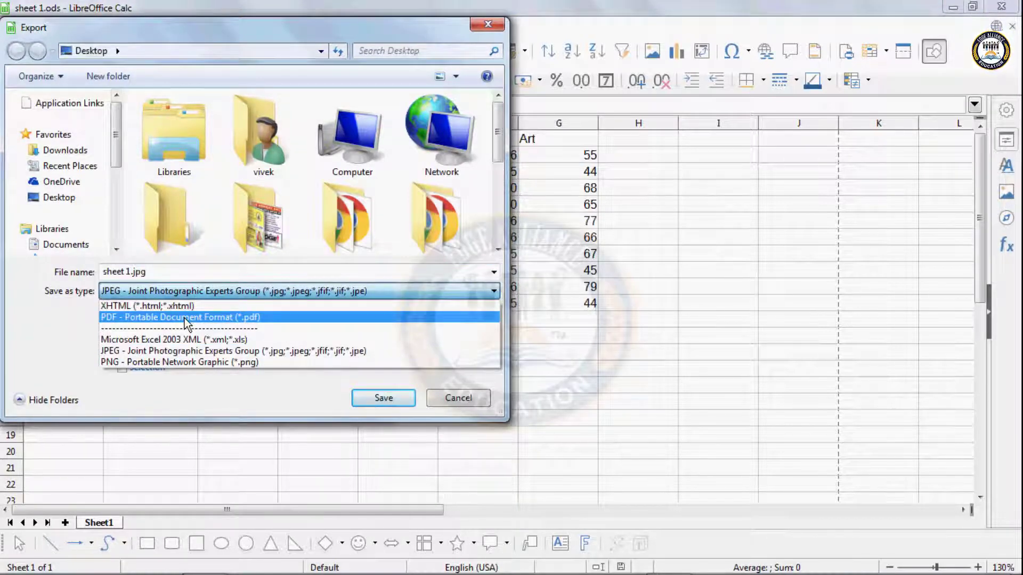
{"action": "left_click", "coordinate": [184, 318]}
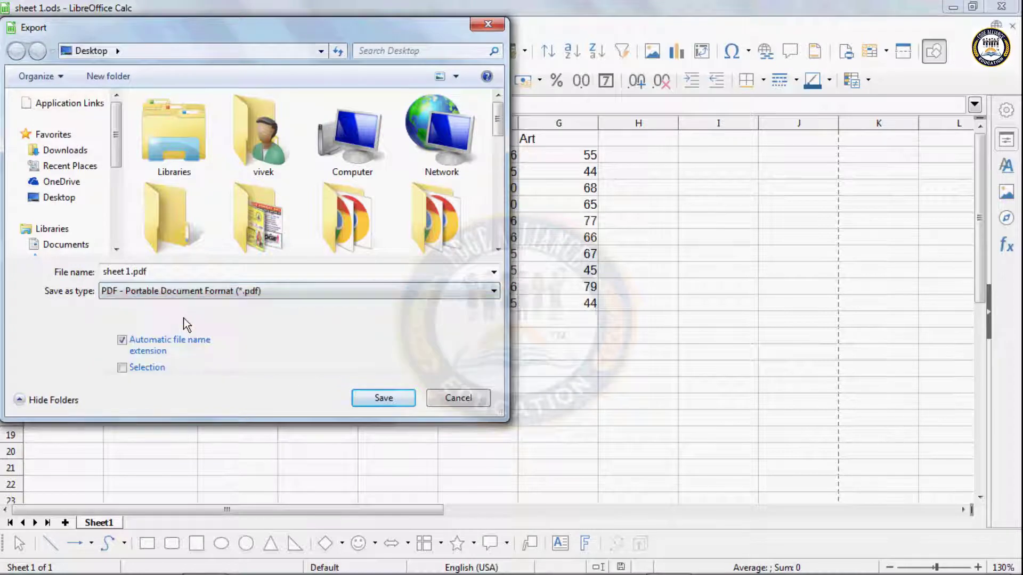
{"action": "left_click", "coordinate": [168, 273]}
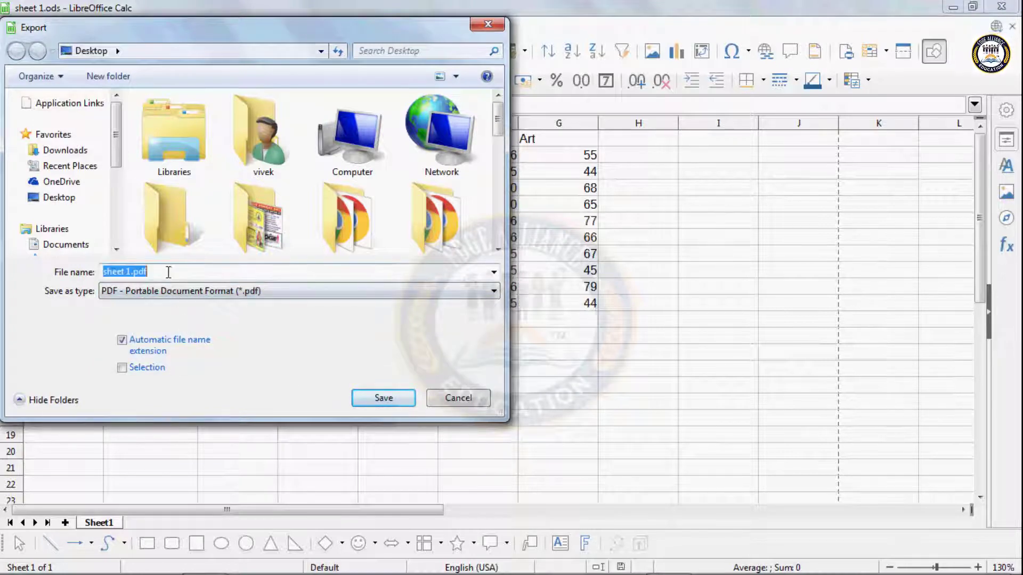
{"action": "type", "text": "ww"}
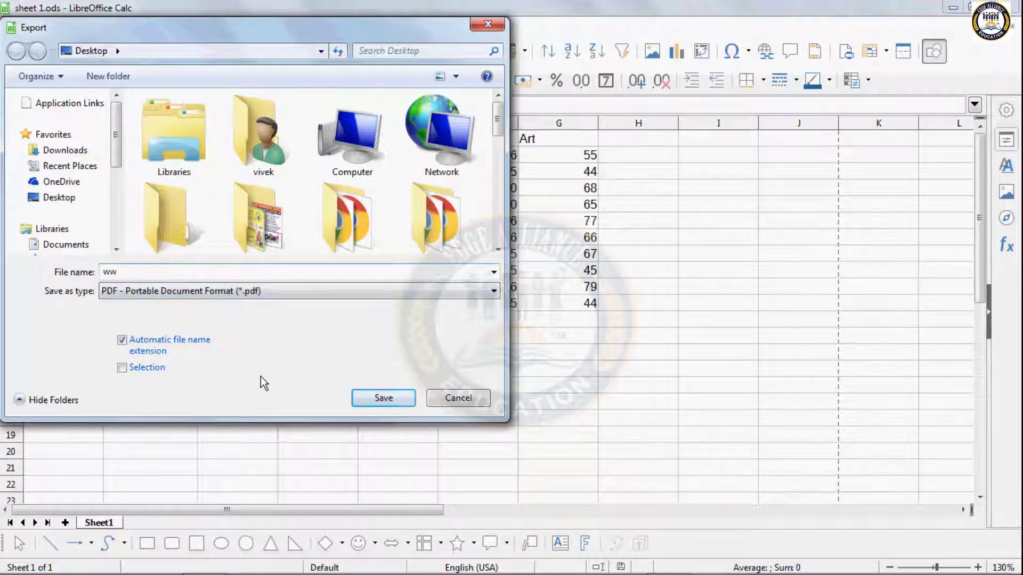
{"action": "left_click", "coordinate": [387, 400]}
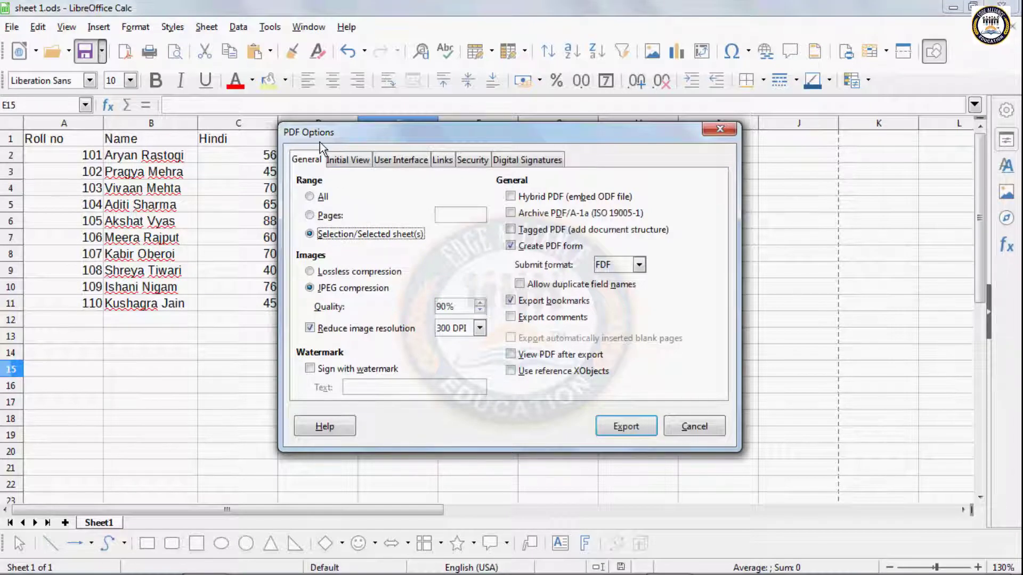
Set the PDF range to Selection/Selected sheet(s) and export the file.
{"action": "left_click", "coordinate": [310, 197]}
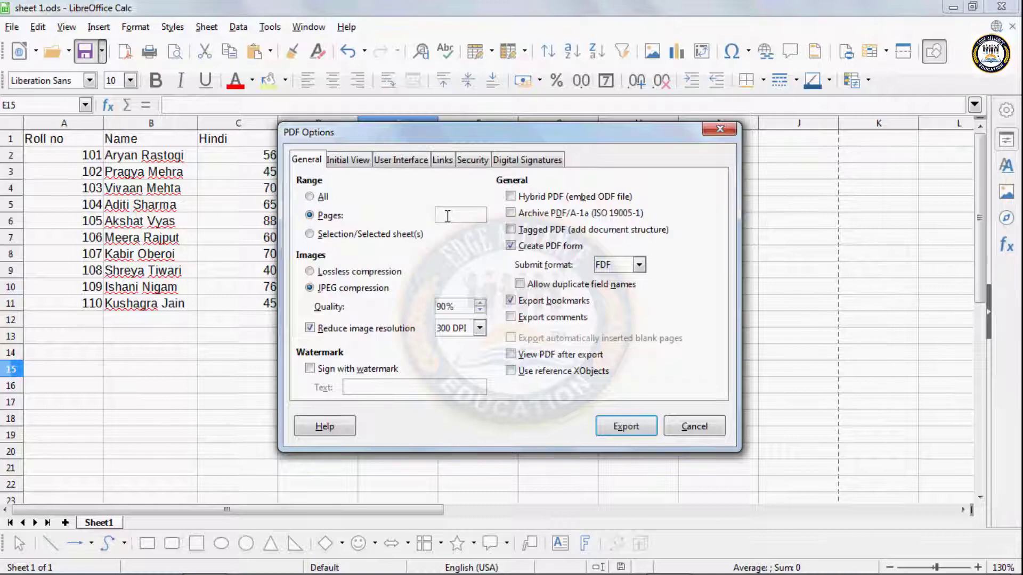
{"action": "left_click", "coordinate": [310, 234]}
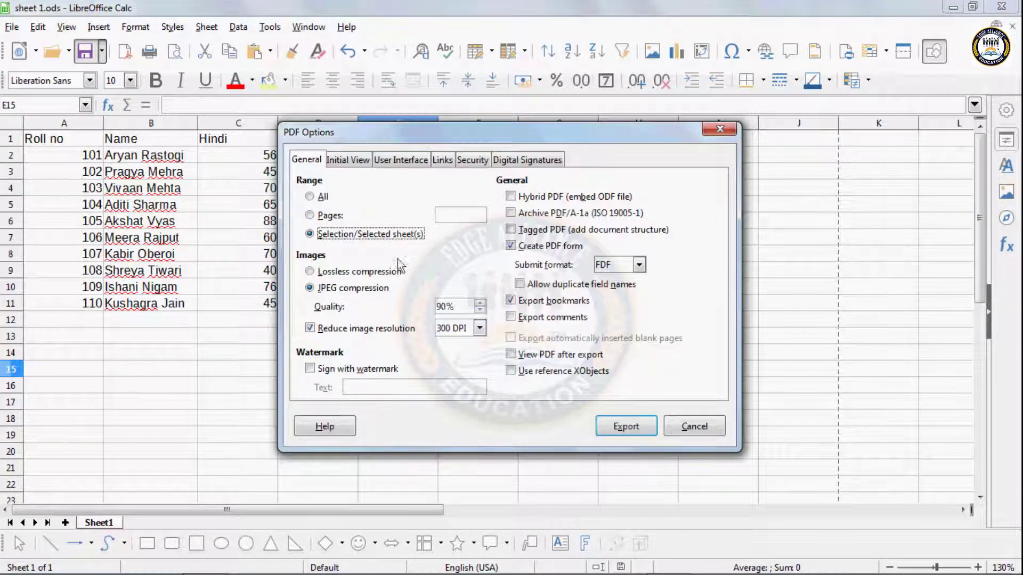
{"action": "left_click", "coordinate": [614, 433]}
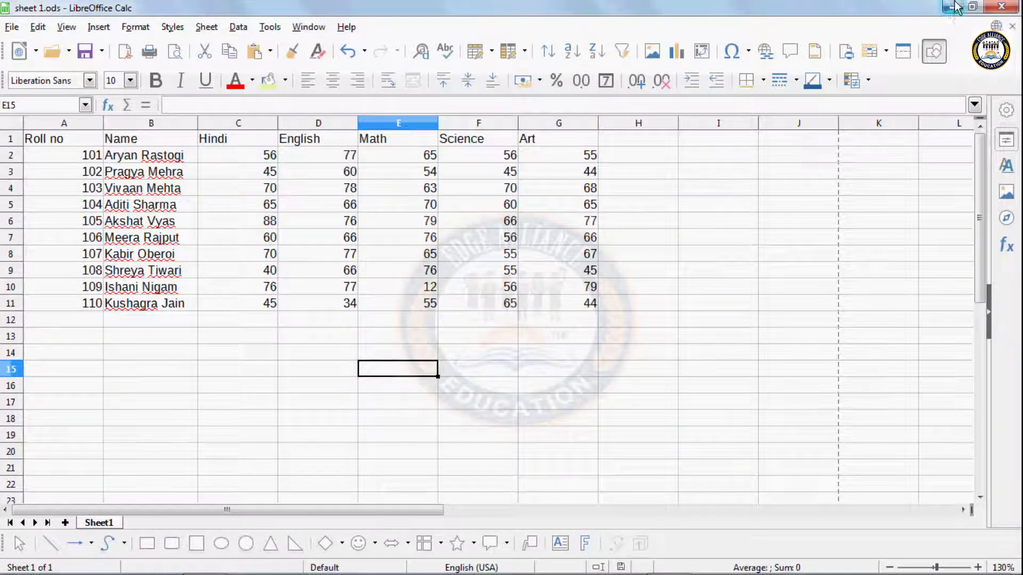
View the exported ww.pdf from the desktop in Adobe Reader, close it and return to the Calc spreadsheet.
{"action": "left_click", "coordinate": [954, 8]}
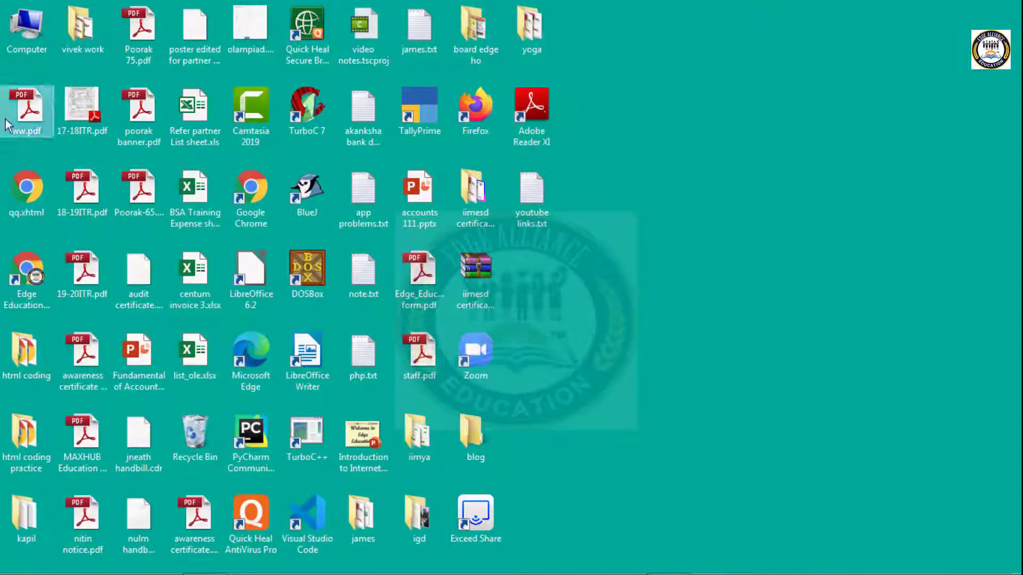
{"action": "double_click", "coordinate": [38, 102]}
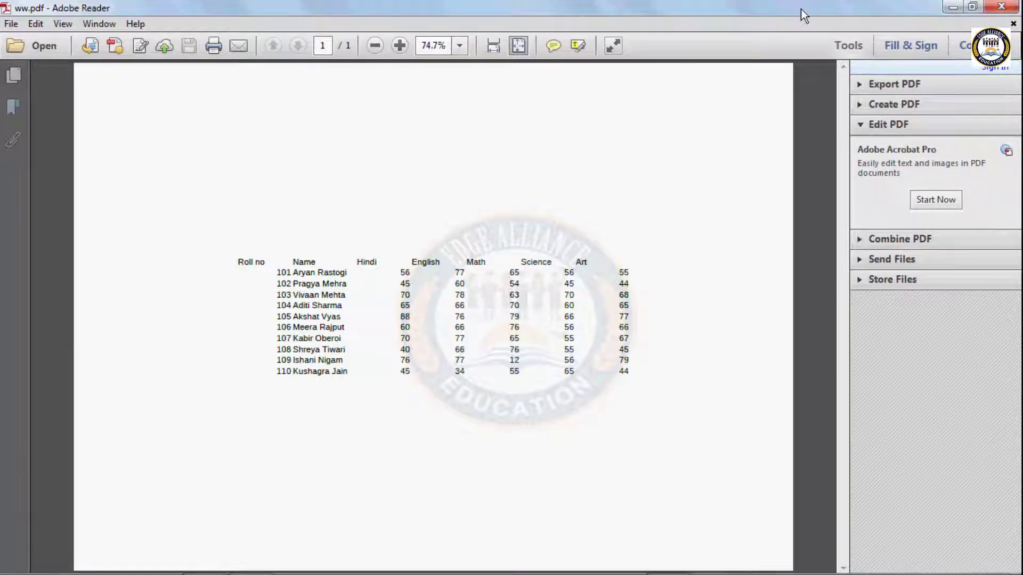
{"action": "left_click", "coordinate": [1005, 8]}
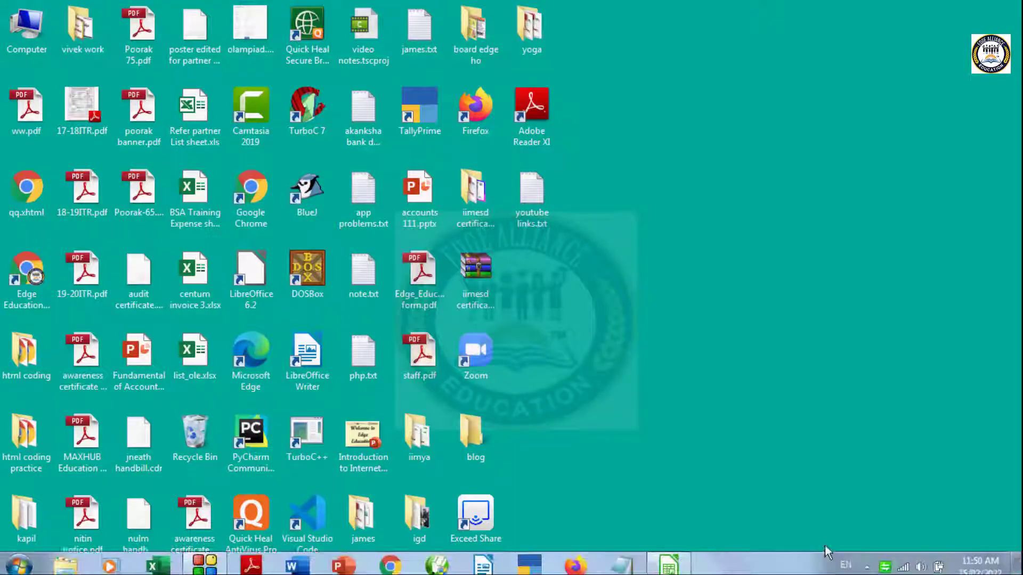
{"action": "left_click", "coordinate": [668, 560]}
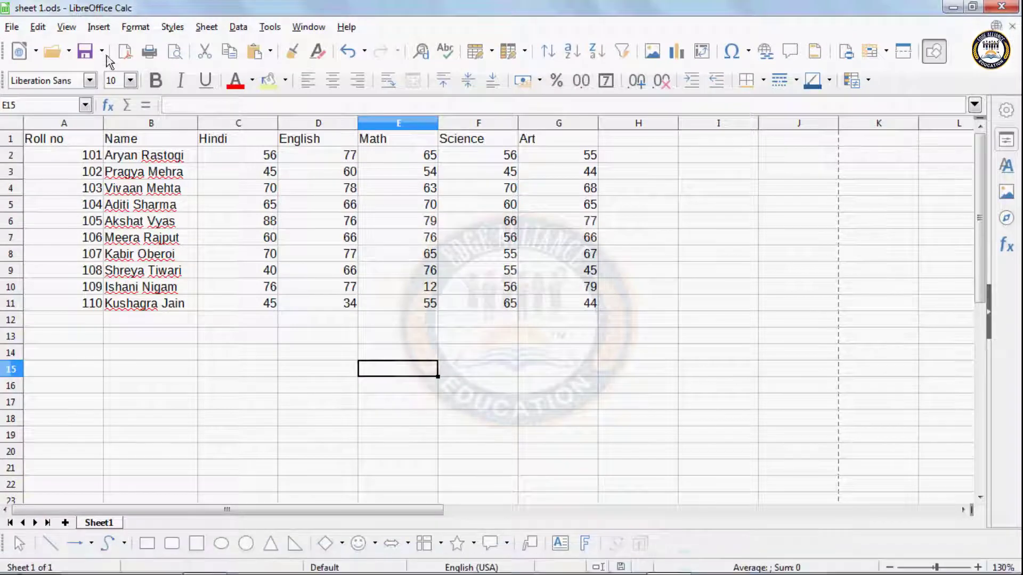
Start exporting the spreadsheet to the Desktop as a PNG image with the file name tt.
{"action": "left_click", "coordinate": [101, 51]}
{"action": "left_click", "coordinate": [111, 91]}
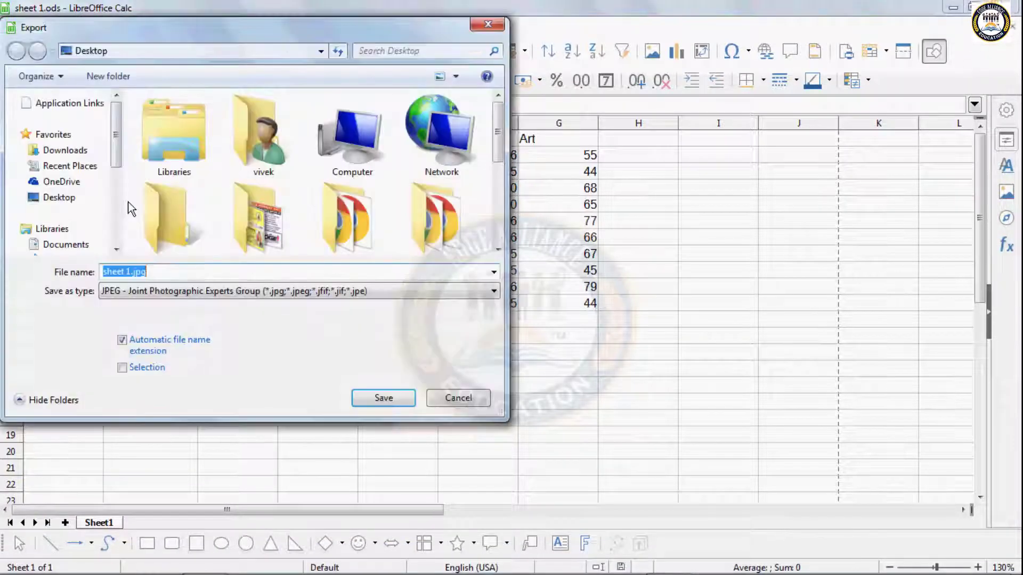
{"action": "left_click", "coordinate": [131, 293]}
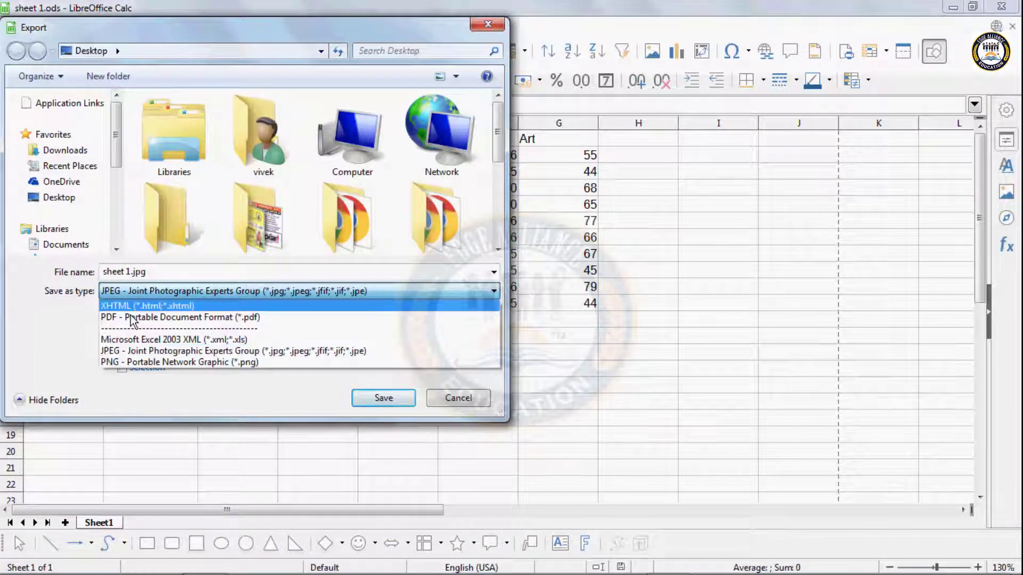
{"action": "left_click", "coordinate": [140, 363]}
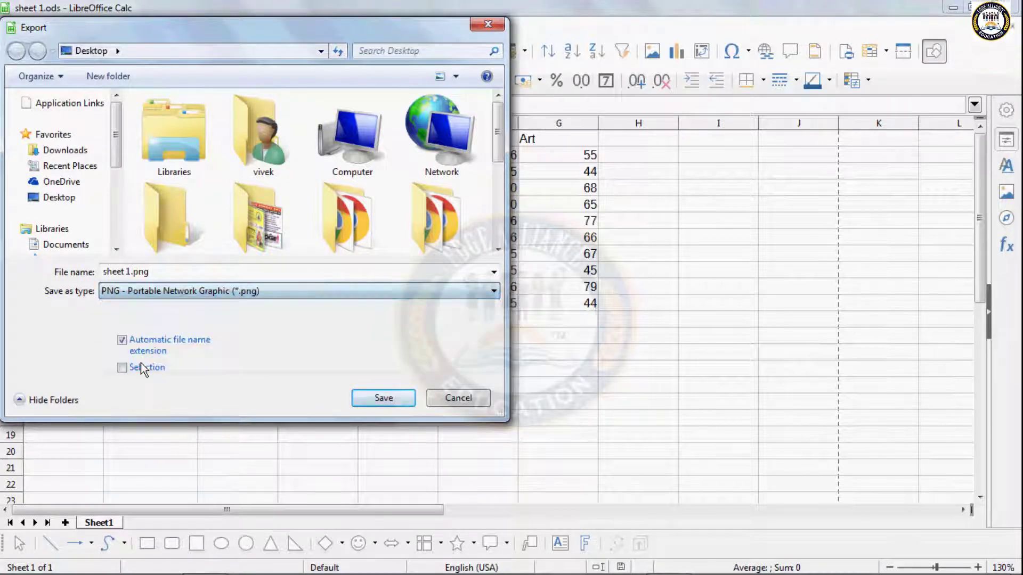
{"action": "left_click", "coordinate": [159, 270]}
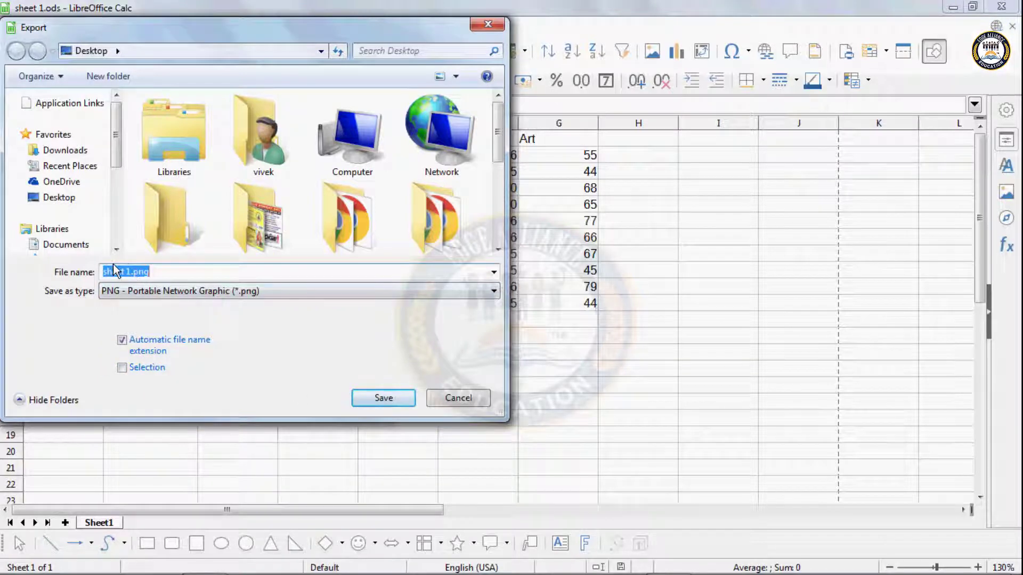
{"action": "type", "text": "tt"}
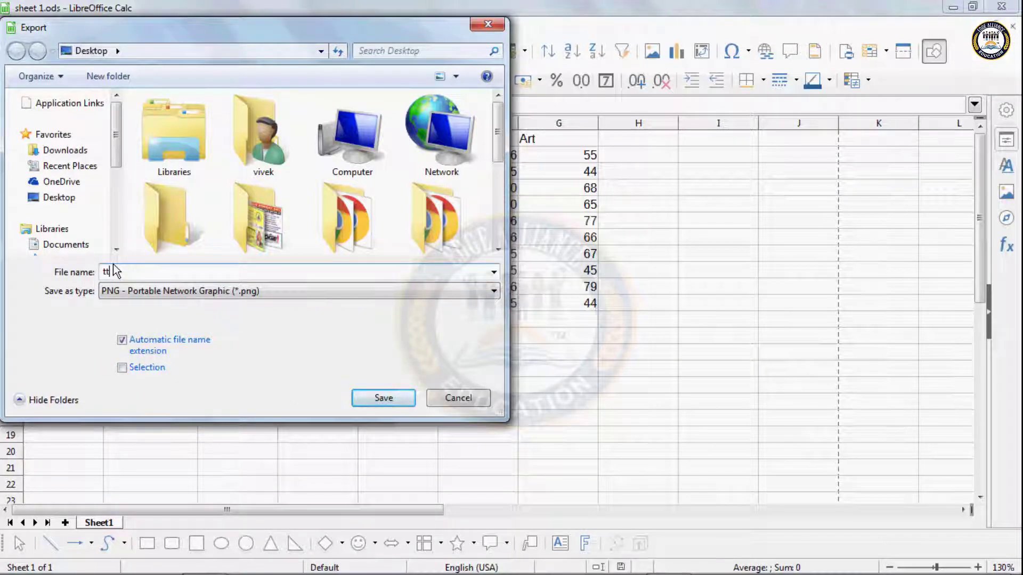
{"action": "left_click", "coordinate": [367, 403]}
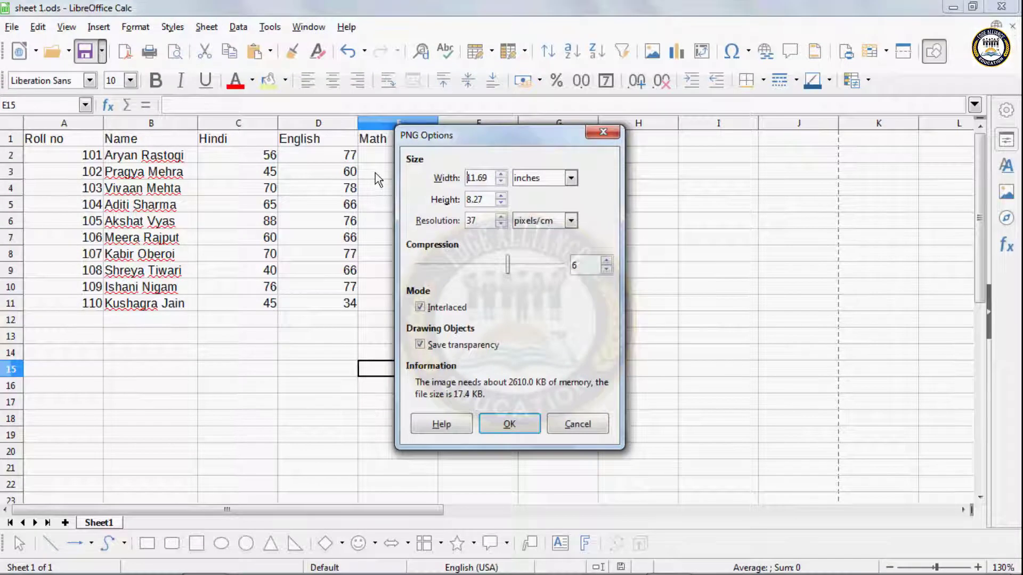
Enlarge the PNG width to 17.00 inches, raise the resolution to 39 pixels/cm and export the image.
{"action": "left_click", "coordinate": [501, 175]}
{"action": "left_click", "coordinate": [501, 174]}
{"action": "left_click", "coordinate": [501, 175]}
{"action": "left_click", "coordinate": [501, 174]}
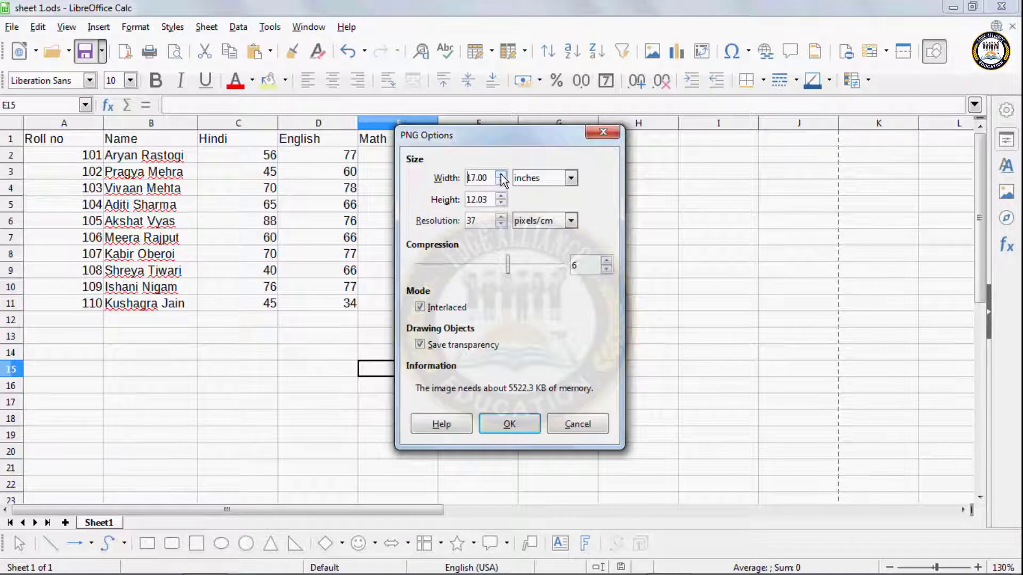
{"action": "left_click", "coordinate": [502, 217]}
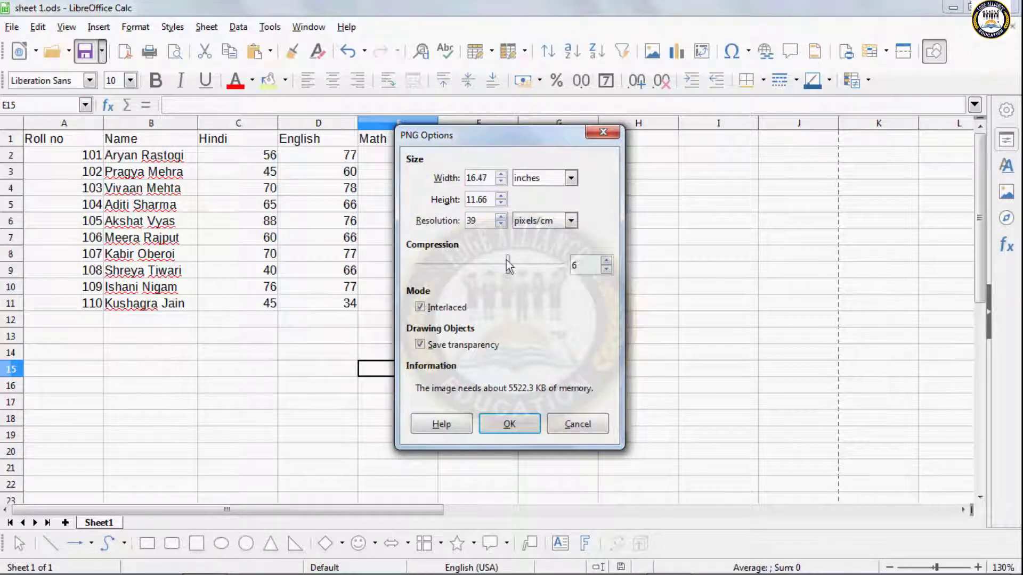
{"action": "left_click_drag", "start_coordinate": [507, 265], "coordinate": [525, 269]}
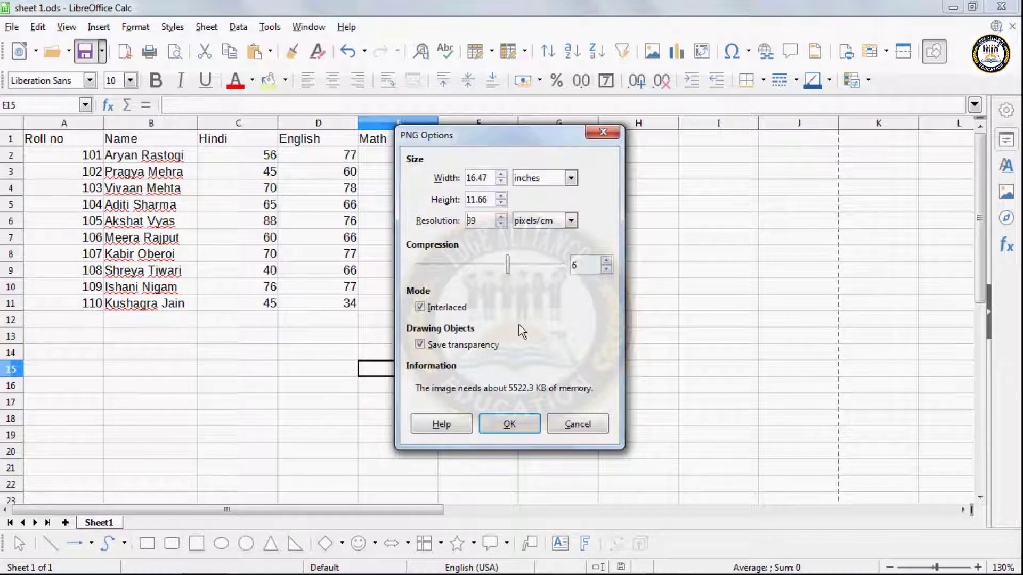
{"action": "left_click", "coordinate": [519, 423]}
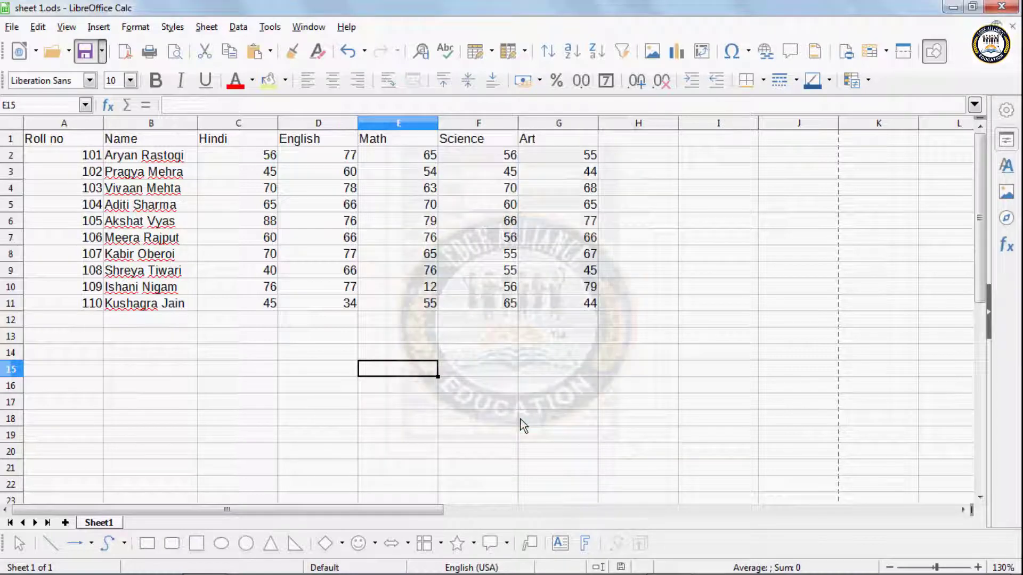
View the exported tt.png from the desktop in the photo viewer, close it and return to the Calc spreadsheet.
{"action": "left_click", "coordinate": [952, 8]}
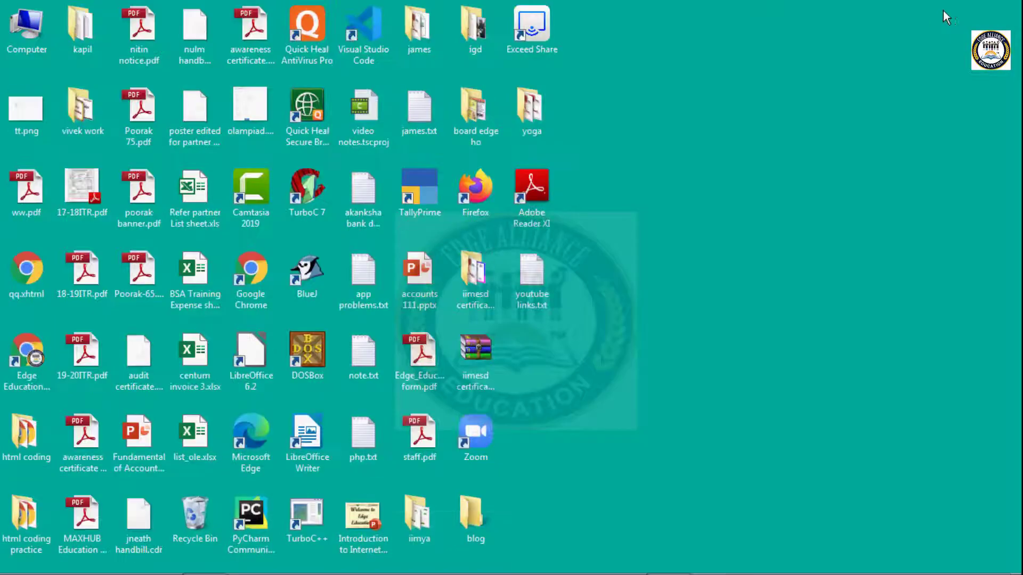
{"action": "double_click", "coordinate": [21, 118]}
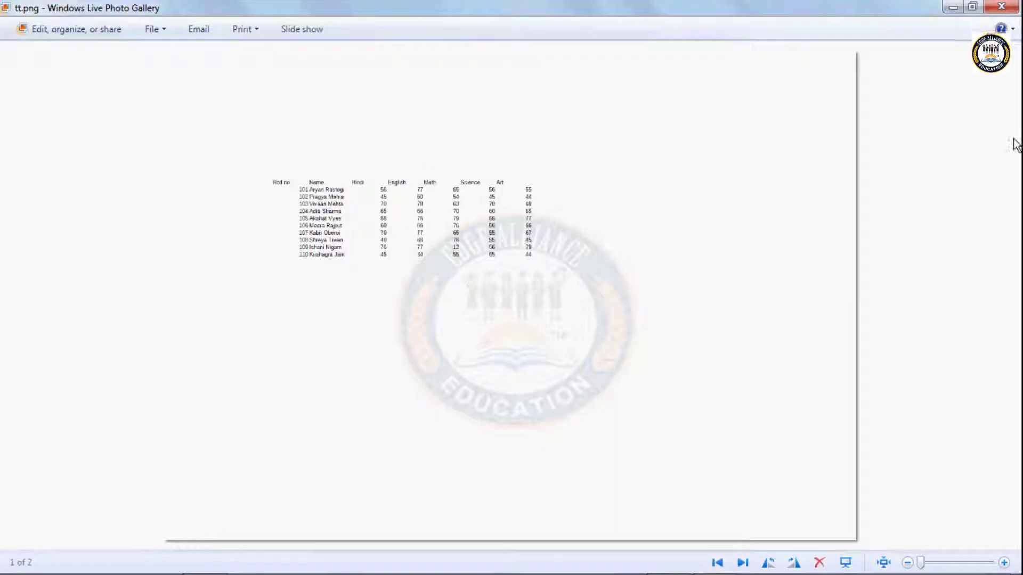
{"action": "left_click", "coordinate": [1003, 11]}
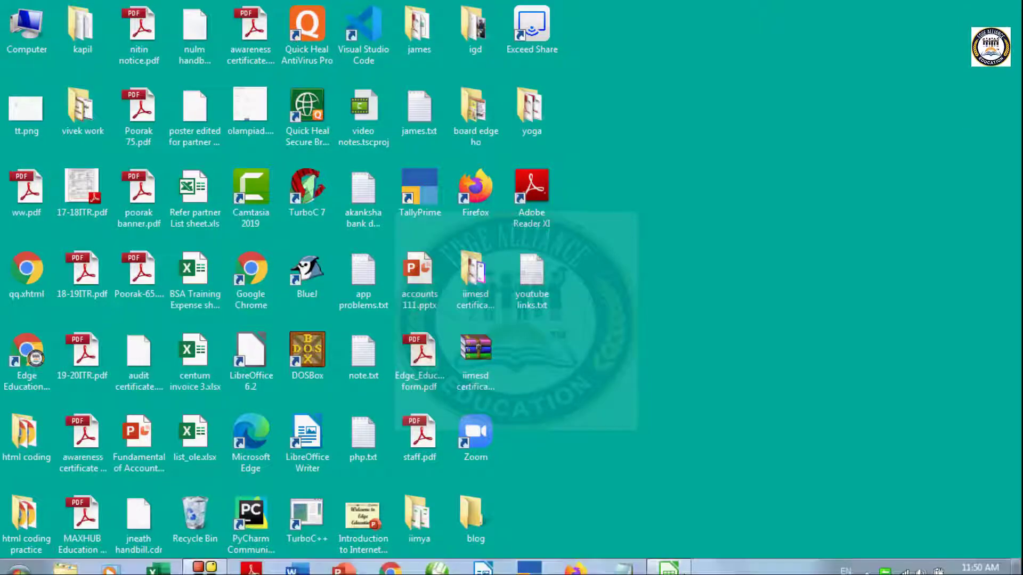
{"action": "left_click", "coordinate": [669, 561]}
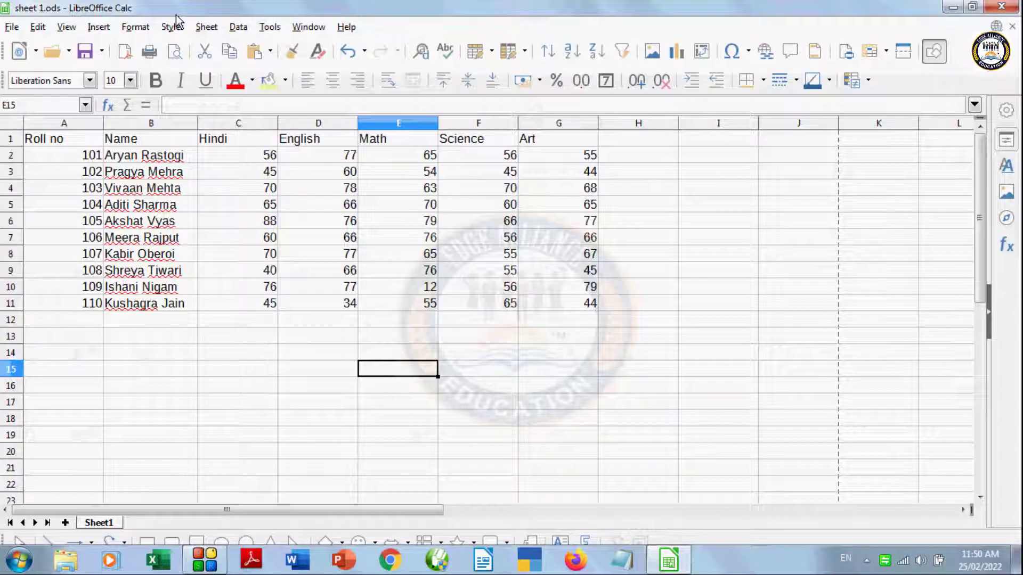
Save the spreadsheet as a template named nn in the My Templates category.
{"action": "left_click", "coordinate": [101, 51]}
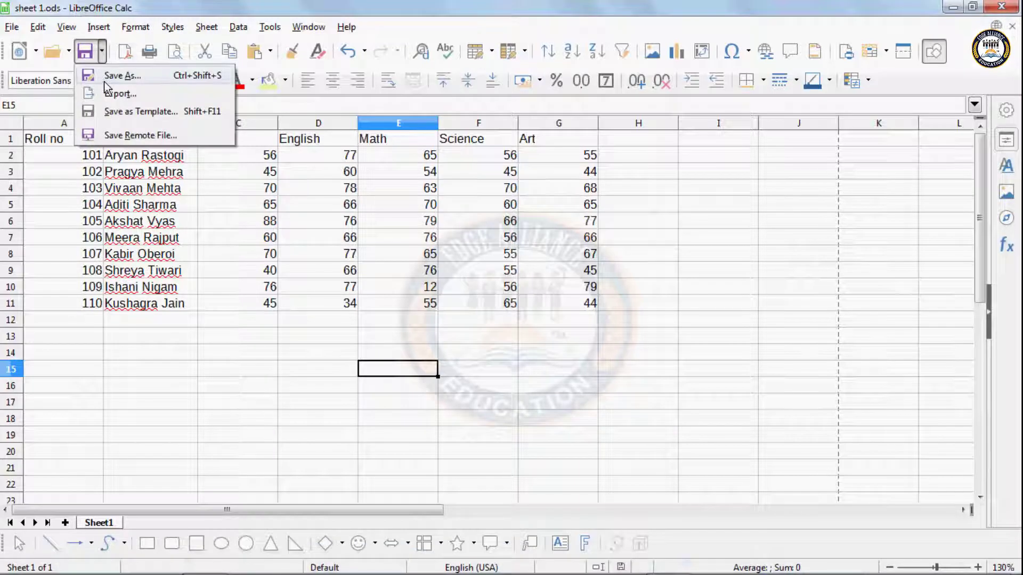
{"action": "left_click", "coordinate": [118, 111]}
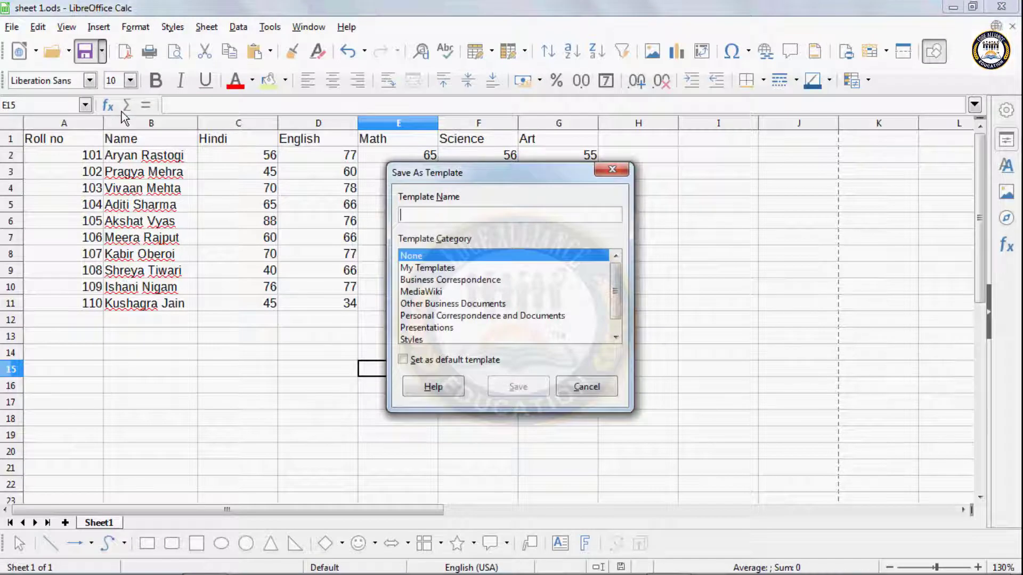
{"action": "mouse_move", "coordinate": [617, 293]}
{"action": "left_mouse_down"}
{"action": "mouse_move", "coordinate": [618, 331]}
{"action": "mouse_move", "coordinate": [608, 283]}
{"action": "left_mouse_up"}
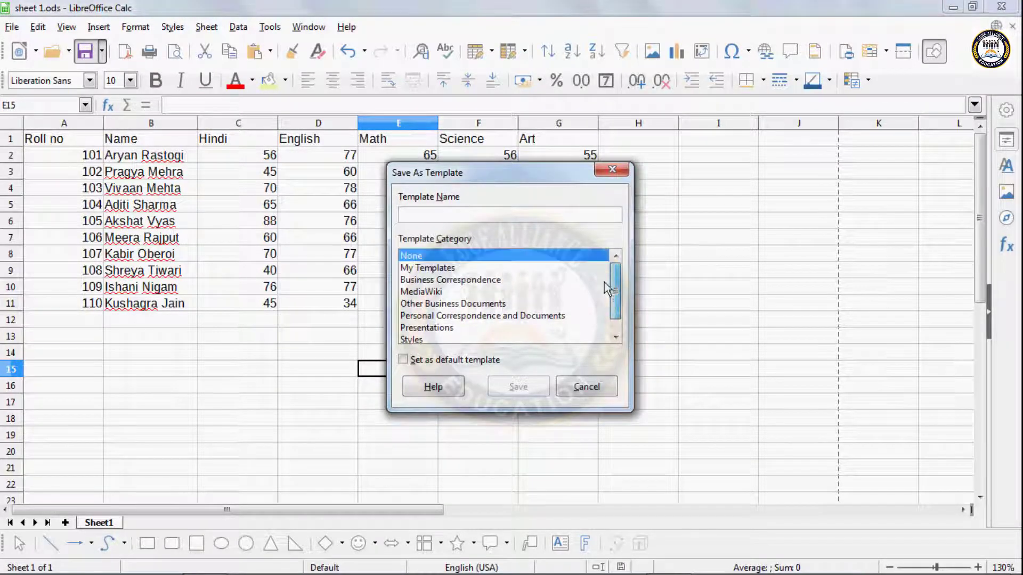
{"action": "left_click", "coordinate": [445, 273]}
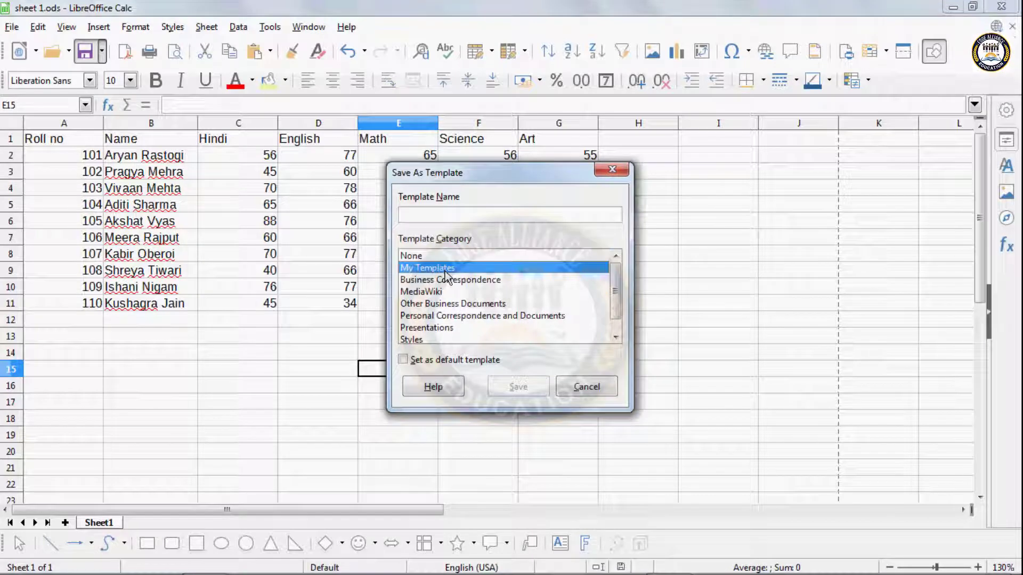
{"action": "left_click", "coordinate": [428, 215]}
{"action": "type", "text": "nn"}
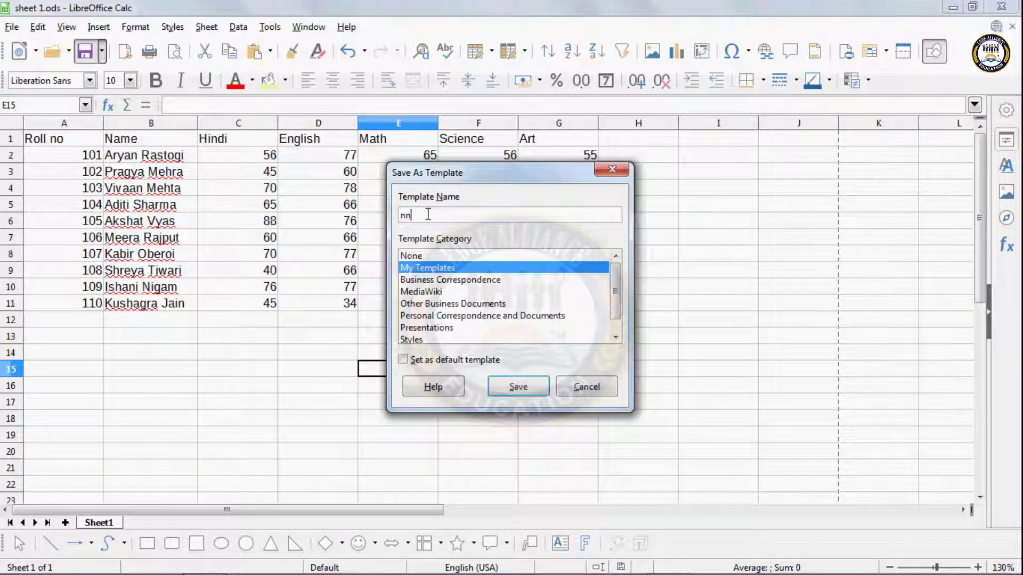
{"action": "left_click", "coordinate": [520, 387]}
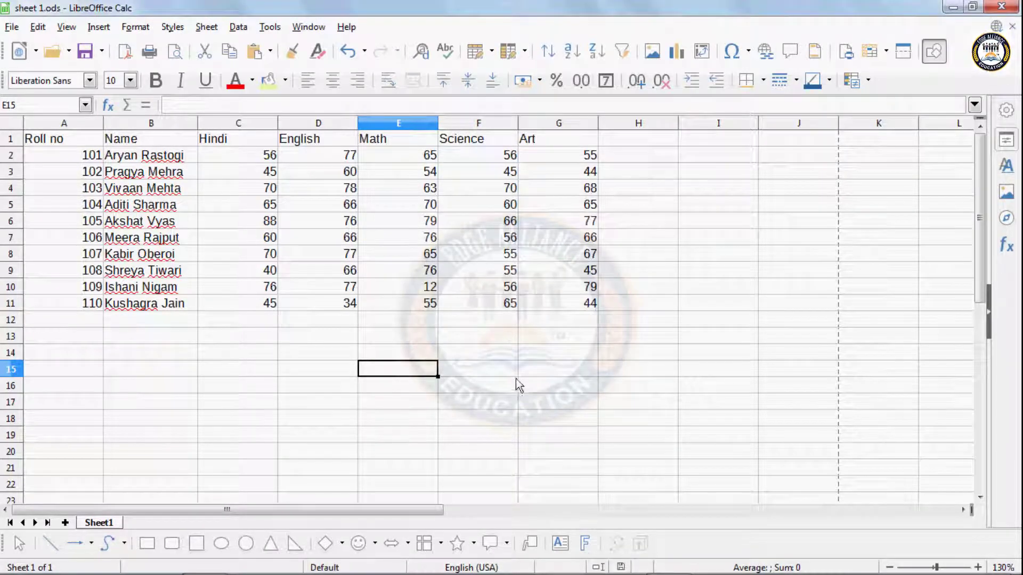
{"action": "left_click", "coordinate": [69, 51]}
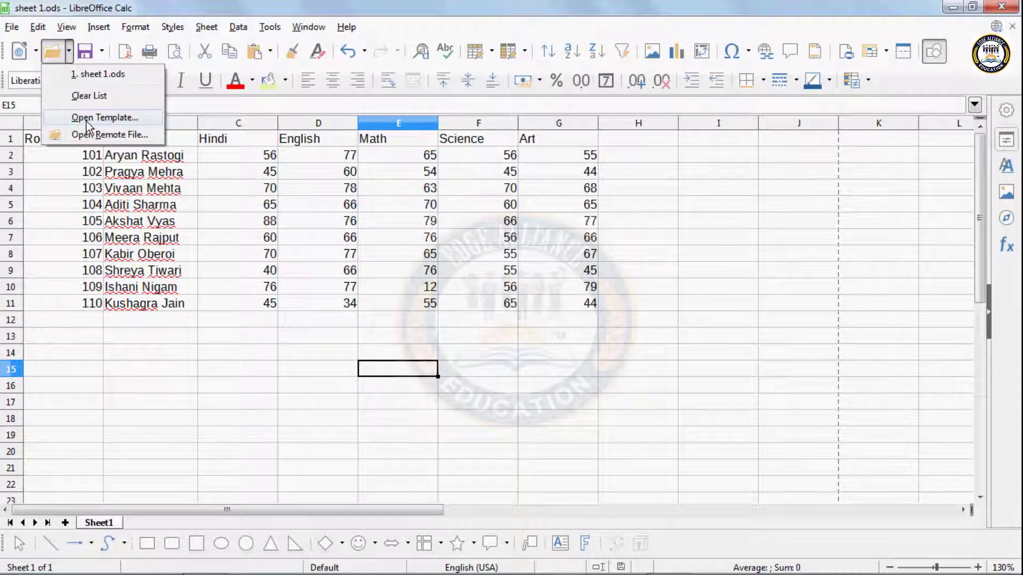
{"action": "left_click", "coordinate": [133, 270]}
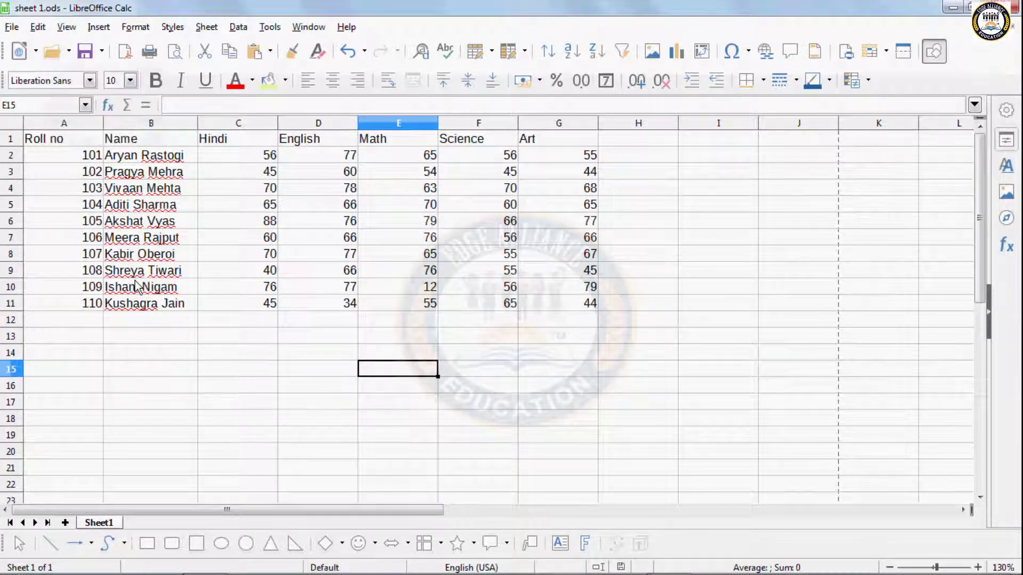
Start adding a OneDrive service for saving the spreadsheet as a remote file, and cancel the remote save.
{"action": "left_click", "coordinate": [101, 51]}
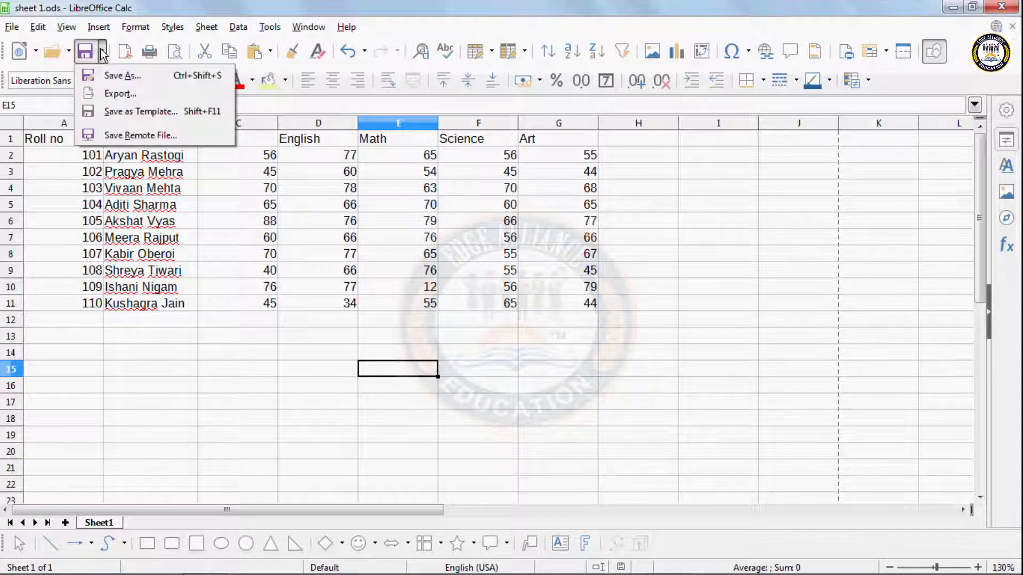
{"action": "left_click", "coordinate": [113, 135]}
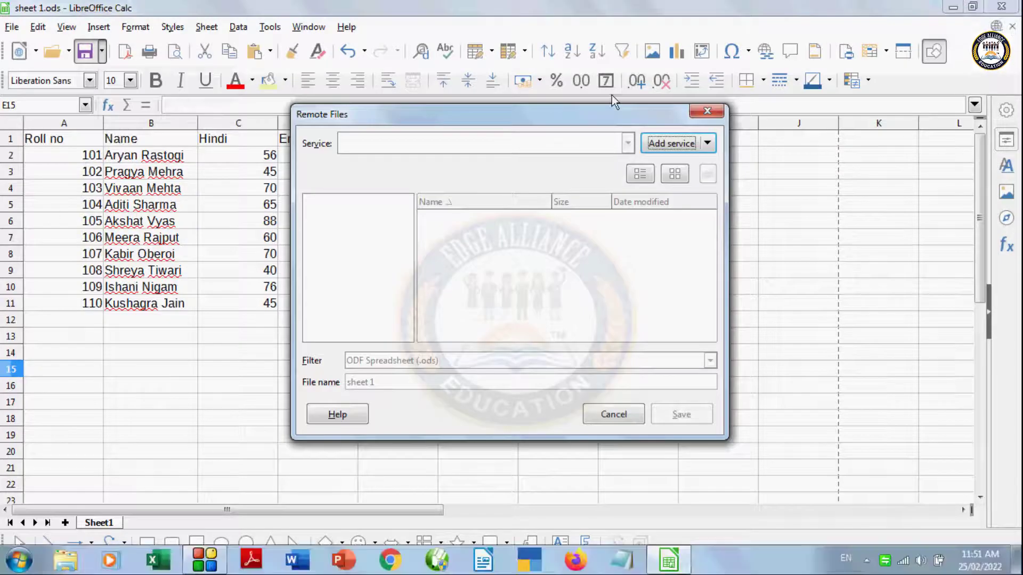
{"action": "left_click", "coordinate": [672, 143]}
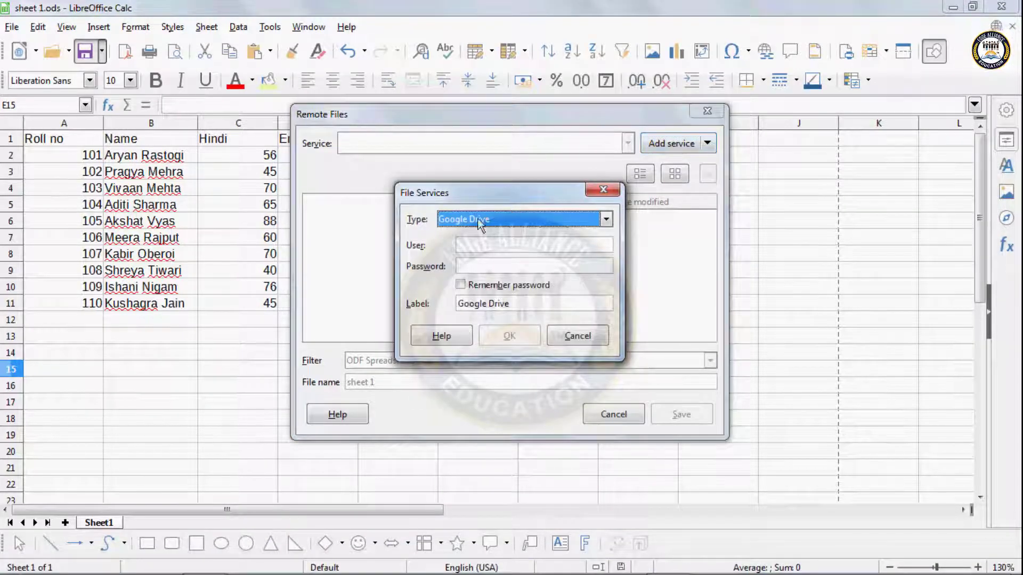
{"action": "left_click", "coordinate": [445, 221]}
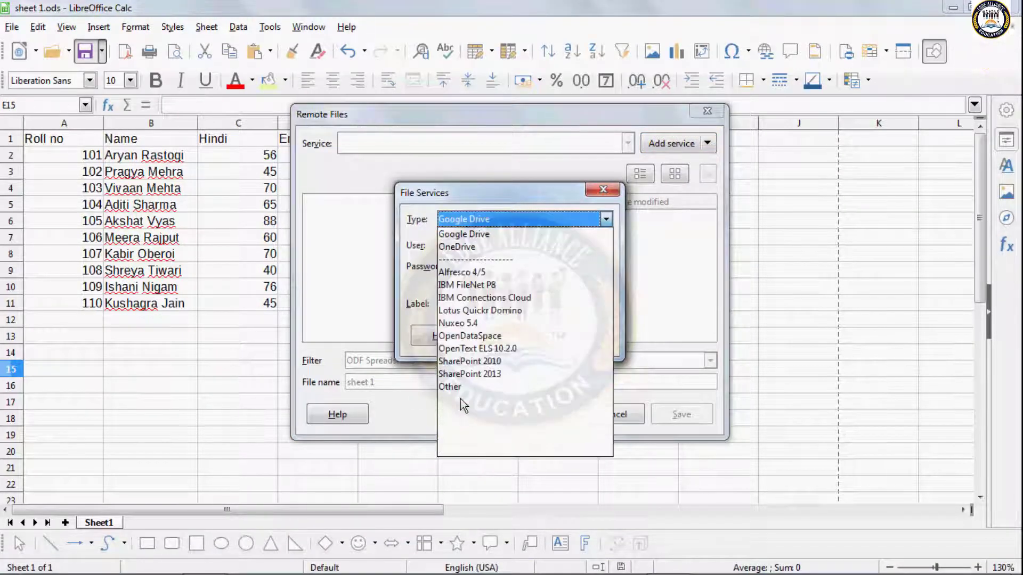
{"action": "left_click", "coordinate": [460, 247]}
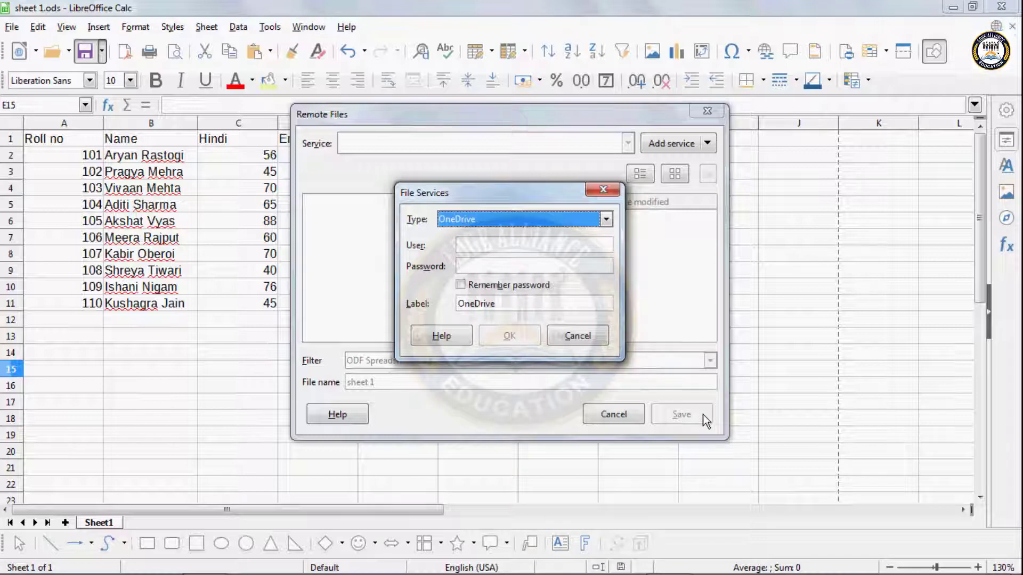
{"action": "left_click", "coordinate": [573, 335]}
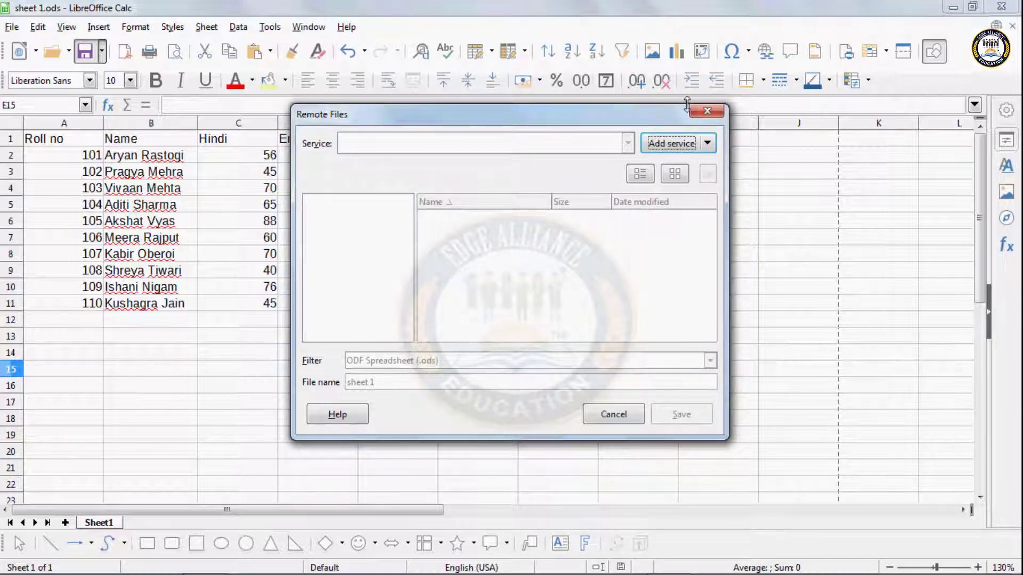
{"action": "left_click", "coordinate": [707, 111]}
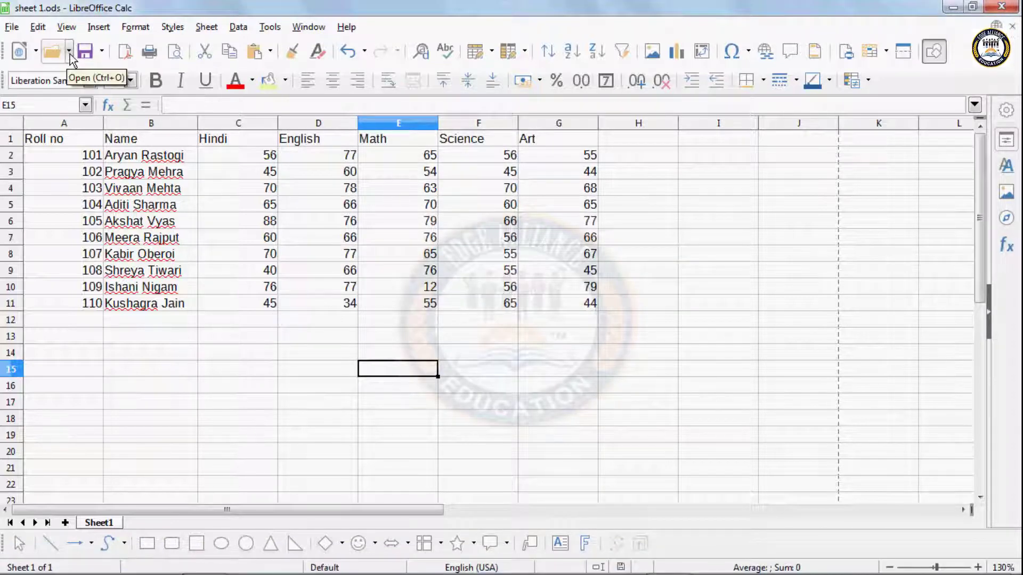
{"action": "left_click", "coordinate": [69, 51]}
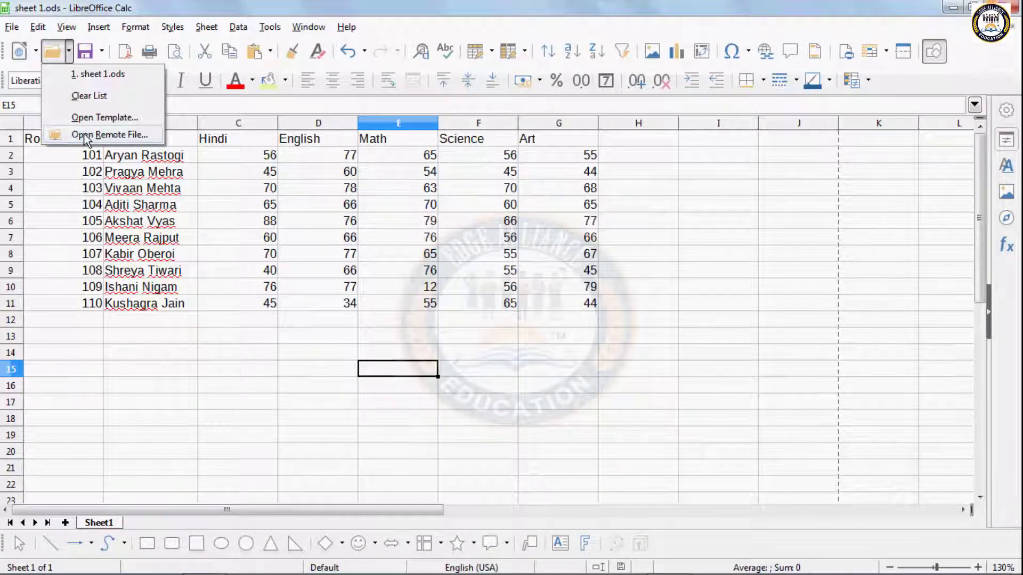
{"action": "left_click", "coordinate": [141, 264]}
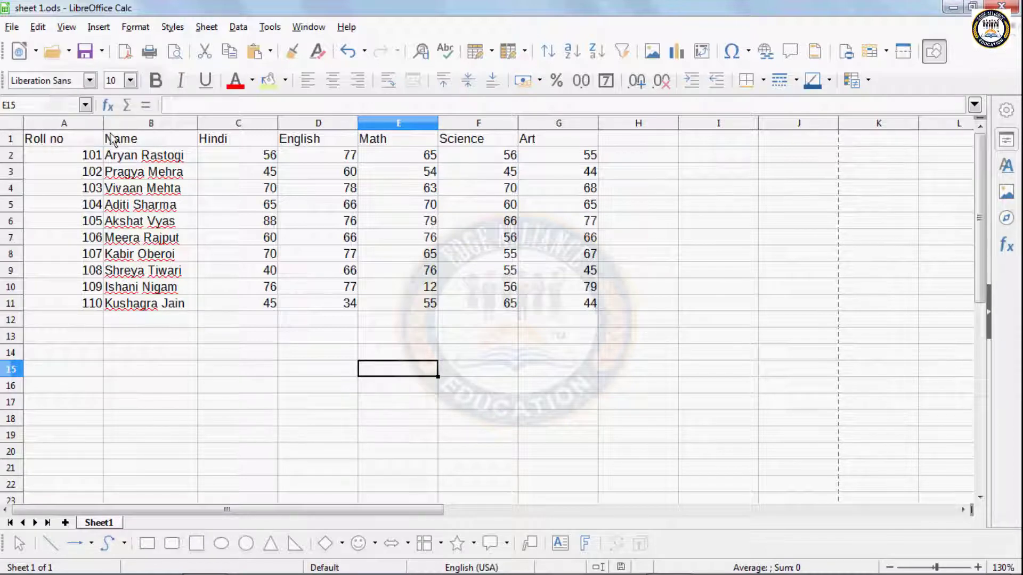
Export the marks spreadsheet directly as a PDF named sheet 1.pdf on the Desktop.
{"action": "left_click", "coordinate": [129, 53]}
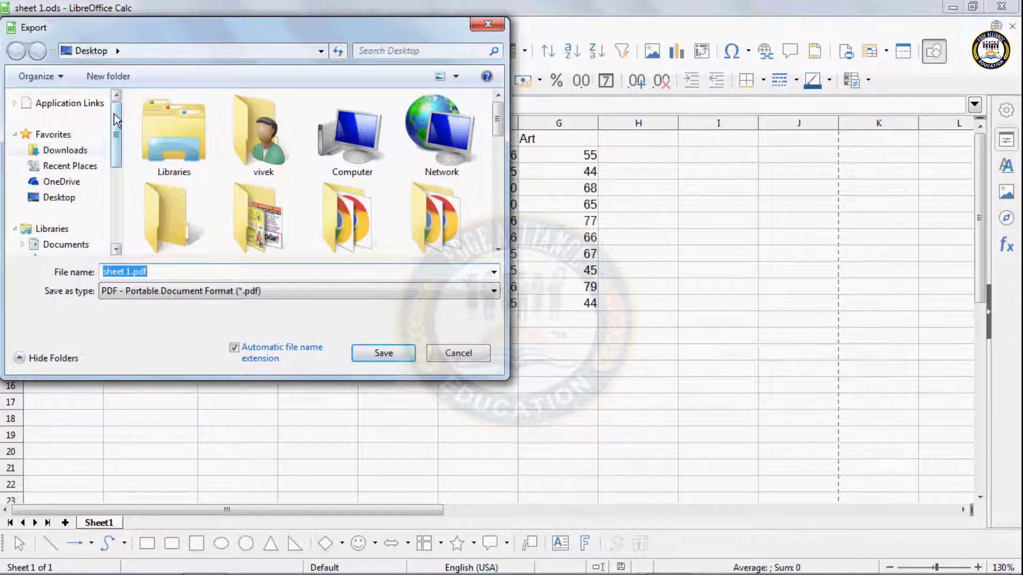
{"action": "left_click", "coordinate": [66, 203]}
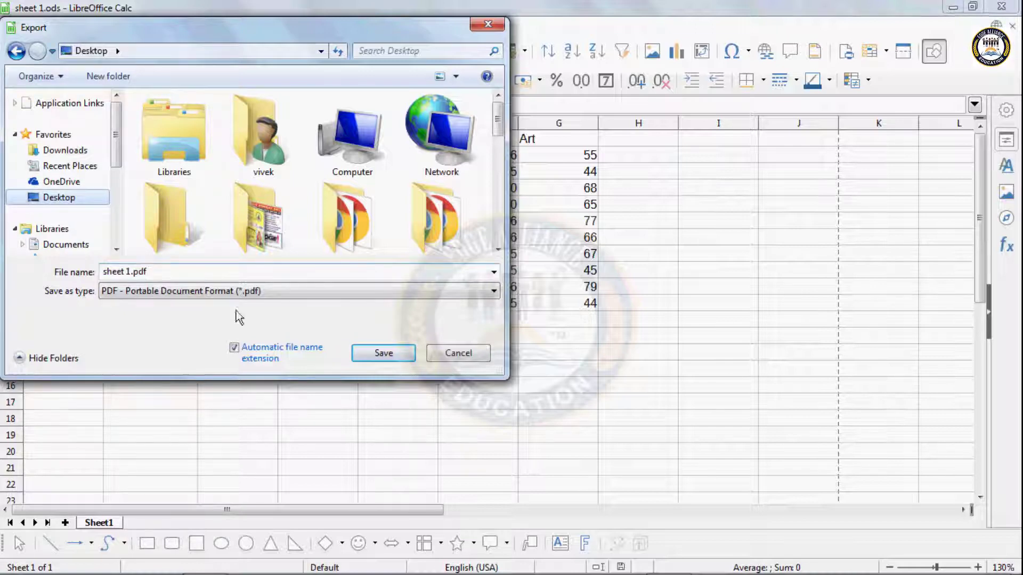
{"action": "left_click", "coordinate": [378, 353]}
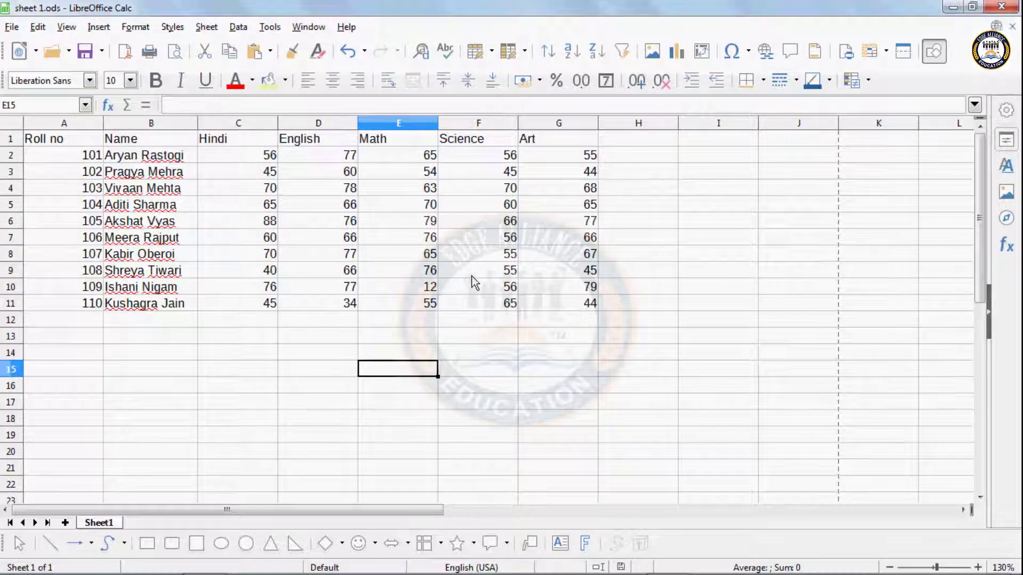
View the exported sheet 1.pdf from the desktop in Adobe Reader, close it and return to the Calc spreadsheet.
{"action": "left_click", "coordinate": [950, 8]}
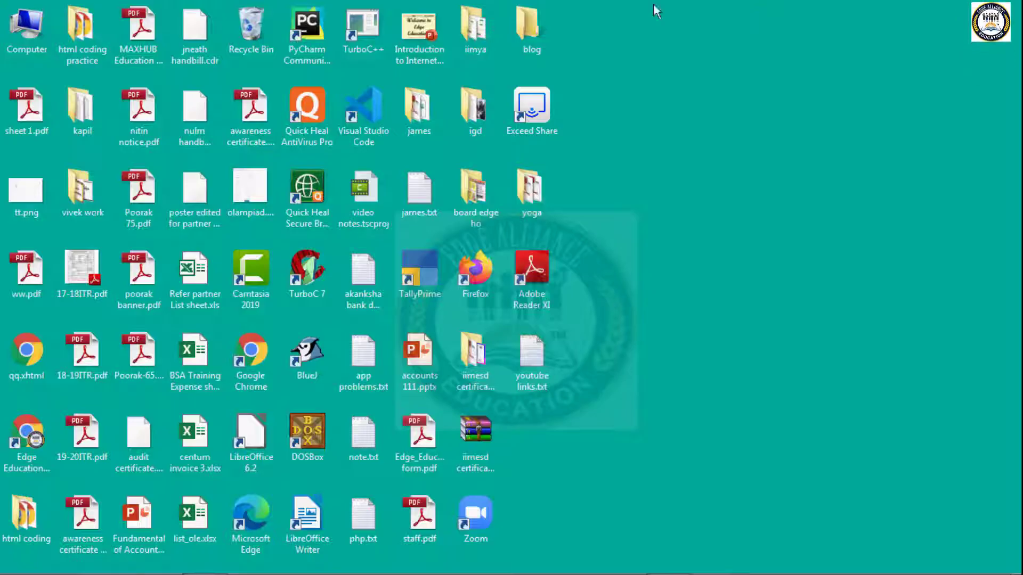
{"action": "double_click", "coordinate": [26, 120]}
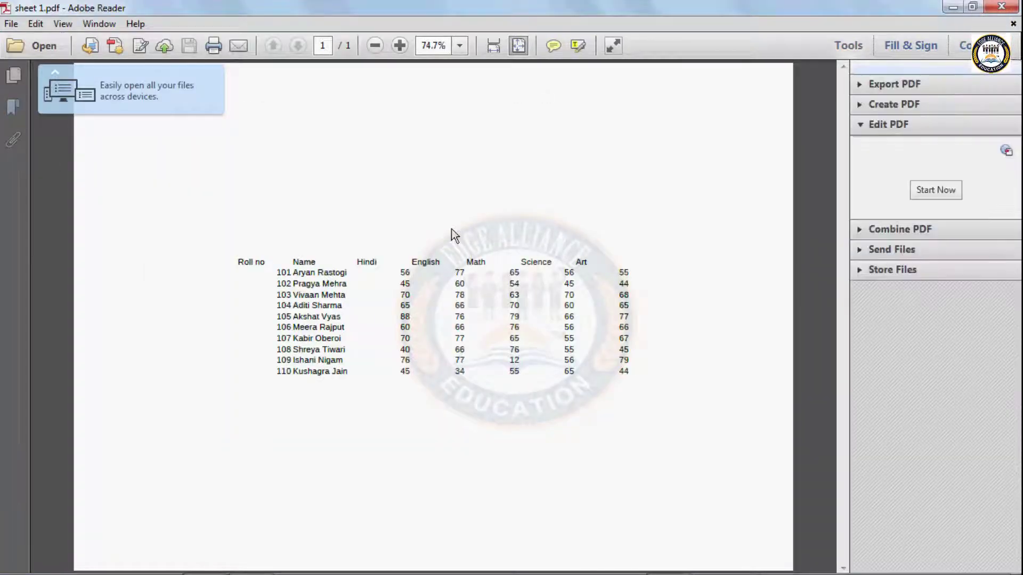
{"action": "left_click", "coordinate": [1001, 6]}
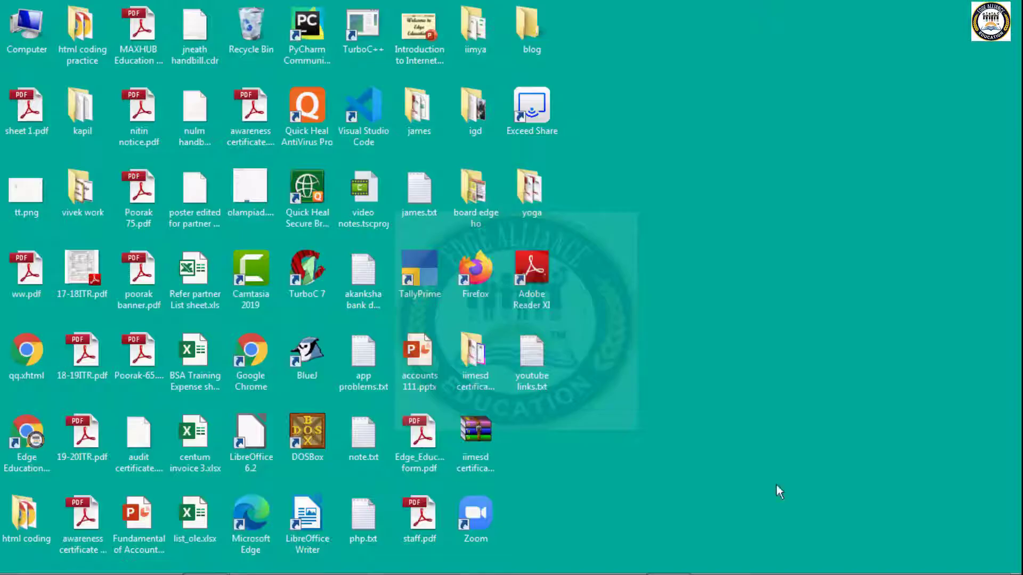
{"action": "left_click", "coordinate": [670, 561]}
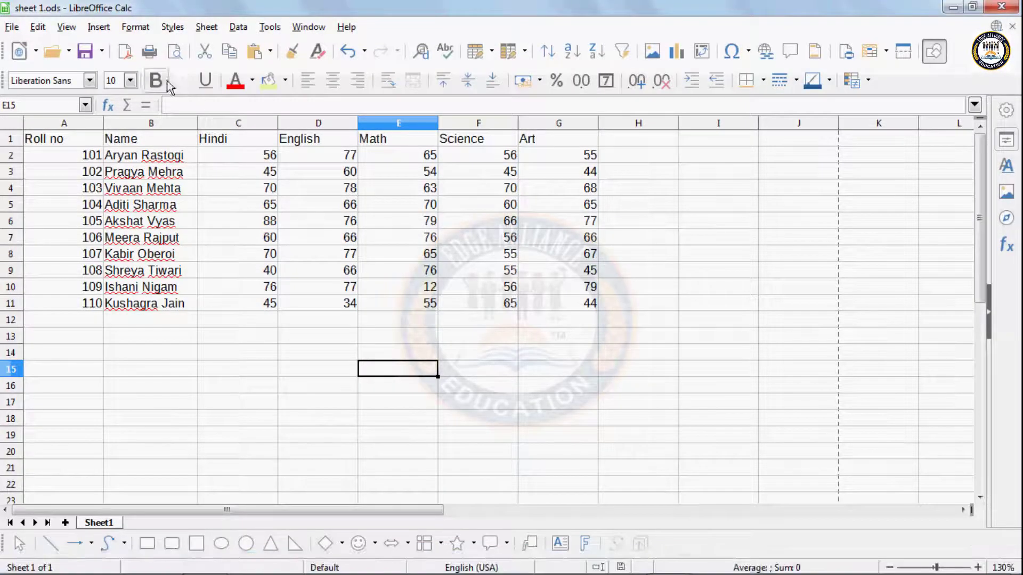
Try the Microsoft XPS Document Writer printer with the All sheets and Selected sheets print ranges, and cancel printing.
{"action": "left_click", "coordinate": [154, 56]}
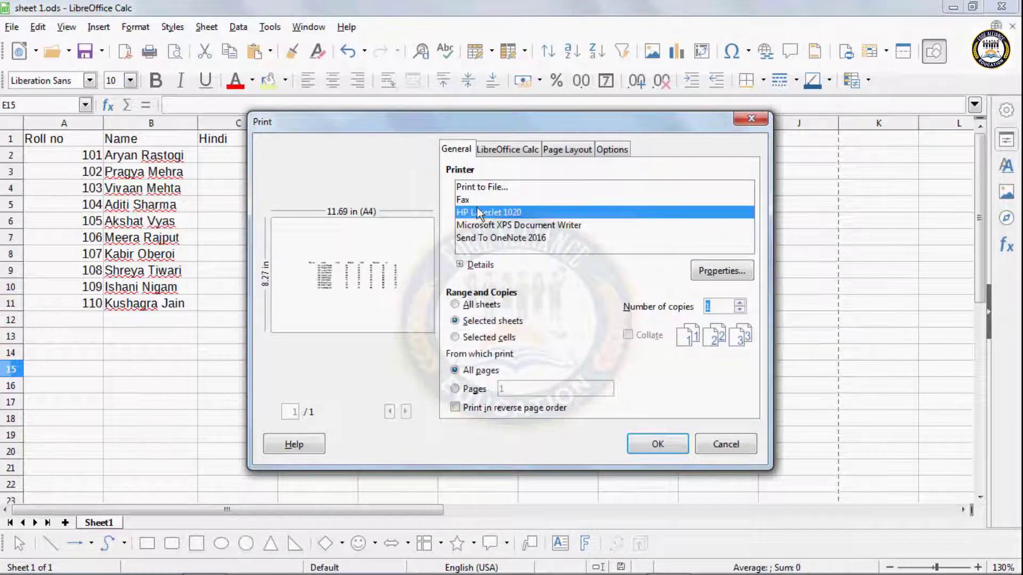
{"action": "left_click", "coordinate": [481, 228]}
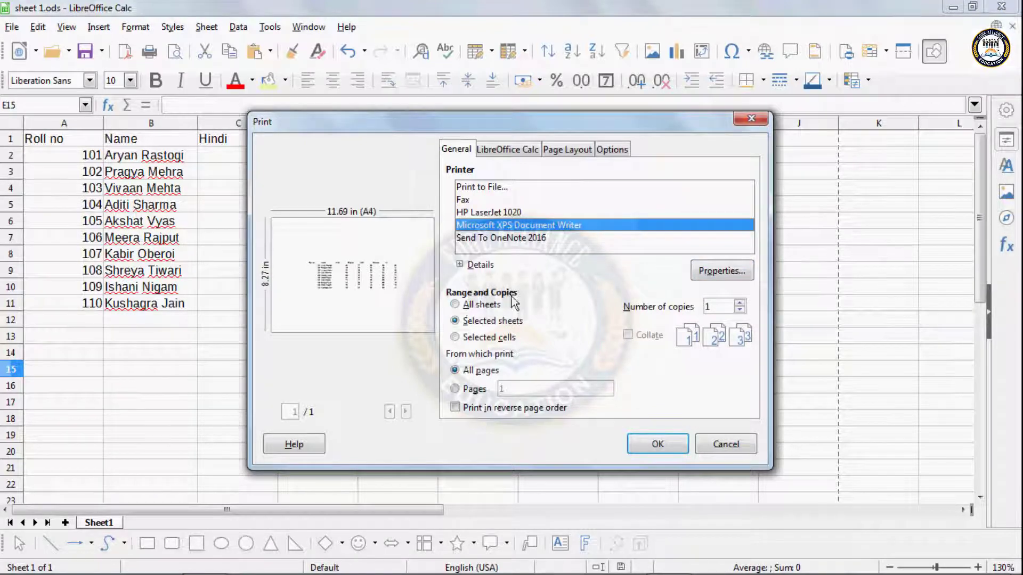
{"action": "left_click", "coordinate": [459, 307]}
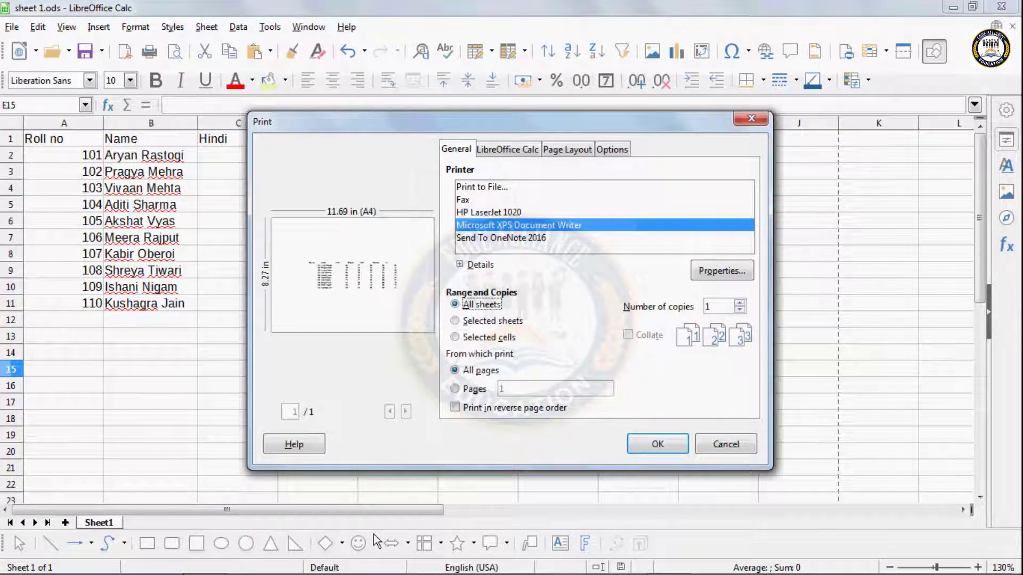
{"action": "left_click", "coordinate": [456, 320]}
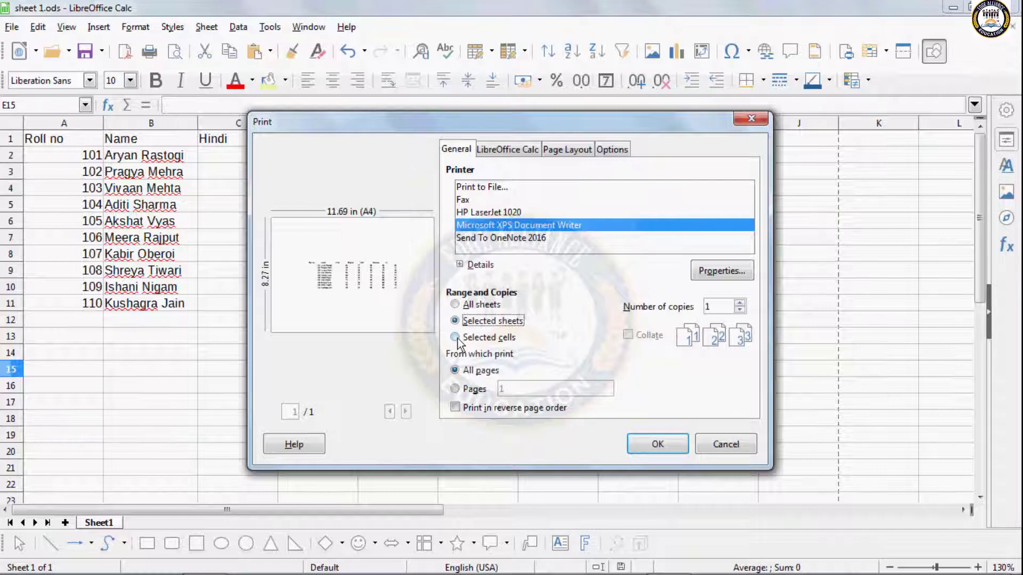
{"action": "left_click", "coordinate": [748, 452]}
Select cells A1:G7 and set the print range to Selected cells.
{"action": "left_click", "coordinate": [88, 143]}
{"action": "left_click_drag", "start_coordinate": [88, 143], "coordinate": [552, 237]}
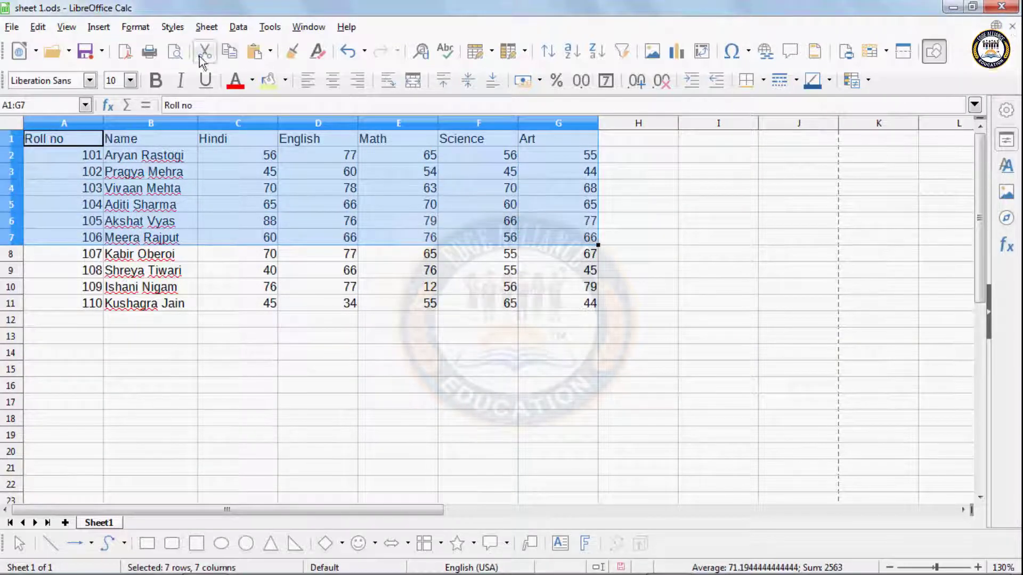
{"action": "left_click", "coordinate": [149, 51]}
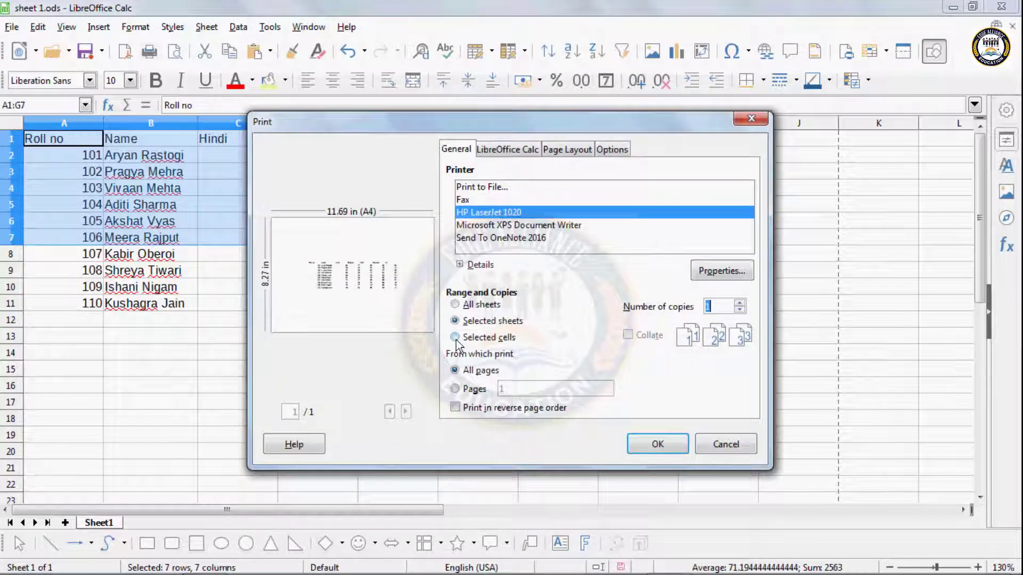
{"action": "left_click", "coordinate": [456, 337]}
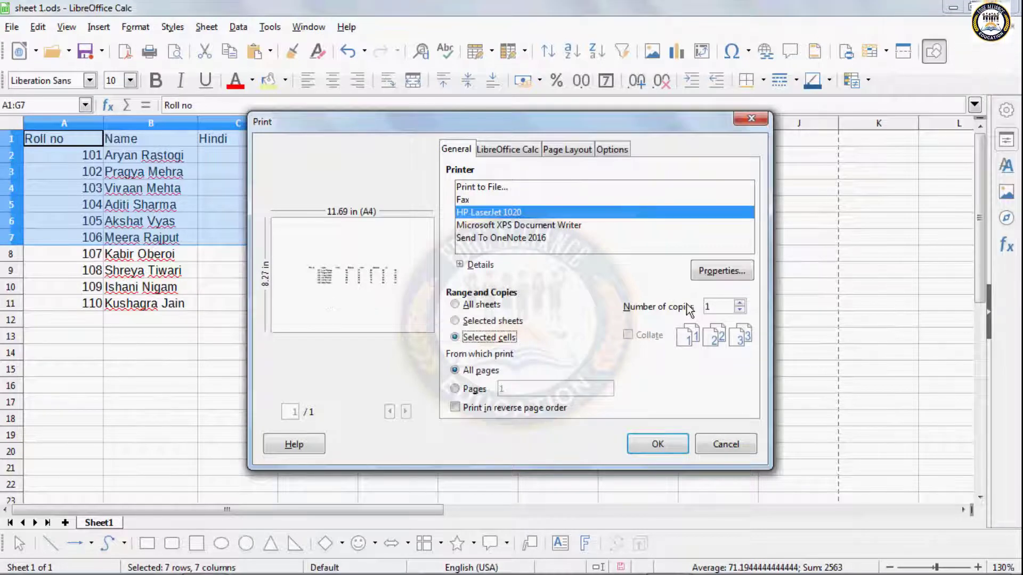
Check the paper type in the HP LaserJet 1020 properties, keeping it at Plain, and accept the properties.
{"action": "left_click", "coordinate": [714, 272]}
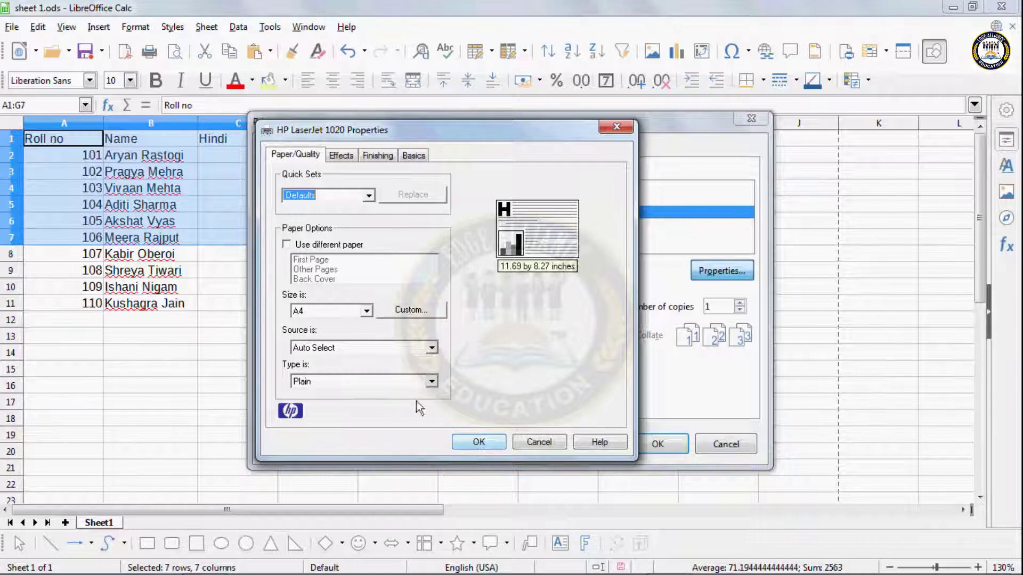
{"action": "left_click", "coordinate": [308, 383]}
{"action": "left_click", "coordinate": [305, 385]}
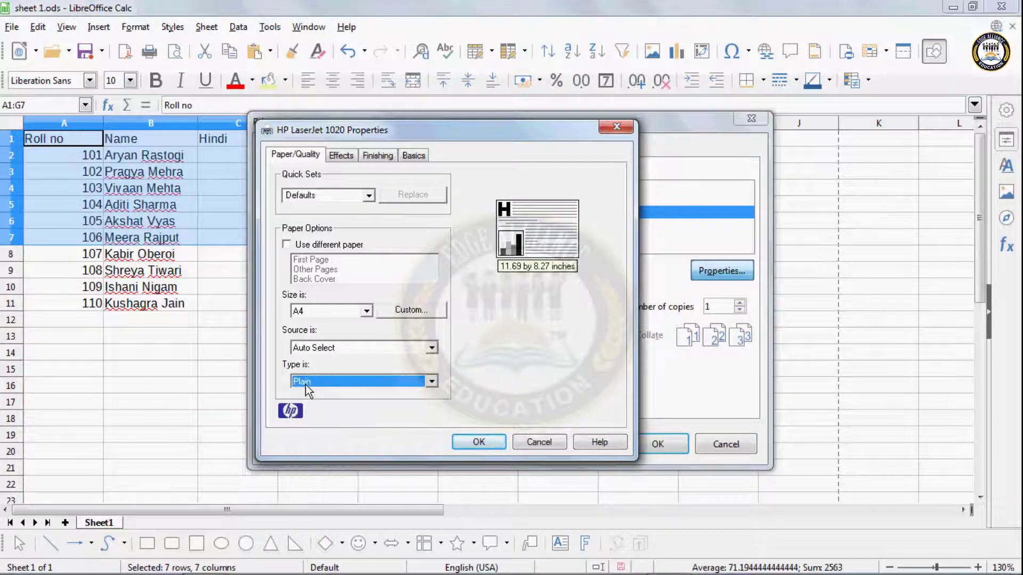
{"action": "left_click", "coordinate": [479, 442]}
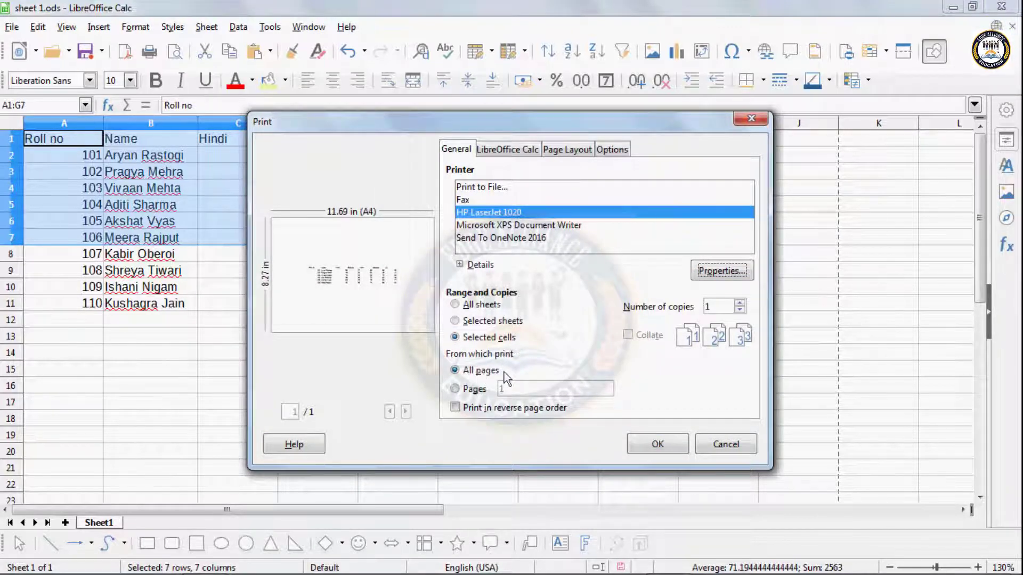
Try limiting the printout to pages 1,3 and return to printing all pages.
{"action": "left_click", "coordinate": [473, 390]}
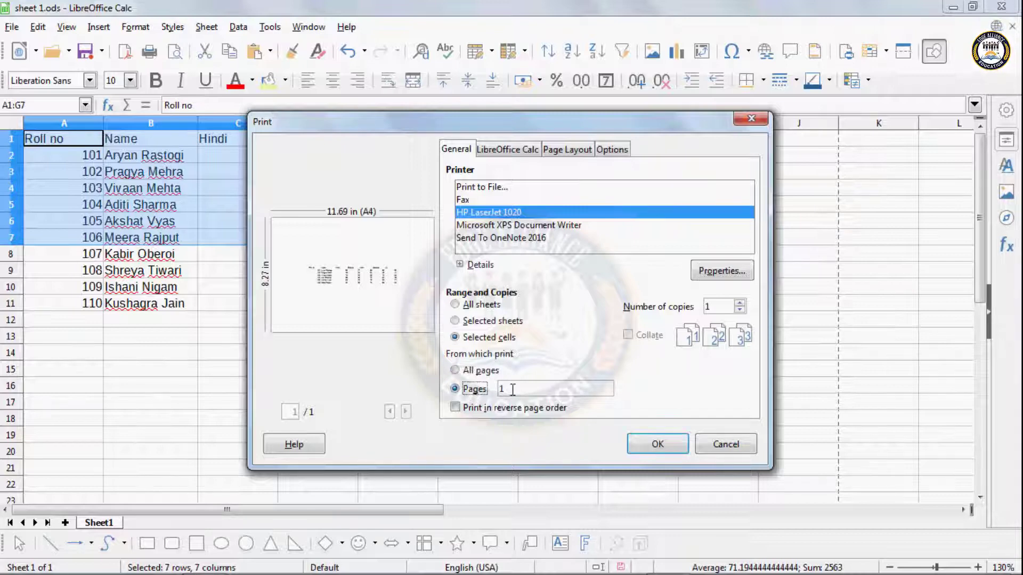
{"action": "left_click", "coordinate": [513, 390]}
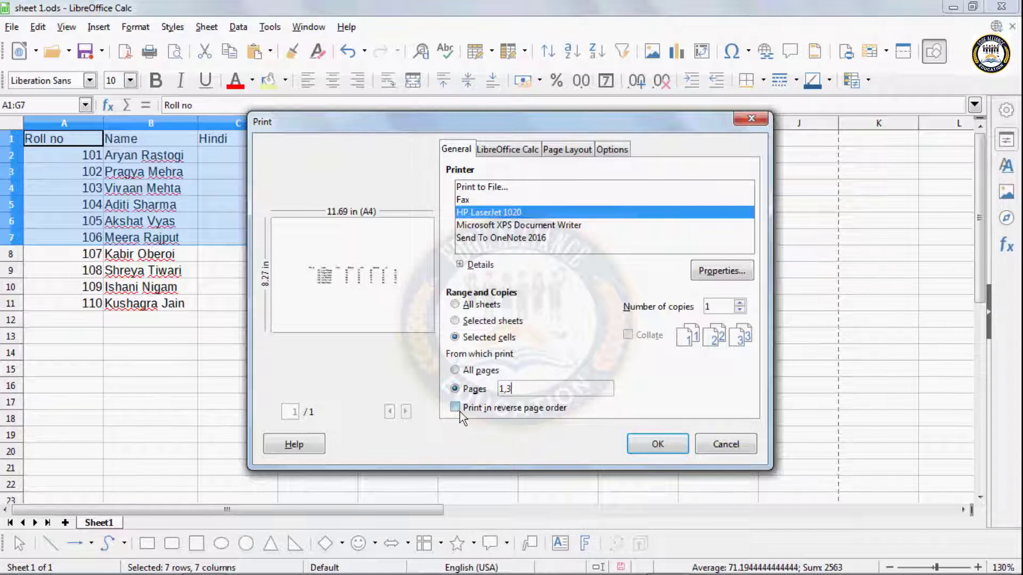
{"action": "left_click", "coordinate": [455, 370]}
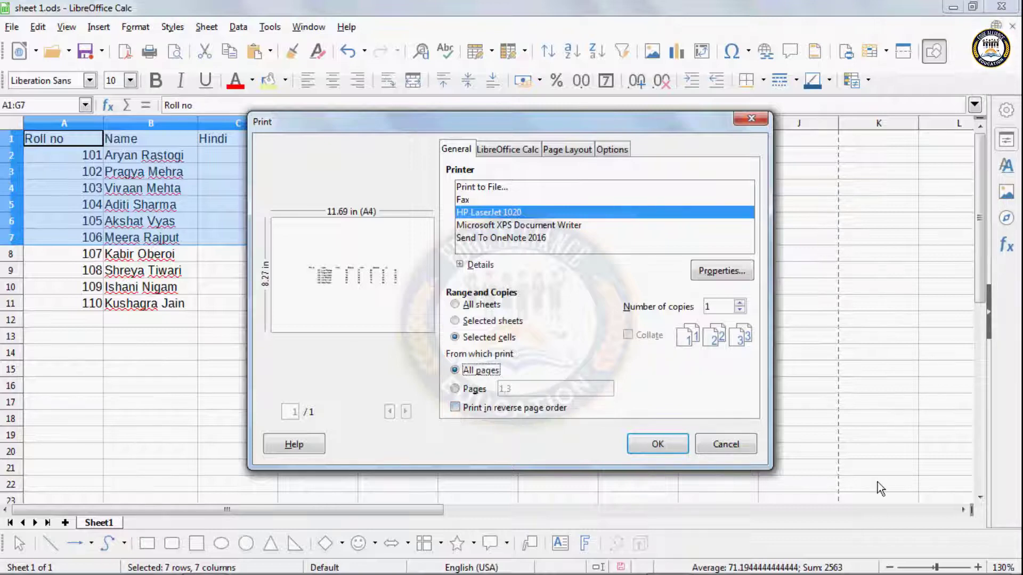
Set the number of copies to 3, turning Collate on and back off.
{"action": "double_click", "coordinate": [714, 307]}
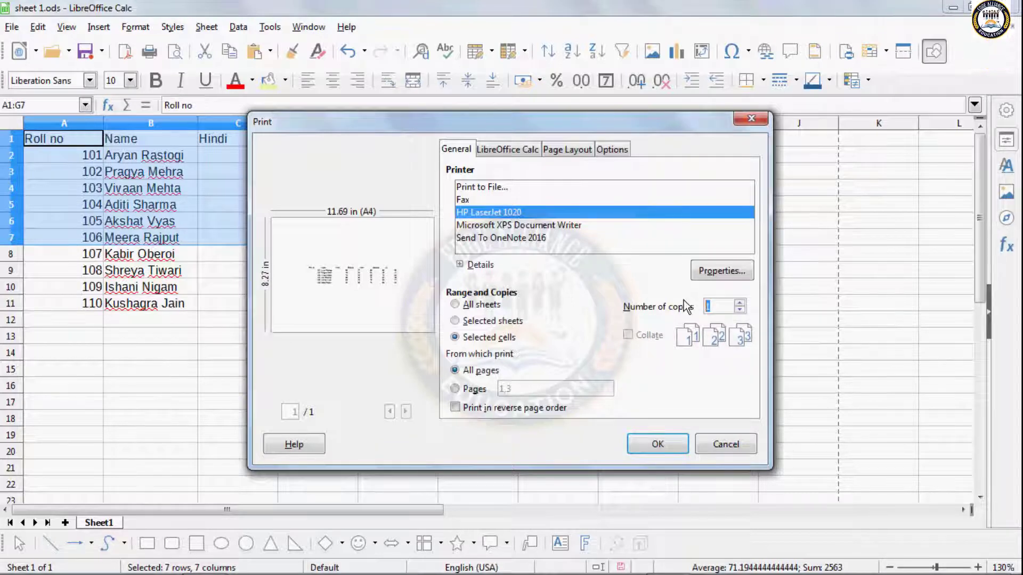
{"action": "type", "text": "3"}
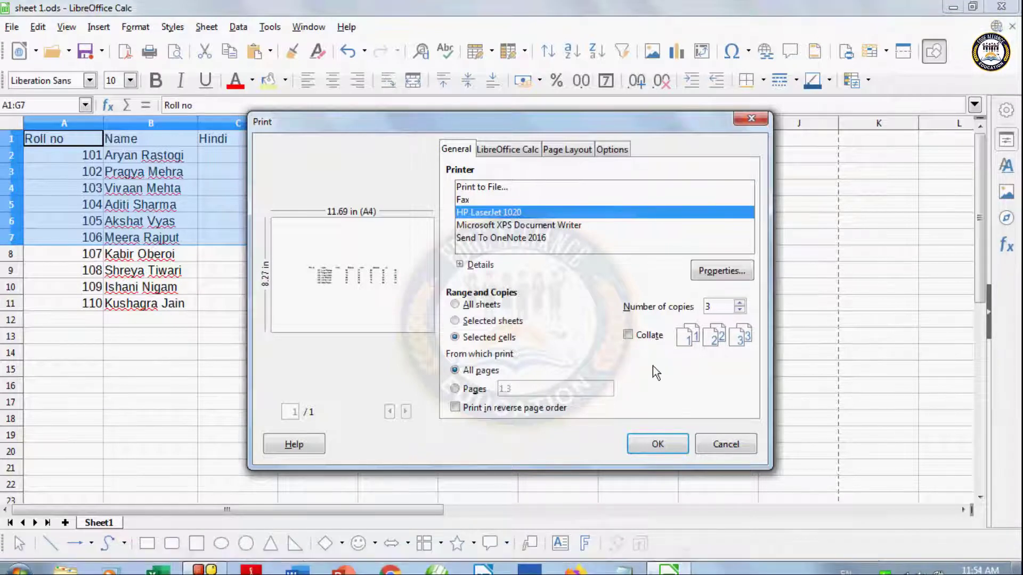
{"action": "left_click", "coordinate": [630, 336]}
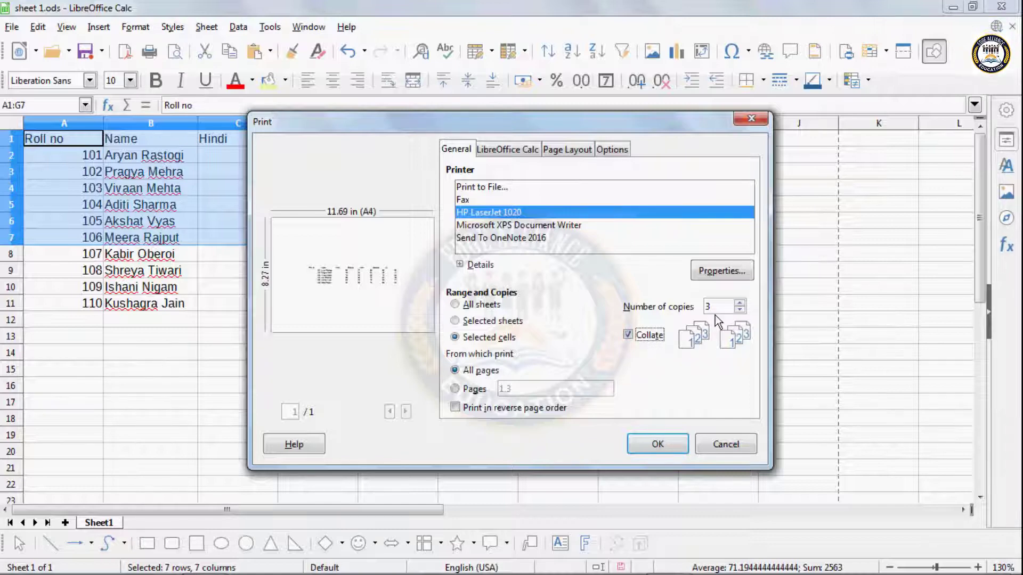
{"action": "left_click", "coordinate": [629, 335]}
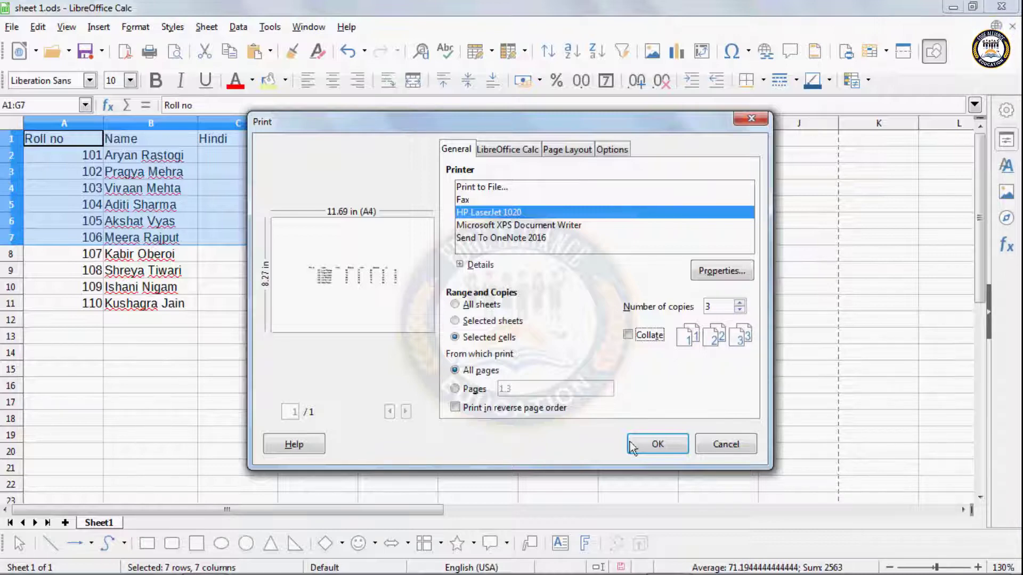
Look at the empty pages option, try 2 and 6 pages per sheet in the print layout and return to 1.
{"action": "left_click", "coordinate": [533, 149]}
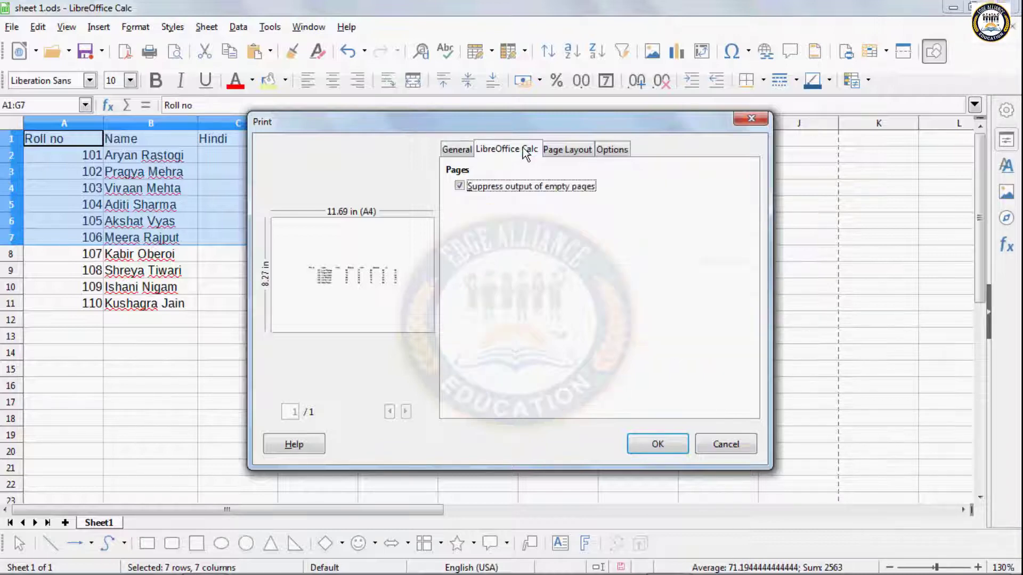
{"action": "left_click", "coordinate": [557, 151]}
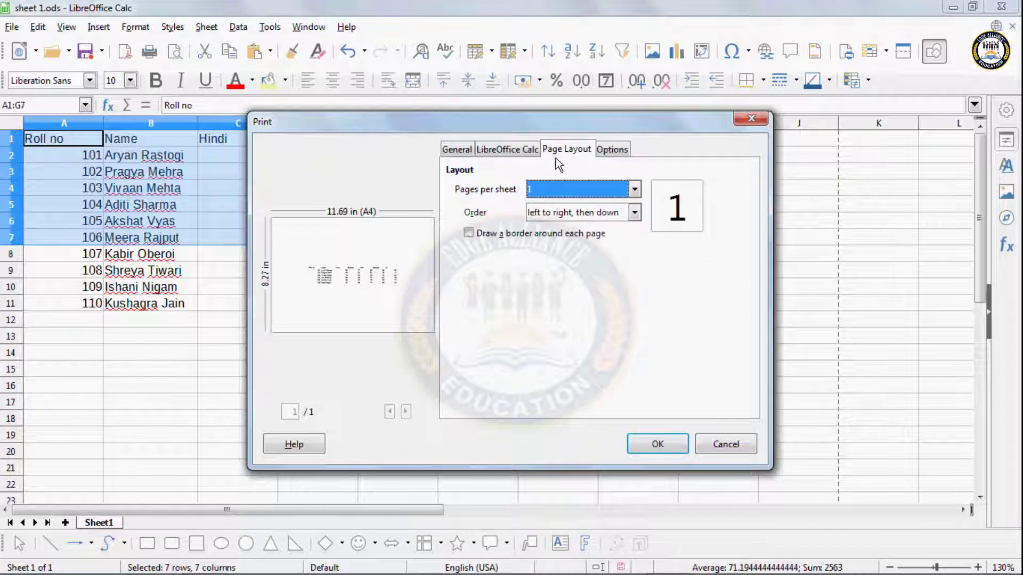
{"action": "left_click", "coordinate": [575, 188]}
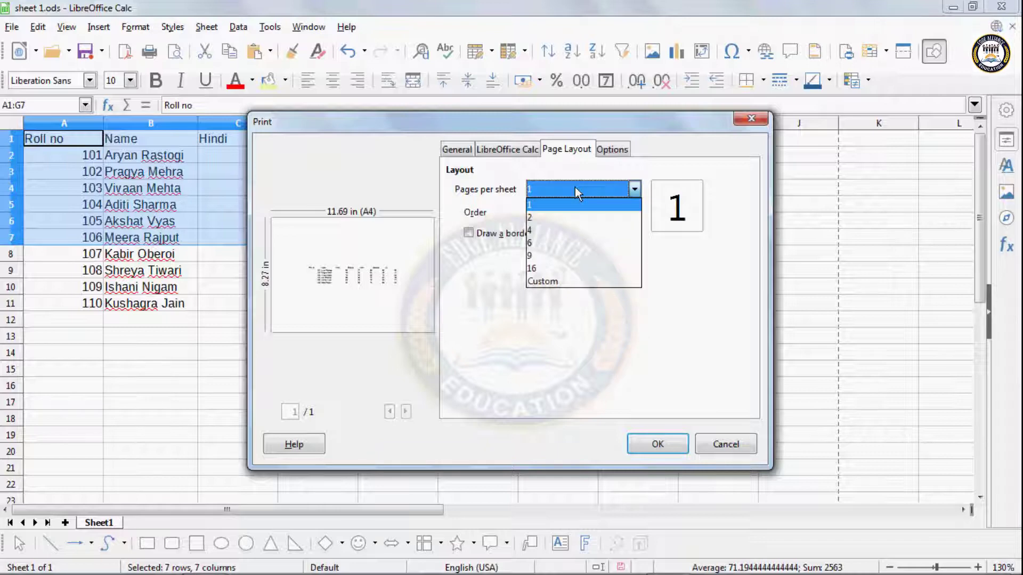
{"action": "left_click", "coordinate": [543, 217]}
{"action": "left_click", "coordinate": [548, 186]}
{"action": "left_click", "coordinate": [546, 229]}
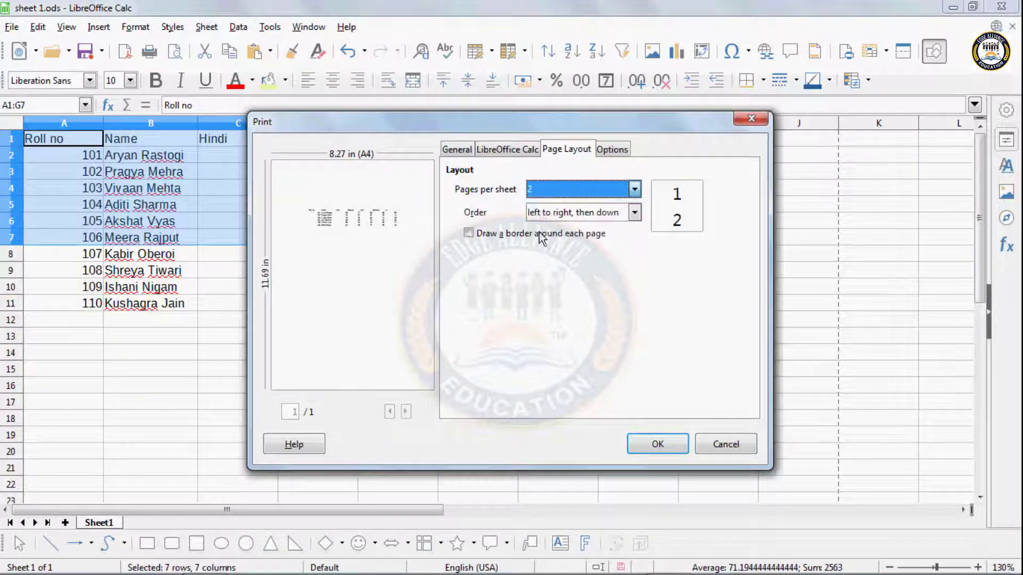
{"action": "left_click", "coordinate": [552, 194]}
{"action": "left_click", "coordinate": [534, 246]}
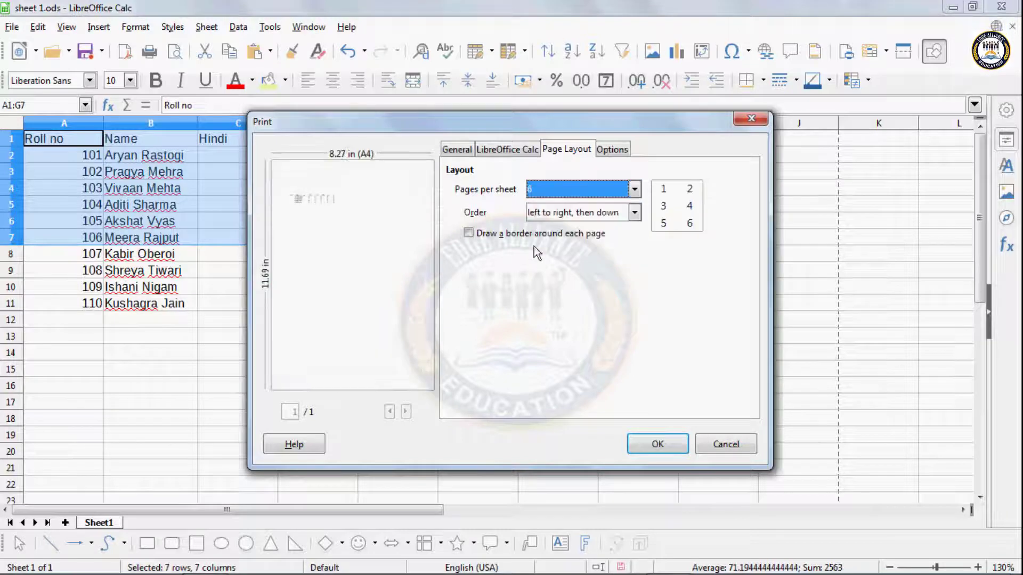
{"action": "left_click", "coordinate": [539, 188]}
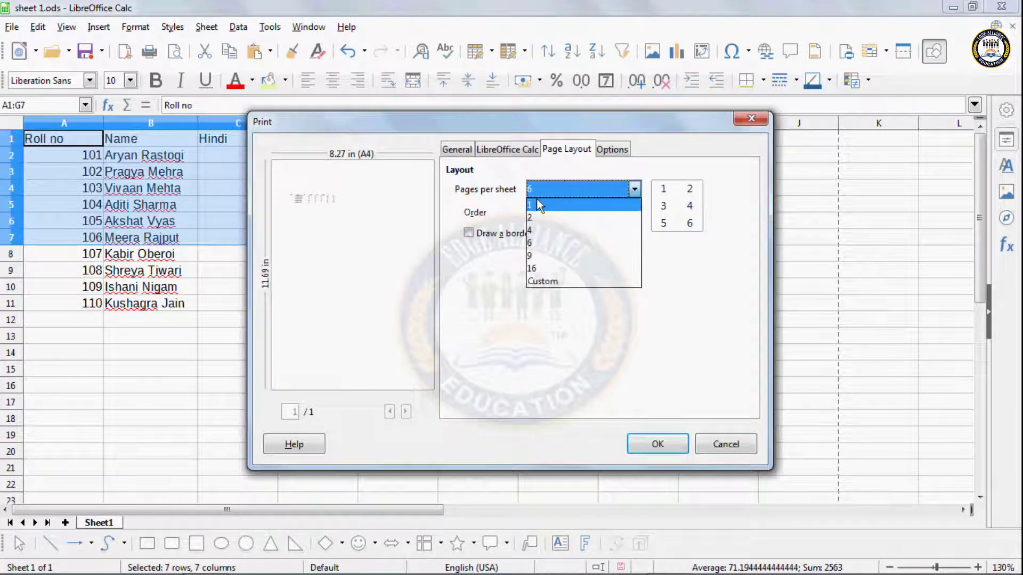
{"action": "left_click", "coordinate": [536, 199]}
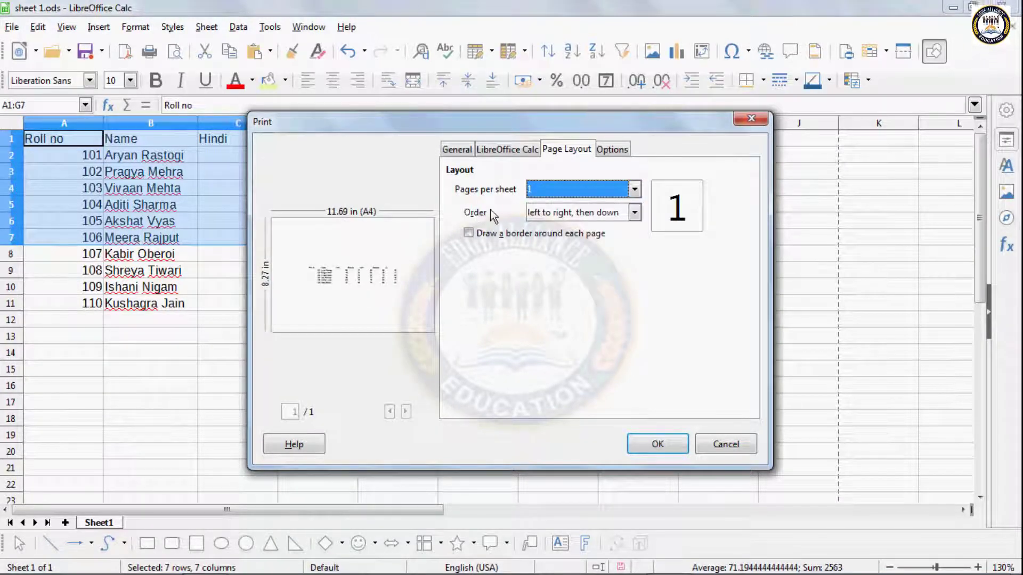
Try the different page orders in the print layout, ending with right to left, then down.
{"action": "left_click", "coordinate": [552, 213]}
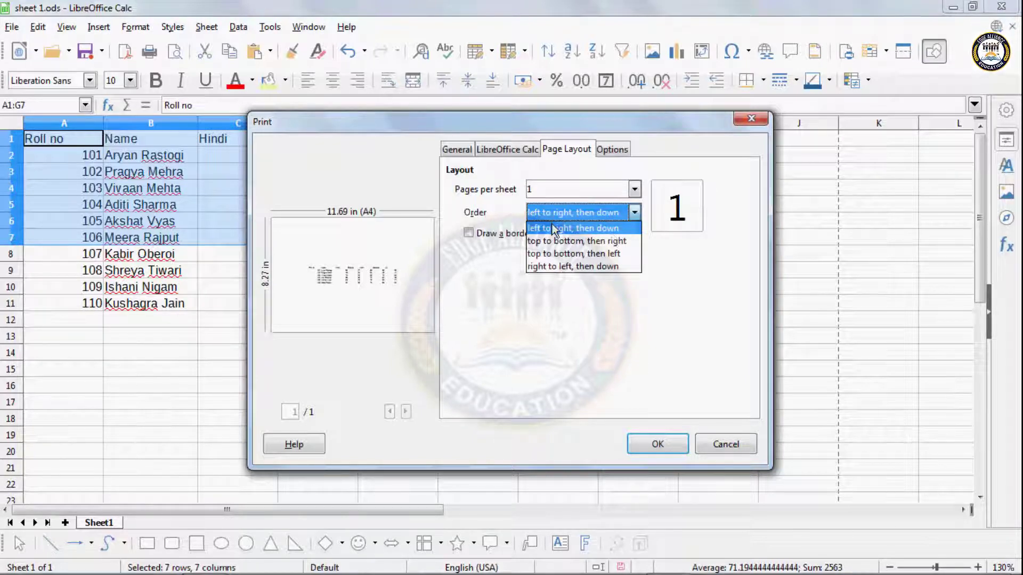
{"action": "left_click", "coordinate": [553, 229]}
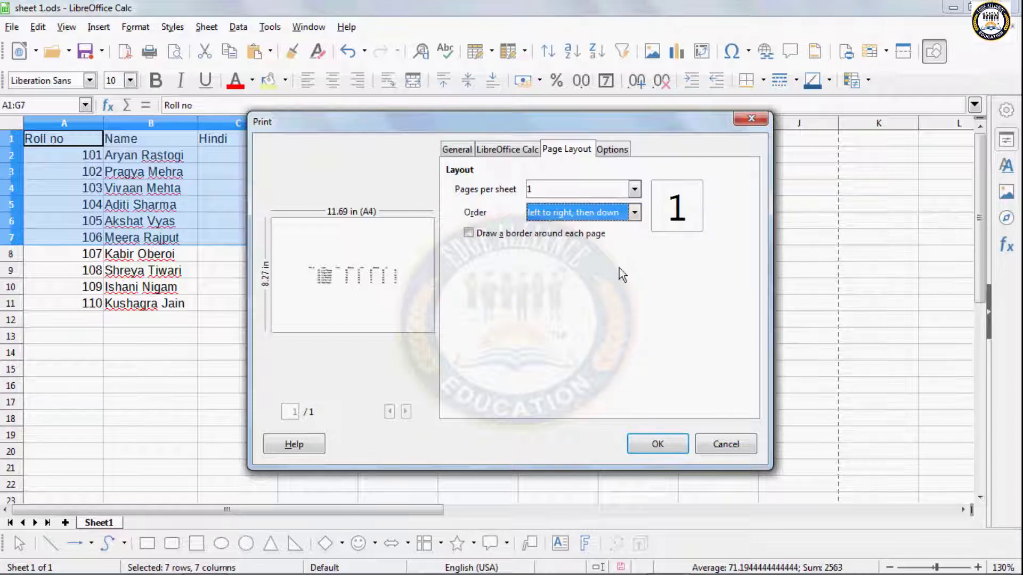
{"action": "left_click_drag", "start_coordinate": [481, 121], "coordinate": [807, 136]}
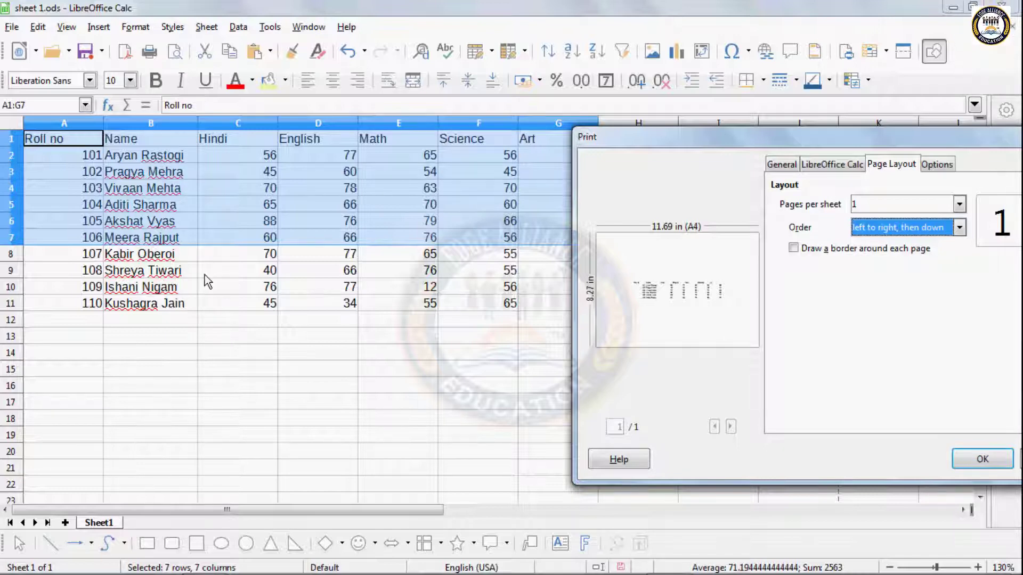
{"action": "left_click", "coordinate": [886, 228]}
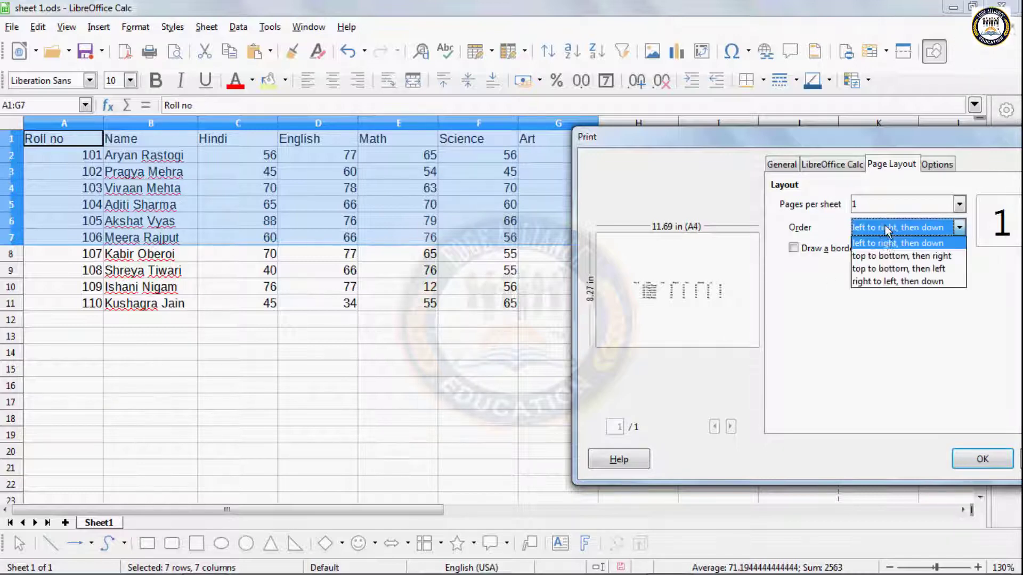
{"action": "left_click", "coordinate": [878, 258]}
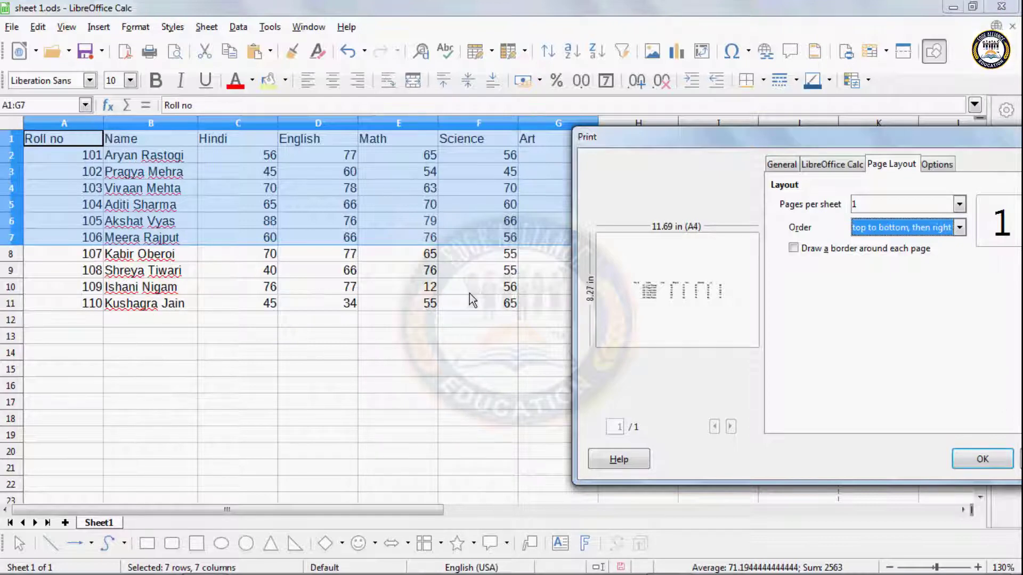
{"action": "left_click", "coordinate": [859, 229]}
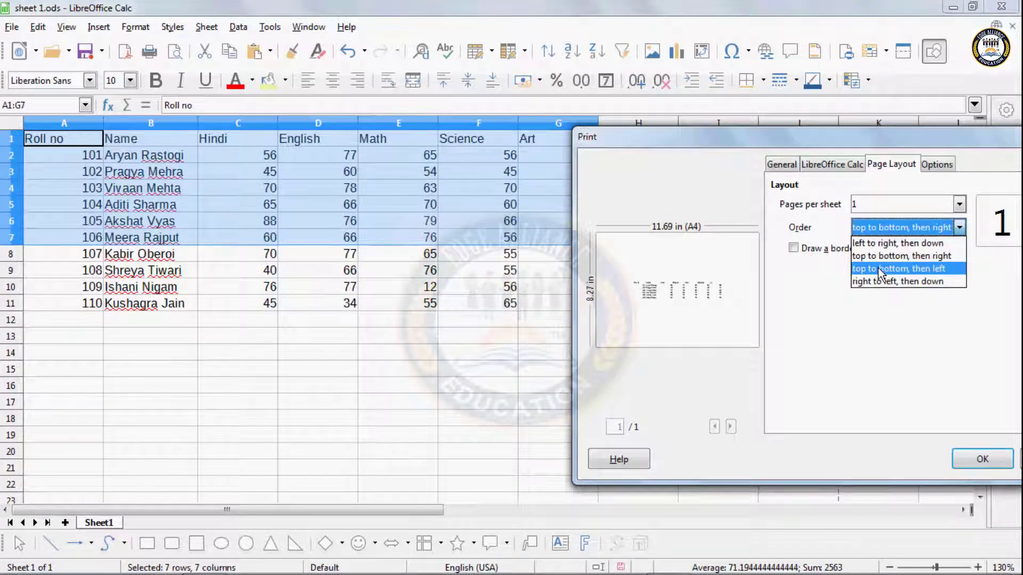
{"action": "key", "text": "Escape"}
{"action": "key", "text": "Down"}
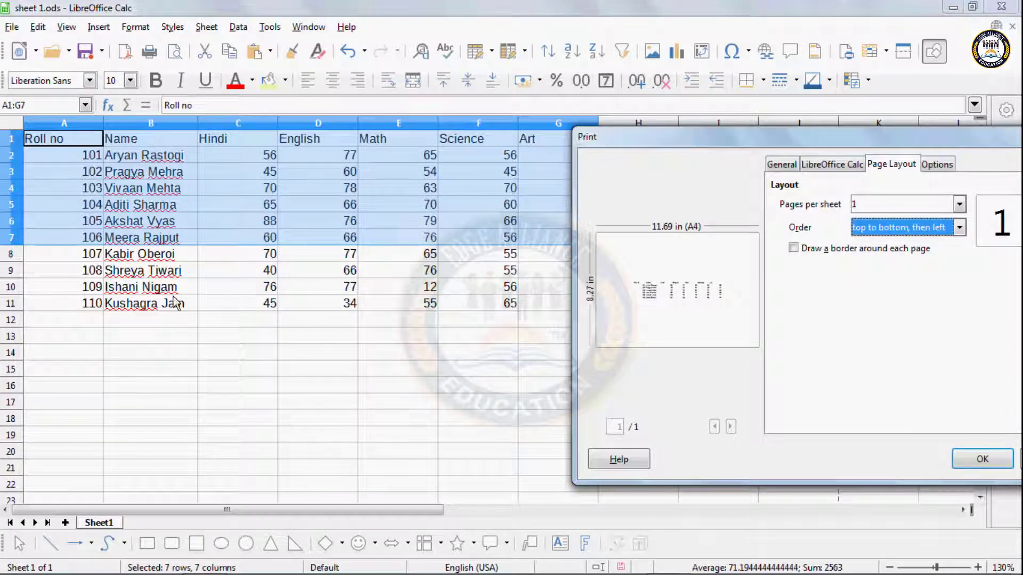
{"action": "left_click", "coordinate": [879, 227]}
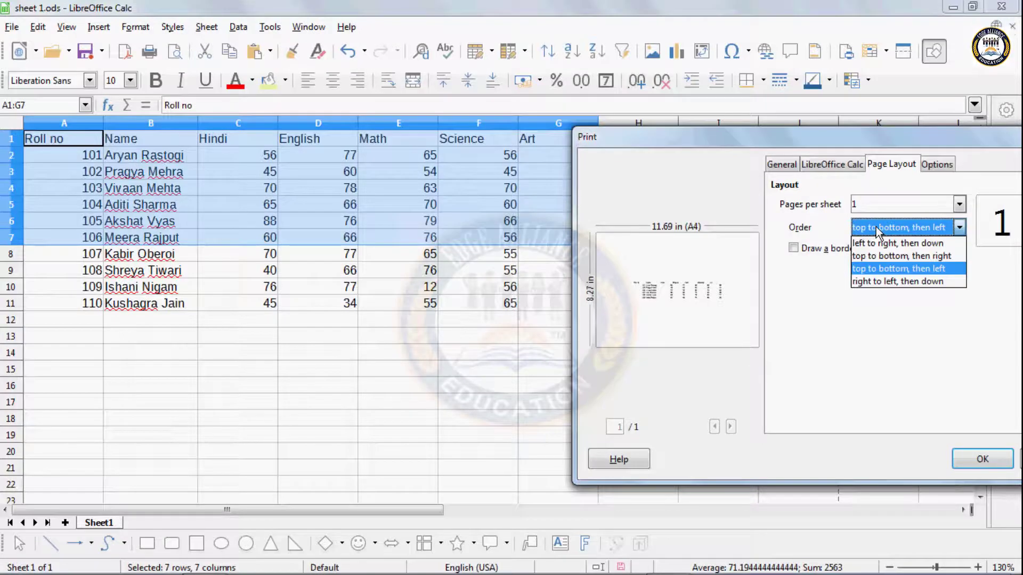
{"action": "left_click", "coordinate": [883, 282]}
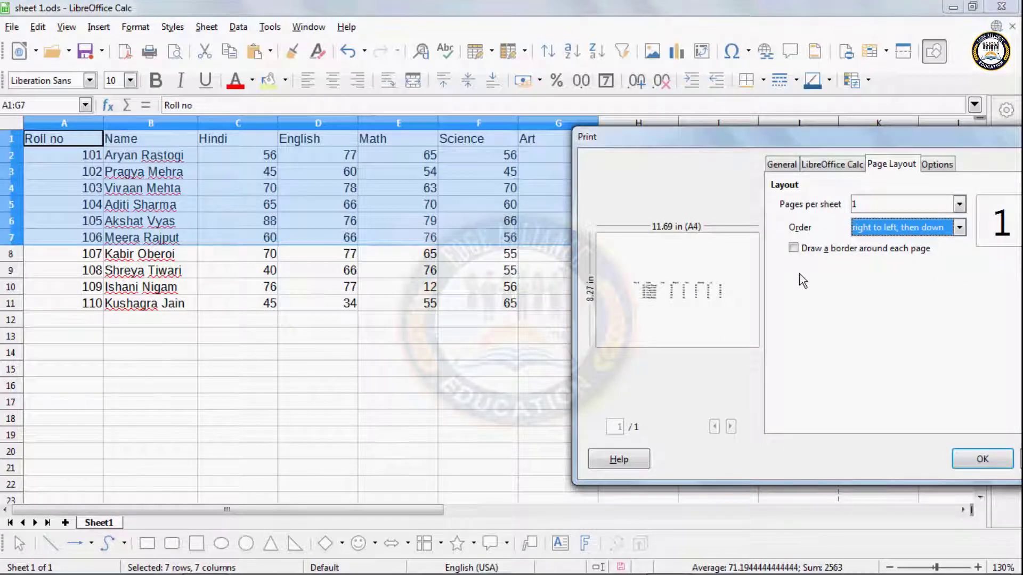
Try a border around each page with 2 pages per sheet, returning to 1 page per sheet without a border.
{"action": "left_click_drag", "start_coordinate": [736, 137], "coordinate": [641, 96]}
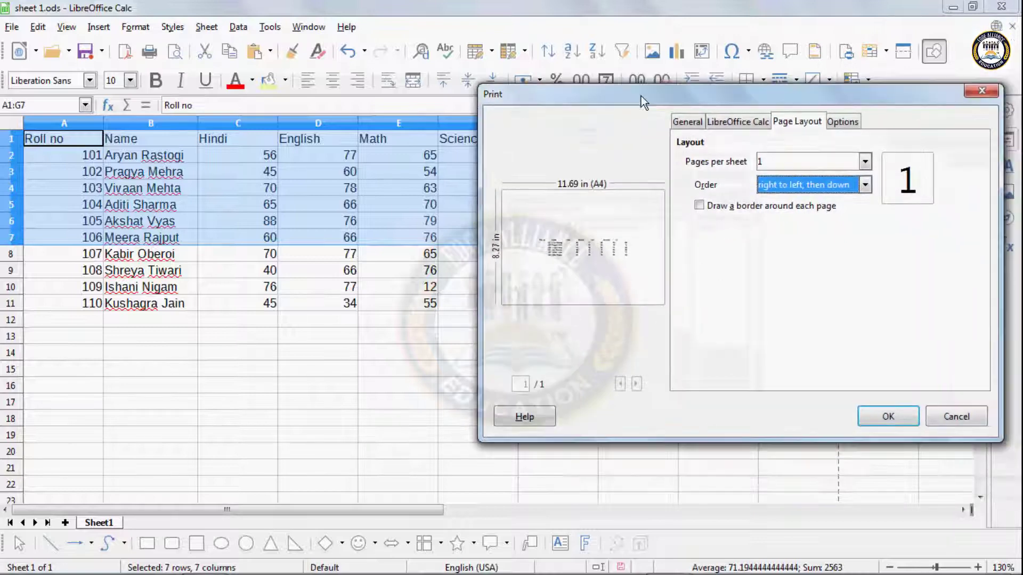
{"action": "left_click", "coordinate": [699, 205]}
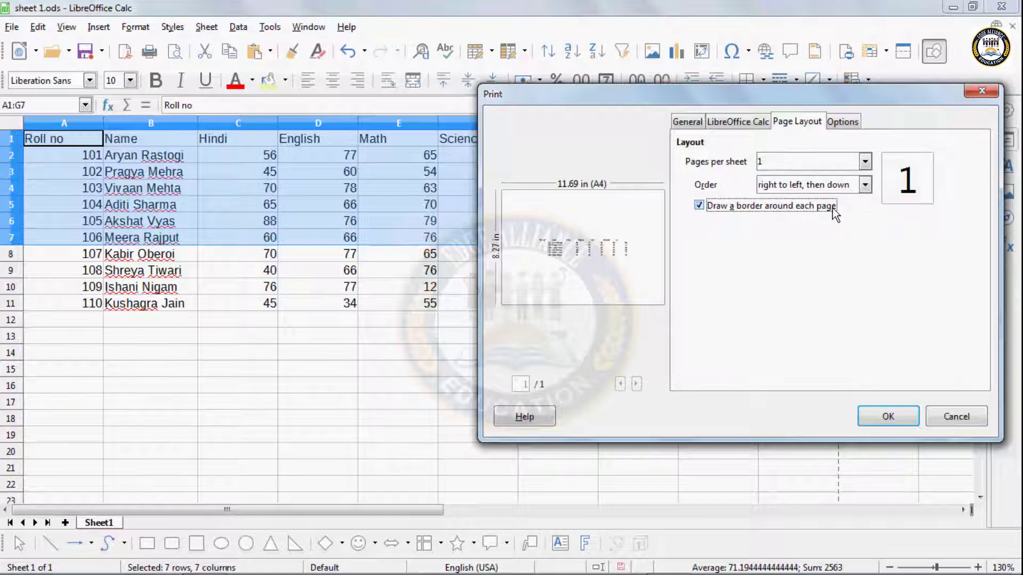
{"action": "left_click", "coordinate": [804, 159]}
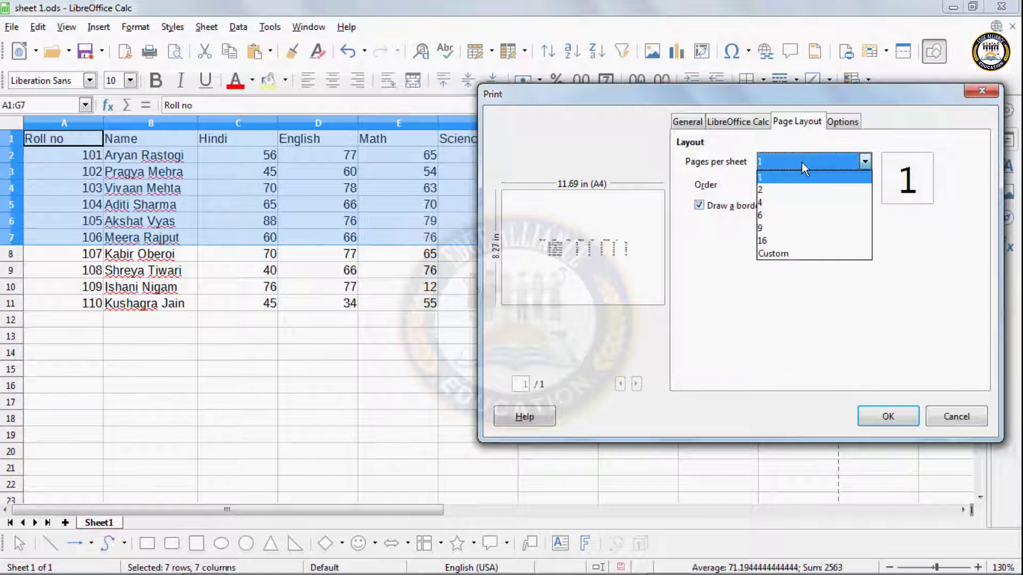
{"action": "left_click", "coordinate": [787, 187]}
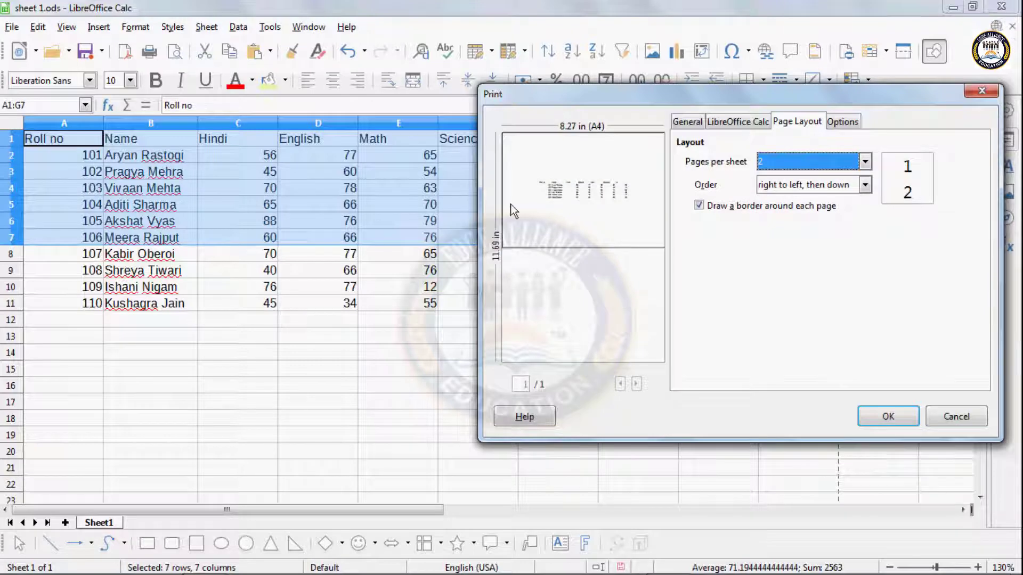
{"action": "left_click", "coordinate": [775, 163]}
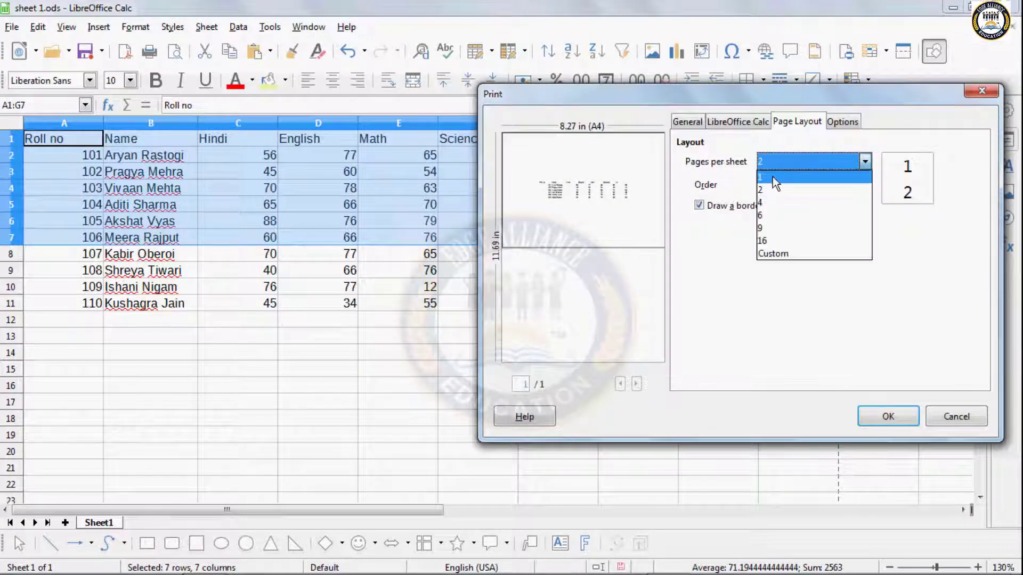
{"action": "left_click", "coordinate": [772, 177]}
{"action": "left_click", "coordinate": [701, 207]}
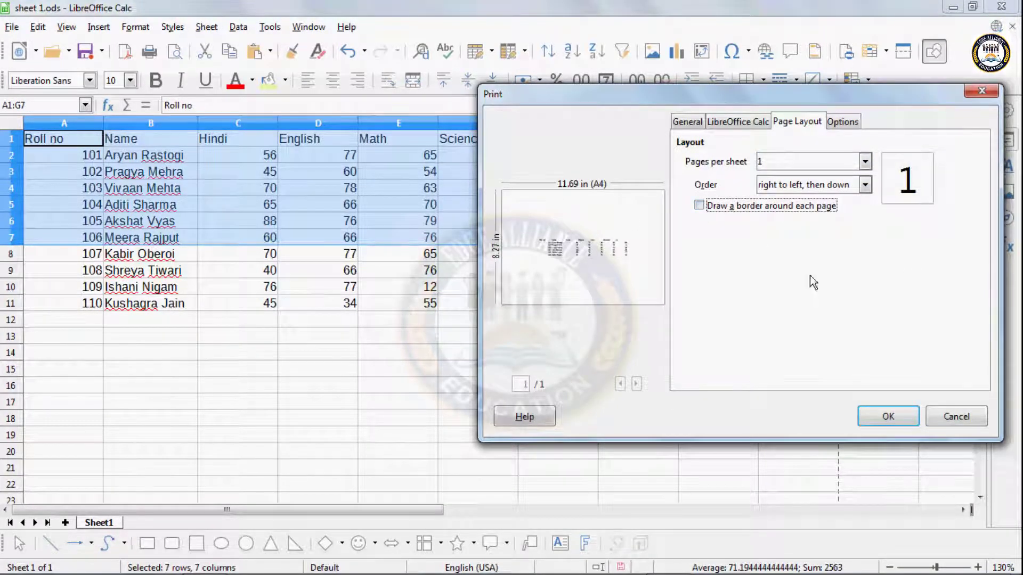
Review the print options and general settings, and send the selected cells to the HP LaserJet 1020.
{"action": "left_click", "coordinate": [847, 122]}
{"action": "left_click", "coordinate": [699, 127]}
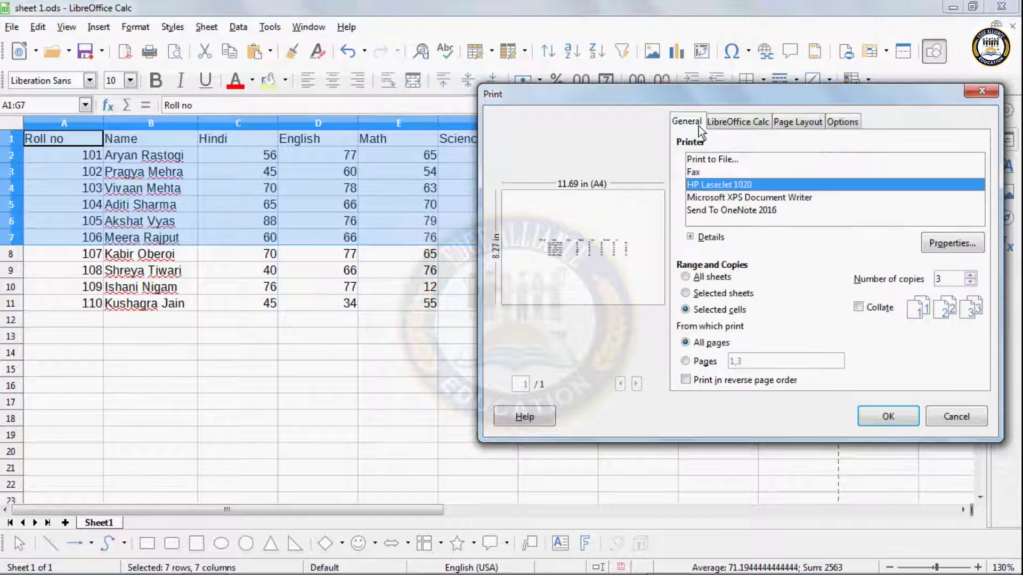
{"action": "left_click", "coordinate": [888, 417]}
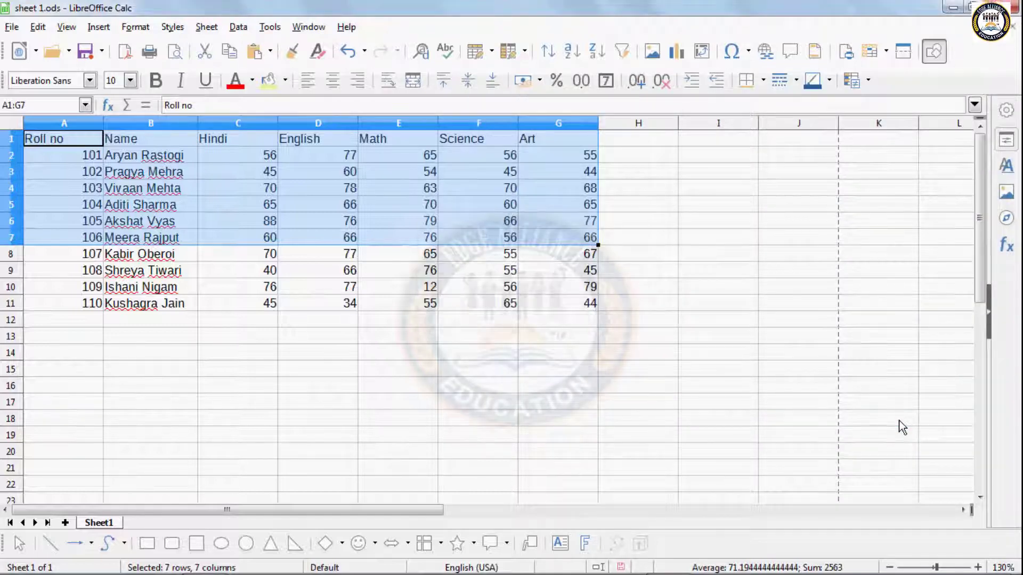
Deselect the marks table, open the sheet's print preview and zoom in and back out on the page.
{"action": "left_click", "coordinate": [350, 222]}
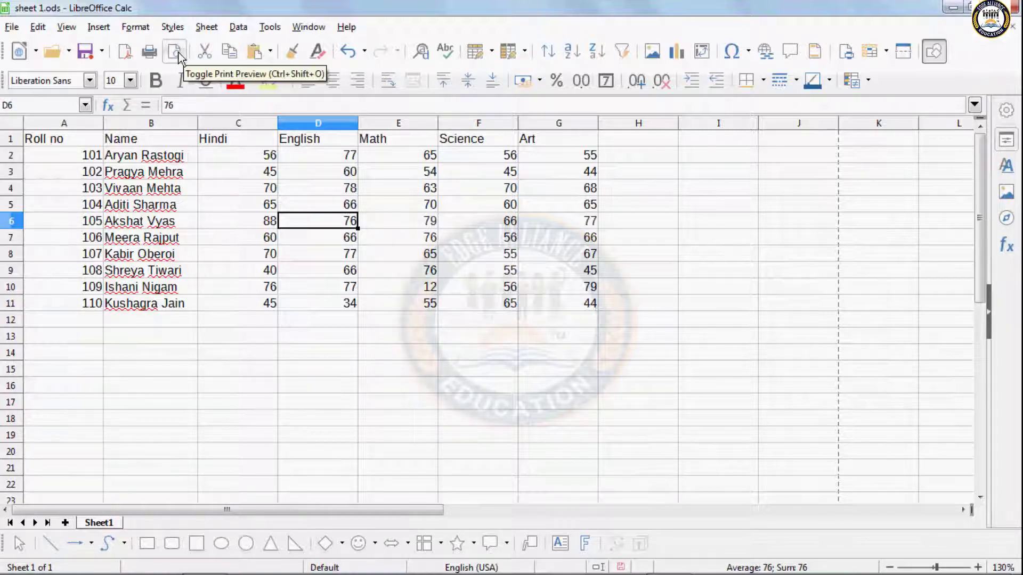
{"action": "left_click", "coordinate": [178, 52]}
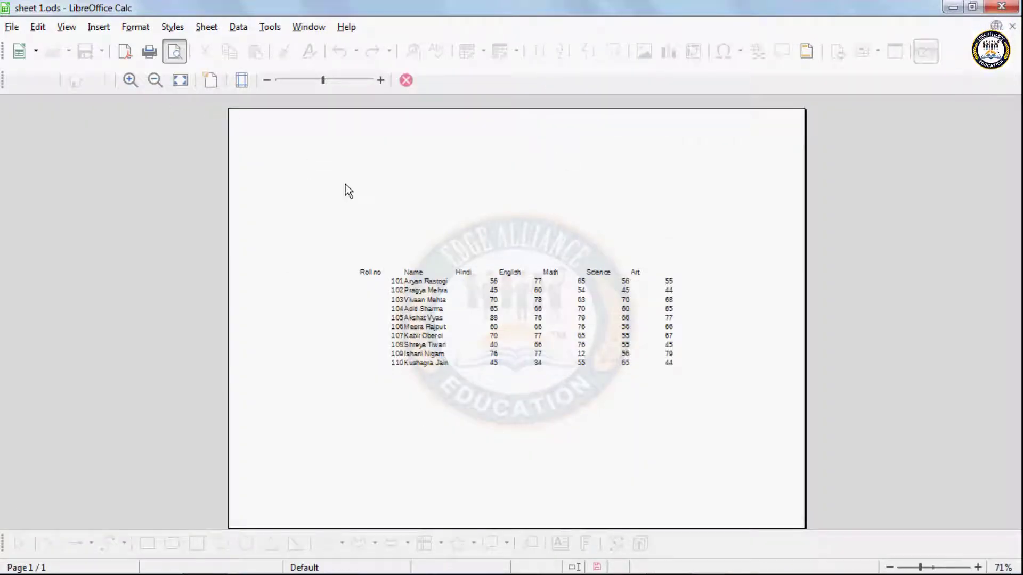
{"action": "left_click", "coordinate": [135, 85]}
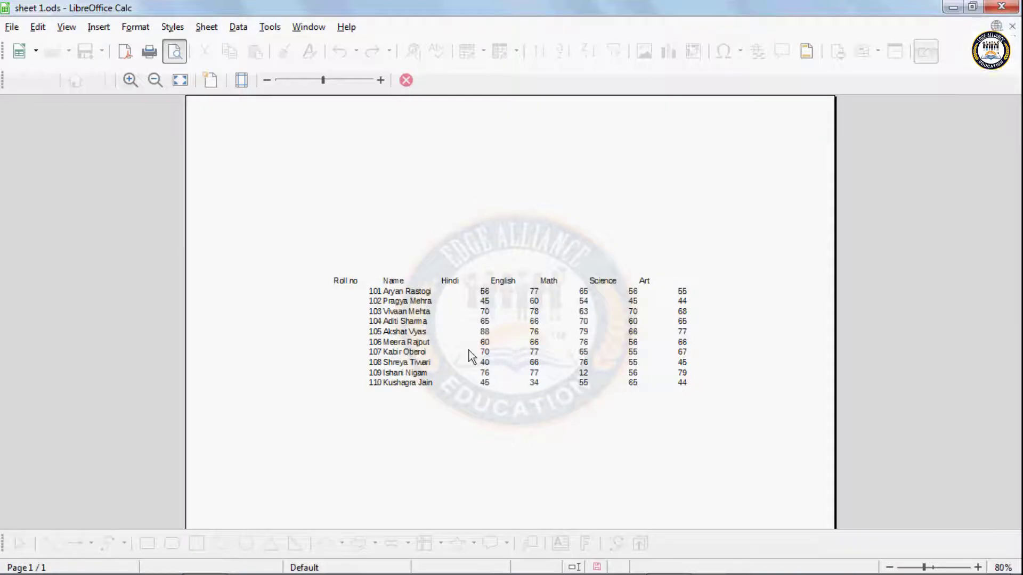
{"action": "left_click", "coordinate": [129, 78]}
{"action": "left_click", "coordinate": [128, 78]}
{"action": "left_click", "coordinate": [128, 78]}
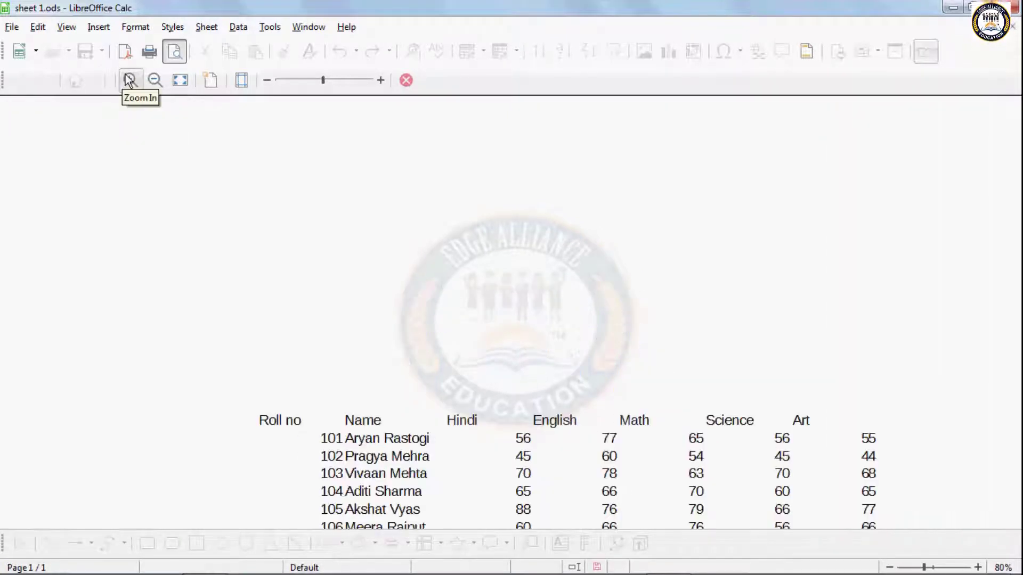
{"action": "left_click", "coordinate": [155, 78]}
{"action": "left_click", "coordinate": [155, 78]}
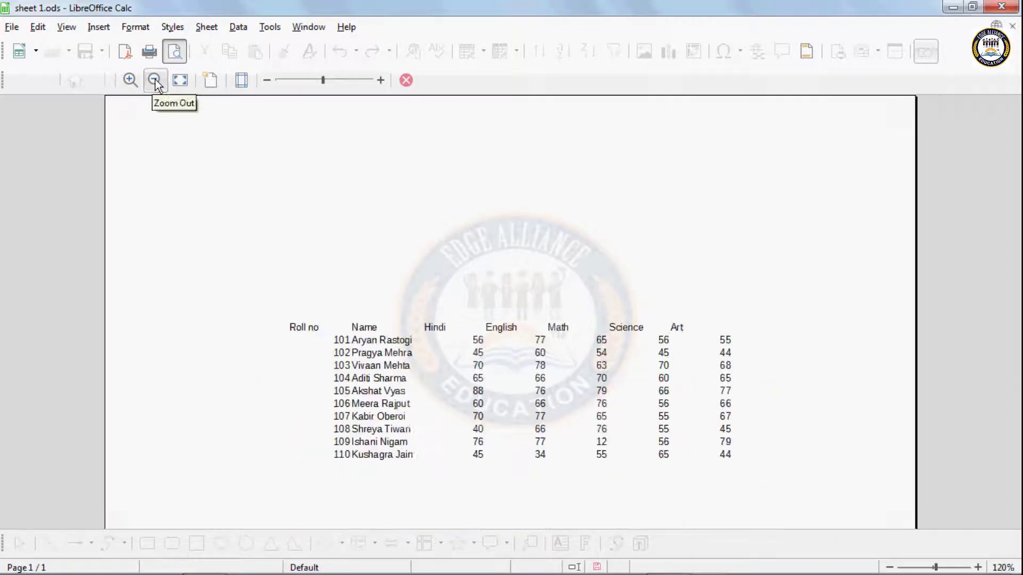
{"action": "left_click", "coordinate": [155, 79]}
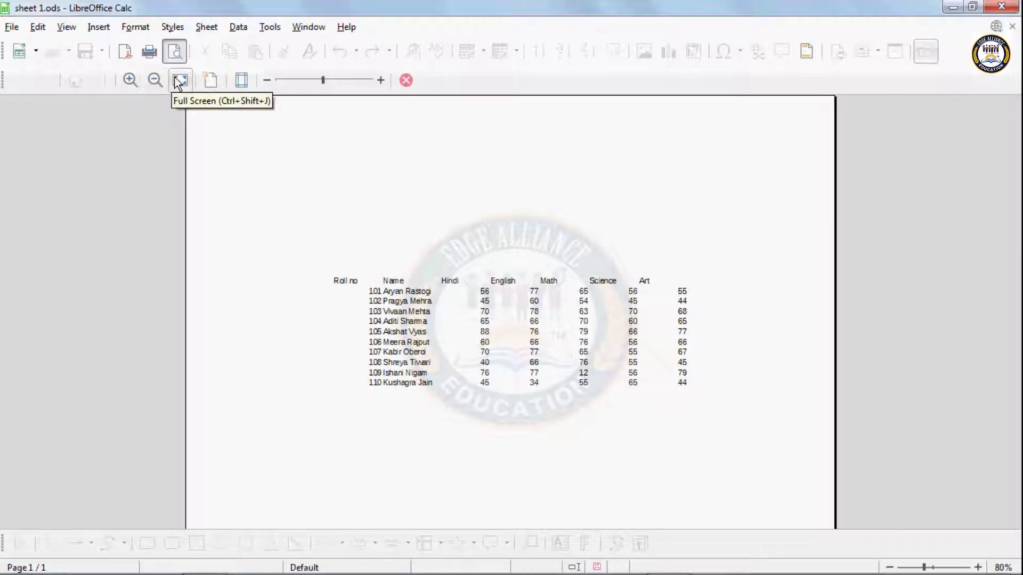
View the print preview in full screen, return to the normal view and set the preview zoom to 100%.
{"action": "left_click", "coordinate": [179, 80]}
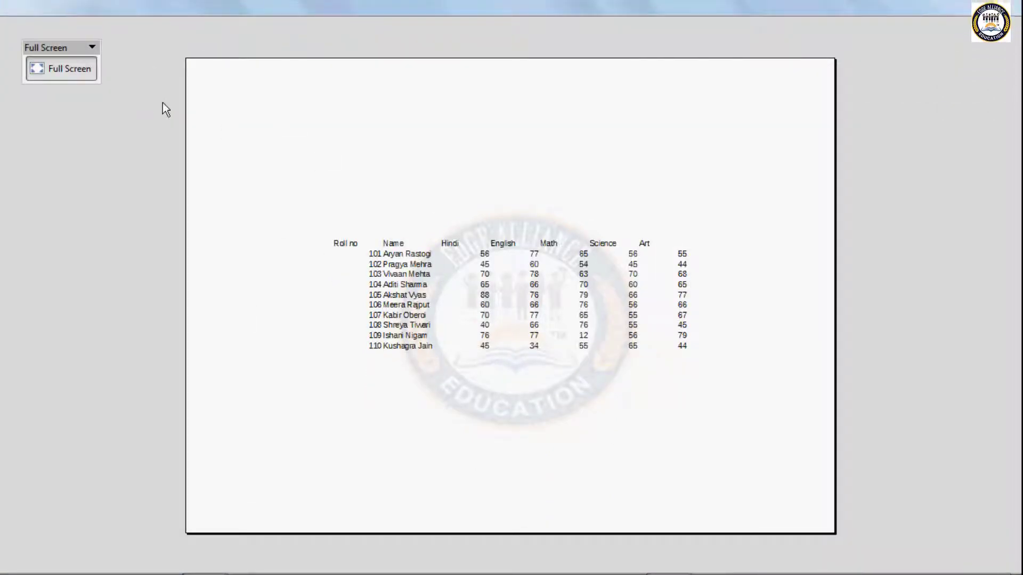
{"action": "left_click", "coordinate": [74, 71]}
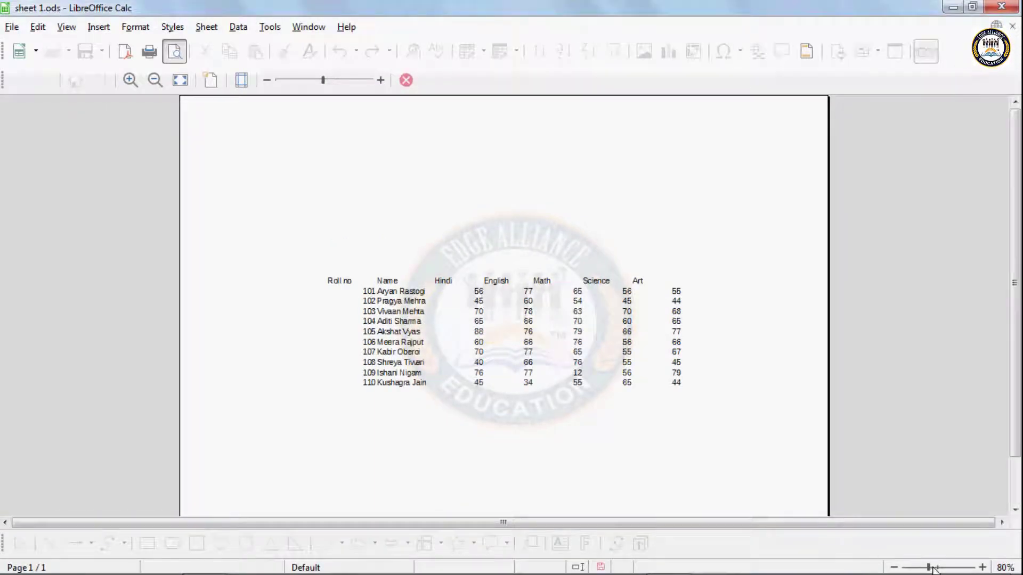
{"action": "left_click_drag", "start_coordinate": [930, 568], "coordinate": [938, 569]}
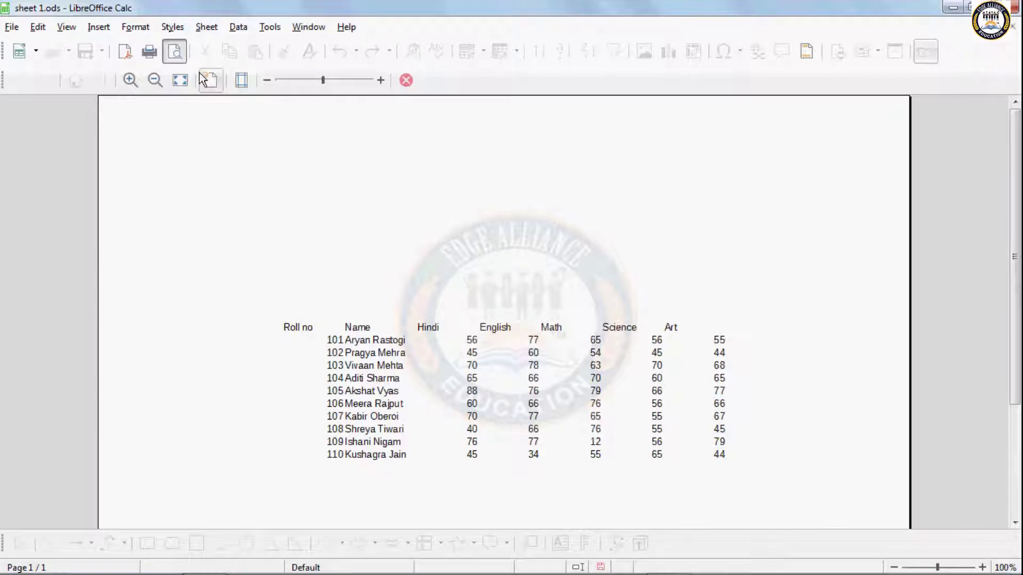
Review the Default page style's organizer and paper formats, keep A4 and apply Portrait orientation.
{"action": "left_click", "coordinate": [216, 84]}
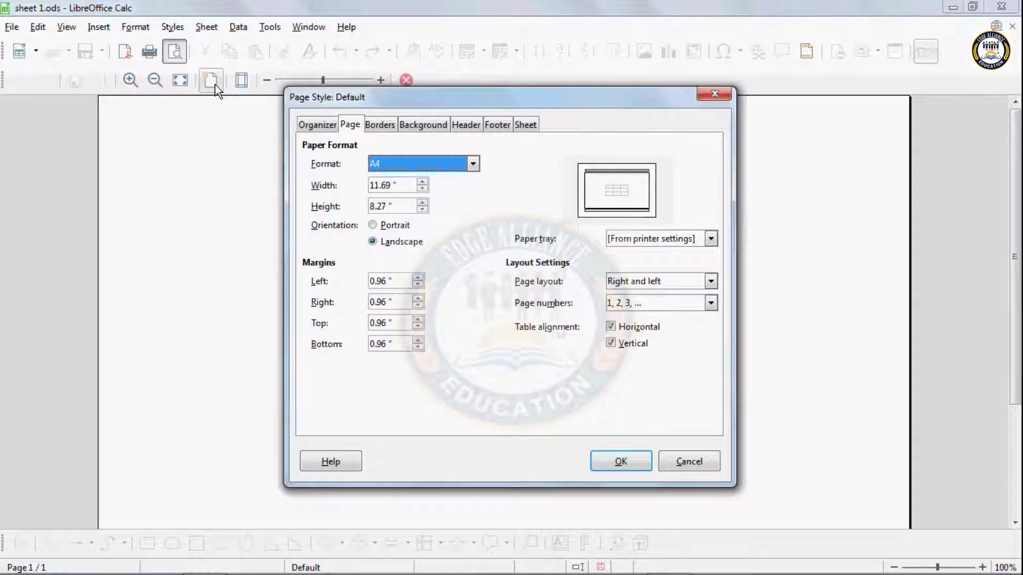
{"action": "left_click", "coordinate": [321, 124]}
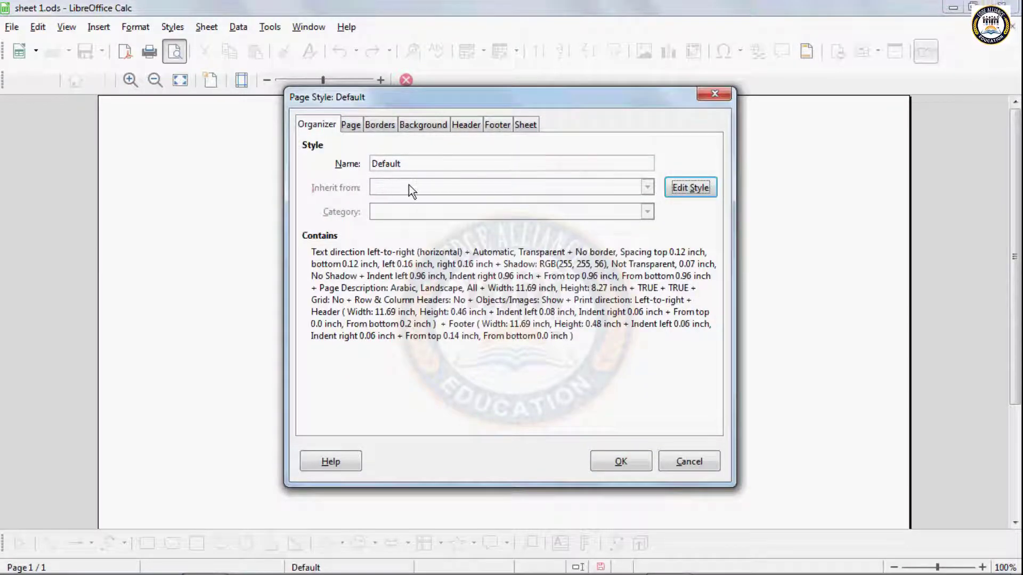
{"action": "left_click", "coordinate": [360, 130]}
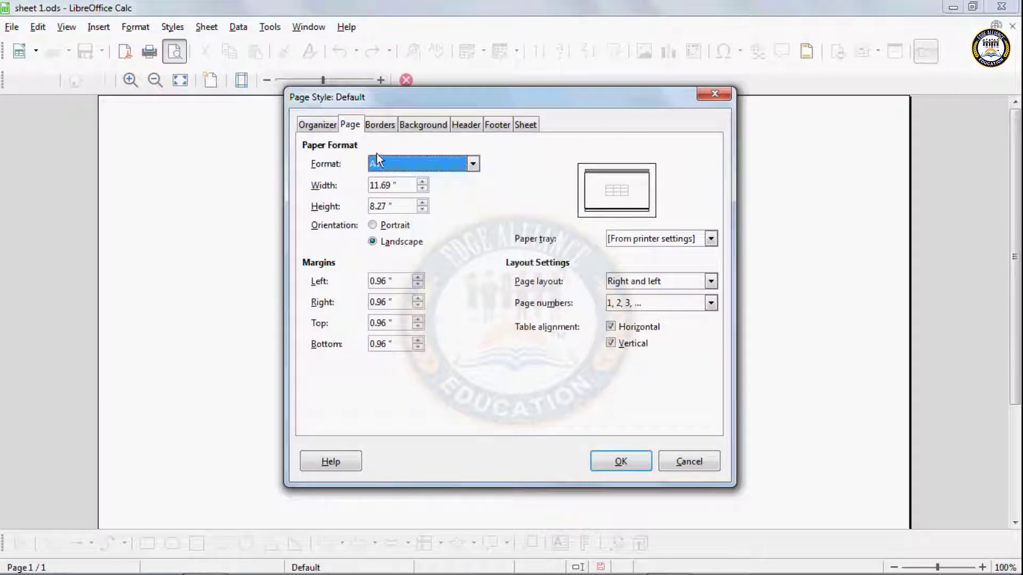
{"action": "left_click", "coordinate": [392, 162]}
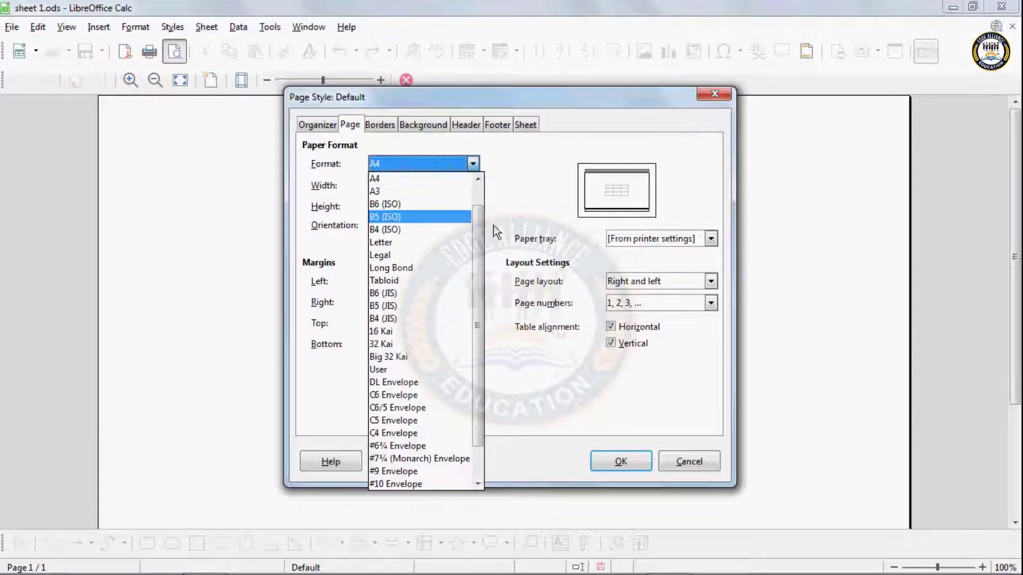
{"action": "left_click", "coordinate": [477, 179]}
{"action": "left_click", "coordinate": [477, 179]}
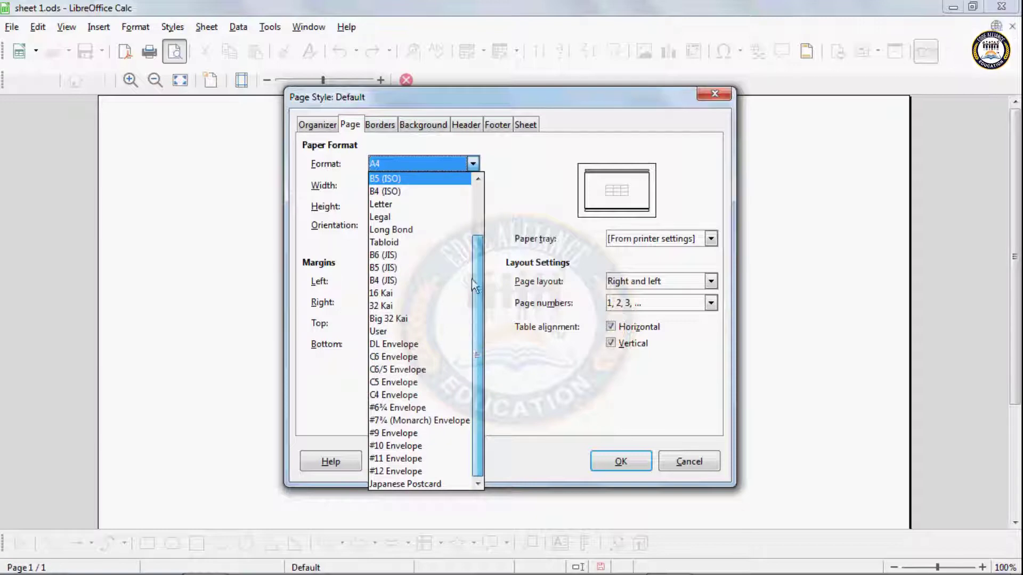
{"action": "scroll", "coordinate": [464, 203], "scroll_direction": "up", "scroll_amount": 2}
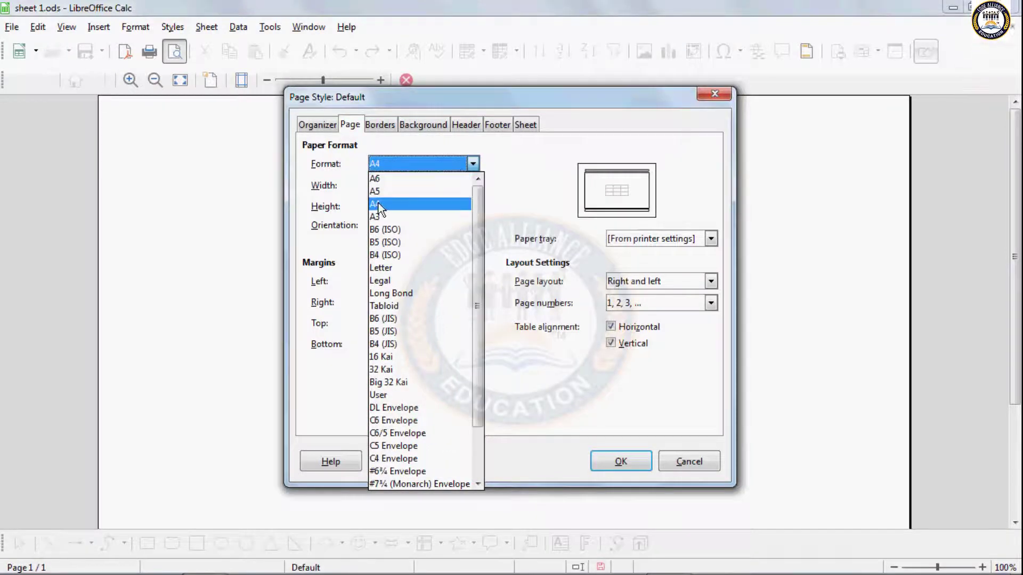
{"action": "left_click", "coordinate": [378, 204]}
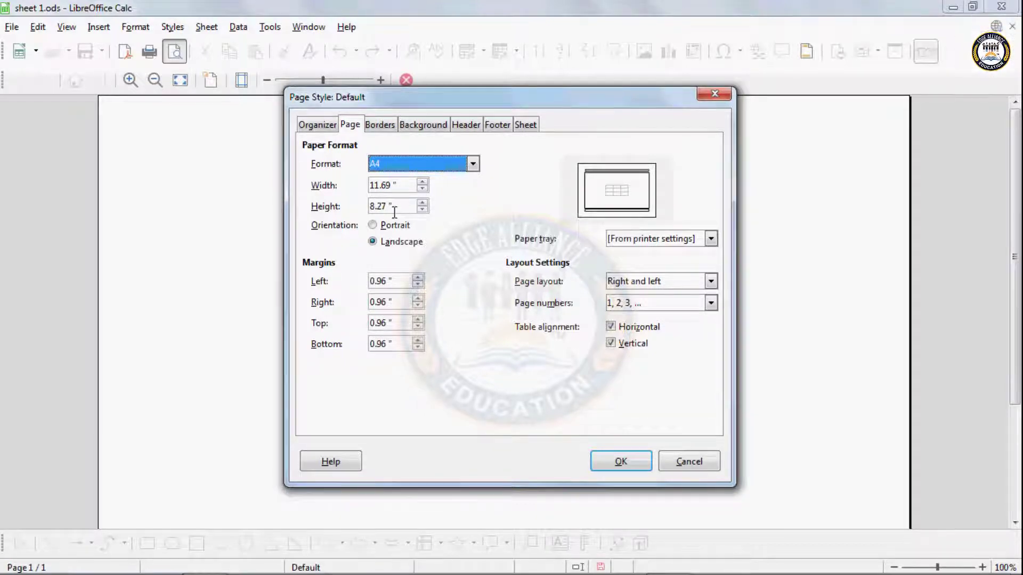
{"action": "left_click", "coordinate": [391, 229]}
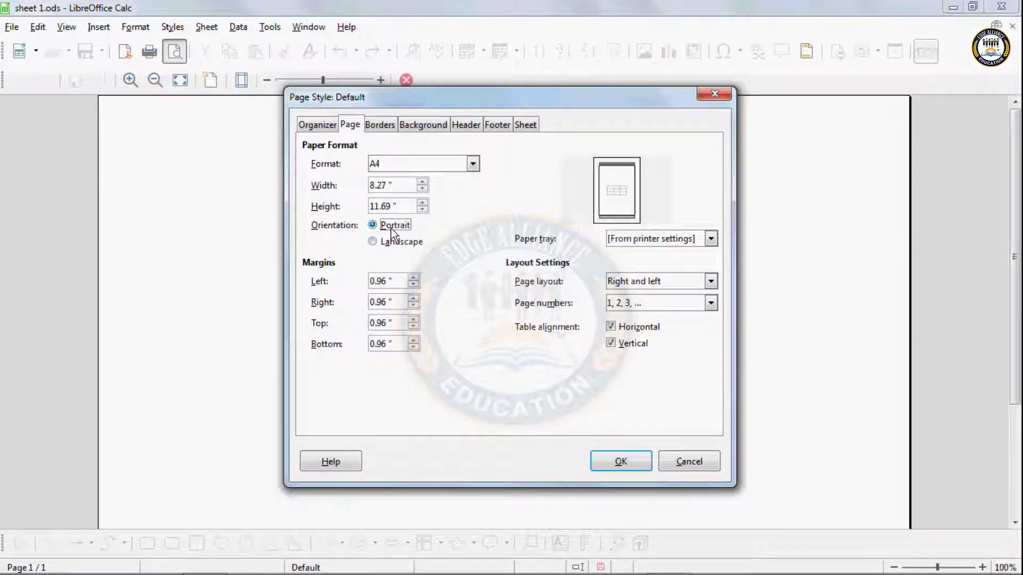
{"action": "left_click", "coordinate": [621, 461]}
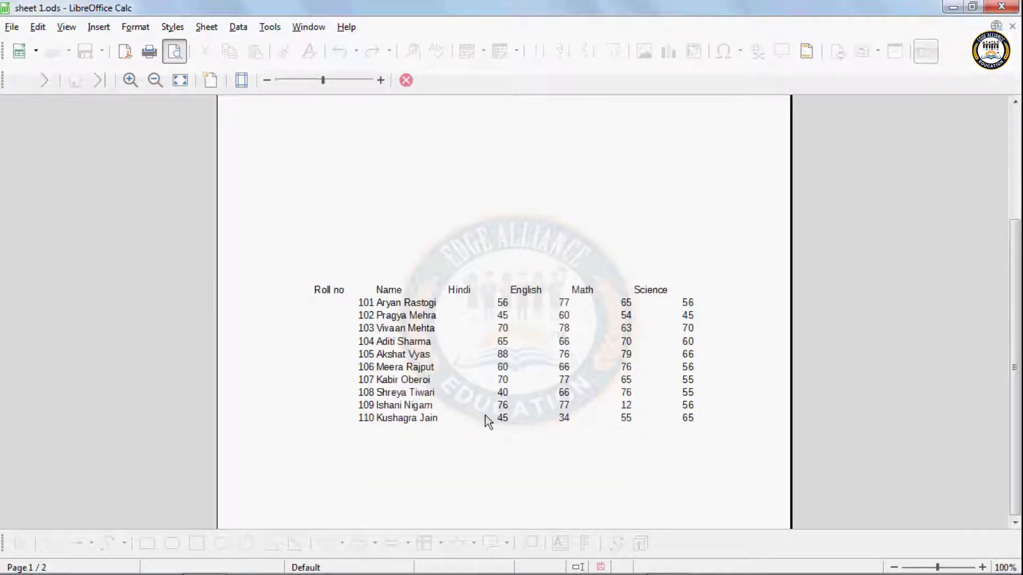
Change the Default page style to Landscape orientation and apply it to the preview.
{"action": "left_click", "coordinate": [211, 80]}
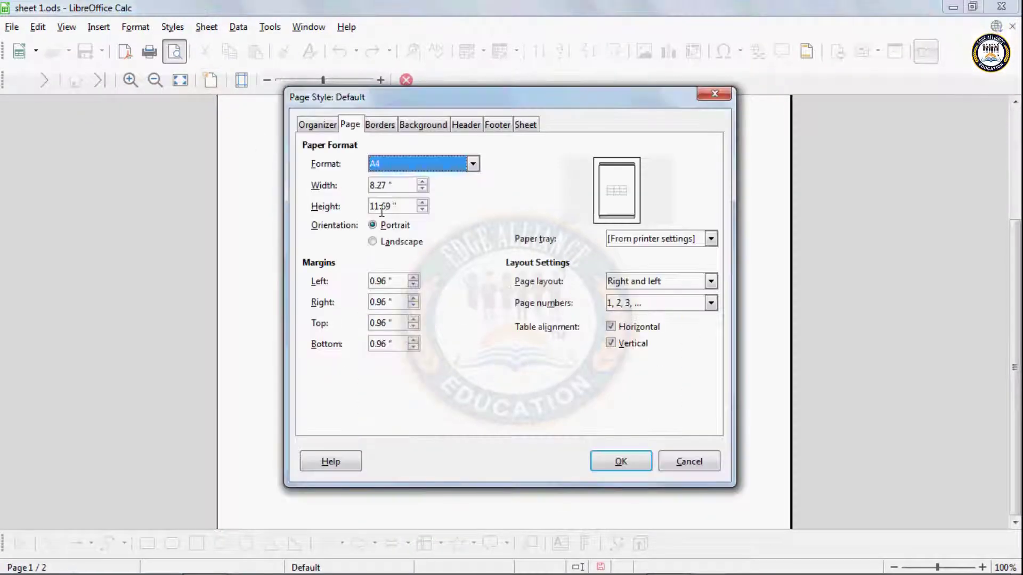
{"action": "left_click", "coordinate": [373, 241]}
{"action": "left_click", "coordinate": [618, 462]}
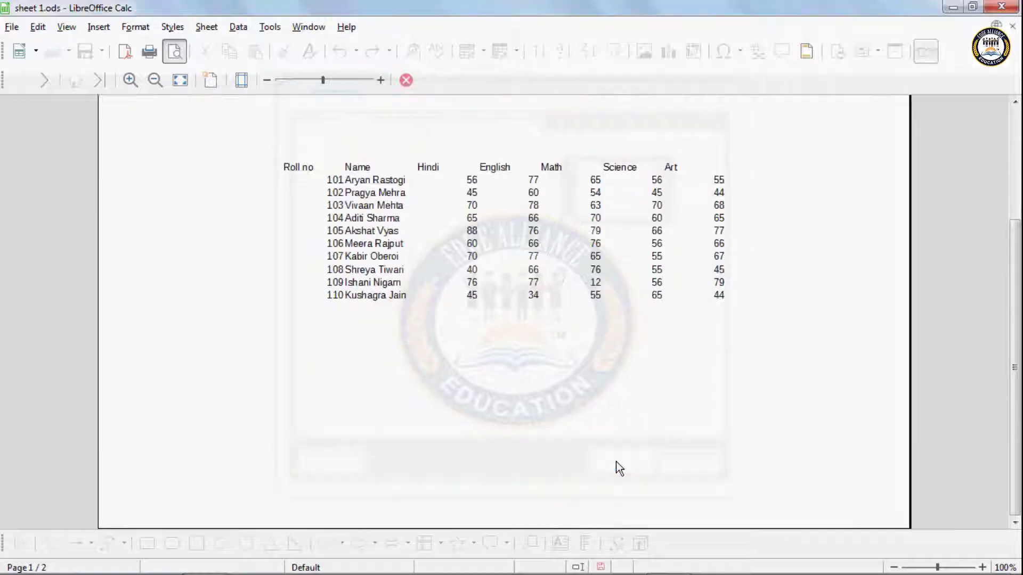
Reopen the Default page style and reduce the left page margin to 0.70".
{"action": "left_click", "coordinate": [210, 80]}
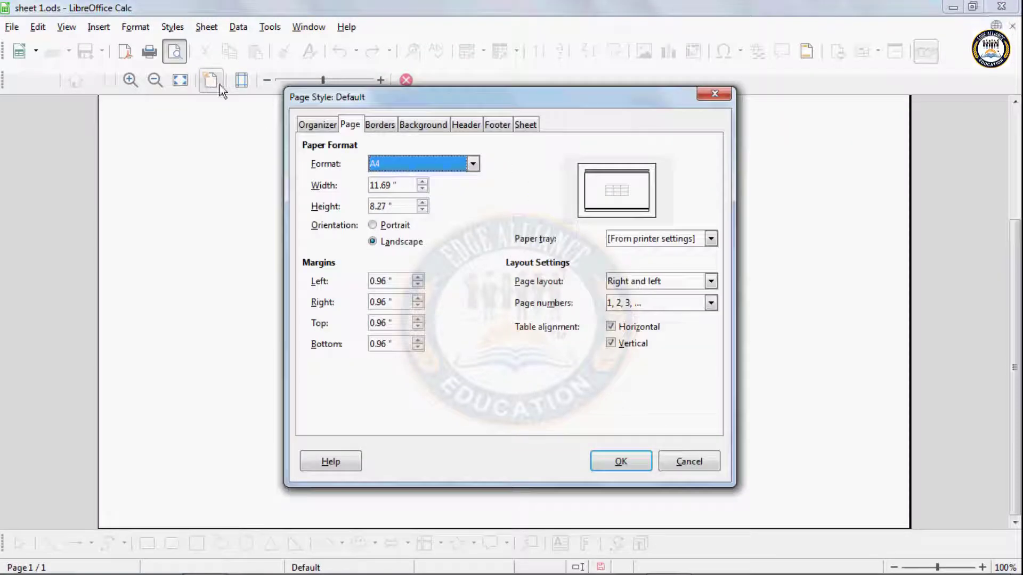
{"action": "left_click", "coordinate": [418, 284]}
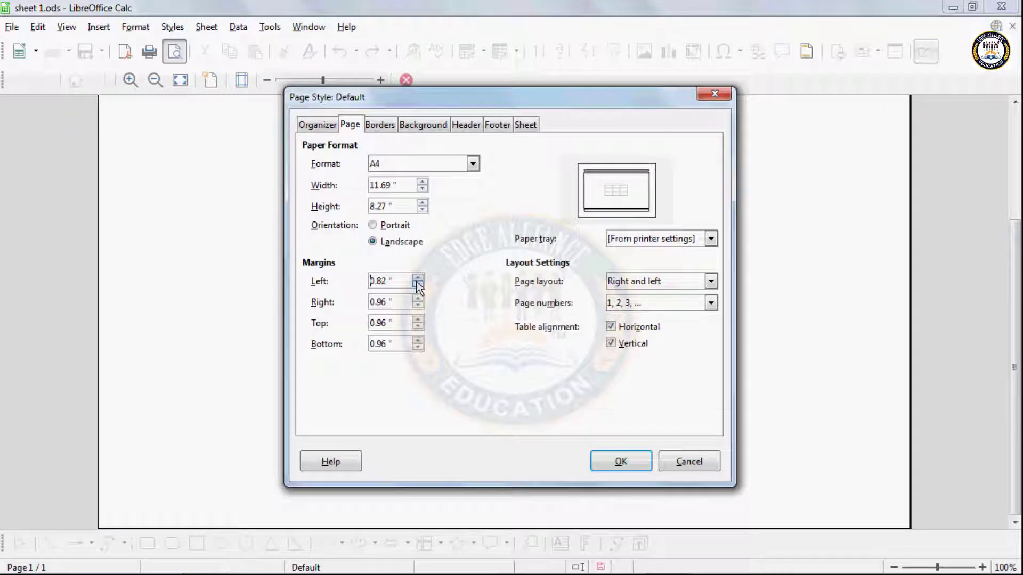
{"action": "left_click", "coordinate": [418, 284]}
{"action": "left_click", "coordinate": [418, 284]}
{"action": "left_click", "coordinate": [417, 284]}
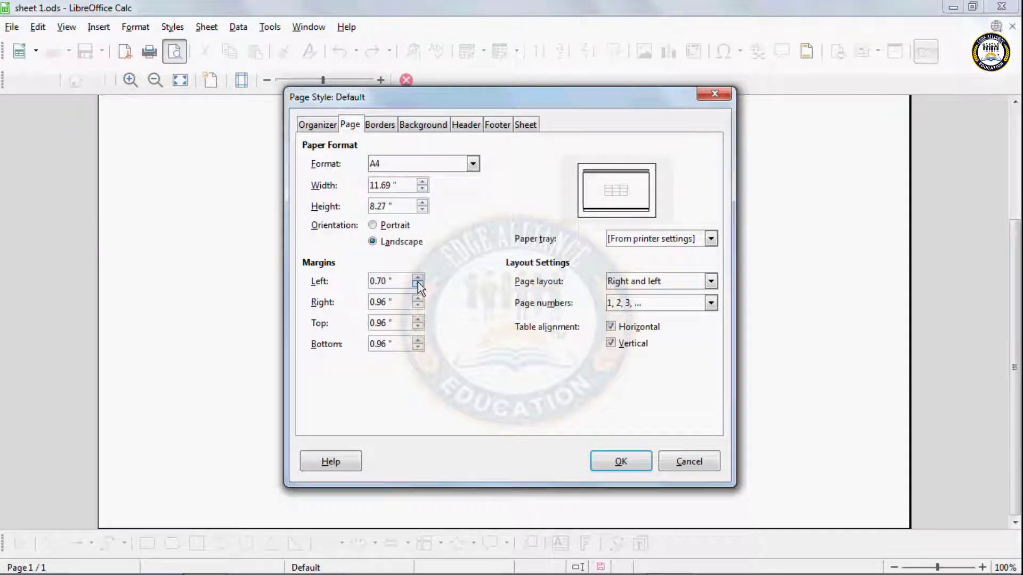
Reduce the right page margin to 0.70".
{"action": "left_click", "coordinate": [418, 305]}
{"action": "left_click", "coordinate": [418, 305]}
{"action": "left_click", "coordinate": [418, 305]}
{"action": "left_click", "coordinate": [417, 304]}
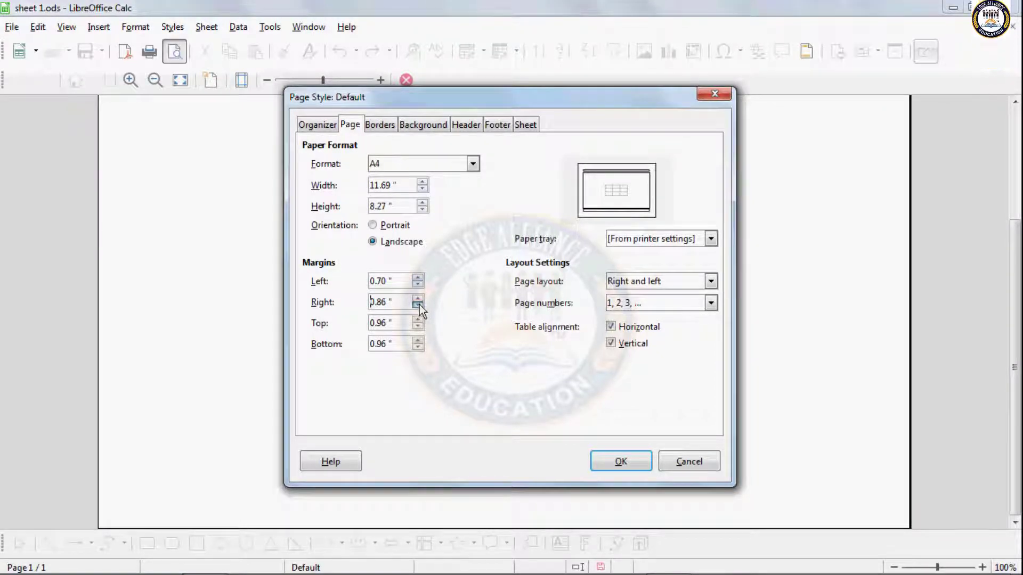
{"action": "left_click", "coordinate": [418, 305]}
{"action": "left_click", "coordinate": [417, 304]}
{"action": "left_click", "coordinate": [418, 305]}
{"action": "left_click", "coordinate": [418, 305]}
{"action": "left_click", "coordinate": [418, 304]}
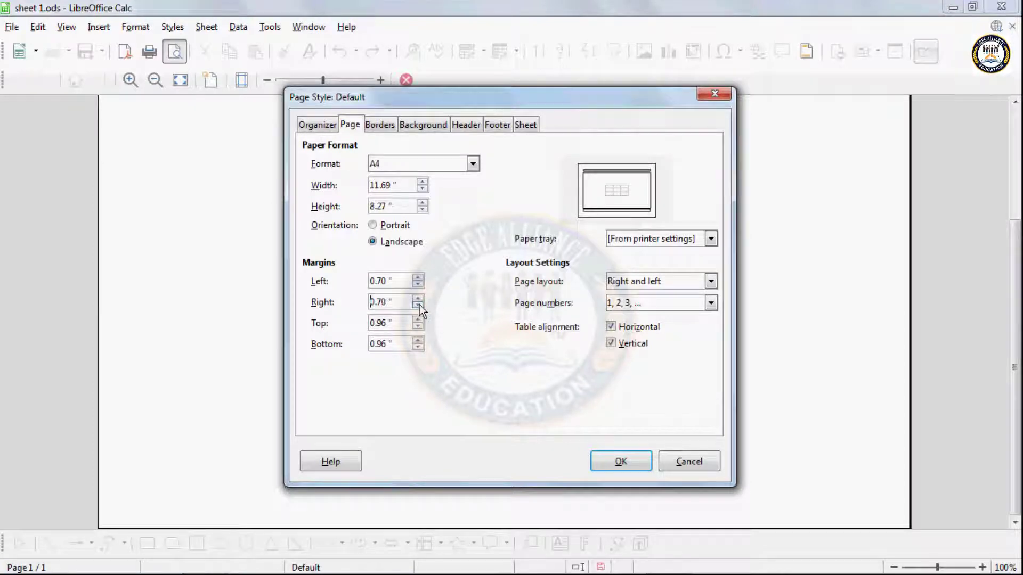
Reduce the top page margin to 0.80".
{"action": "left_click", "coordinate": [417, 325]}
{"action": "left_click", "coordinate": [418, 326]}
{"action": "left_click", "coordinate": [418, 325]}
{"action": "left_click", "coordinate": [418, 325]}
{"action": "left_click", "coordinate": [417, 326]}
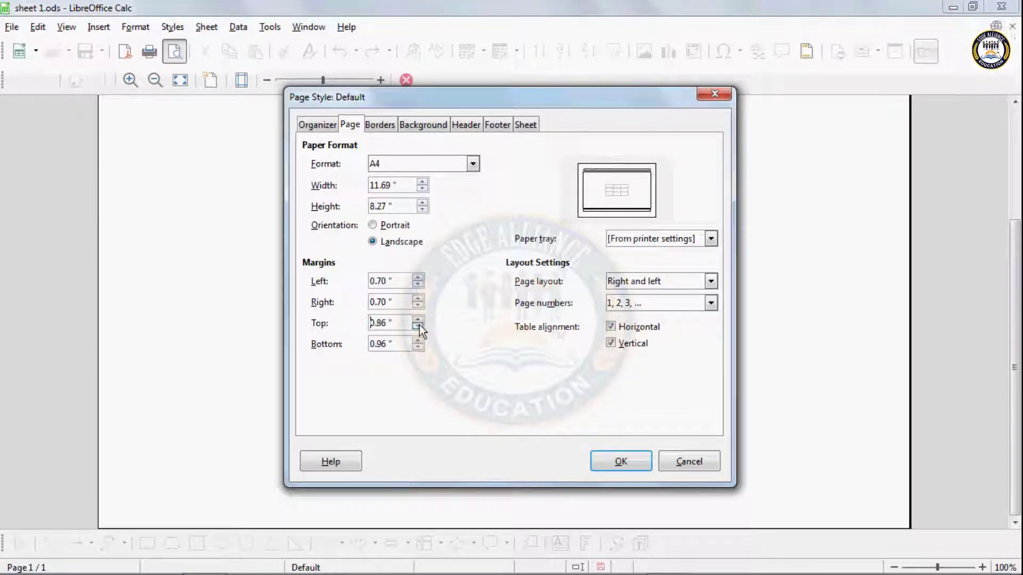
{"action": "left_click", "coordinate": [418, 326]}
{"action": "left_click", "coordinate": [417, 326]}
{"action": "left_click", "coordinate": [418, 326]}
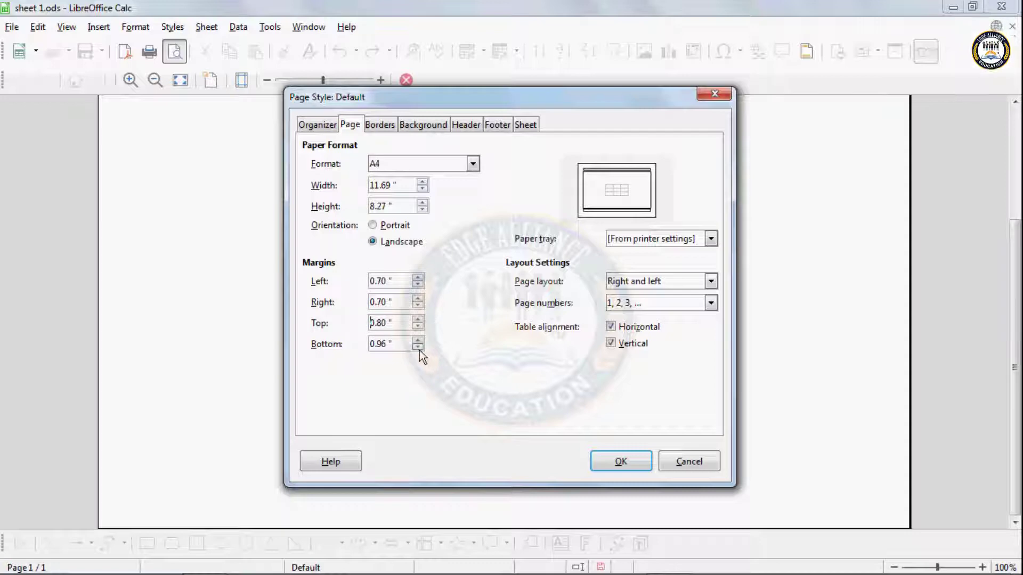
Reduce the bottom page margin to 0.80" and apply the page style changes.
{"action": "left_click", "coordinate": [420, 349]}
{"action": "left_click", "coordinate": [419, 349]}
{"action": "left_click", "coordinate": [419, 349]}
{"action": "left_click", "coordinate": [419, 349]}
{"action": "left_click", "coordinate": [419, 349]}
{"action": "left_click", "coordinate": [419, 349]}
{"action": "left_click", "coordinate": [419, 349]}
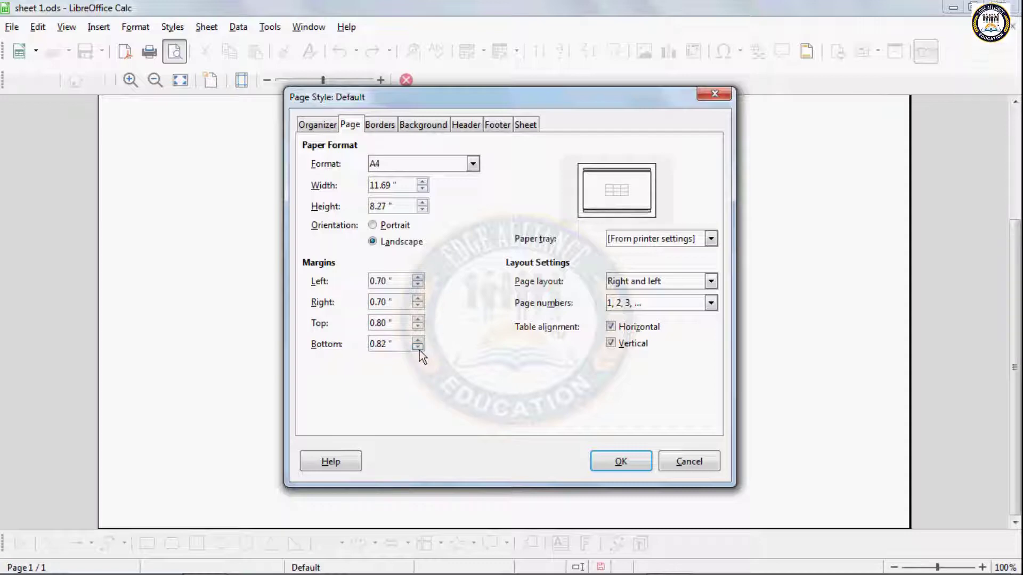
{"action": "left_click", "coordinate": [419, 349]}
{"action": "left_click", "coordinate": [597, 459]}
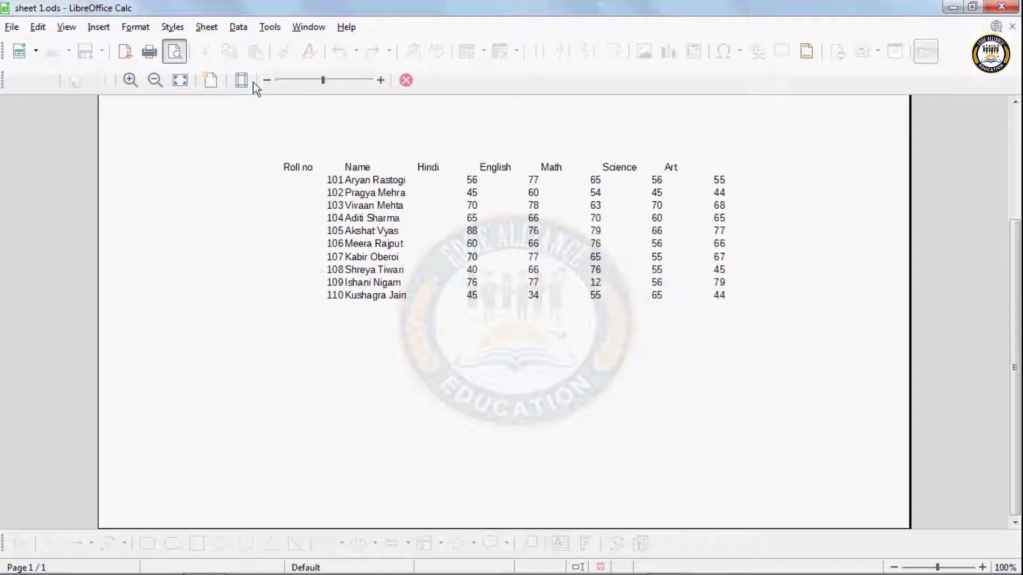
Try the Mirrored, Only right and Only left page layouts in the Default page style, and return to Right and left.
{"action": "left_click", "coordinate": [206, 79]}
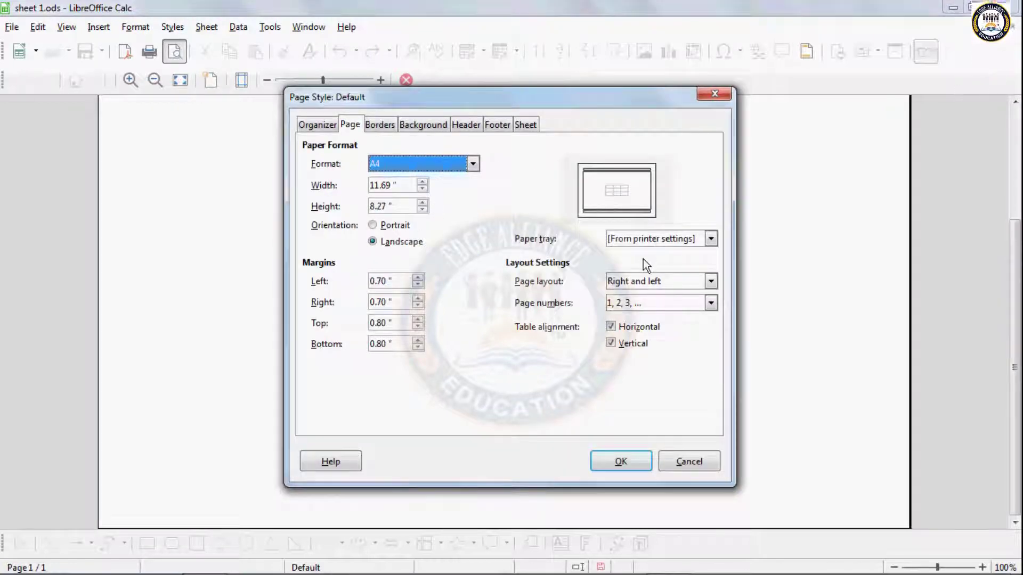
{"action": "left_click", "coordinate": [638, 287]}
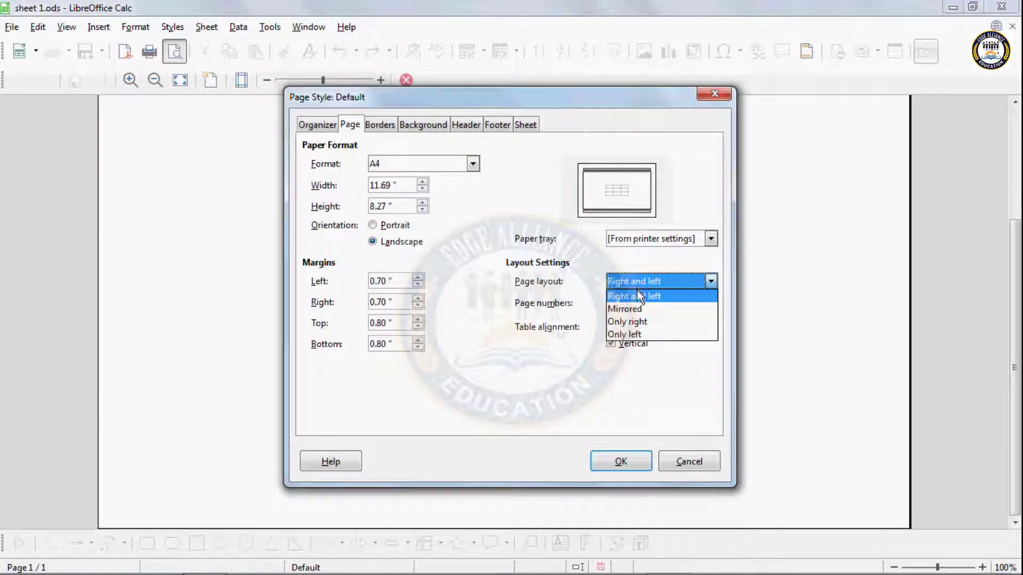
{"action": "left_click", "coordinate": [639, 312]}
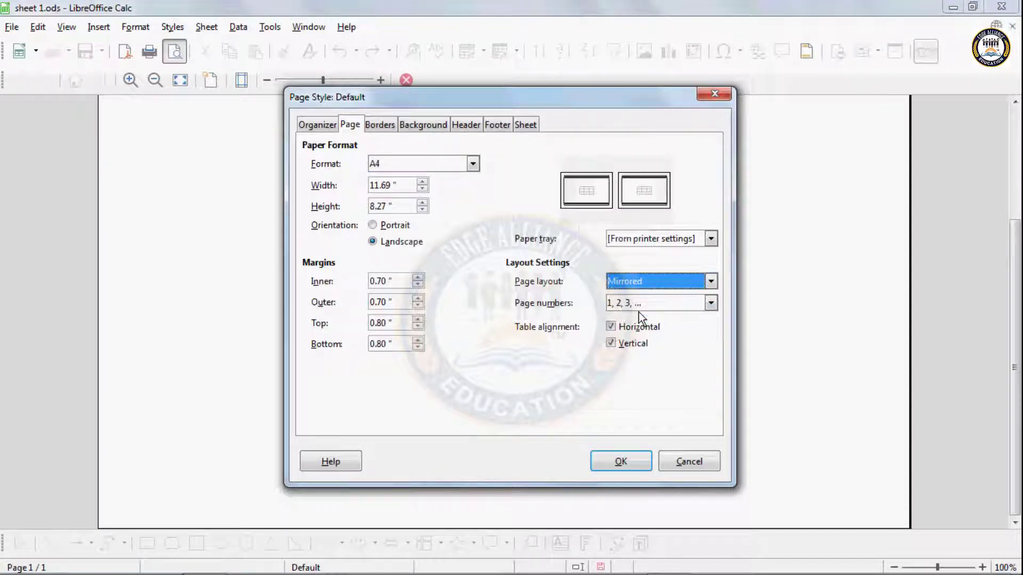
{"action": "left_click", "coordinate": [638, 284]}
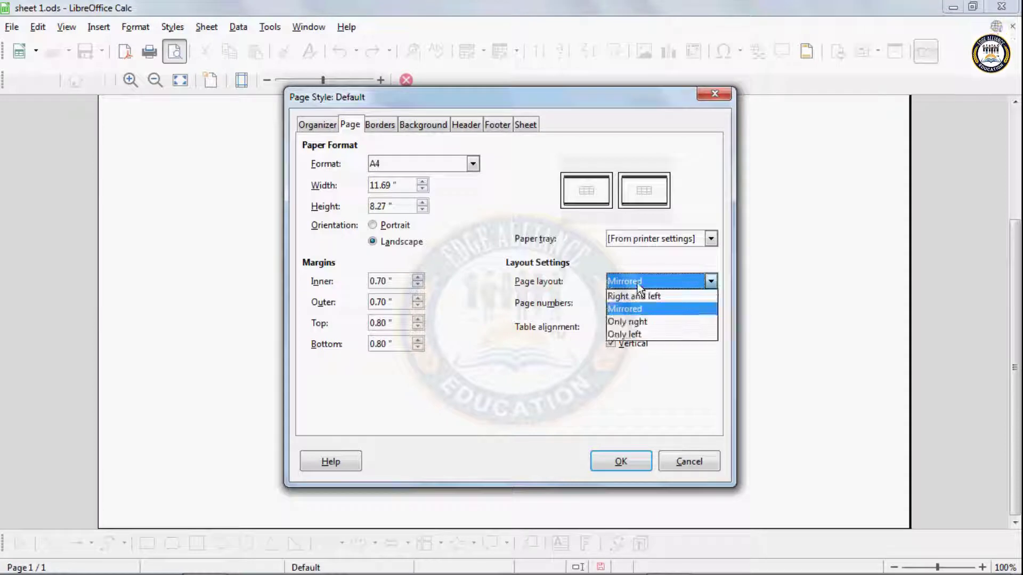
{"action": "left_click", "coordinate": [631, 323]}
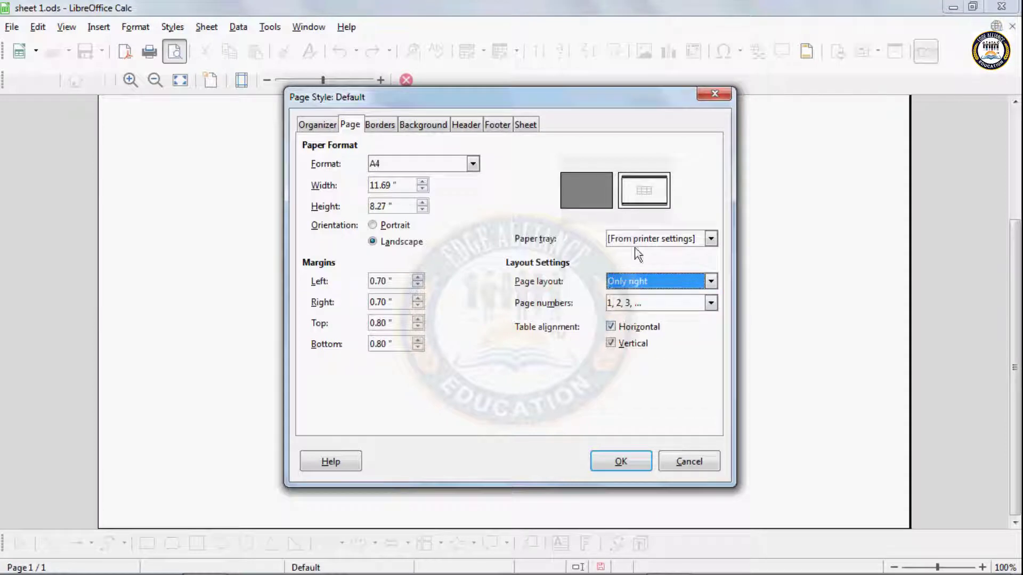
{"action": "left_click", "coordinate": [639, 282]}
{"action": "left_click", "coordinate": [632, 335]}
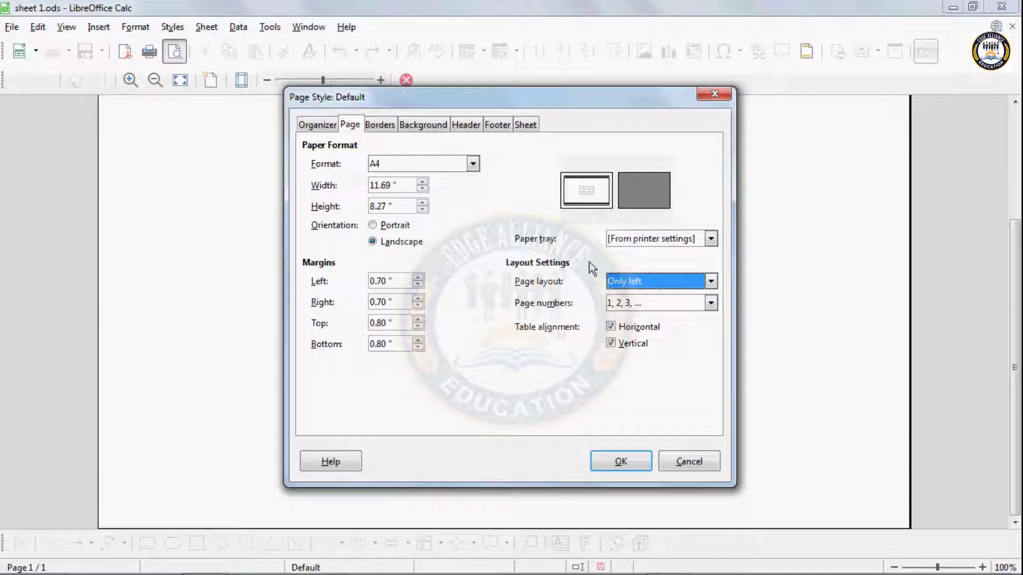
{"action": "left_click", "coordinate": [624, 283]}
{"action": "left_click", "coordinate": [627, 296]}
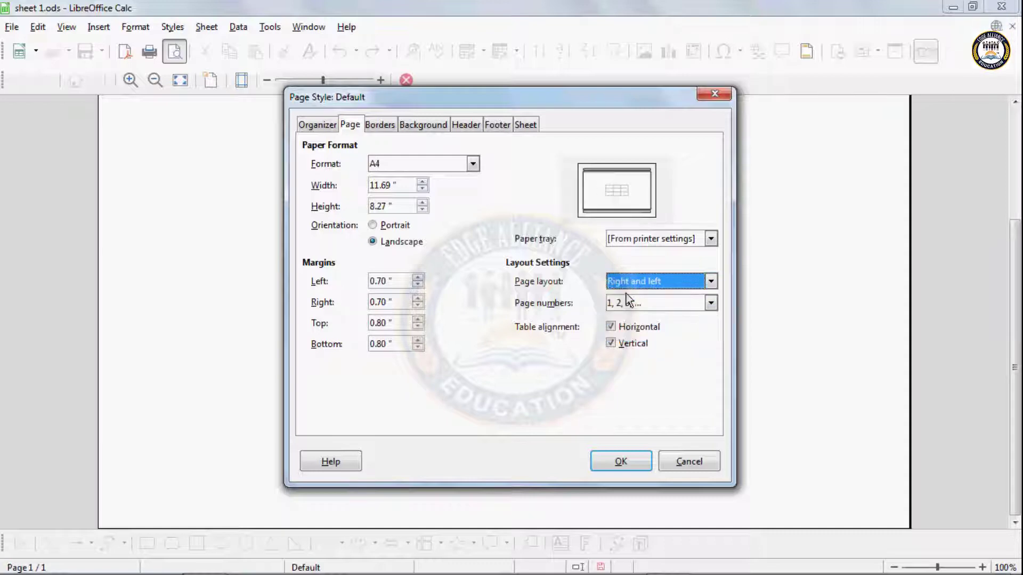
Set the page numbers to I, II, III, align the table horizontally but not vertically, and apply the page style.
{"action": "left_click", "coordinate": [631, 303]}
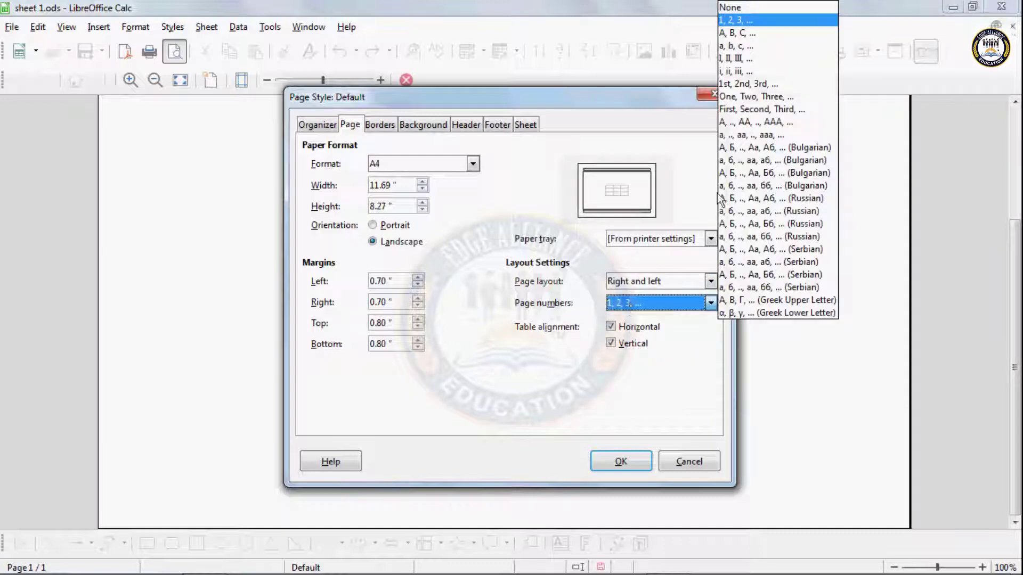
{"action": "left_click", "coordinate": [726, 57]}
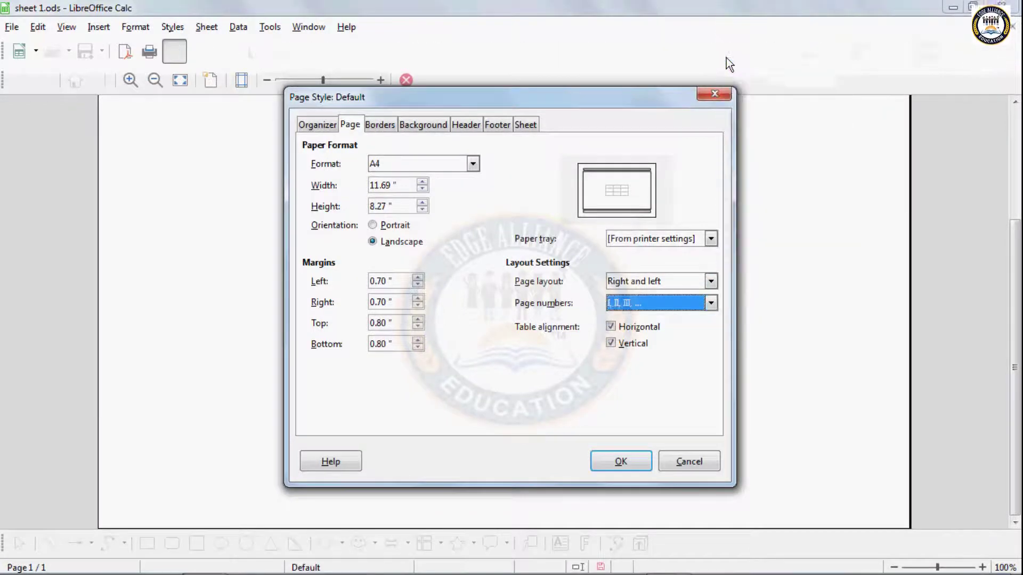
{"action": "left_click", "coordinate": [612, 327]}
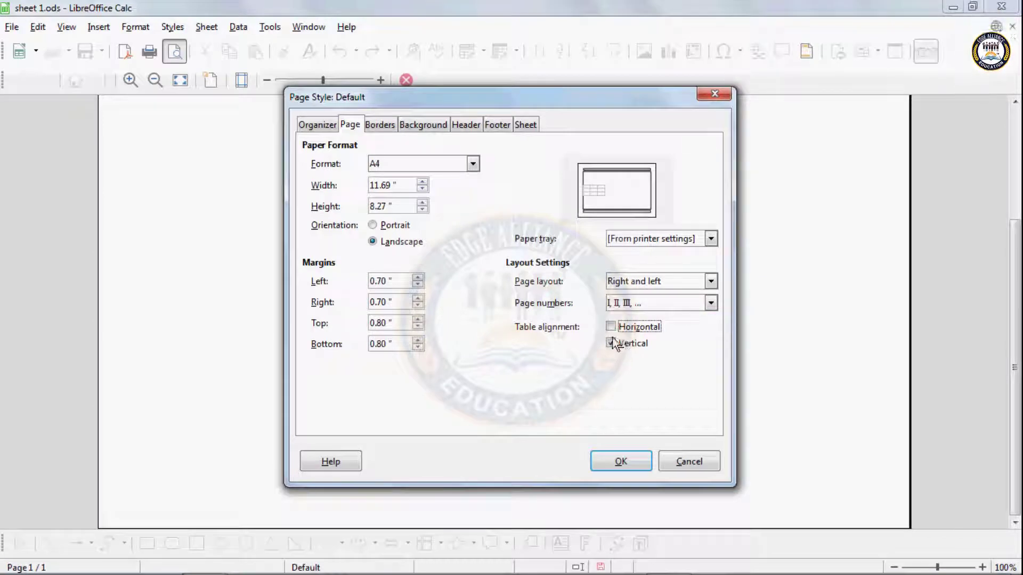
{"action": "left_click", "coordinate": [612, 341]}
{"action": "left_click", "coordinate": [613, 327]}
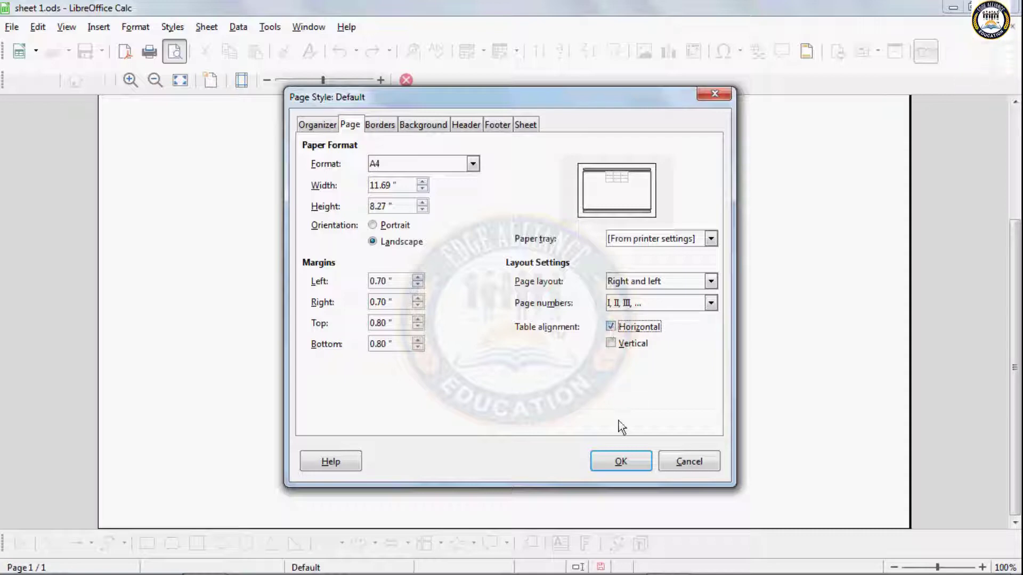
{"action": "left_click", "coordinate": [621, 462]}
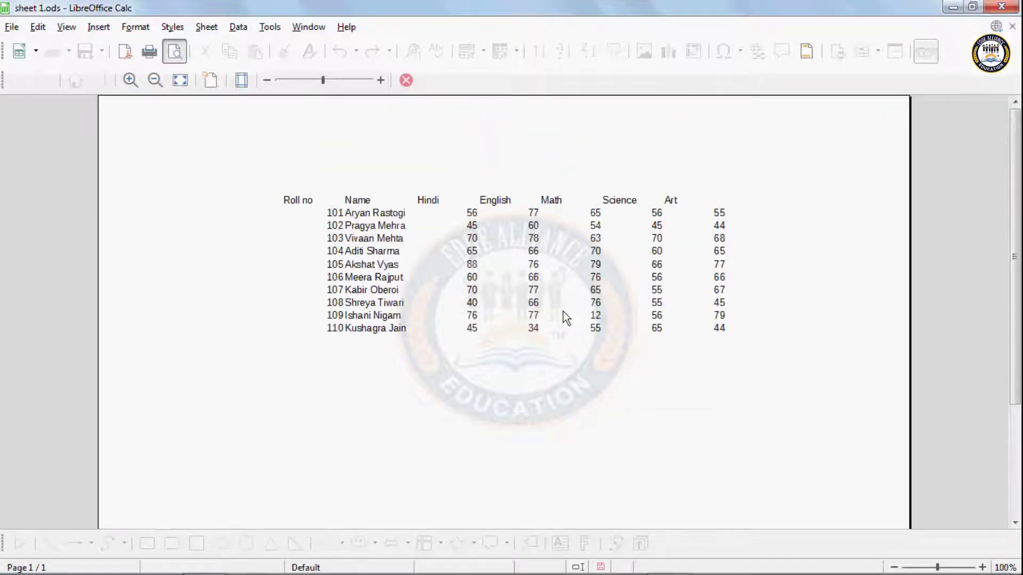
Apply a border around all four sides of the page style with a double line style, 0.50 pt width and Brick color.
{"action": "left_click", "coordinate": [206, 81]}
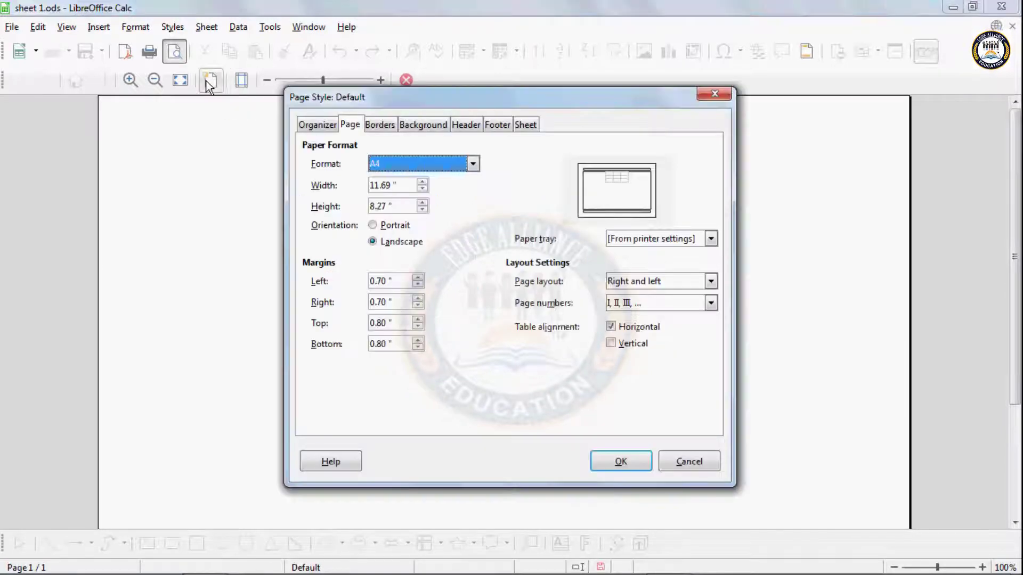
{"action": "left_click", "coordinate": [384, 123]}
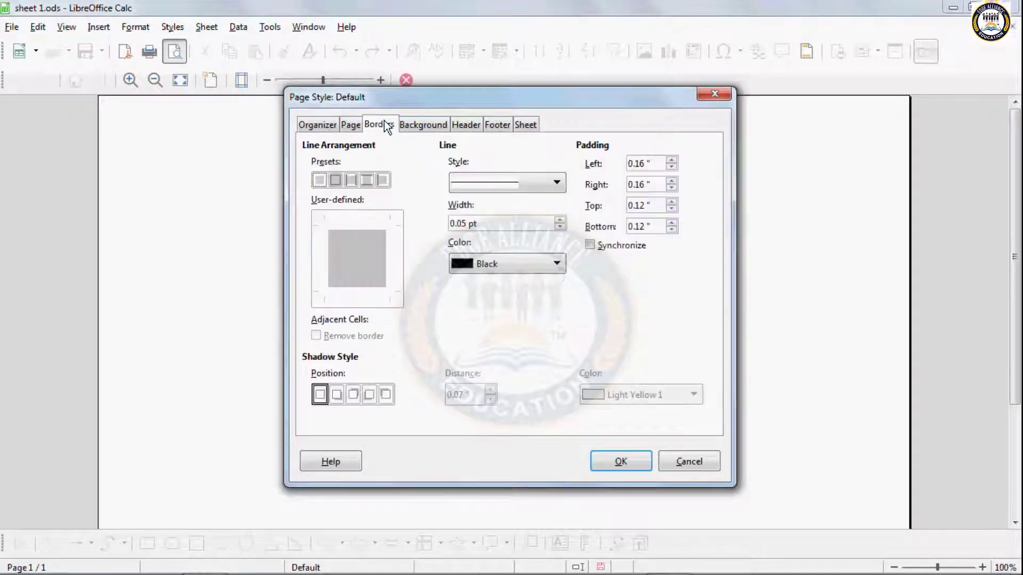
{"action": "left_click", "coordinate": [335, 181]}
{"action": "left_click", "coordinate": [552, 188]}
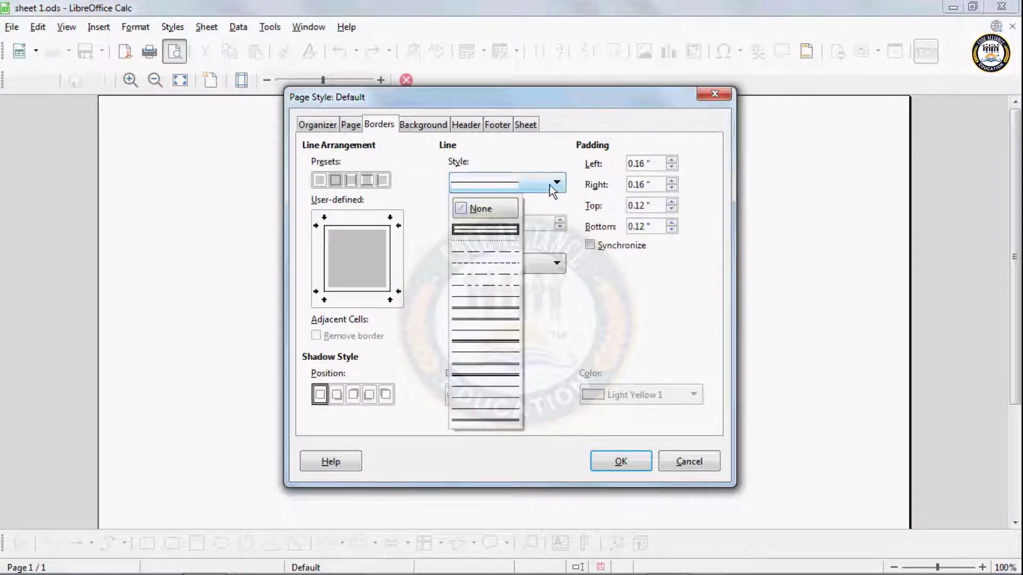
{"action": "left_click", "coordinate": [498, 336]}
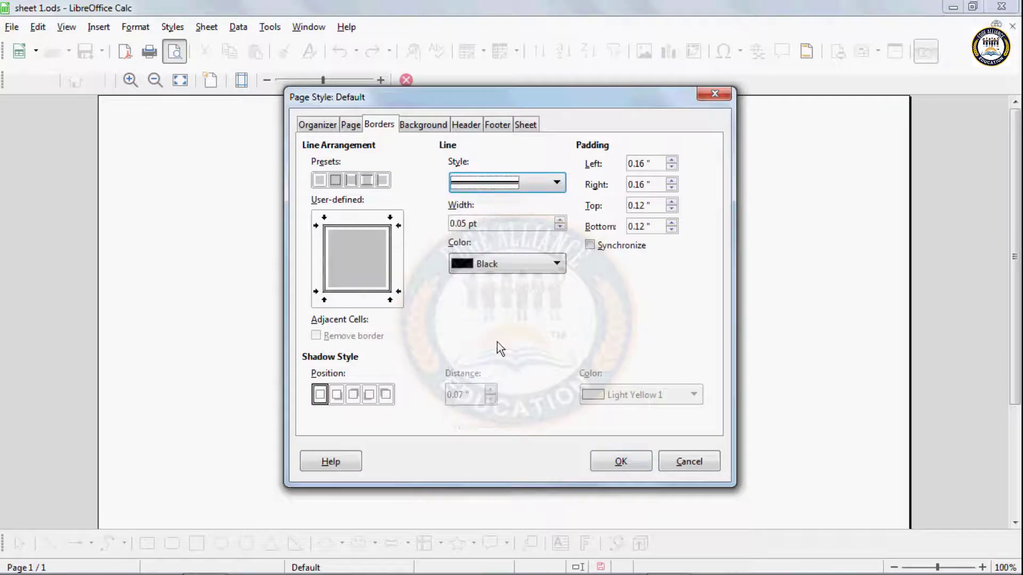
{"action": "left_click", "coordinate": [560, 220]}
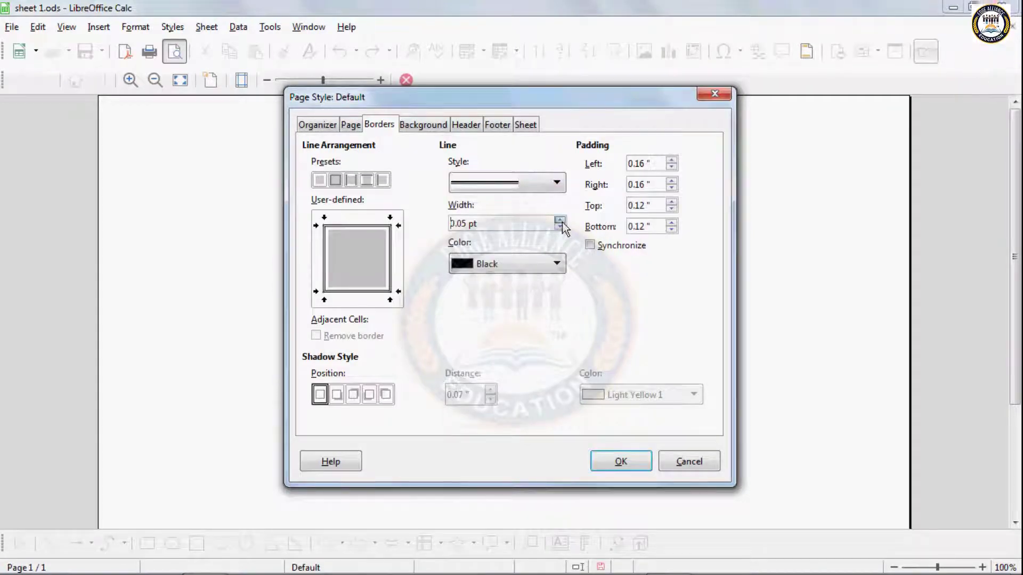
{"action": "left_click", "coordinate": [540, 259]}
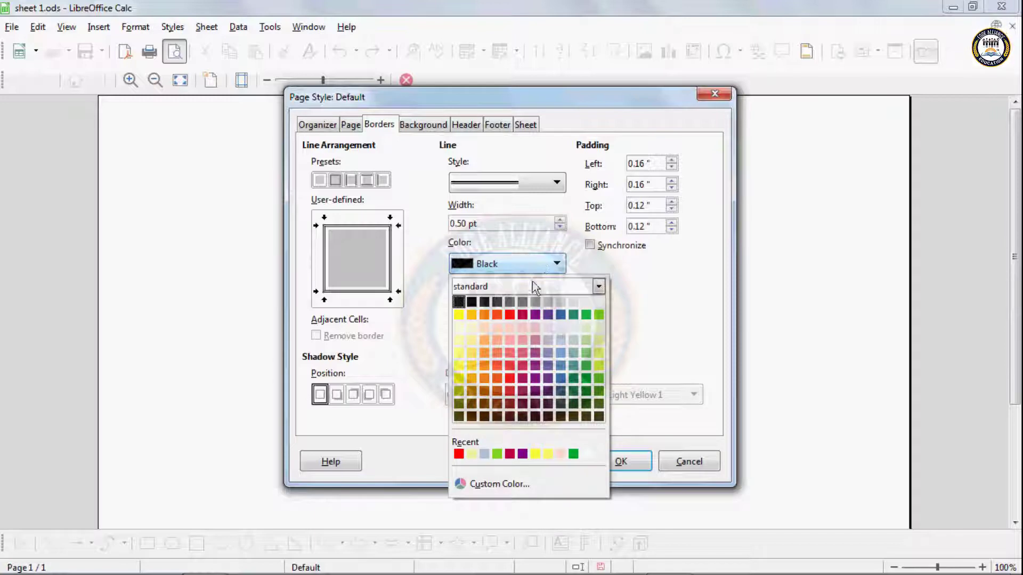
{"action": "left_click", "coordinate": [497, 315]}
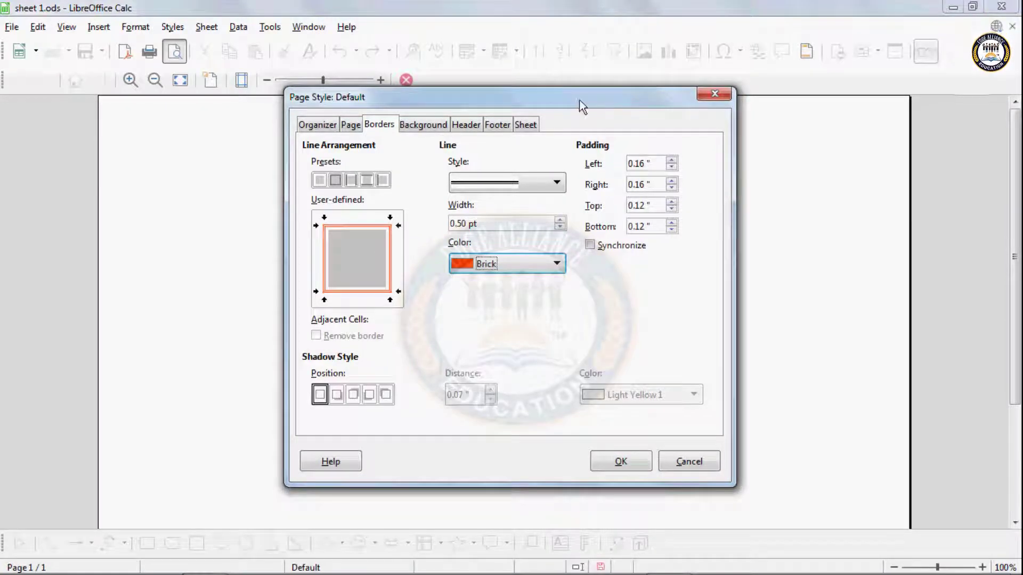
{"action": "left_click", "coordinate": [625, 459]}
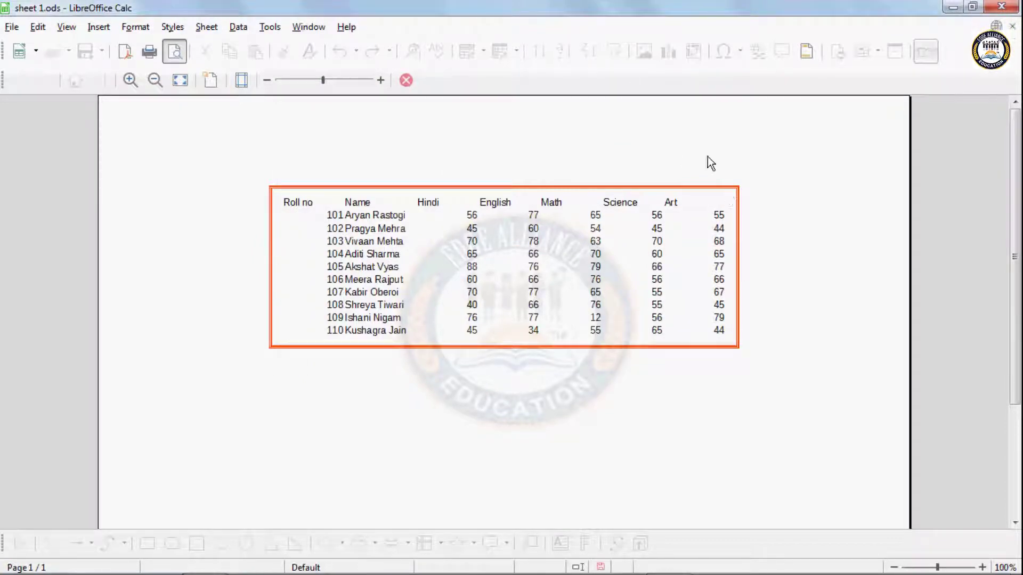
Try the border shadow positions in the Default page style and settle on casting the shadow to the top left.
{"action": "left_click", "coordinate": [216, 80]}
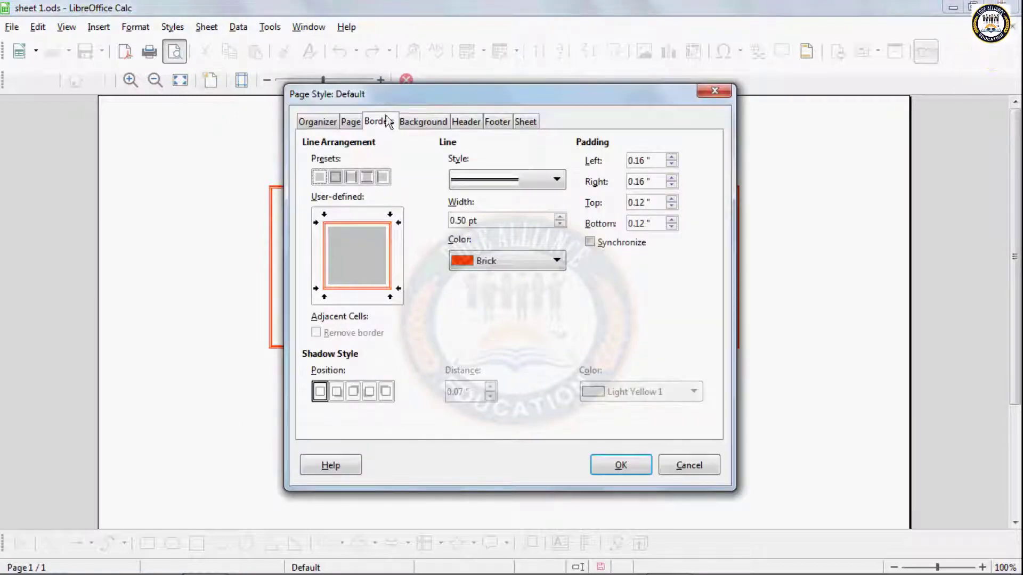
{"action": "left_click_drag", "start_coordinate": [388, 96], "coordinate": [588, 68]}
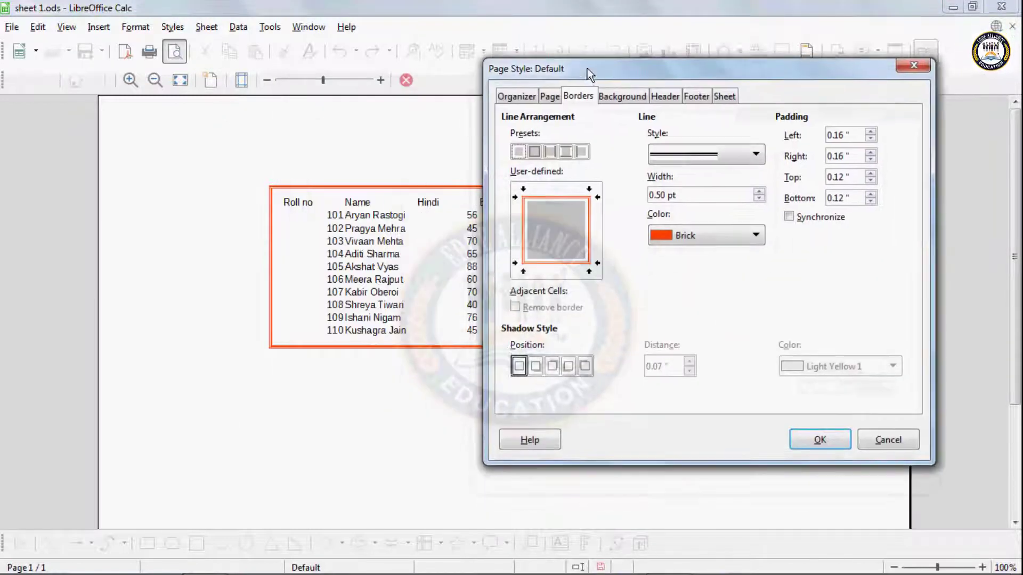
{"action": "left_click", "coordinate": [536, 364]}
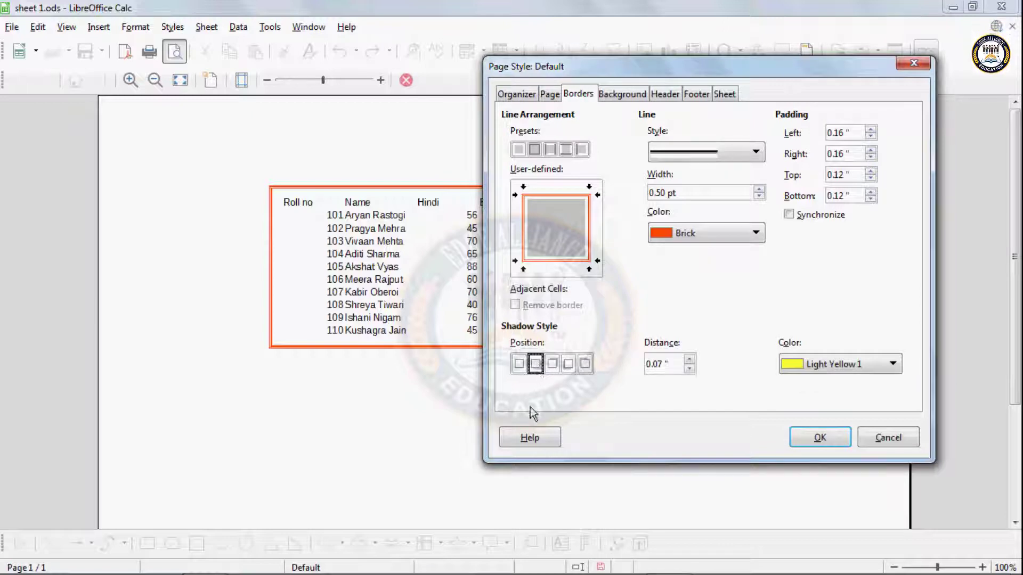
{"action": "left_click", "coordinate": [553, 364]}
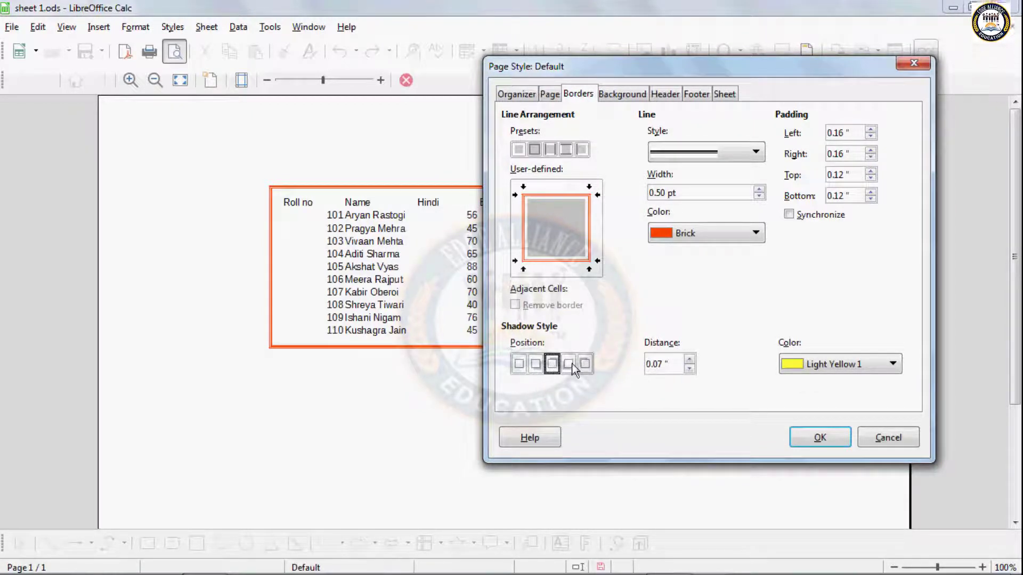
{"action": "left_click", "coordinate": [568, 363]}
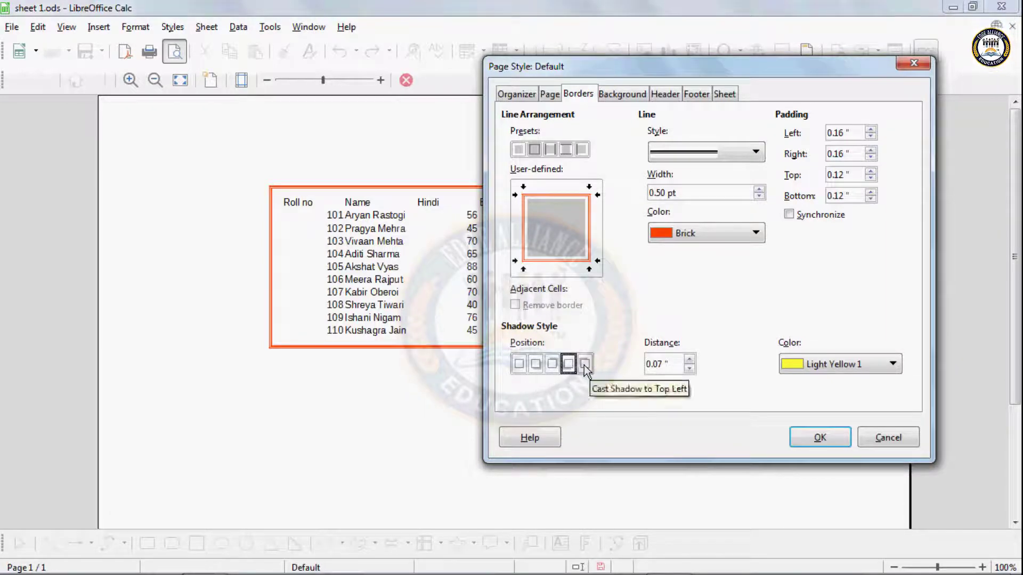
{"action": "left_click", "coordinate": [585, 364]}
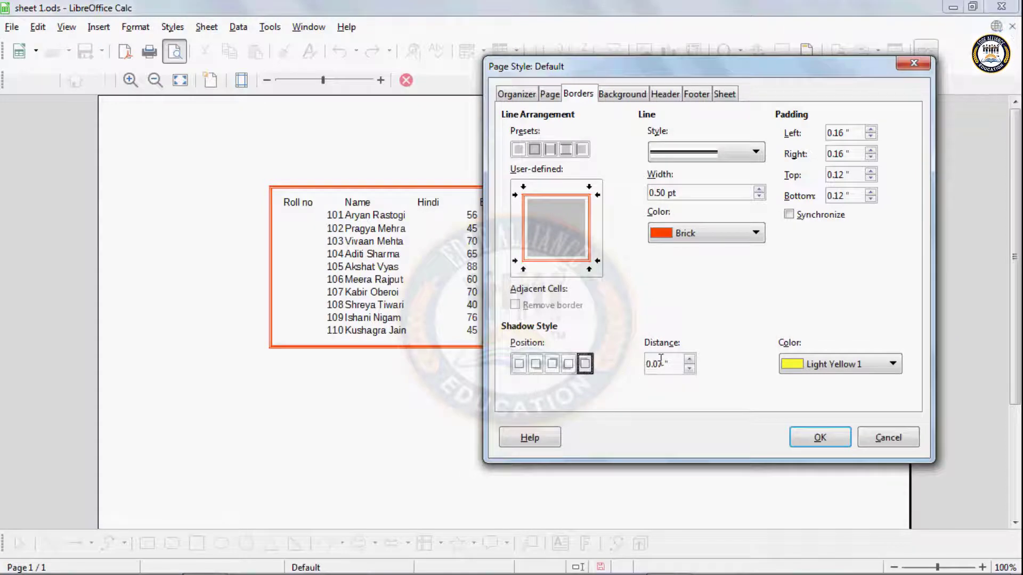
Set the border shadow's distance to 0.10" and its color to Red, and apply the page style.
{"action": "left_click", "coordinate": [690, 360]}
{"action": "left_click", "coordinate": [689, 360]}
{"action": "left_click", "coordinate": [690, 360]}
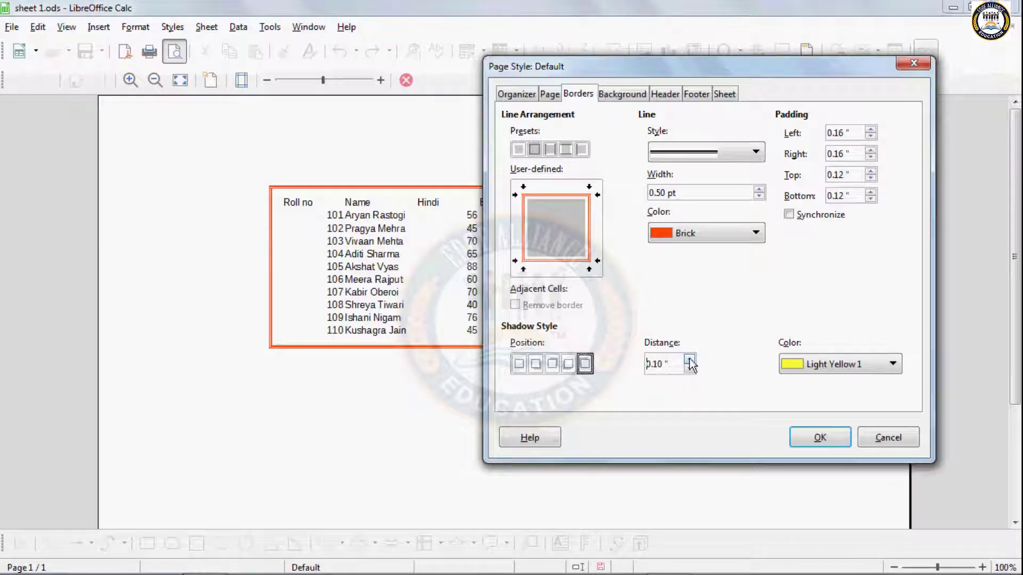
{"action": "left_click", "coordinate": [806, 365]}
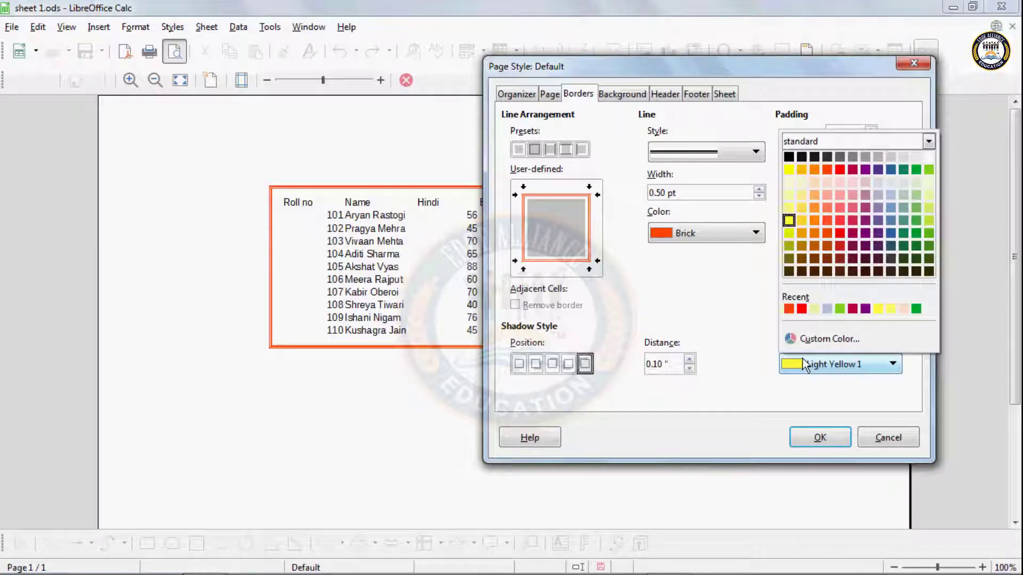
{"action": "left_click", "coordinate": [801, 309]}
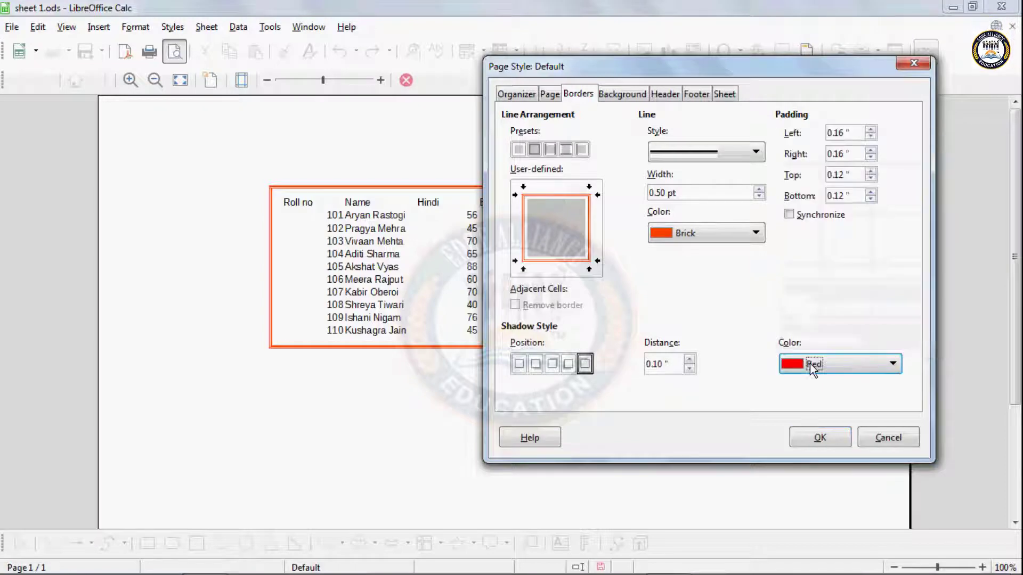
{"action": "left_click", "coordinate": [819, 437]}
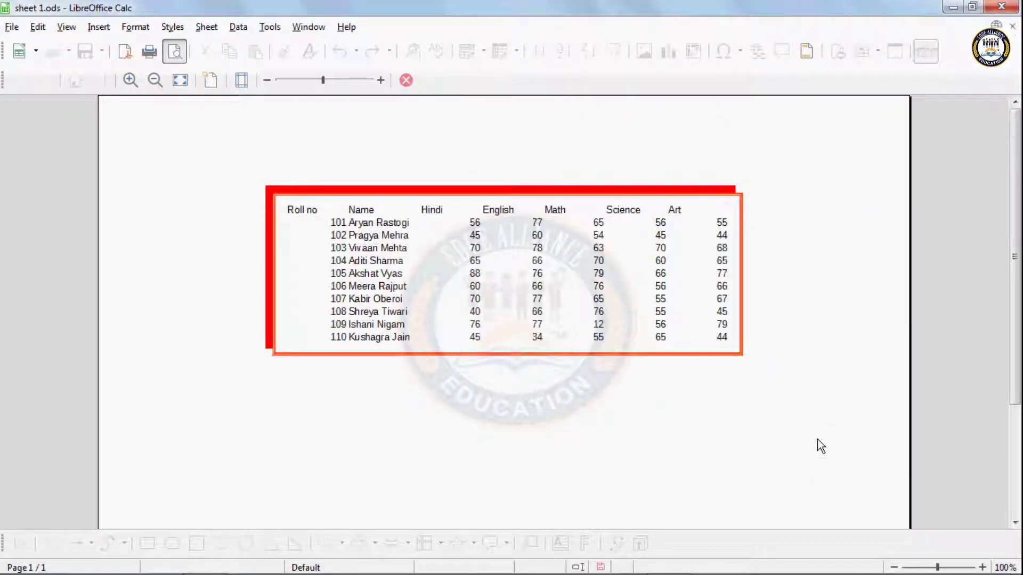
Set the border padding to 0.26" left, 0.24" right, 0.08" top and 0.20" bottom, and apply the page style.
{"action": "left_click", "coordinate": [210, 82]}
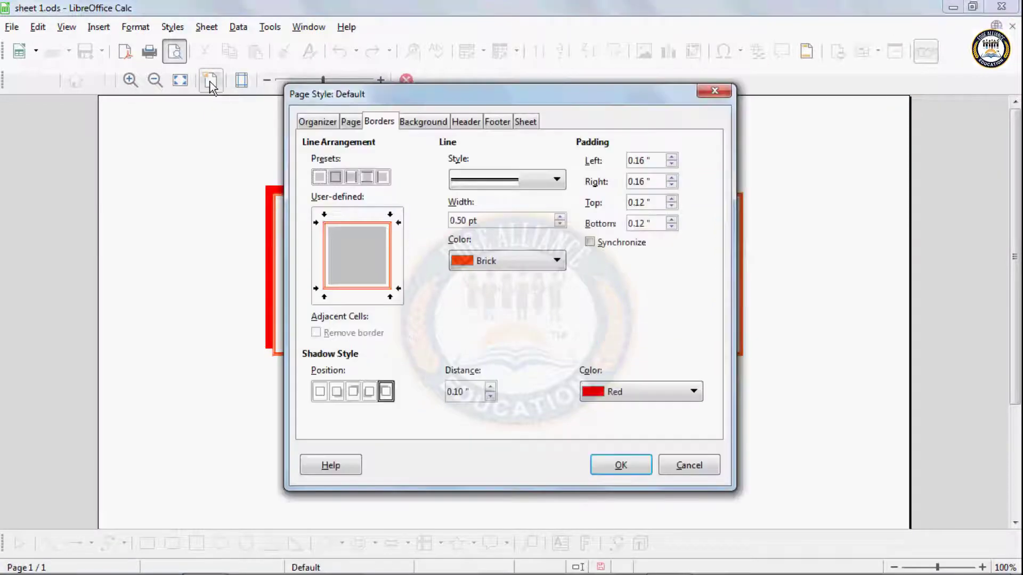
{"action": "left_click_drag", "start_coordinate": [589, 102], "coordinate": [878, 80]}
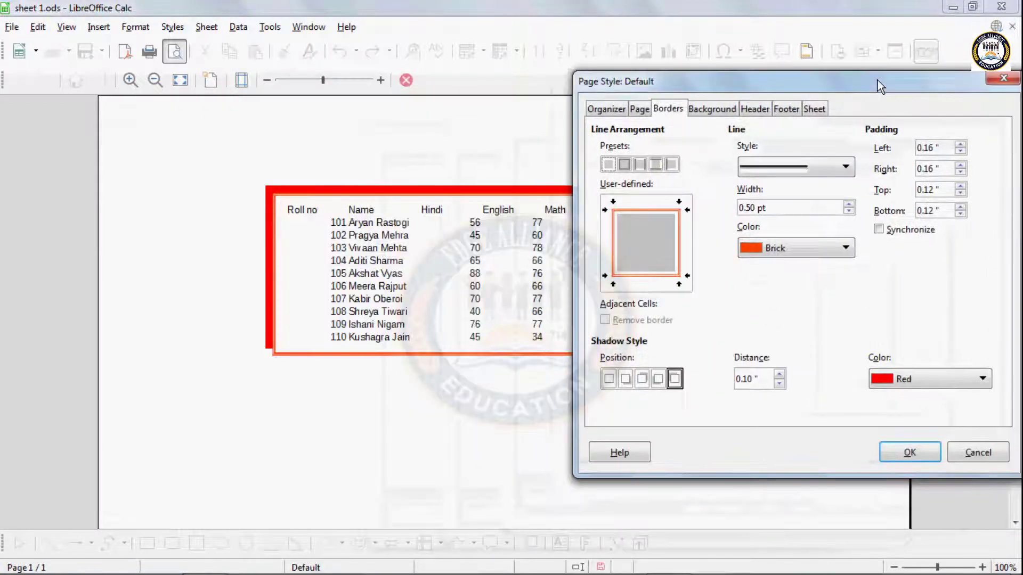
{"action": "left_click", "coordinate": [961, 145]}
{"action": "left_click", "coordinate": [960, 166]}
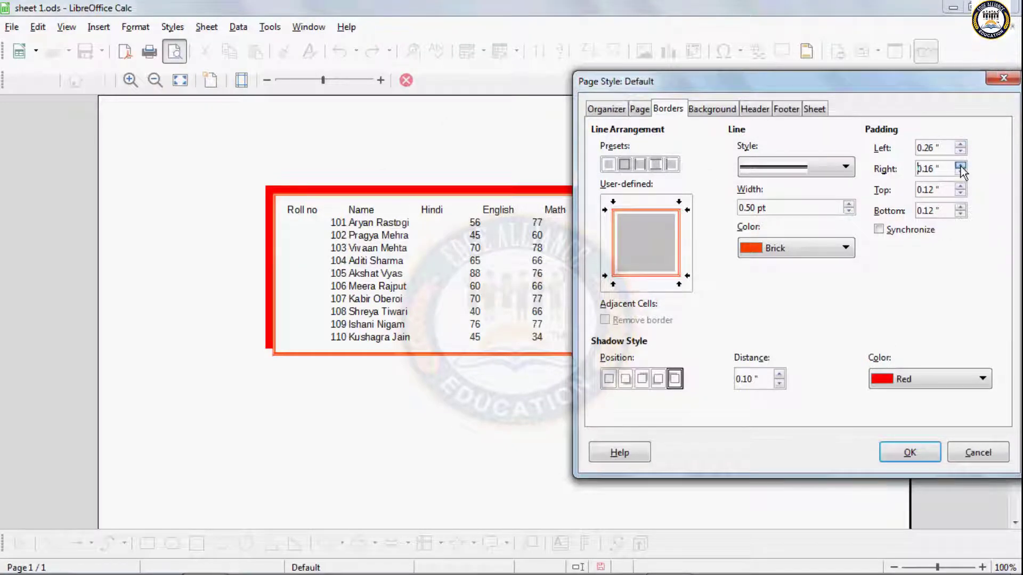
{"action": "left_click", "coordinate": [960, 166]}
{"action": "left_click", "coordinate": [960, 166]}
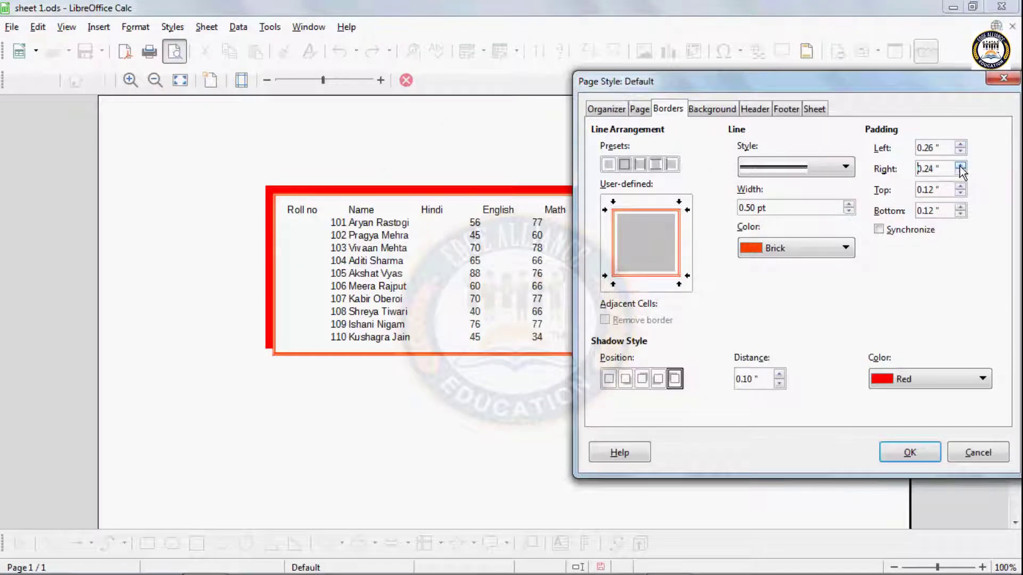
{"action": "left_click", "coordinate": [961, 193]}
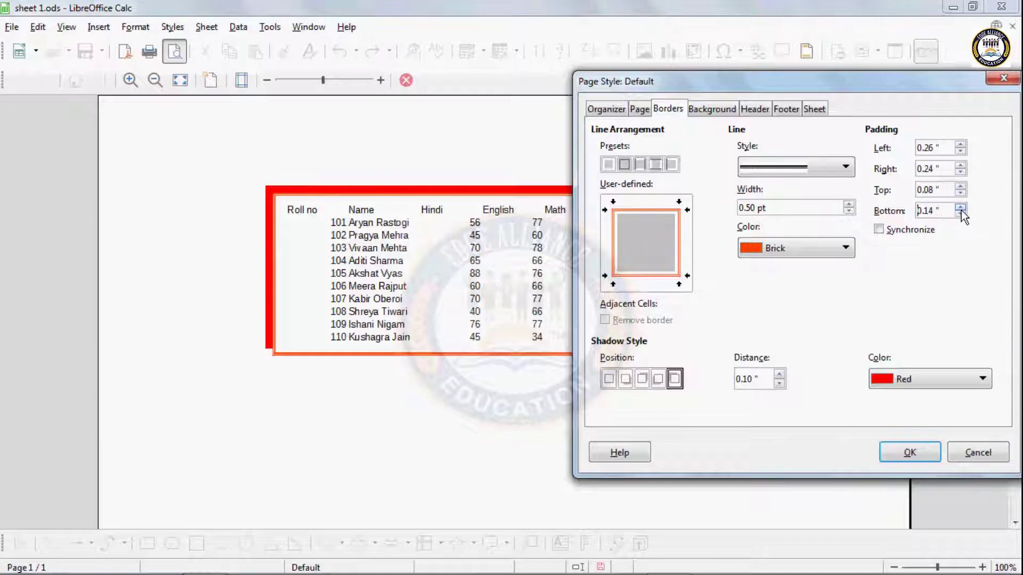
{"action": "left_click", "coordinate": [960, 208]}
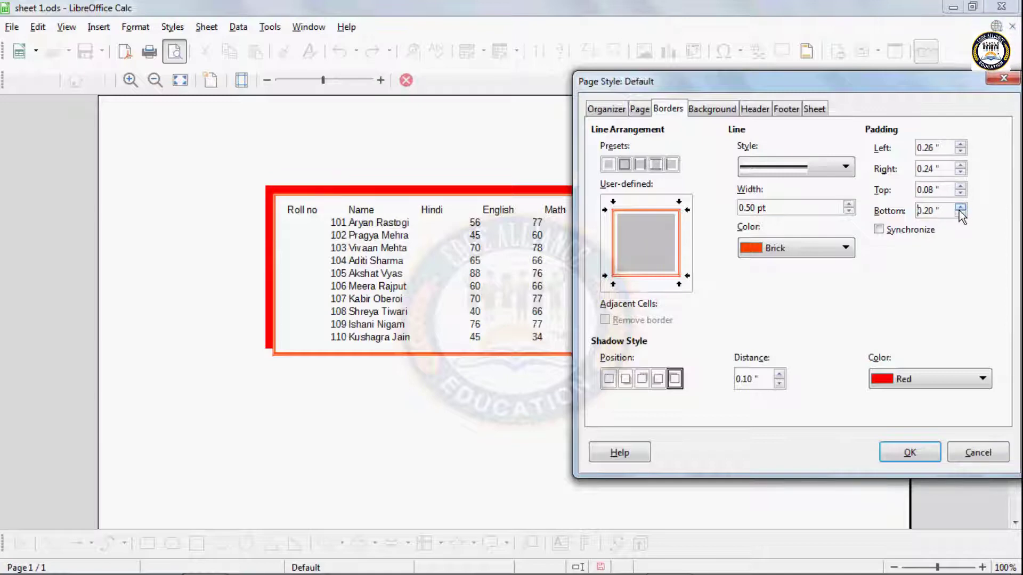
{"action": "left_click", "coordinate": [909, 453]}
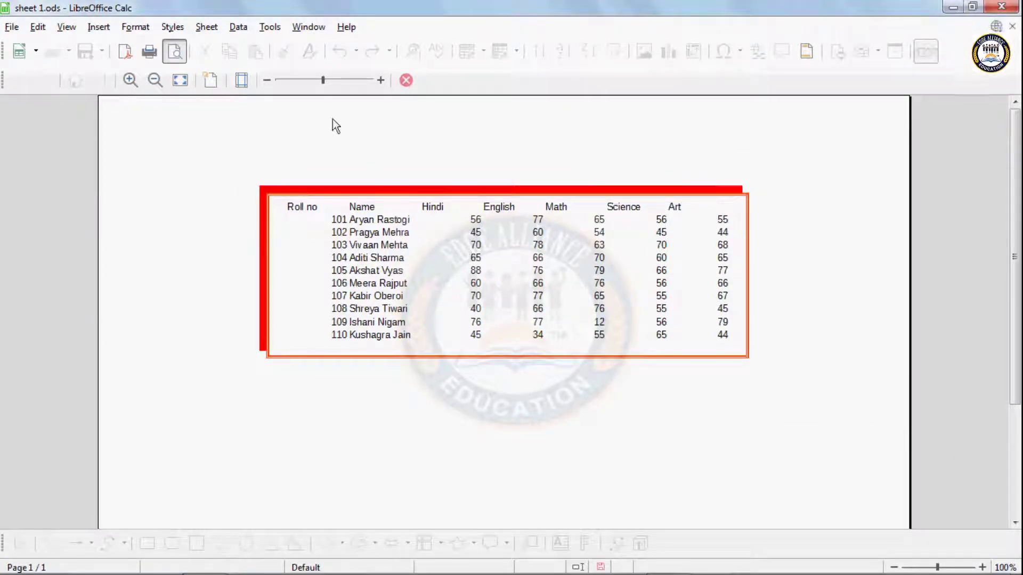
Give the page style a light peach background color (hex ffd8ce) from the standard palette and apply it.
{"action": "left_click", "coordinate": [209, 80]}
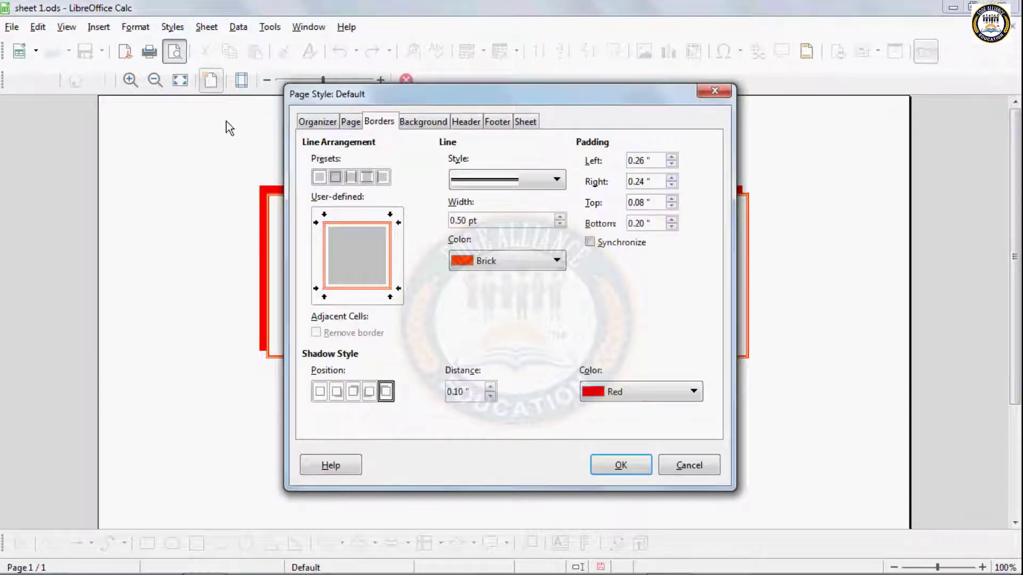
{"action": "left_click", "coordinate": [423, 124]}
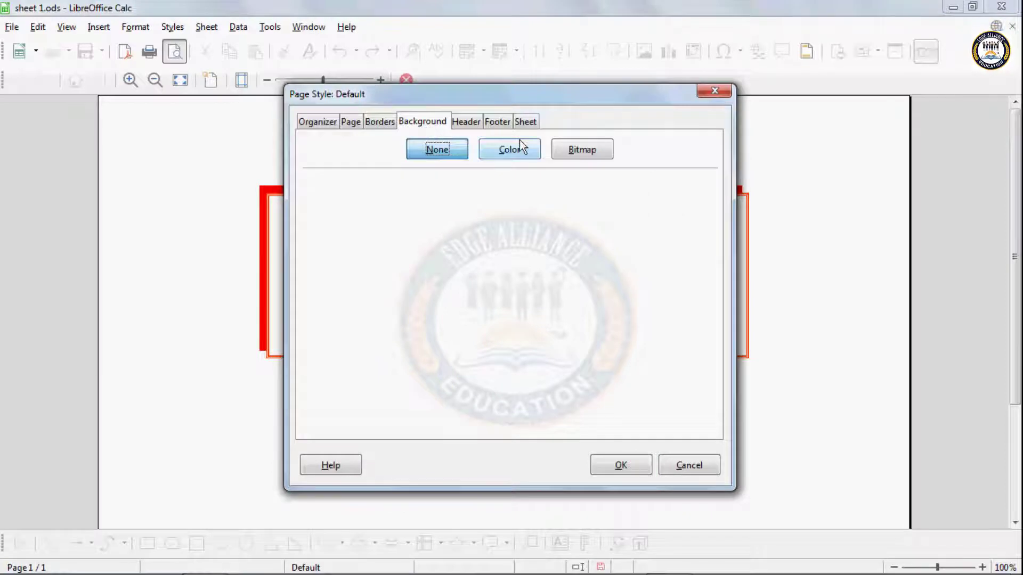
{"action": "left_click", "coordinate": [511, 150]}
{"action": "left_click", "coordinate": [458, 238]}
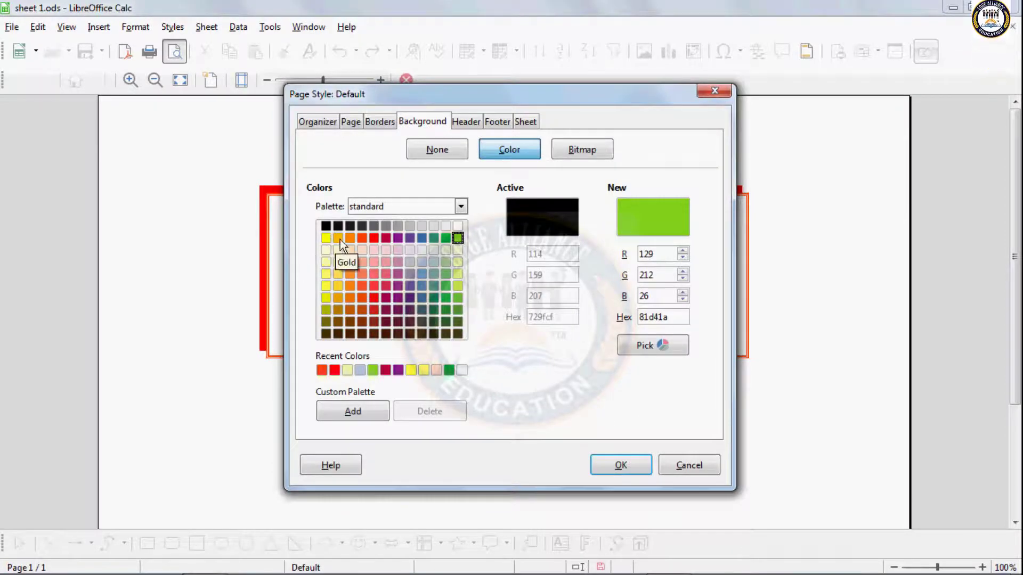
{"action": "left_click", "coordinate": [362, 250]}
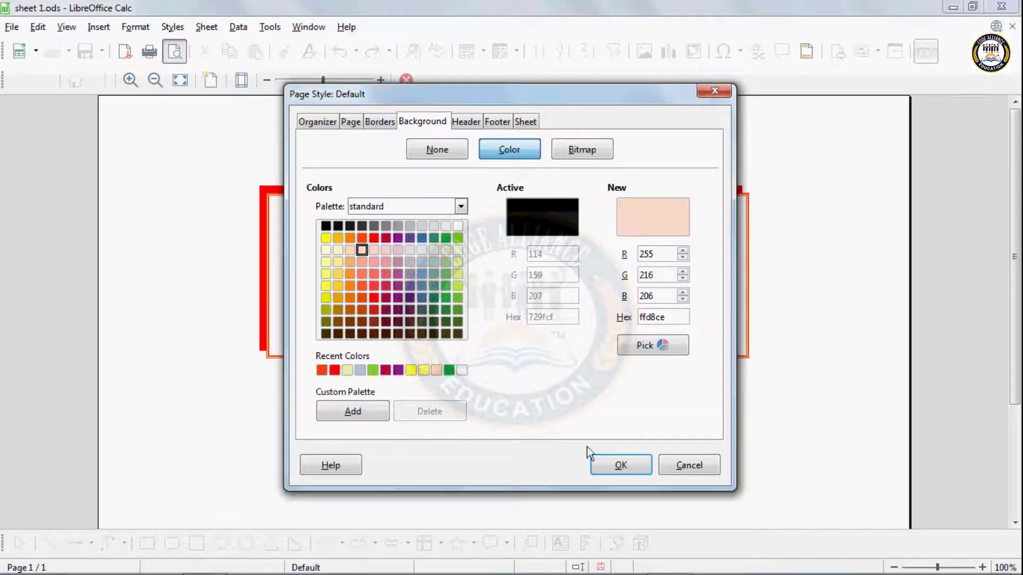
{"action": "left_click", "coordinate": [616, 469]}
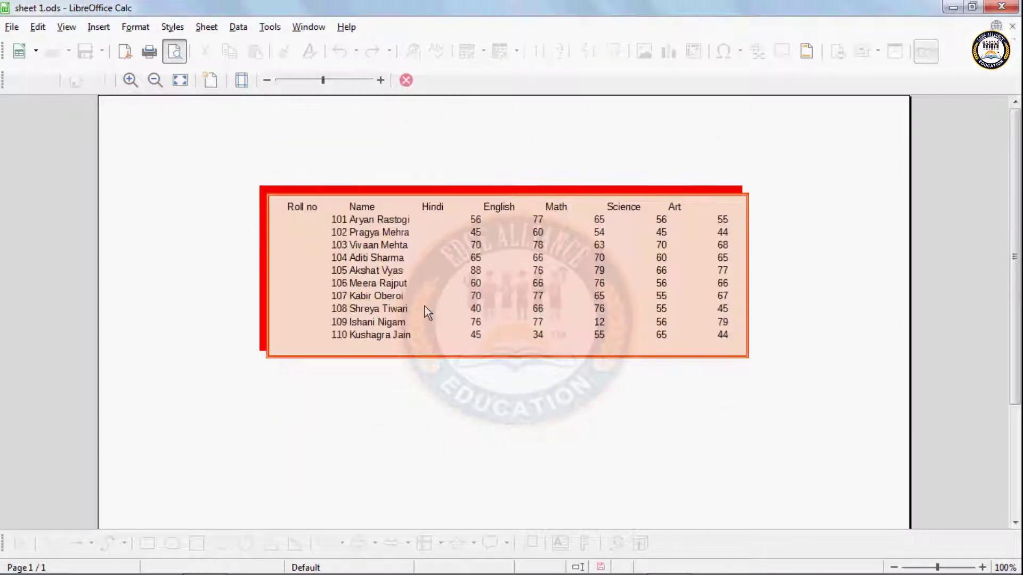
Choose the blue sky bitmap as the page background, try the Stretched style and return to Tiled.
{"action": "left_click", "coordinate": [210, 81]}
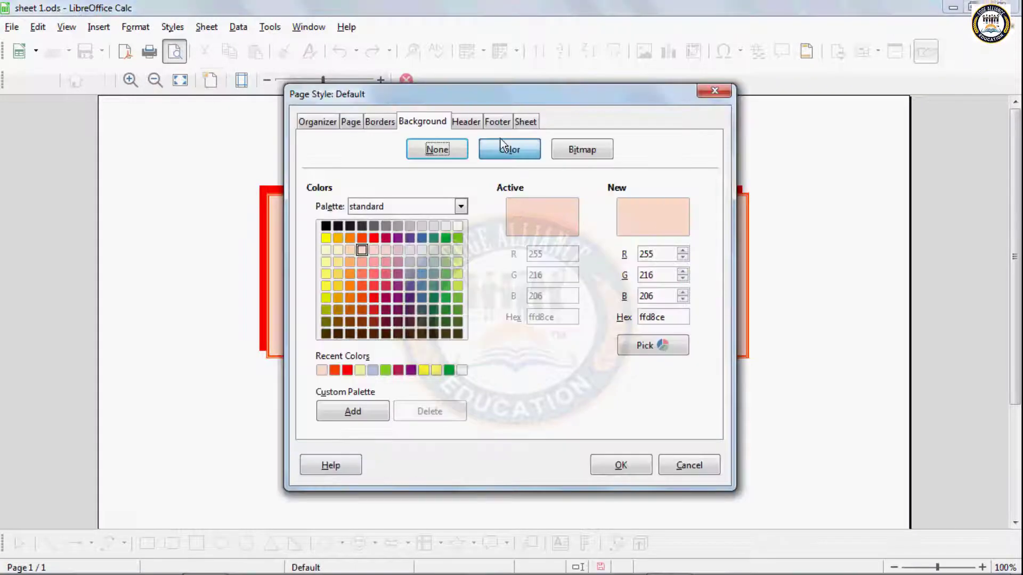
{"action": "left_click", "coordinate": [586, 150]}
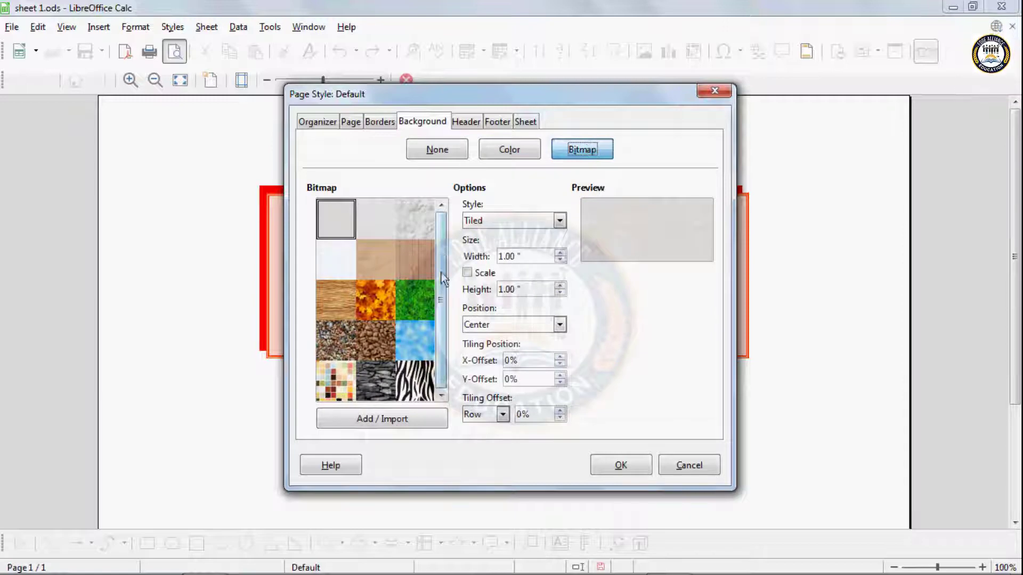
{"action": "left_click", "coordinate": [418, 334]}
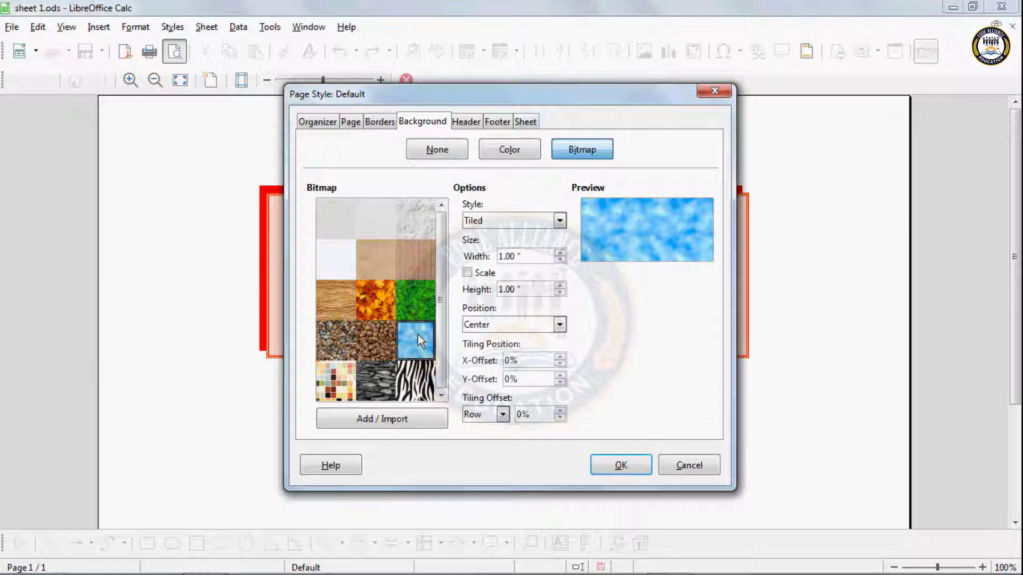
{"action": "left_click", "coordinate": [486, 220]}
{"action": "left_click", "coordinate": [480, 248]}
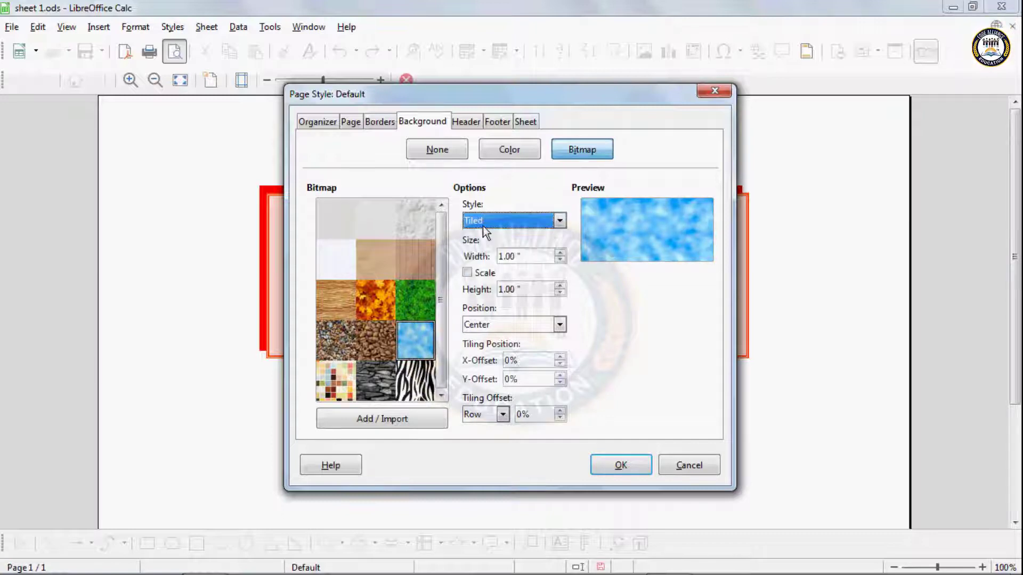
{"action": "left_click", "coordinate": [483, 223]}
{"action": "left_click", "coordinate": [485, 261]}
{"action": "left_click", "coordinate": [482, 221]}
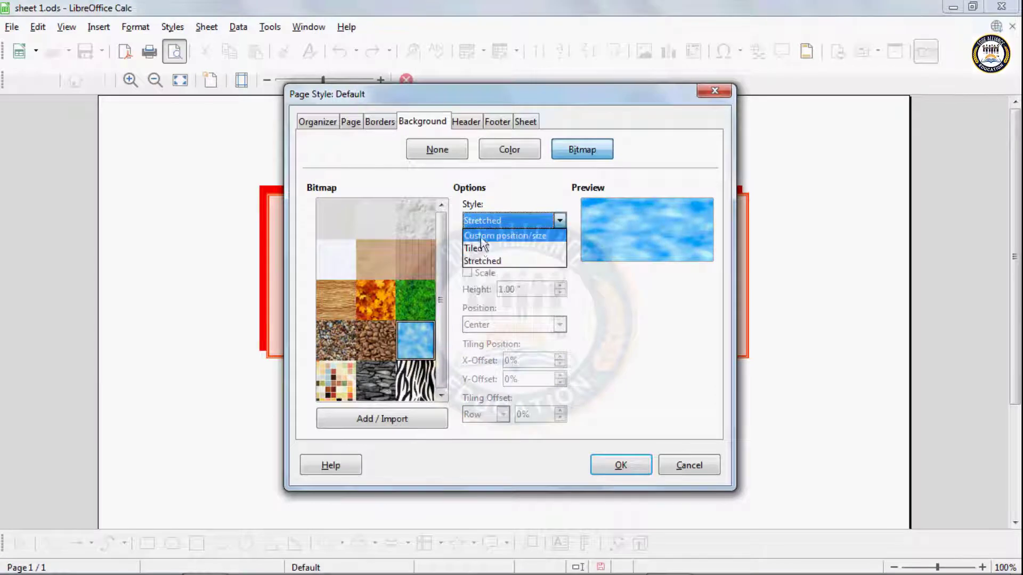
{"action": "left_click", "coordinate": [478, 247]}
Turn on scaling for the background bitmap and set its width and height to 96%.
{"action": "left_click", "coordinate": [559, 254]}
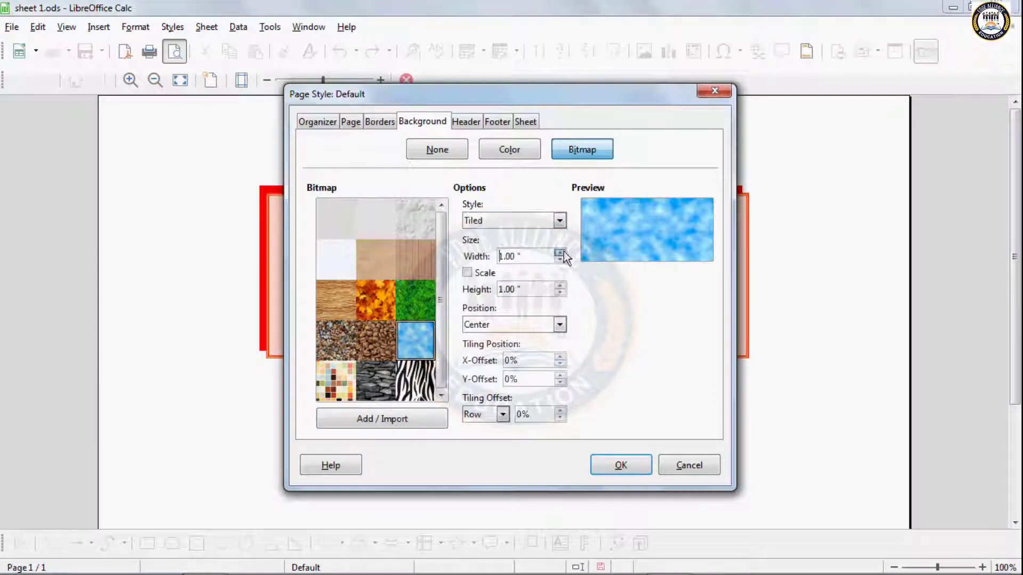
{"action": "left_click", "coordinate": [468, 272]}
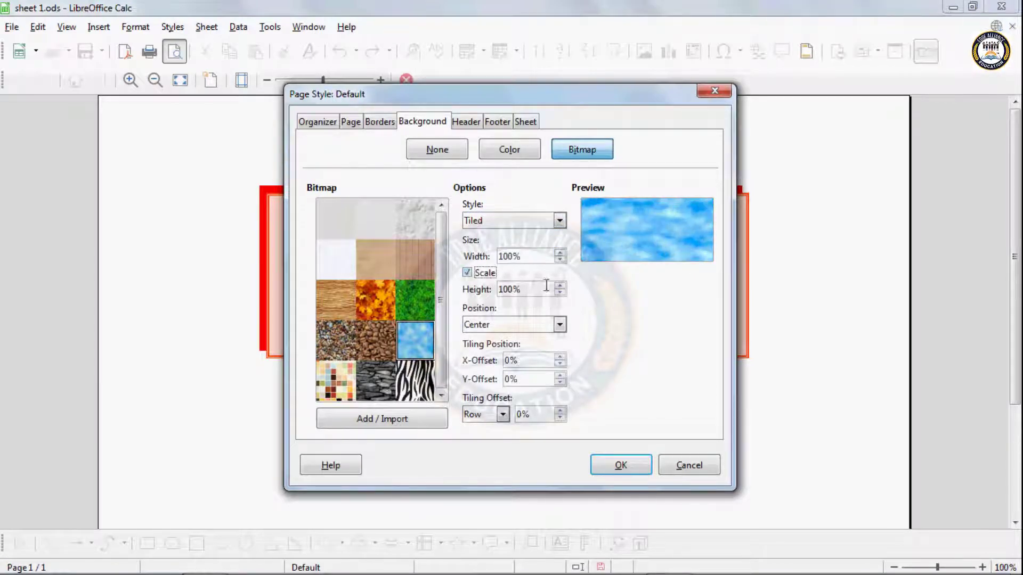
{"action": "left_click", "coordinate": [559, 286]}
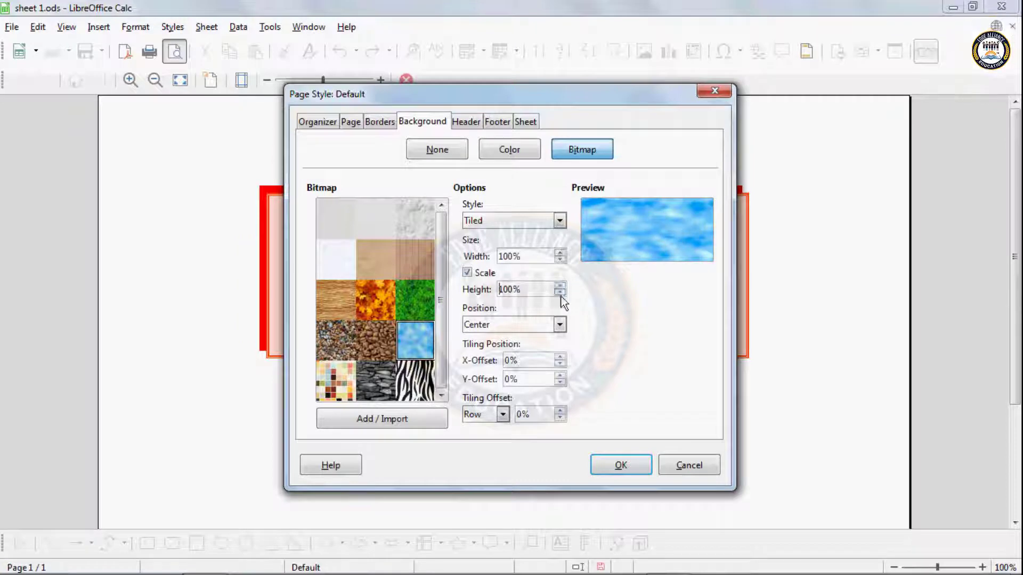
{"action": "left_click", "coordinate": [559, 293]}
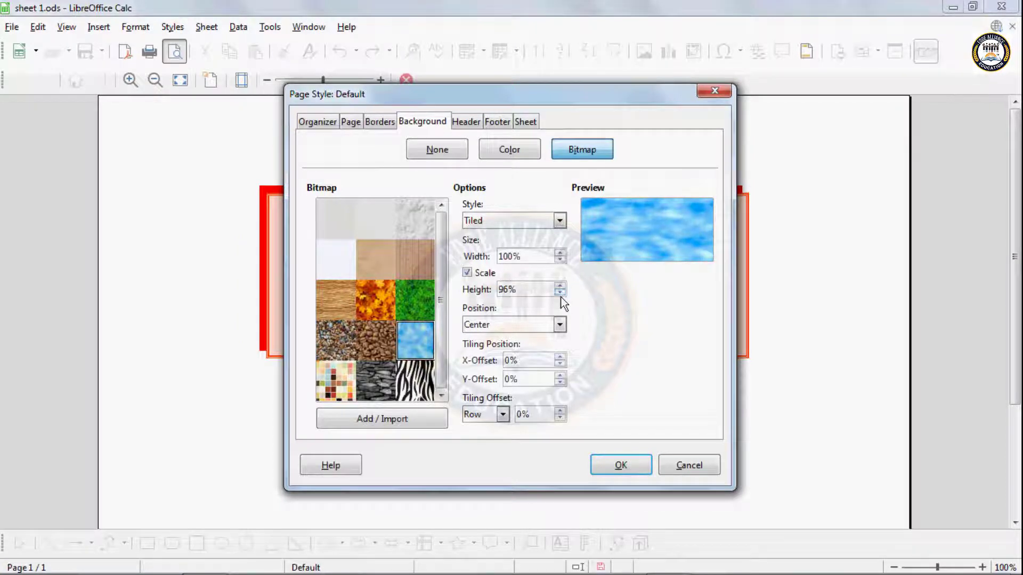
{"action": "left_click", "coordinate": [560, 260]}
{"action": "left_click", "coordinate": [560, 260]}
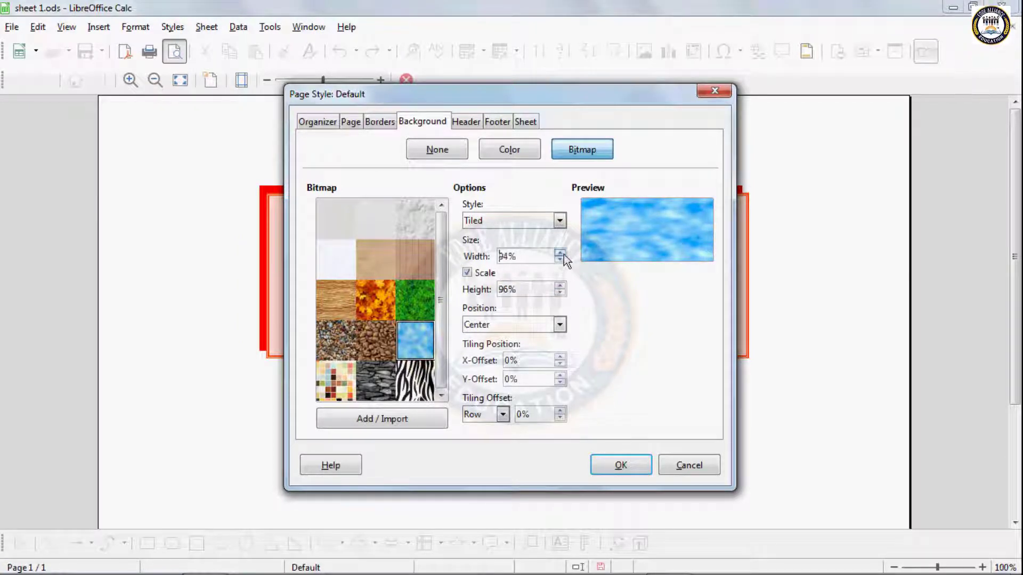
Try the Top Left position for the background bitmap and settle on Top Right.
{"action": "left_click", "coordinate": [503, 324]}
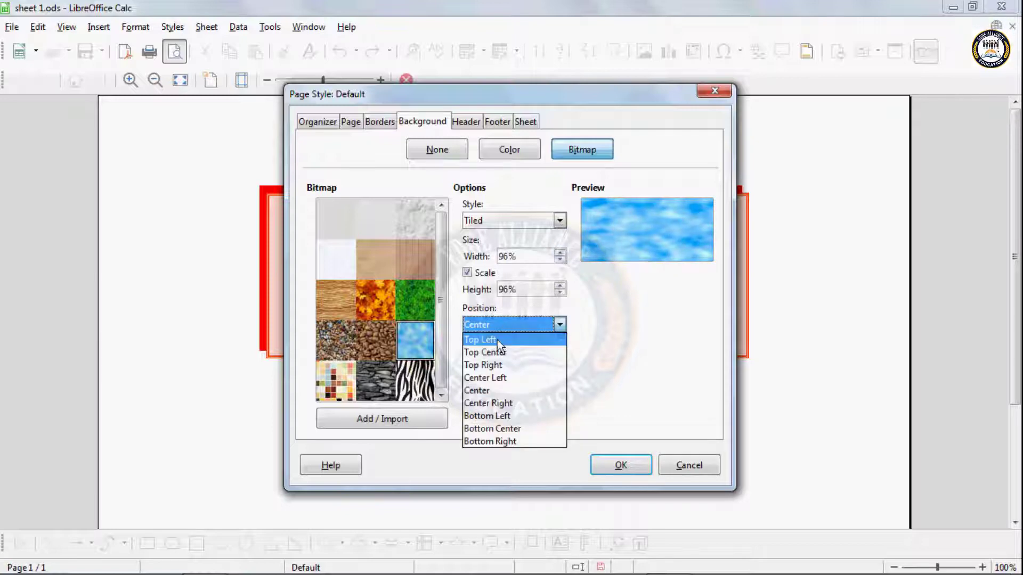
{"action": "left_click", "coordinate": [497, 340]}
{"action": "left_click", "coordinate": [498, 326]}
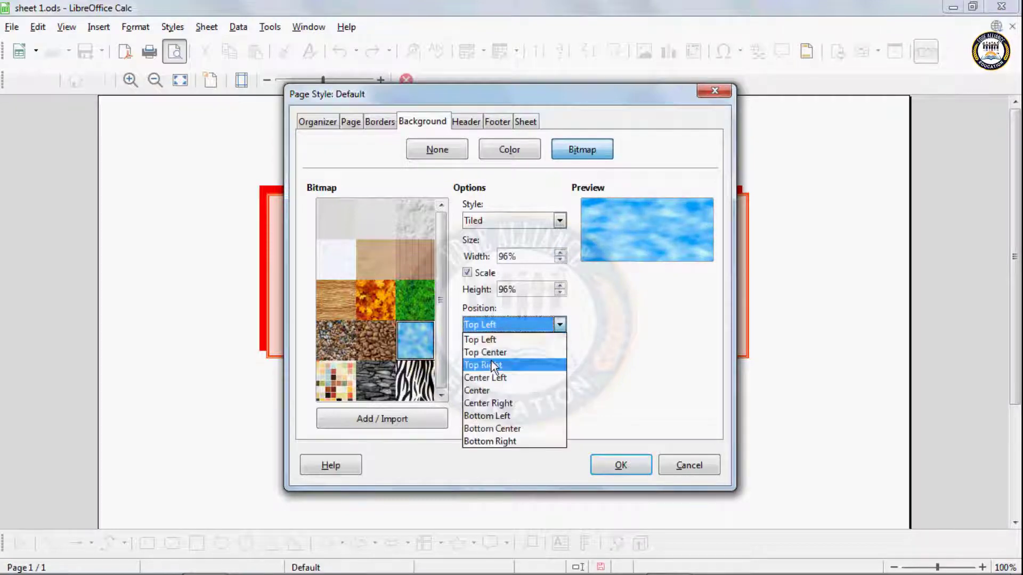
{"action": "left_click", "coordinate": [493, 366]}
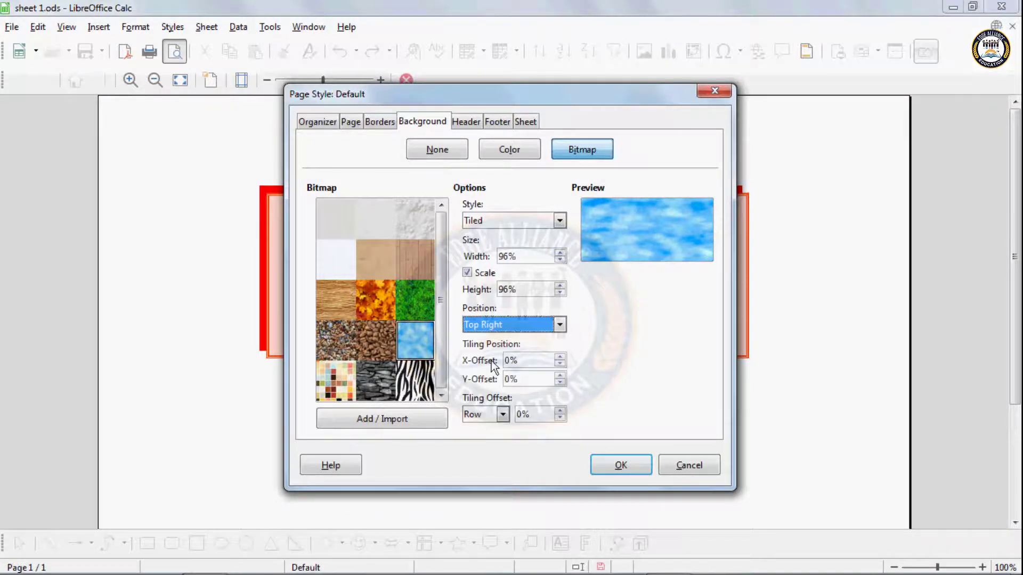
Set the background bitmap's tiling X-offset to 7%, increase its Y-offset, and apply the page style.
{"action": "left_click", "coordinate": [560, 357]}
{"action": "left_click", "coordinate": [561, 357]}
{"action": "left_click", "coordinate": [561, 357]}
{"action": "left_click", "coordinate": [560, 357]}
{"action": "left_click", "coordinate": [561, 357]}
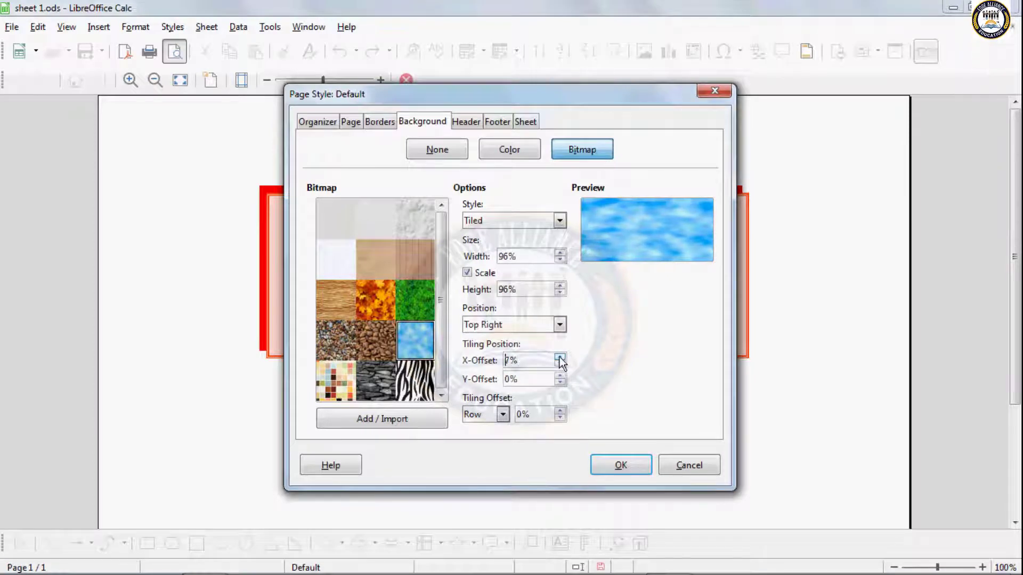
{"action": "left_click", "coordinate": [560, 357]}
{"action": "left_click", "coordinate": [560, 357]}
{"action": "left_click", "coordinate": [559, 376]}
{"action": "left_click", "coordinate": [559, 376]}
{"action": "left_click", "coordinate": [559, 376]}
{"action": "left_click", "coordinate": [559, 376]}
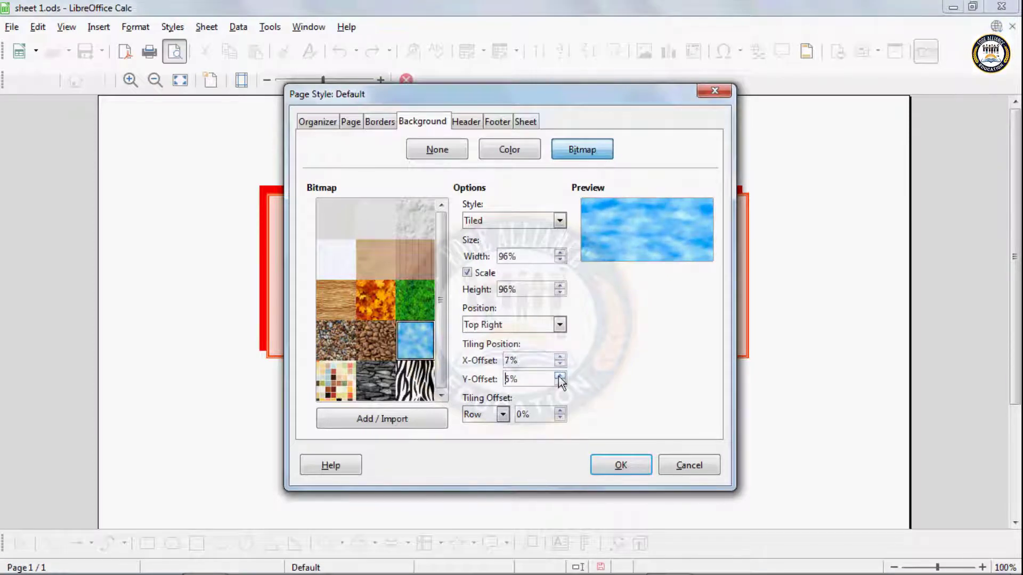
{"action": "left_click", "coordinate": [559, 376]}
{"action": "left_click", "coordinate": [559, 376]}
{"action": "left_click", "coordinate": [559, 376]}
{"action": "left_click", "coordinate": [619, 467]}
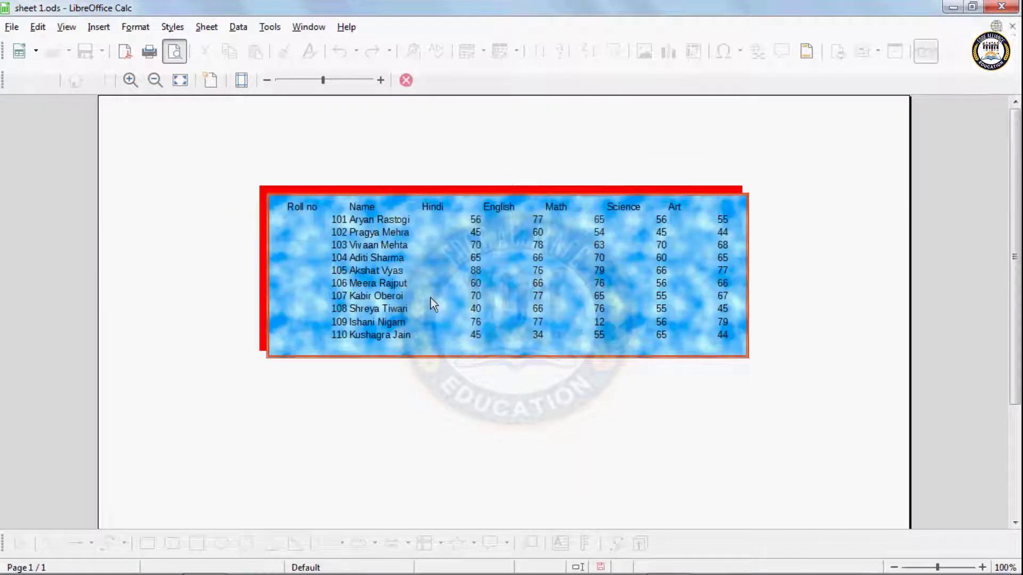
Remove the background, borders and shadow from the Default page style and apply the changes.
{"action": "left_click", "coordinate": [210, 82]}
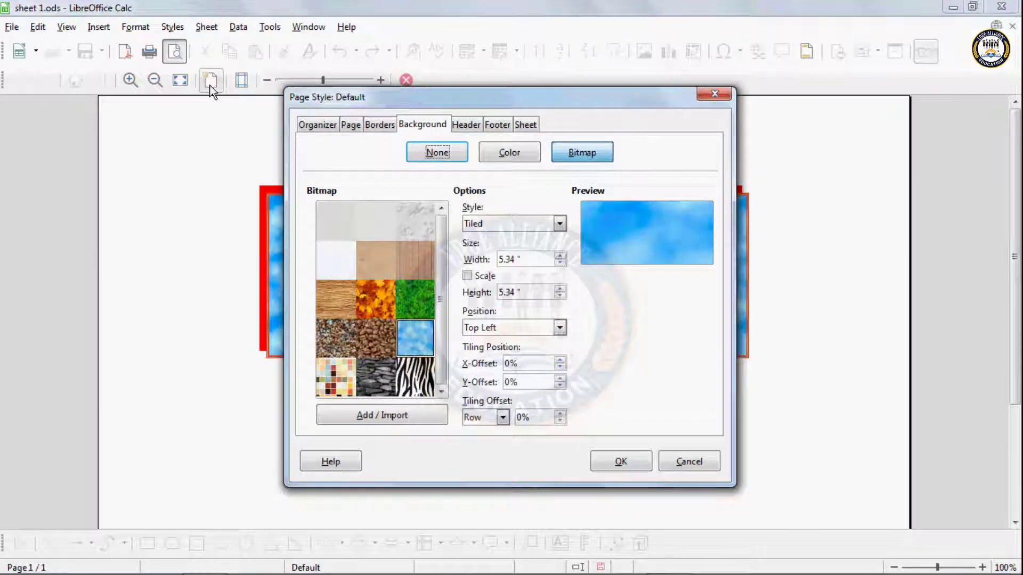
{"action": "left_click", "coordinate": [429, 152]}
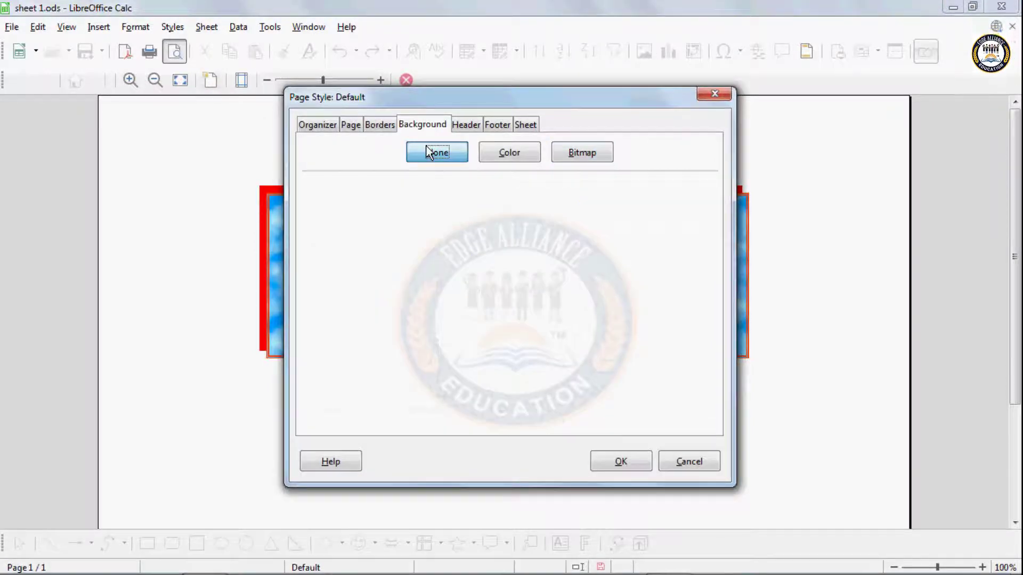
{"action": "left_click", "coordinate": [387, 126]}
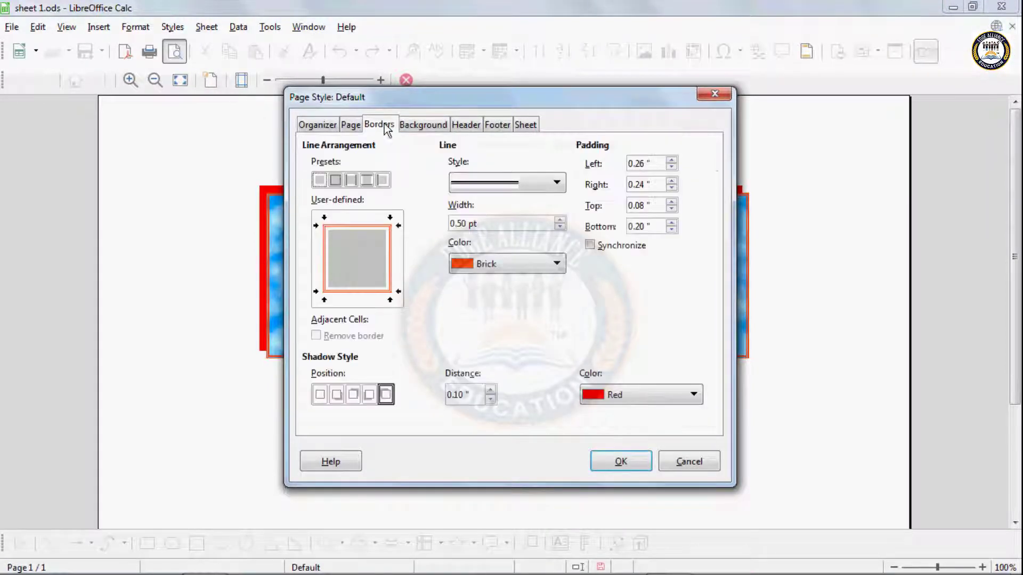
{"action": "left_click", "coordinate": [318, 181]}
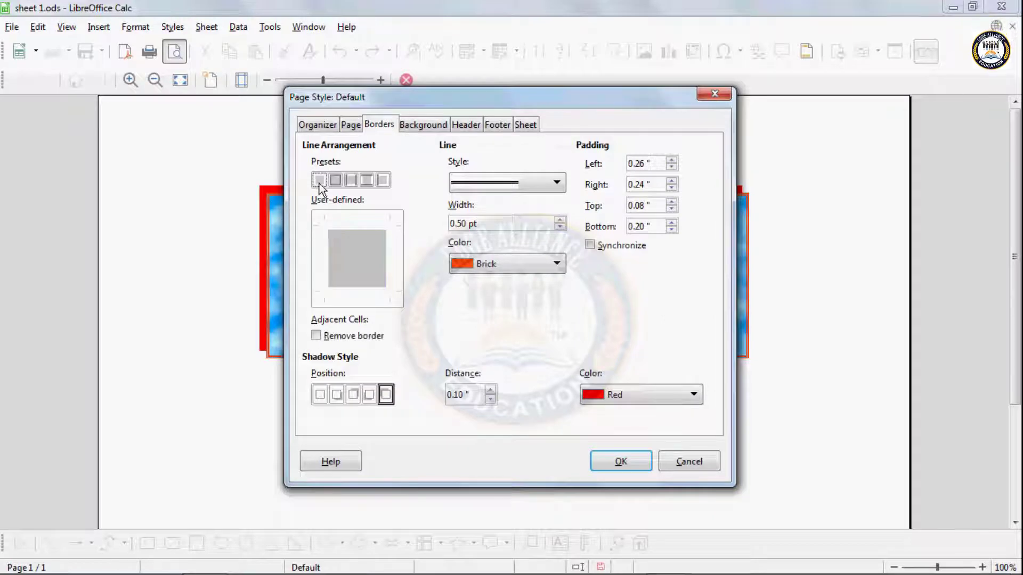
{"action": "left_click", "coordinate": [320, 394]}
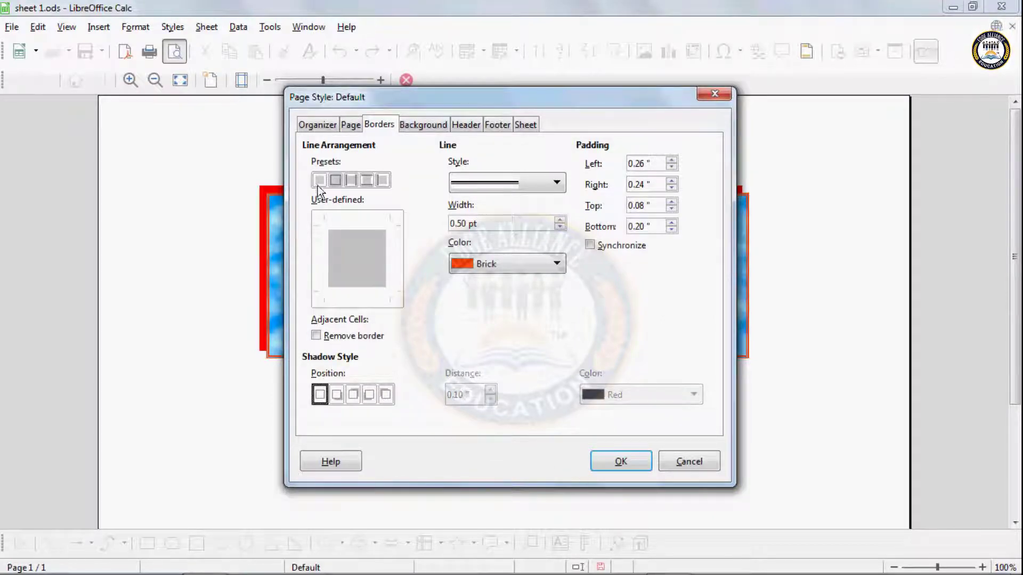
{"action": "left_click", "coordinate": [621, 460]}
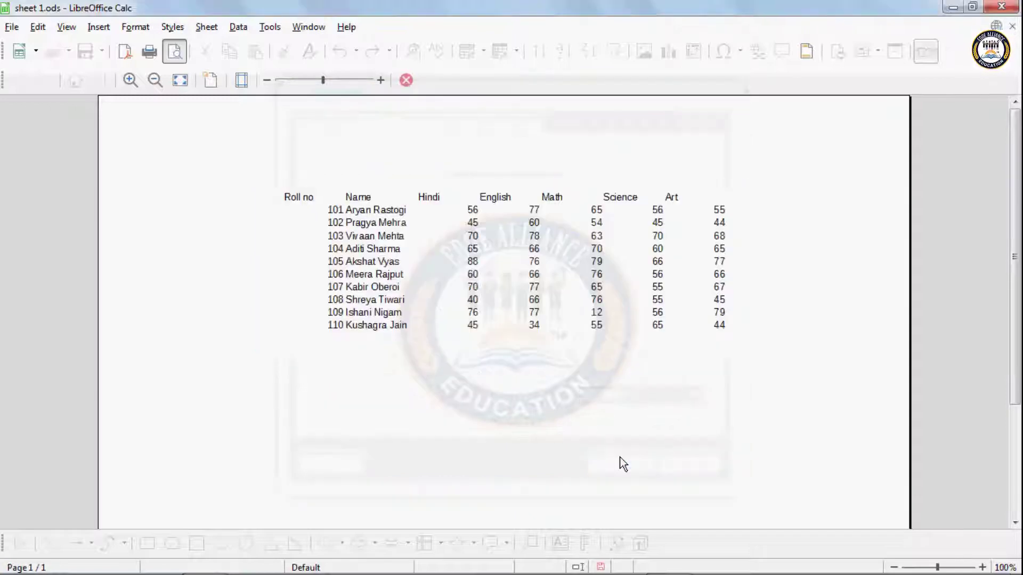
{"action": "left_click", "coordinate": [210, 91]}
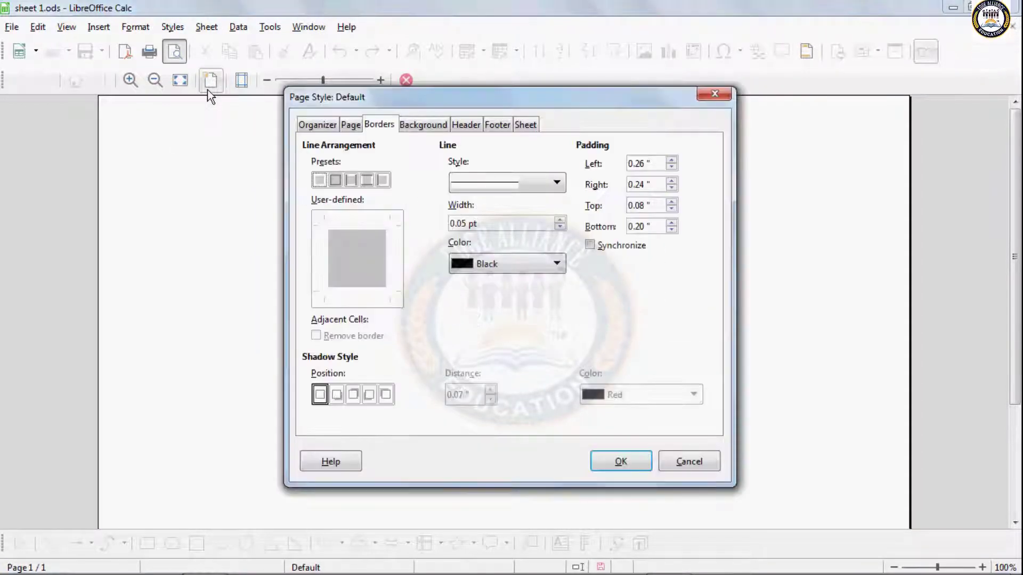
{"action": "left_click", "coordinate": [466, 126]}
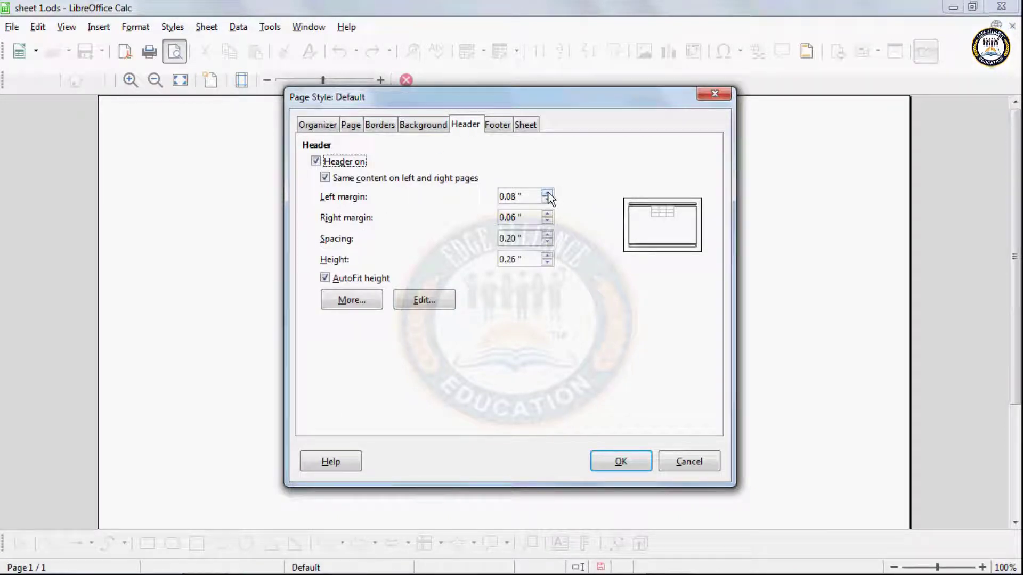
{"action": "left_click", "coordinate": [682, 461]}
Show the margin guides in the print preview and set the header's left and right margins to 0.16".
{"action": "left_click", "coordinate": [240, 84]}
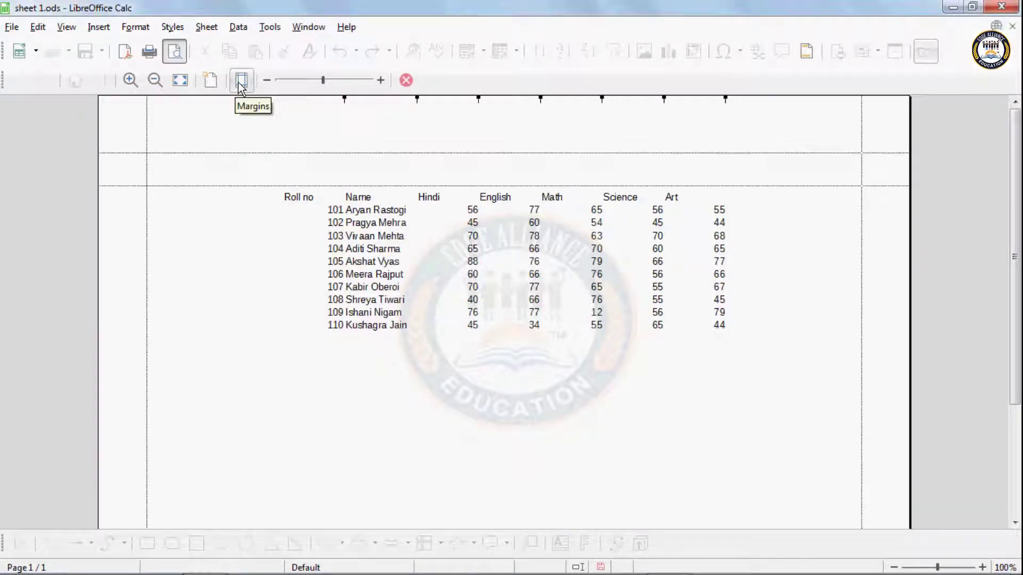
{"action": "left_click", "coordinate": [212, 82]}
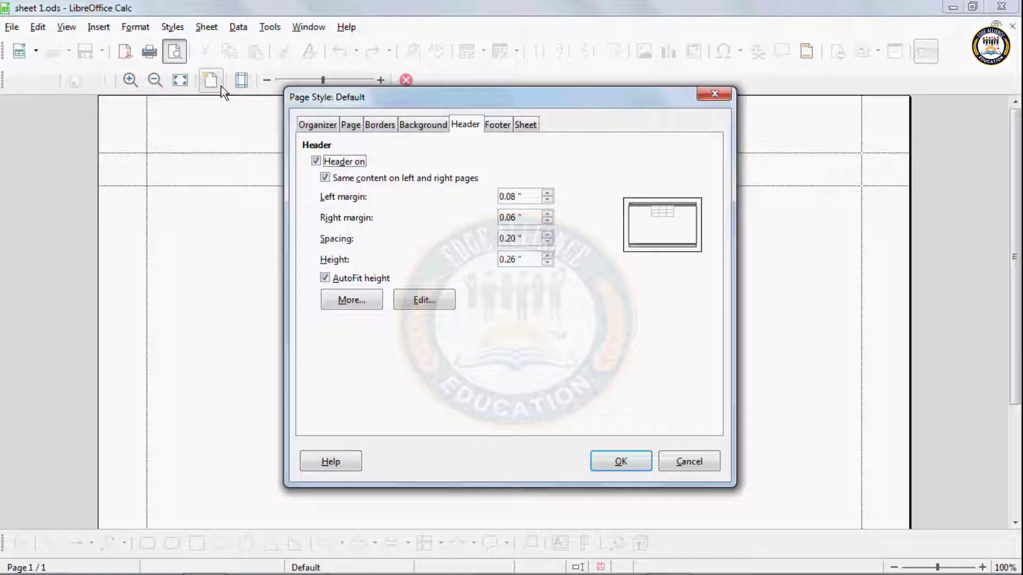
{"action": "left_click", "coordinate": [547, 193]}
{"action": "left_click", "coordinate": [547, 193]}
{"action": "left_click", "coordinate": [547, 193]}
{"action": "left_click", "coordinate": [547, 193]}
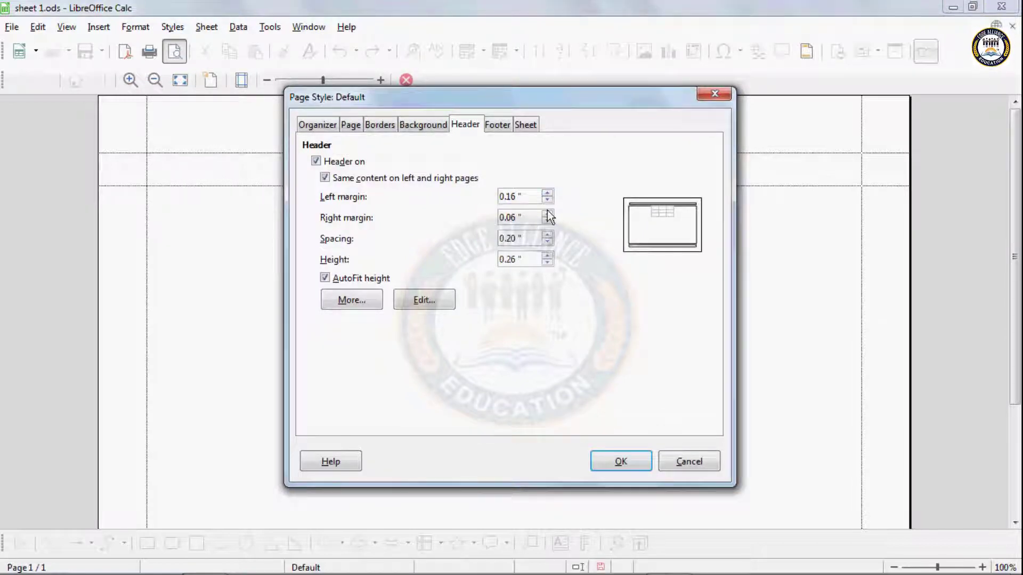
{"action": "left_click", "coordinate": [547, 214]}
{"action": "left_click", "coordinate": [547, 214]}
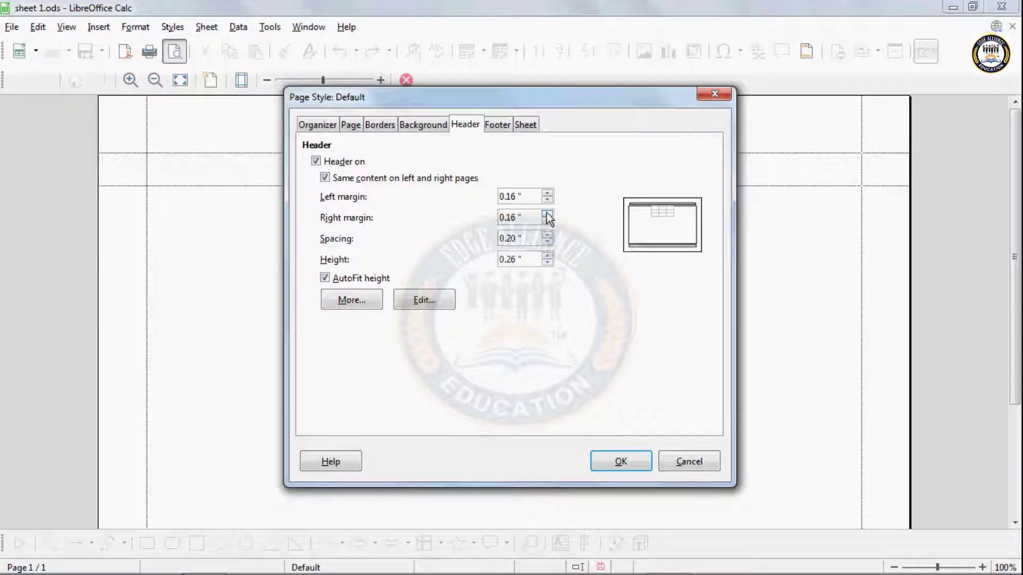
Set the spacing between the header and the page content to 0.12".
{"action": "left_click", "coordinate": [548, 241]}
{"action": "left_click", "coordinate": [547, 241]}
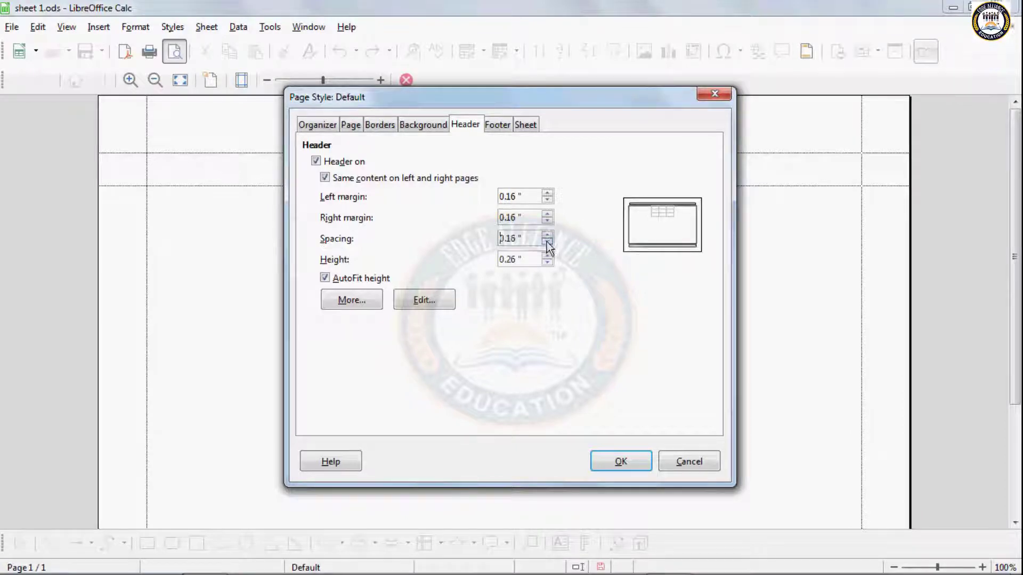
{"action": "left_click", "coordinate": [547, 241]}
{"action": "left_click", "coordinate": [547, 241]}
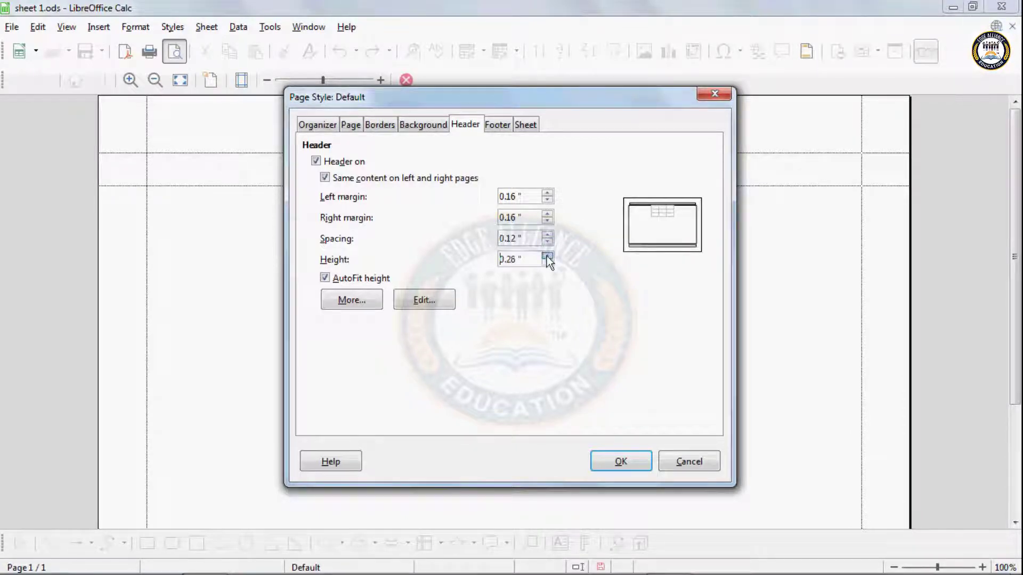
Try increasing the header height to 0.58" in the page style.
{"action": "left_click", "coordinate": [547, 256]}
{"action": "left_click", "coordinate": [547, 256]}
{"action": "left_click", "coordinate": [547, 256]}
{"action": "left_click", "coordinate": [547, 256]}
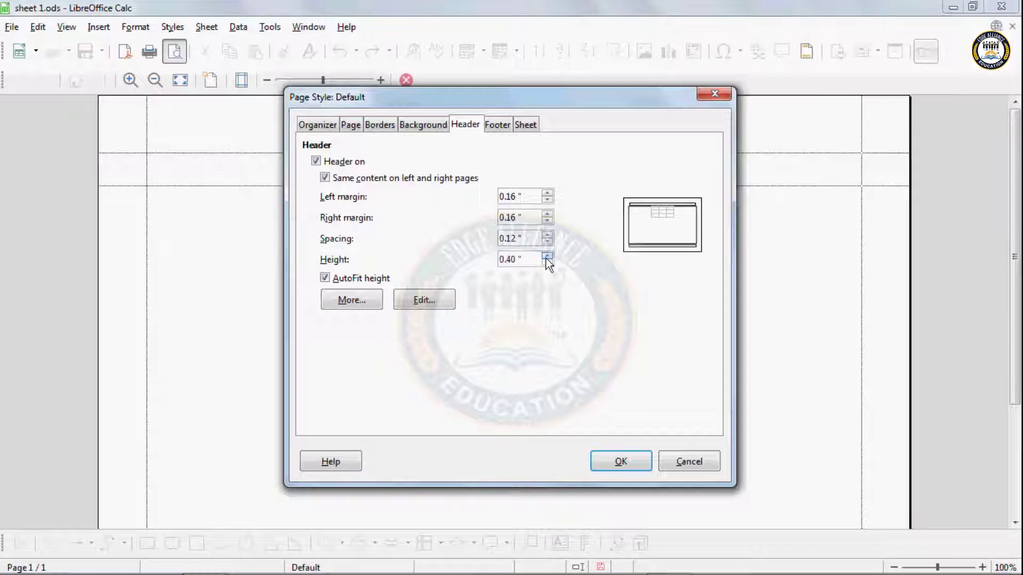
{"action": "left_click", "coordinate": [547, 256]}
{"action": "left_click", "coordinate": [547, 256]}
{"action": "left_click", "coordinate": [547, 255]}
{"action": "left_click", "coordinate": [547, 256]}
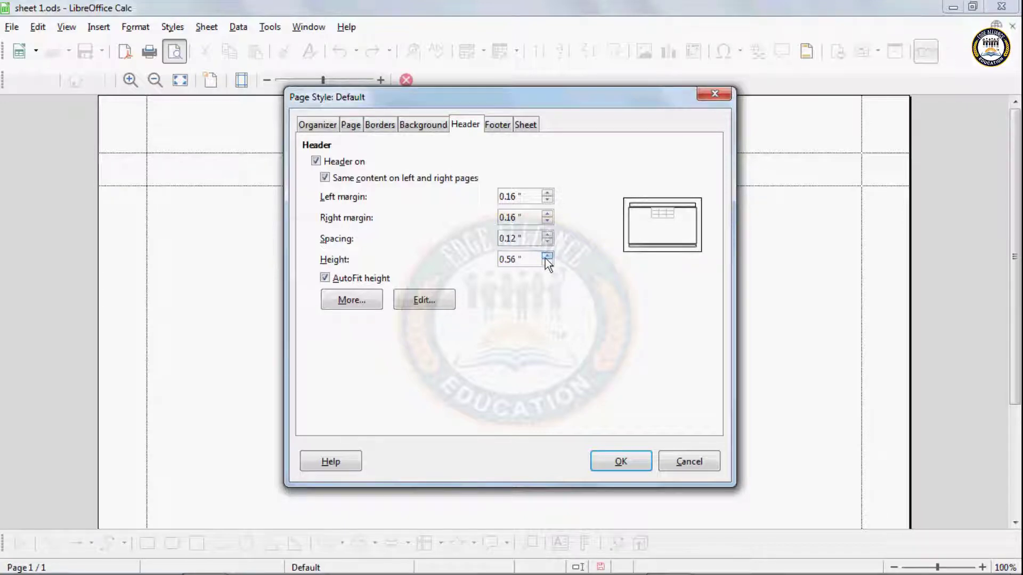
{"action": "left_click", "coordinate": [547, 258]}
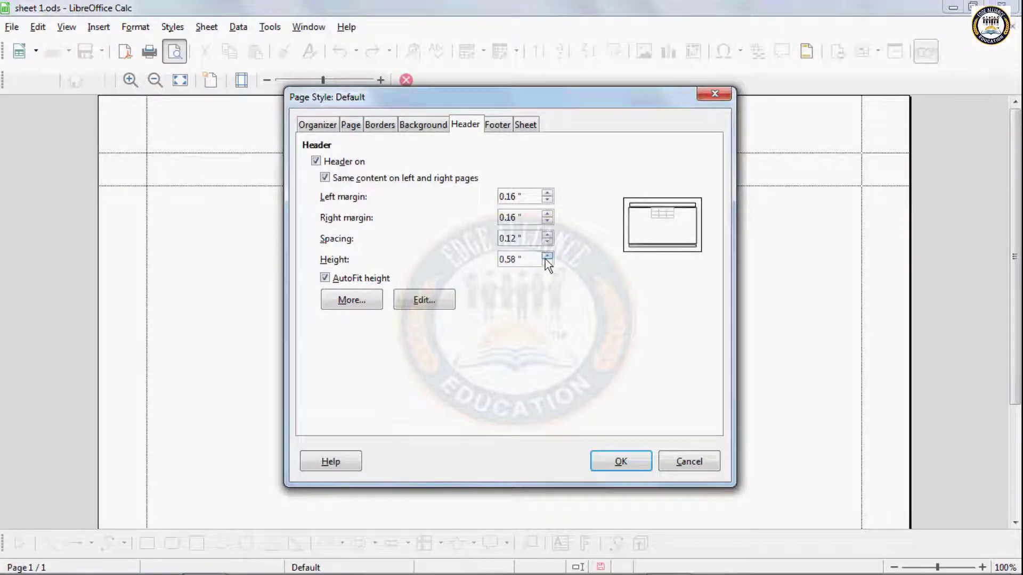
Set the header height to 0.12" and apply the page style.
{"action": "left_click", "coordinate": [548, 262]}
{"action": "left_click", "coordinate": [547, 262]}
{"action": "left_click", "coordinate": [547, 262]}
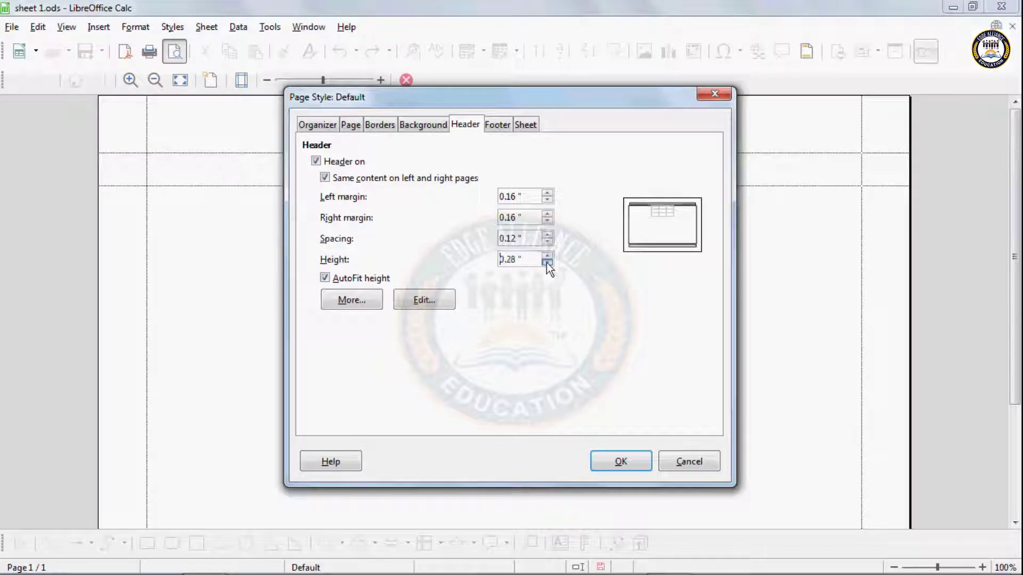
{"action": "left_click", "coordinate": [547, 262]}
{"action": "left_click", "coordinate": [547, 262]}
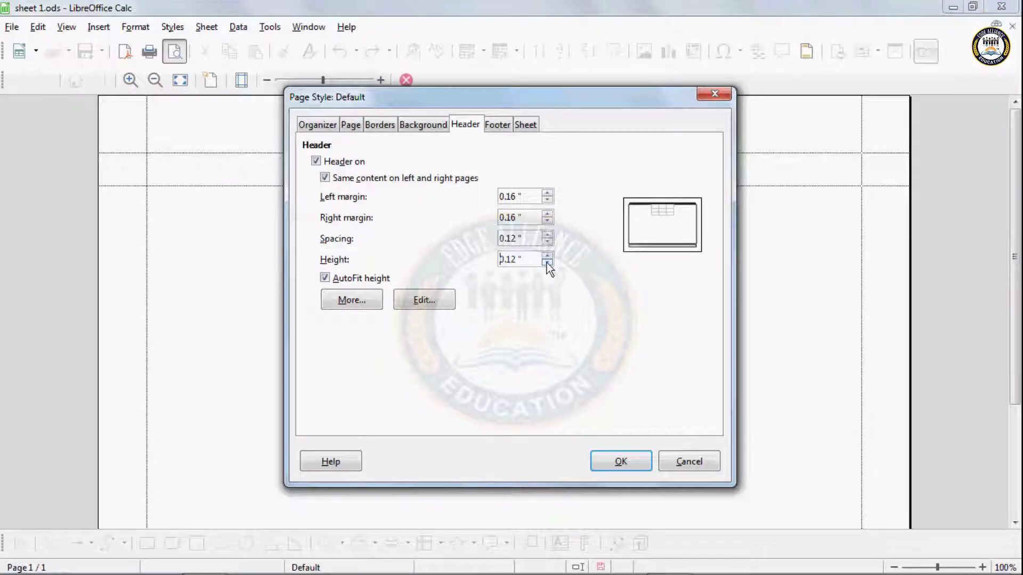
{"action": "left_click", "coordinate": [613, 460]}
Edit the page style's header content and enter "Title : Markshe" in its left area.
{"action": "left_click", "coordinate": [213, 81]}
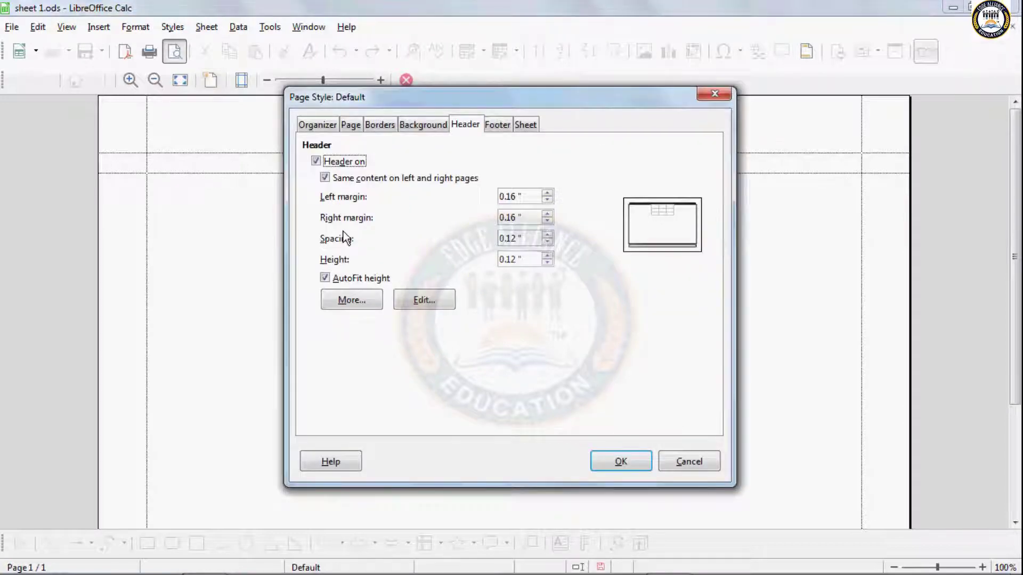
{"action": "left_click", "coordinate": [419, 301]}
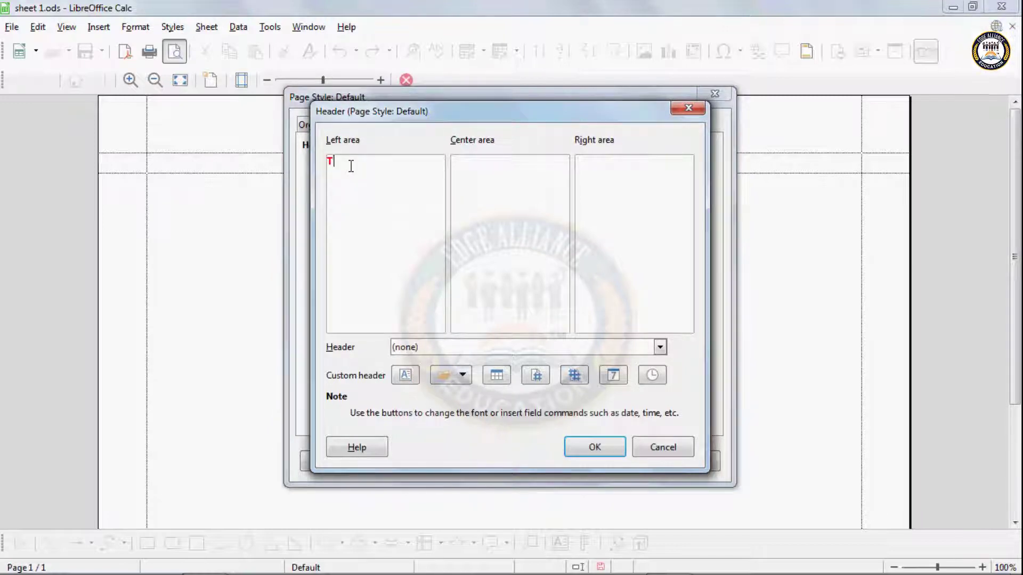
{"action": "type", "text": "Tit"}
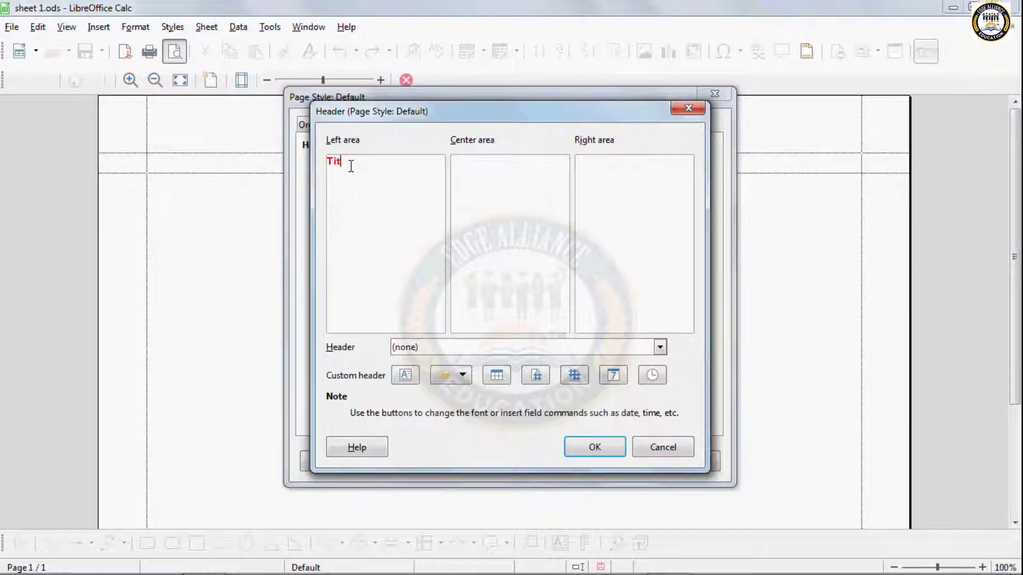
{"action": "type", "text": "le : "}
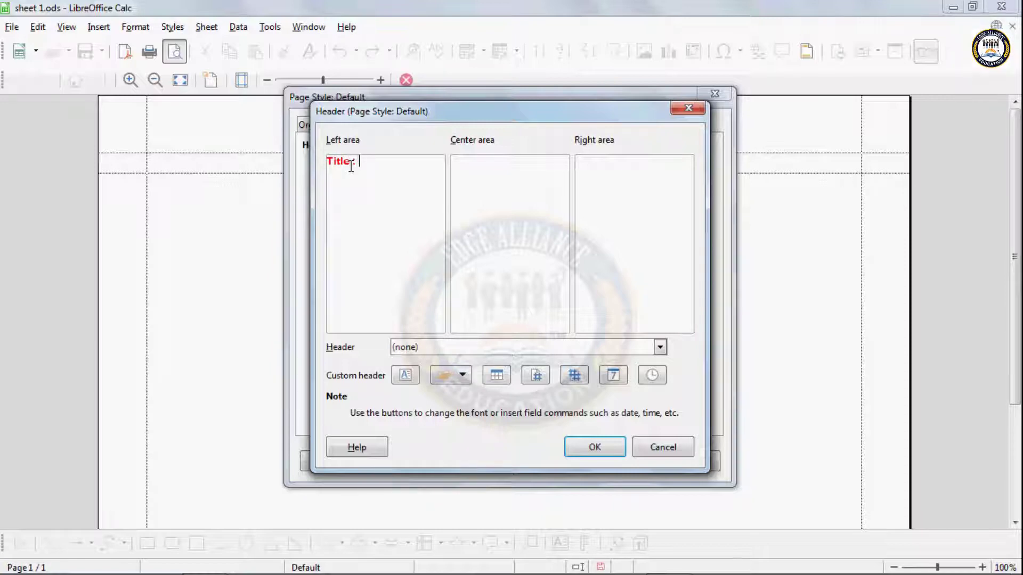
{"action": "type", "text": "Markshe"}
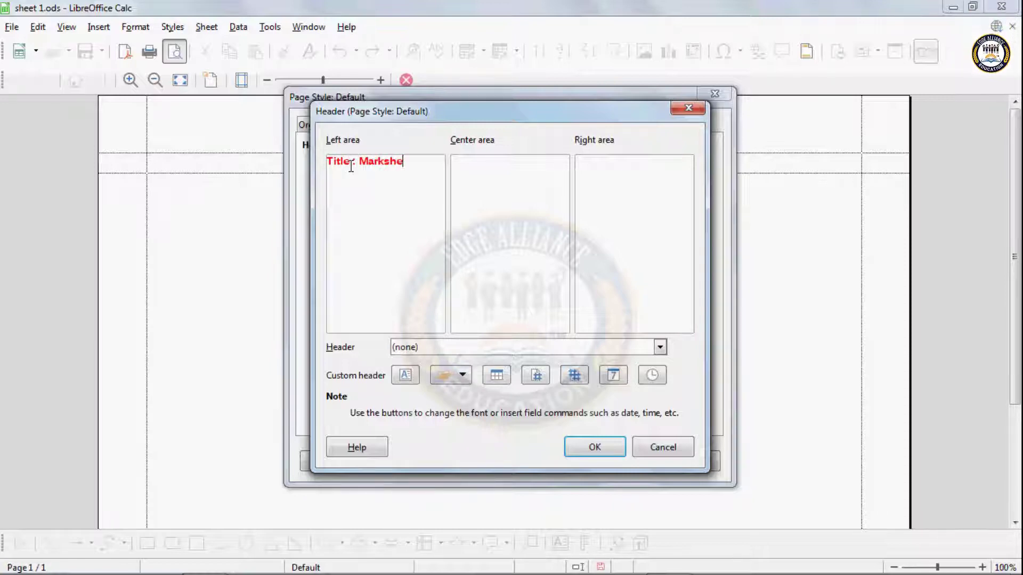
Complete the header's left-area text as "Title : Marksheet", and insert the sheet name in the center area and the page number in the right area.
{"action": "type", "text": "et"}
{"action": "left_click", "coordinate": [476, 166]}
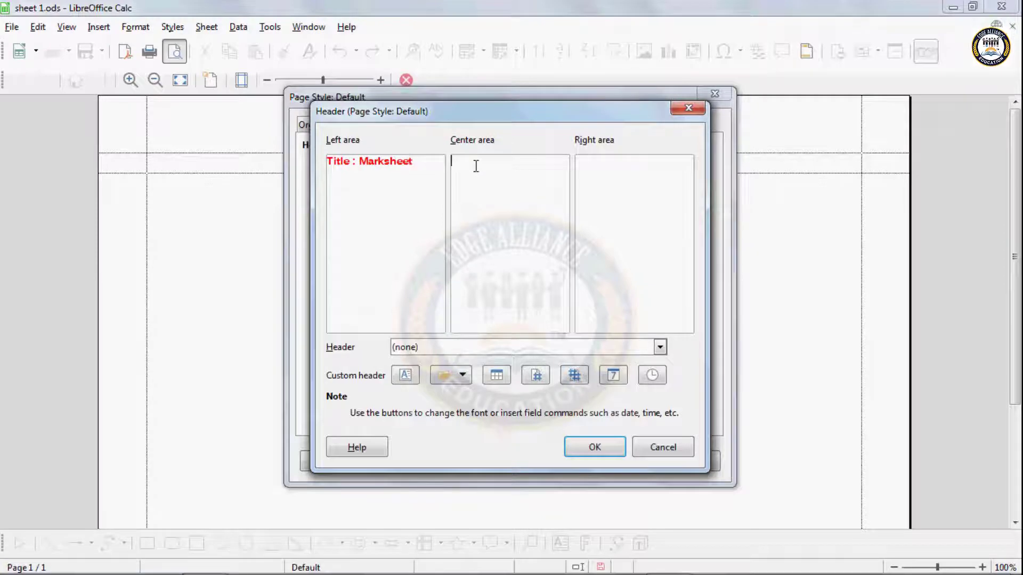
{"action": "left_click", "coordinate": [499, 376]}
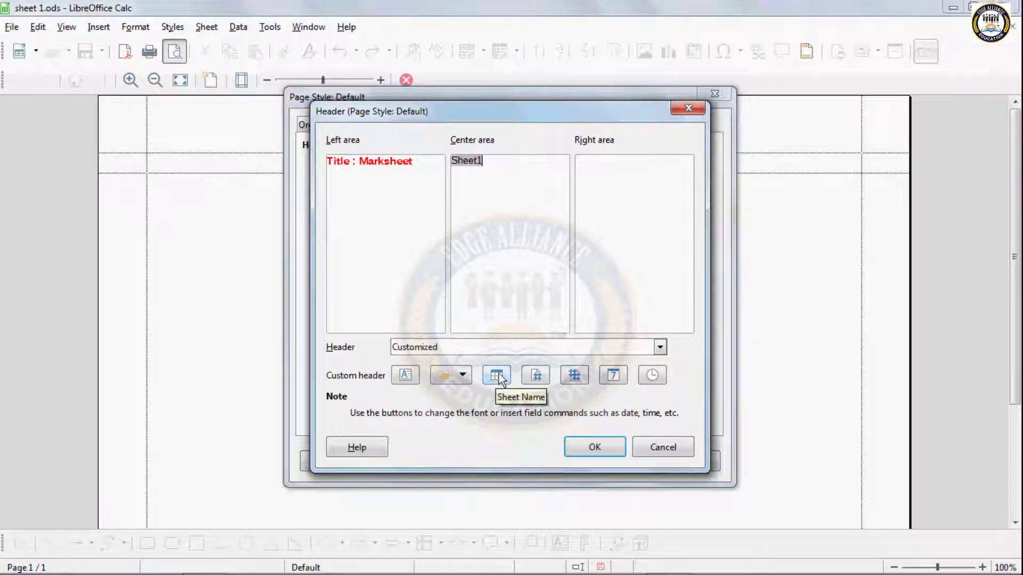
{"action": "left_click", "coordinate": [592, 163]}
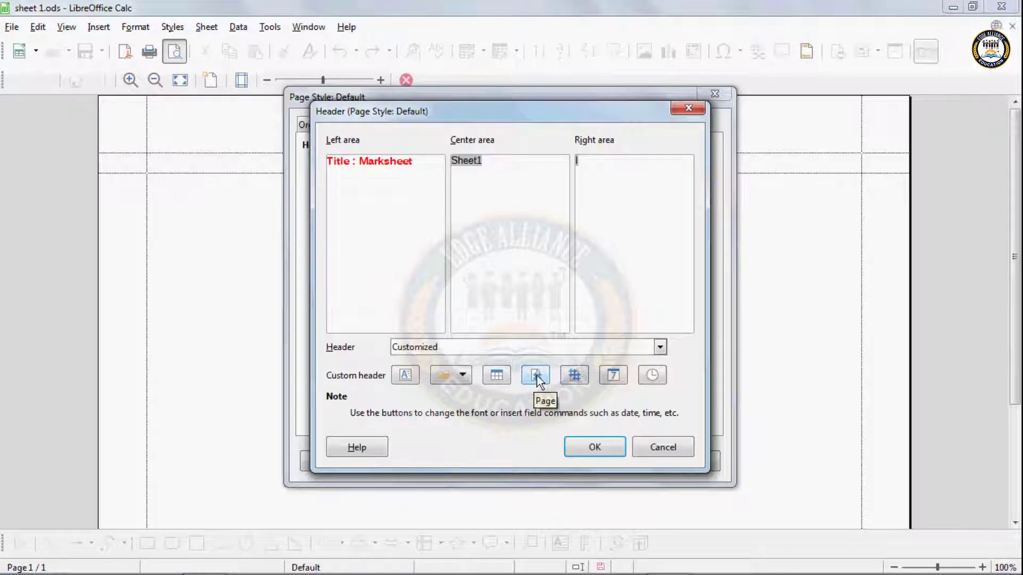
Format the "Title : Marksheet" header text in Light Purple 1 with the .VnArial font, and apply the header to the page style.
{"action": "left_click_drag", "start_coordinate": [419, 163], "coordinate": [263, 163]}
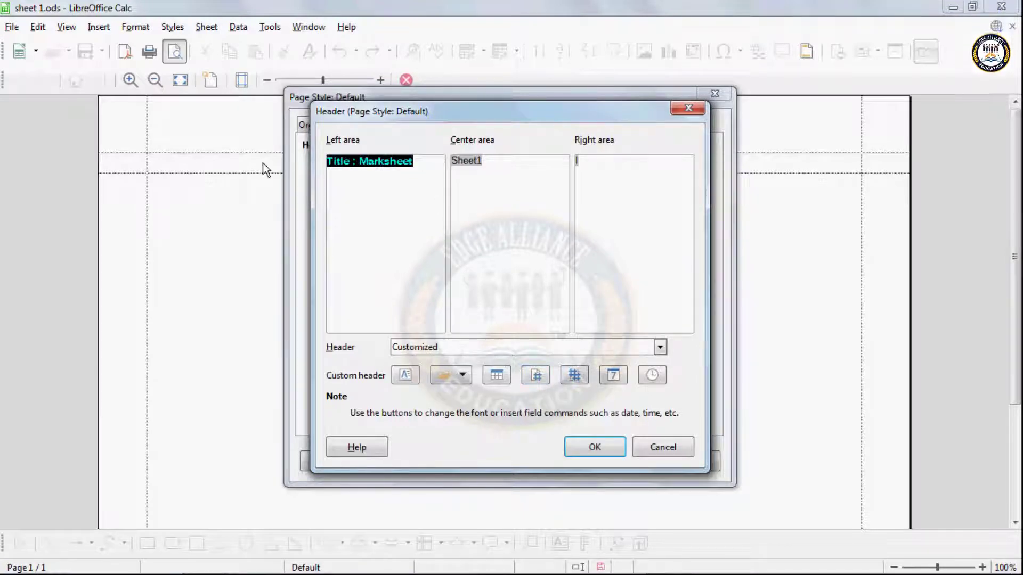
{"action": "left_click", "coordinate": [406, 377]}
{"action": "left_click", "coordinate": [395, 191]}
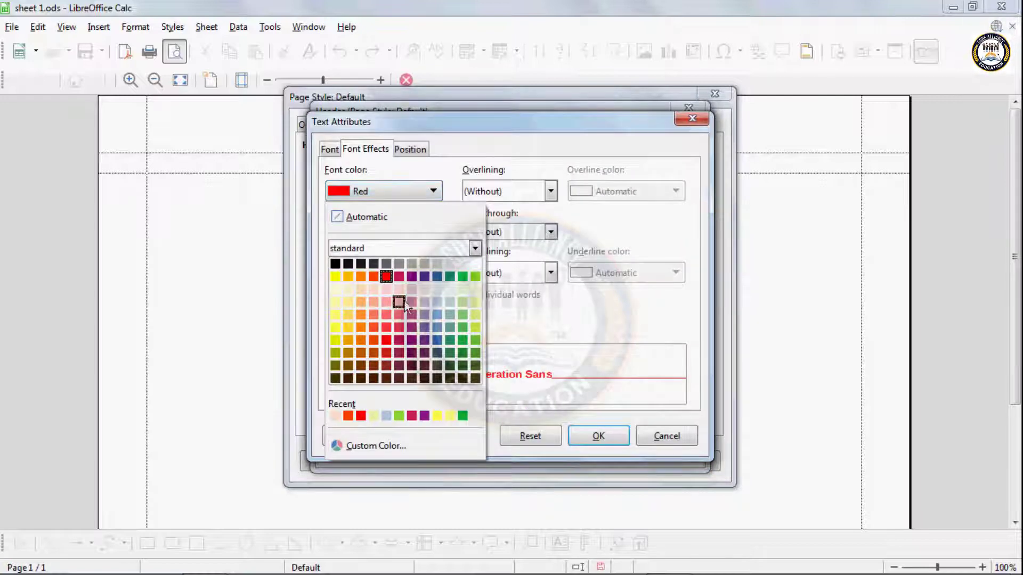
{"action": "left_click", "coordinate": [413, 329]}
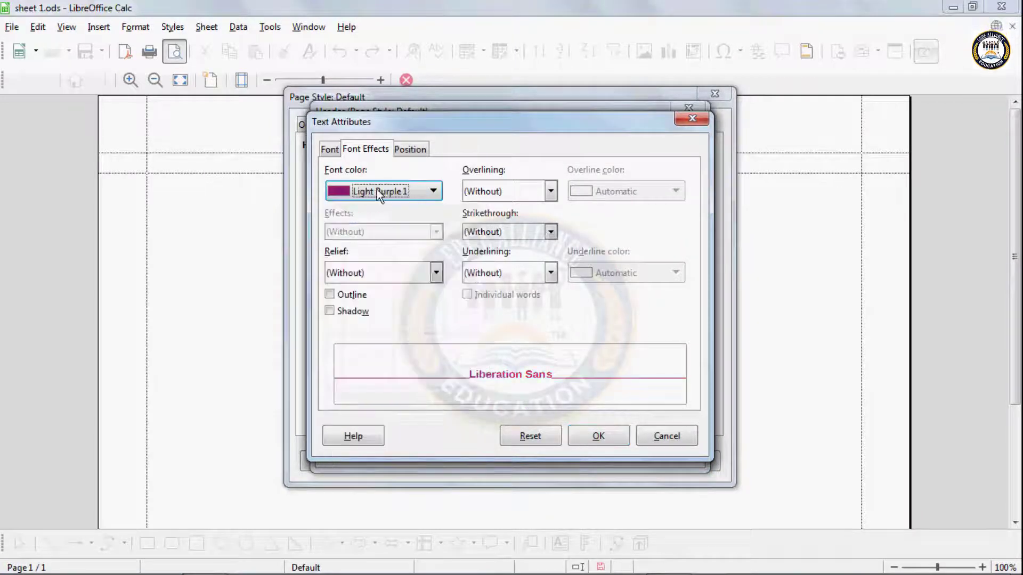
{"action": "left_click", "coordinate": [329, 149]}
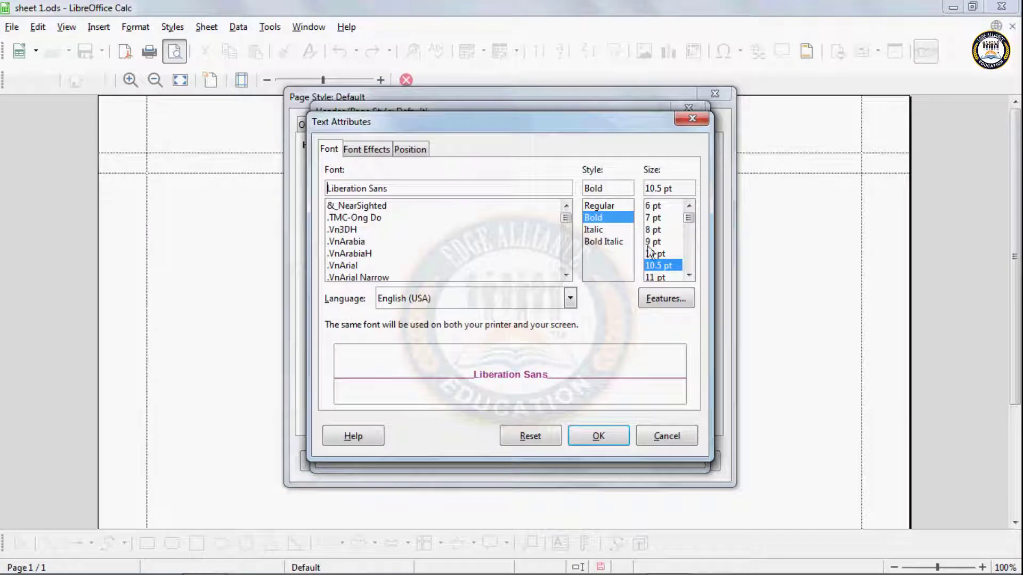
{"action": "left_click", "coordinate": [363, 265]}
{"action": "left_click", "coordinate": [597, 436]}
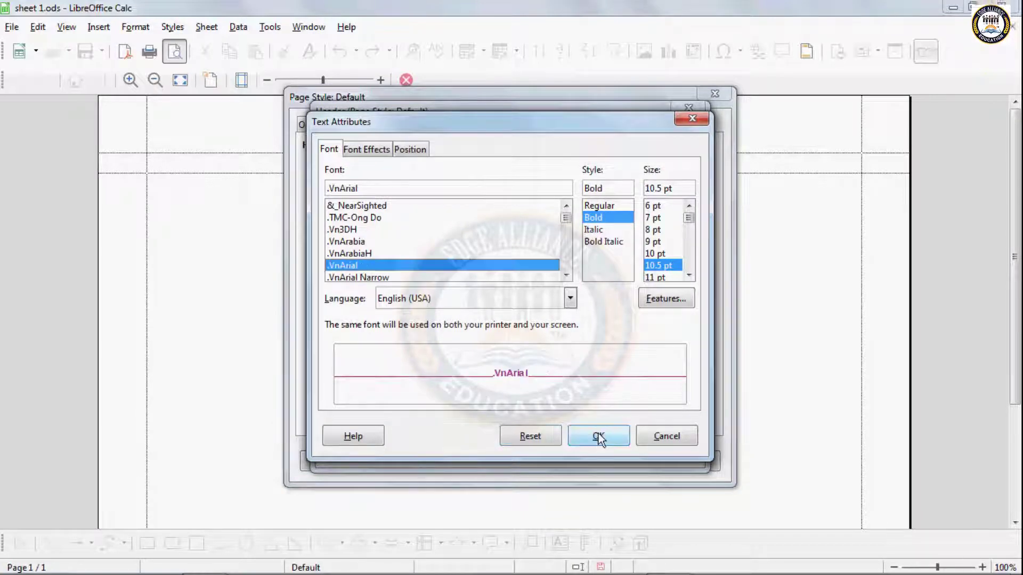
{"action": "left_click", "coordinate": [582, 453]}
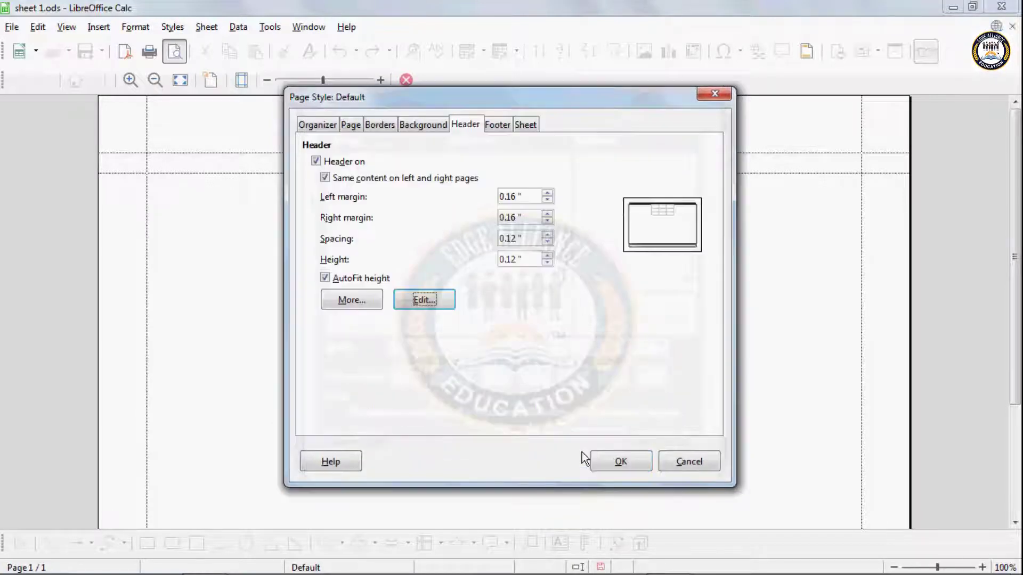
{"action": "left_click", "coordinate": [633, 460]}
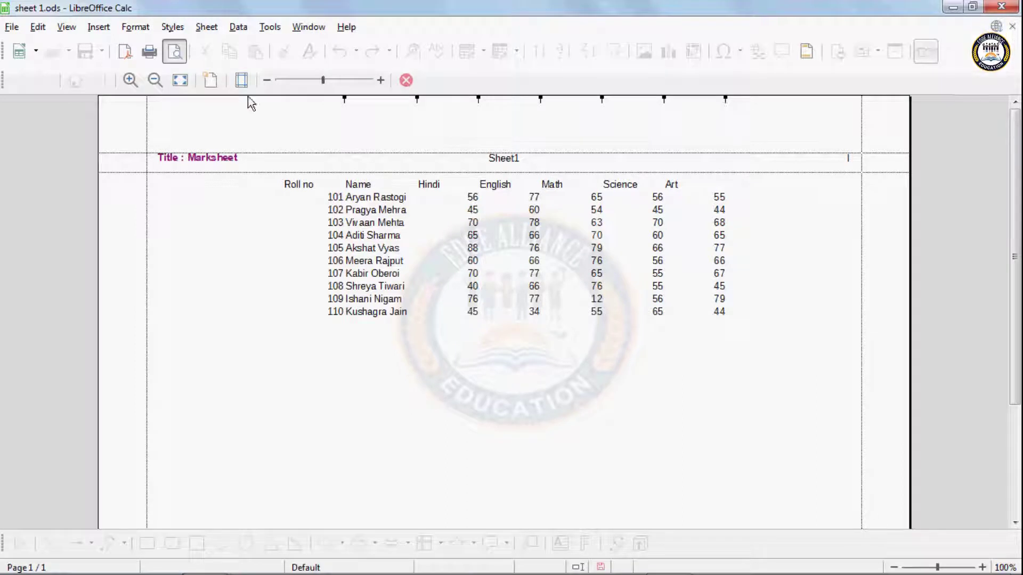
In the page style's footer settings, set both the left and right margins to 0.14".
{"action": "left_click", "coordinate": [212, 80]}
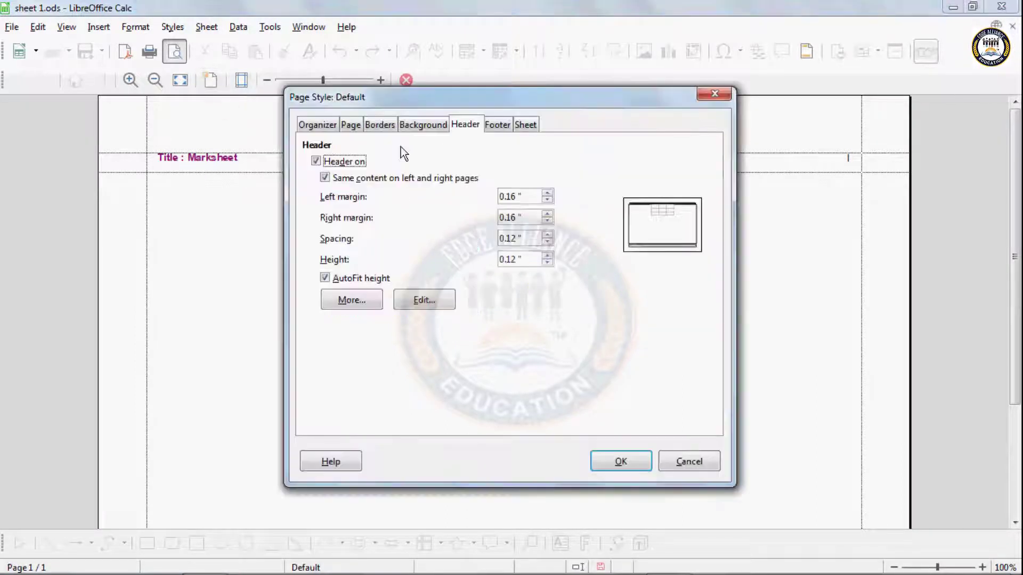
{"action": "left_click", "coordinate": [496, 124]}
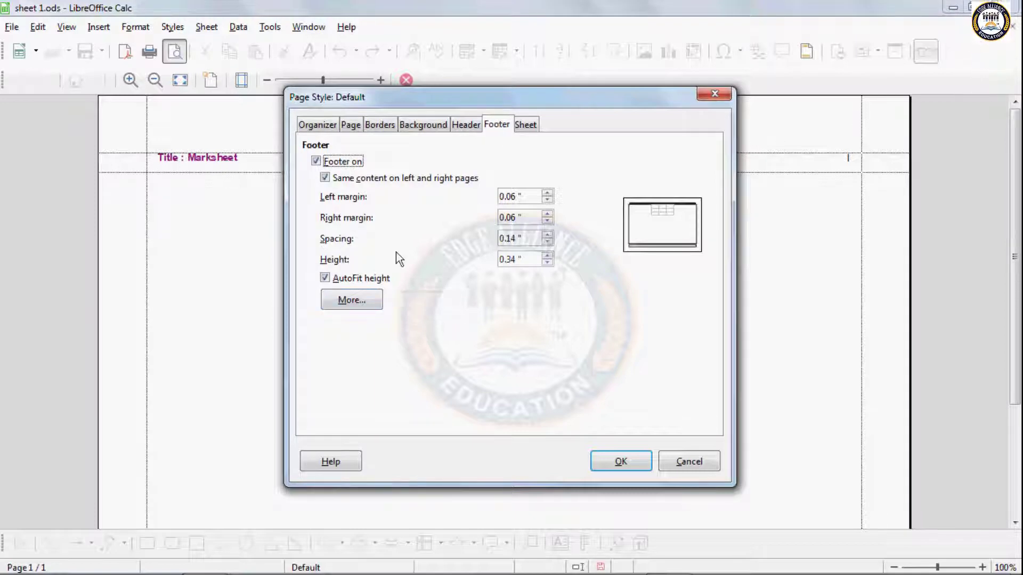
{"action": "left_click", "coordinate": [548, 194]}
{"action": "left_click", "coordinate": [547, 194]}
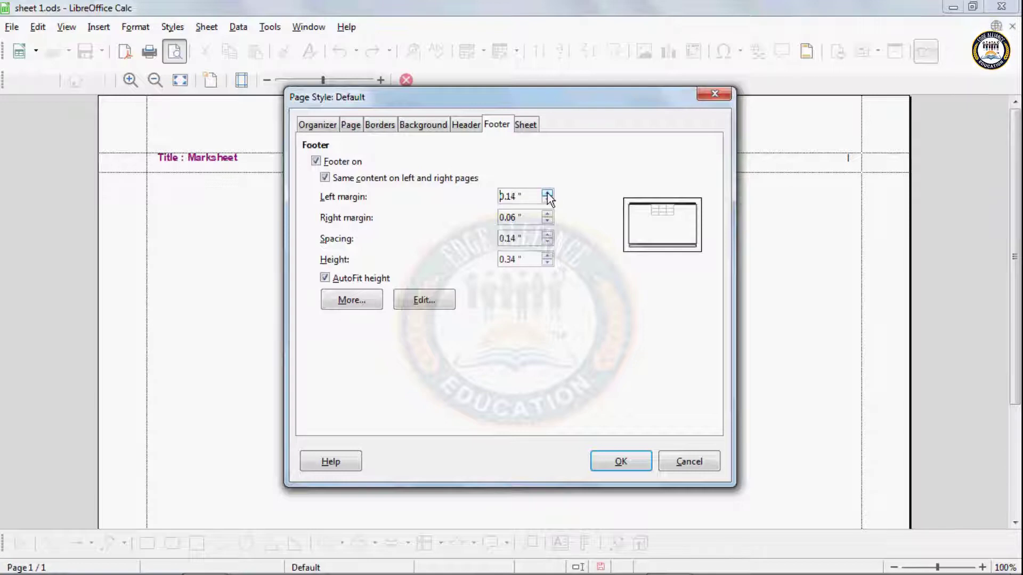
{"action": "left_click", "coordinate": [547, 215]}
{"action": "left_click", "coordinate": [547, 214]}
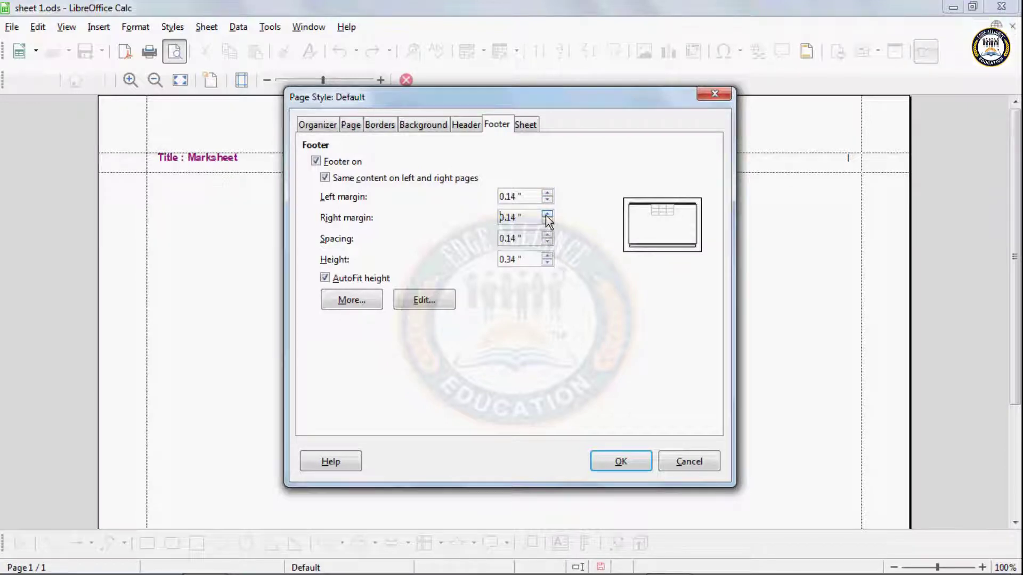
Set the footer spacing to 0.06" and the footer height to 0.20".
{"action": "left_click", "coordinate": [548, 242]}
{"action": "left_click", "coordinate": [548, 242]}
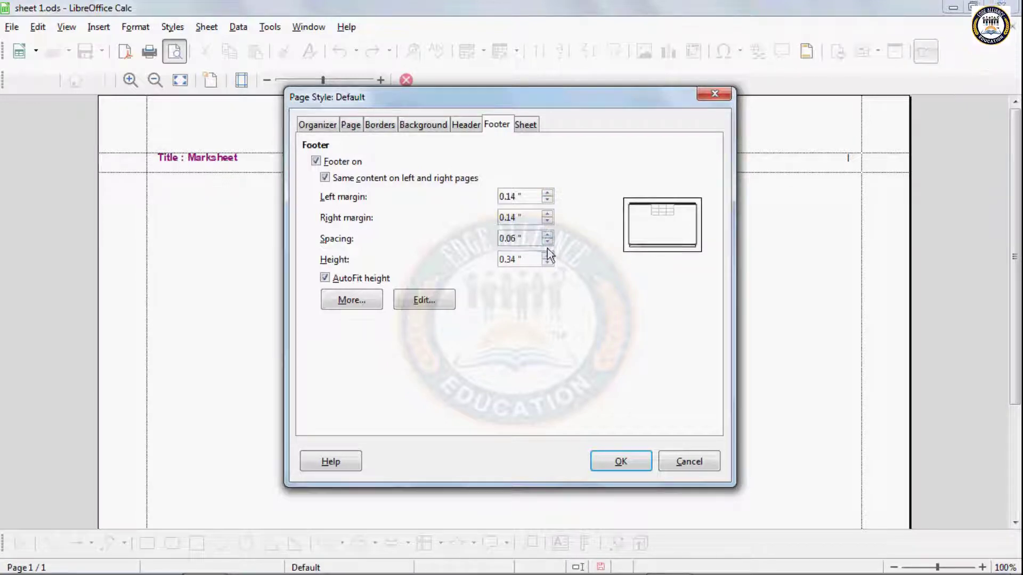
{"action": "left_click", "coordinate": [547, 262]}
{"action": "left_click", "coordinate": [548, 262]}
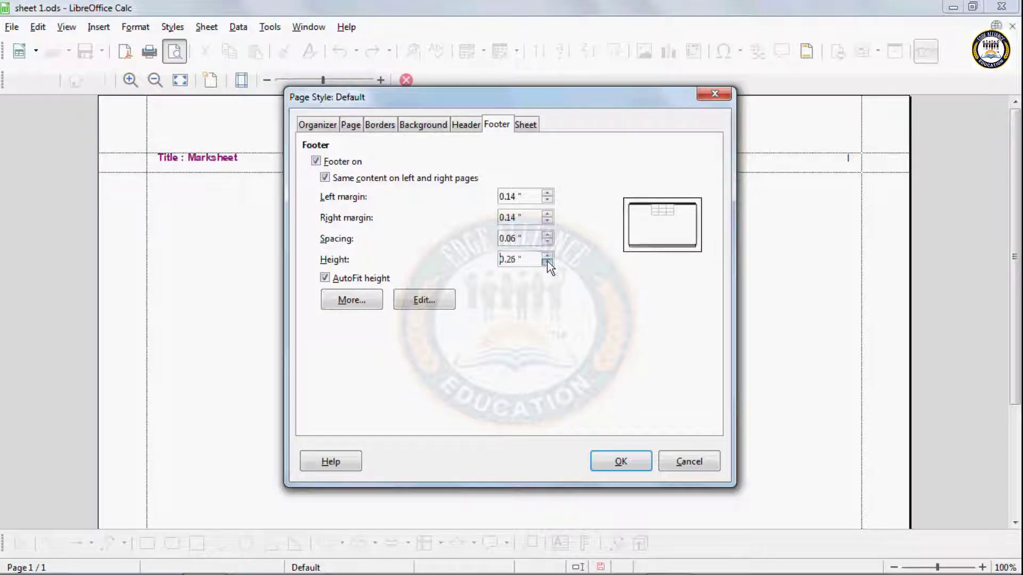
{"action": "left_click", "coordinate": [547, 262]}
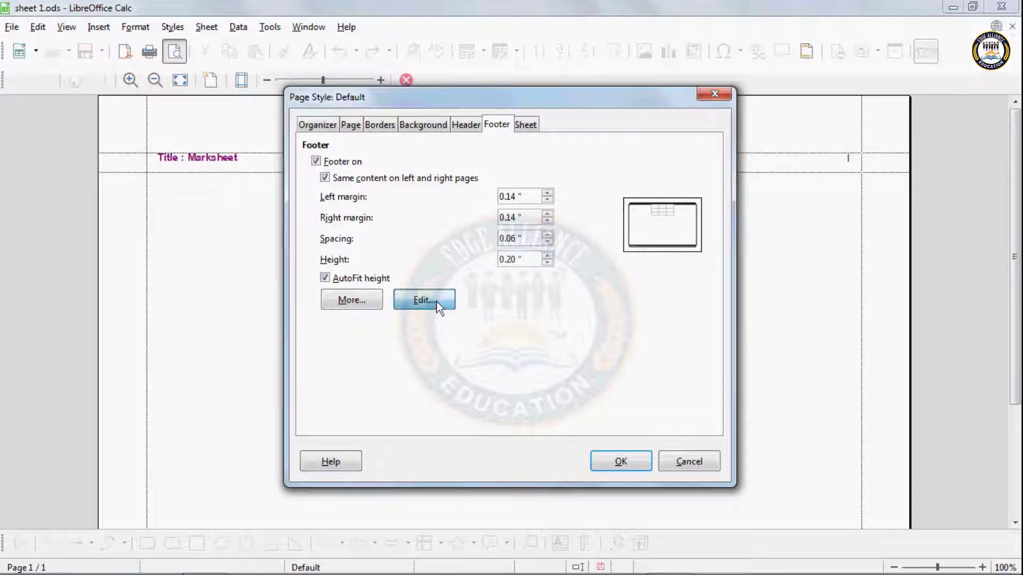
Insert the page count, date and time fields in the footer's left, center and right areas respectively, and apply them to the page.
{"action": "left_click", "coordinate": [424, 300]}
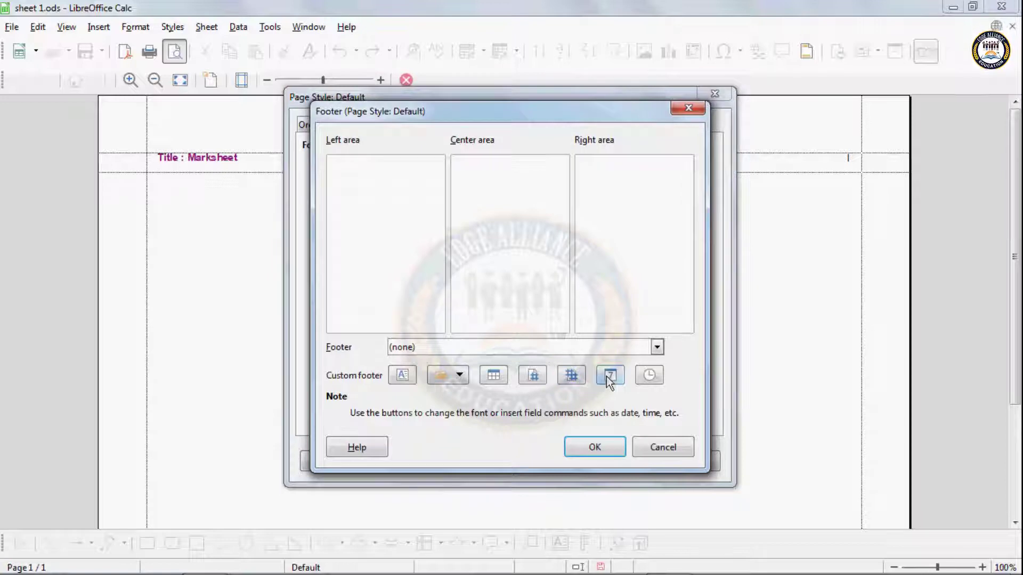
{"action": "left_click", "coordinate": [583, 376]}
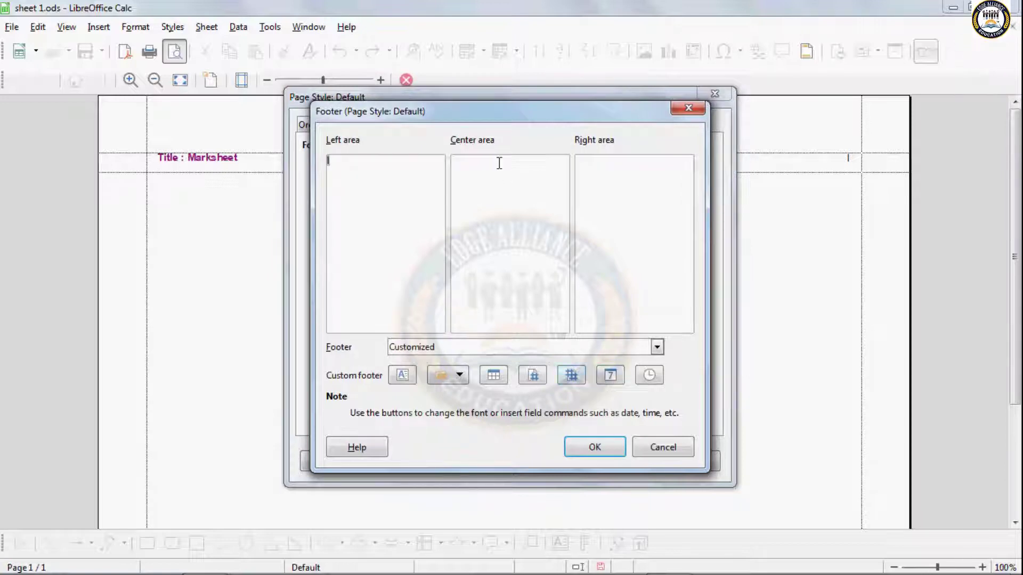
{"action": "left_click", "coordinate": [498, 160]}
{"action": "left_click", "coordinate": [606, 376]}
{"action": "left_click", "coordinate": [604, 170]}
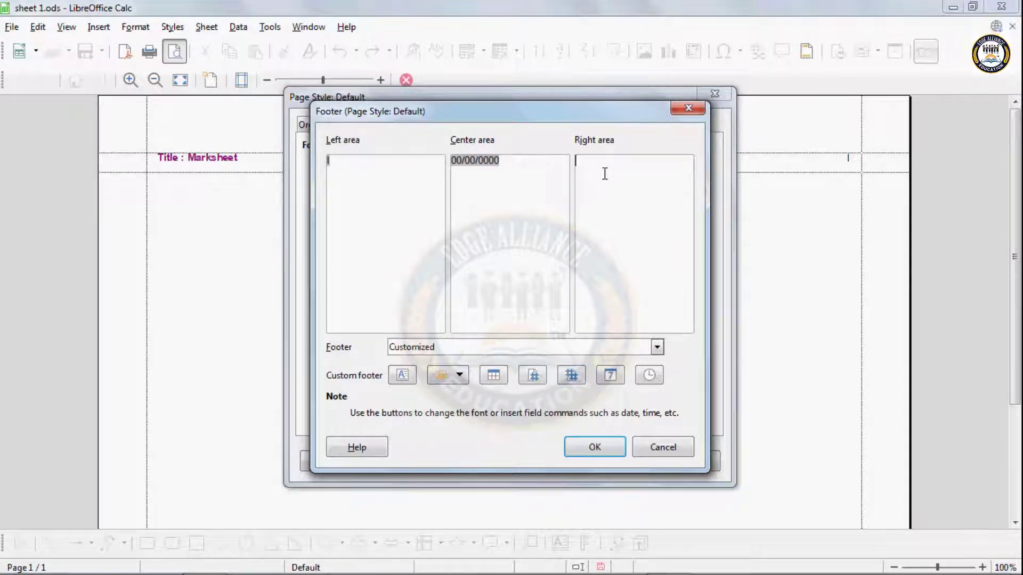
{"action": "left_click", "coordinate": [650, 378]}
{"action": "left_click", "coordinate": [611, 450]}
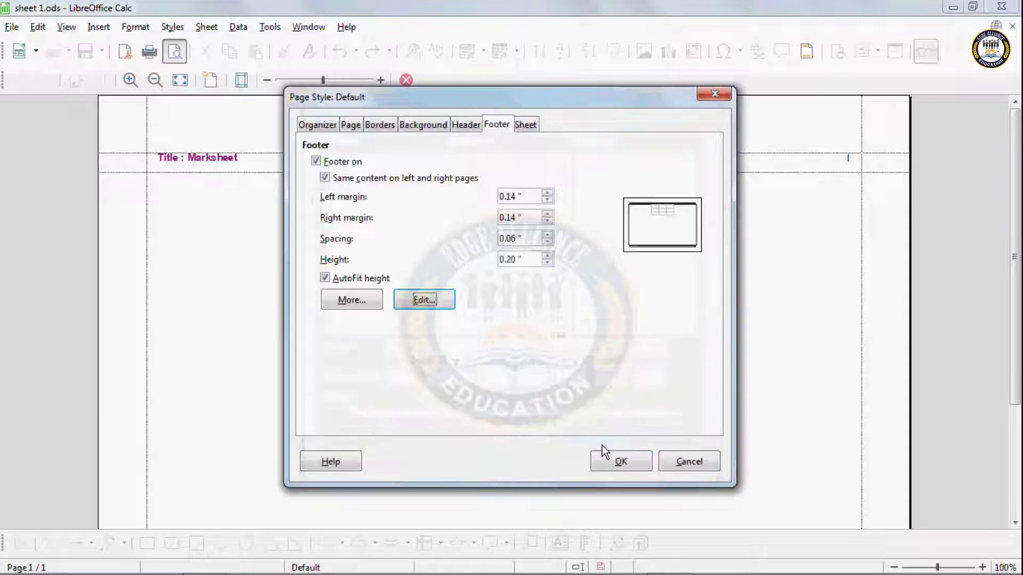
{"action": "left_click", "coordinate": [605, 461]}
{"action": "scroll", "coordinate": [605, 461], "scroll_direction": "down", "scroll_amount": 3}
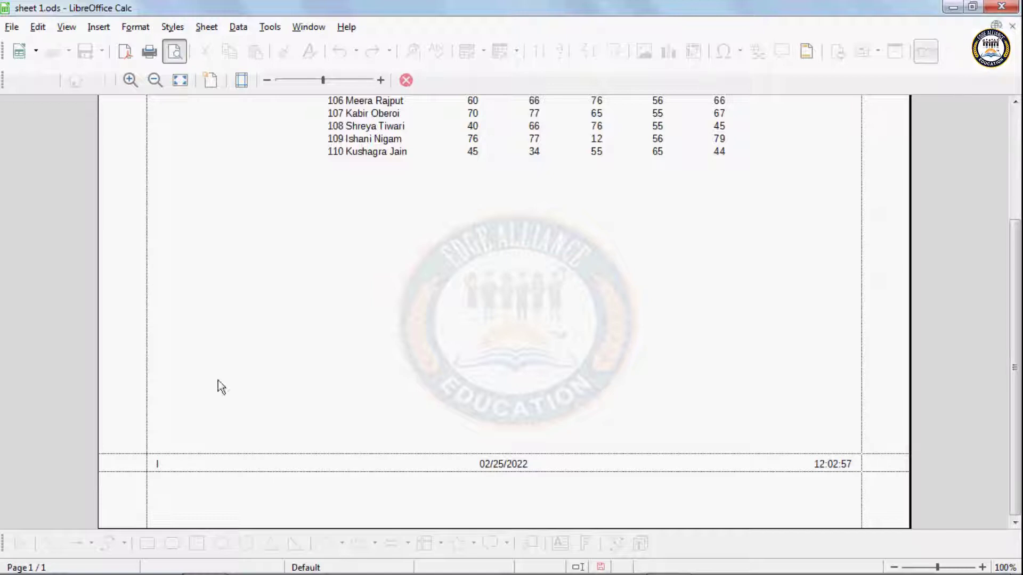
Clear the fields from the footer's left, center and right areas and apply the emptied footer to the page style.
{"action": "left_click", "coordinate": [210, 81]}
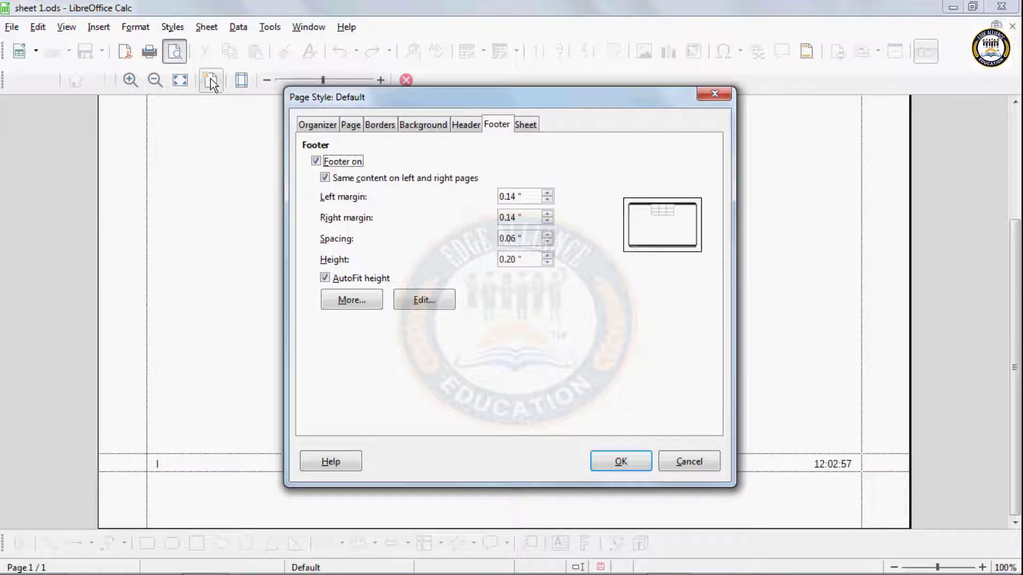
{"action": "left_click", "coordinate": [438, 296]}
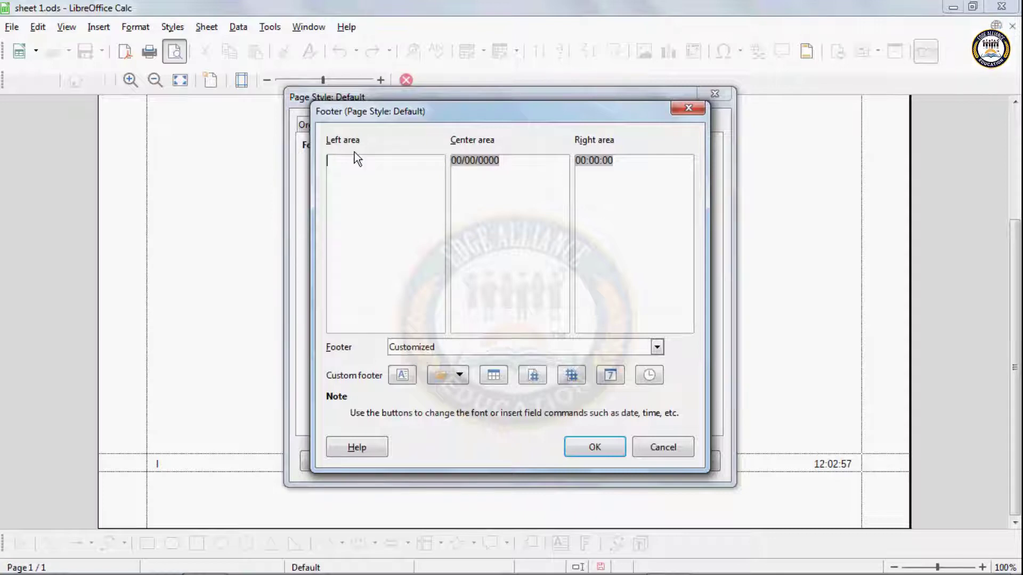
{"action": "left_click_drag", "start_coordinate": [512, 162], "coordinate": [426, 157]}
{"action": "key", "text": "Delete"}
{"action": "left_click_drag", "start_coordinate": [646, 157], "coordinate": [522, 160]}
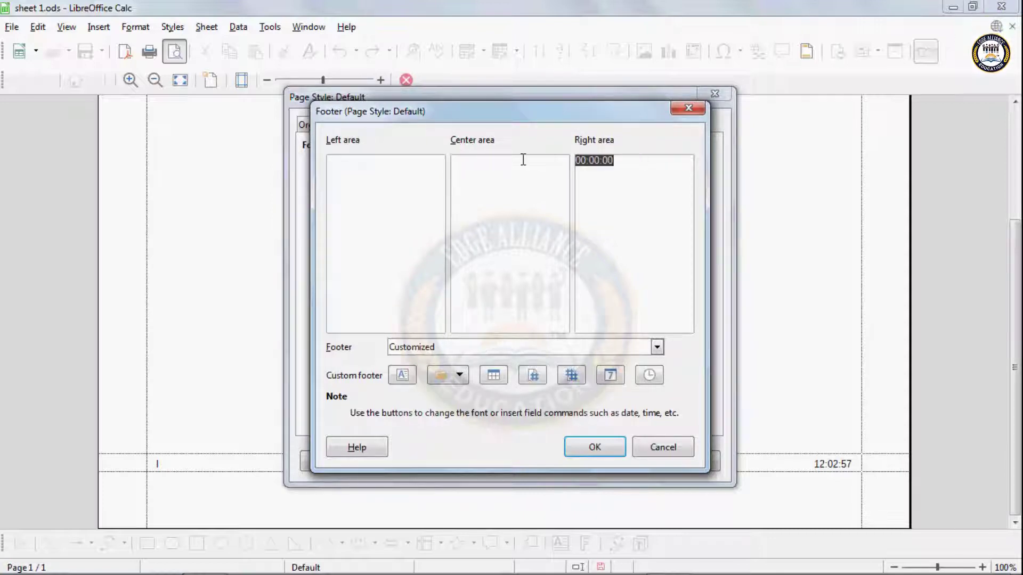
{"action": "key", "text": "Delete"}
{"action": "left_click", "coordinate": [595, 447]}
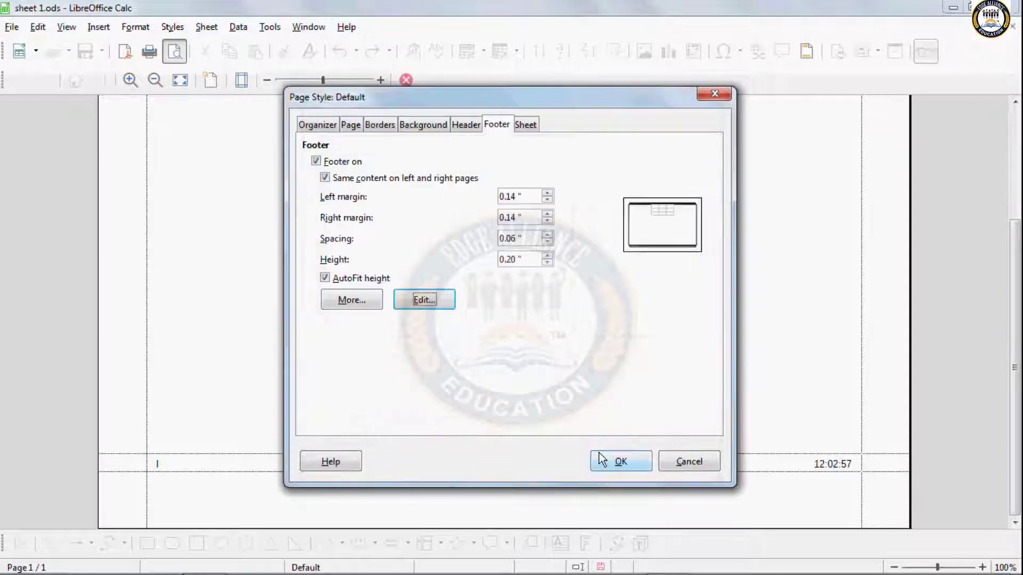
{"action": "left_click", "coordinate": [600, 456]}
{"action": "scroll", "coordinate": [472, 473], "scroll_direction": "up", "scroll_amount": 3}
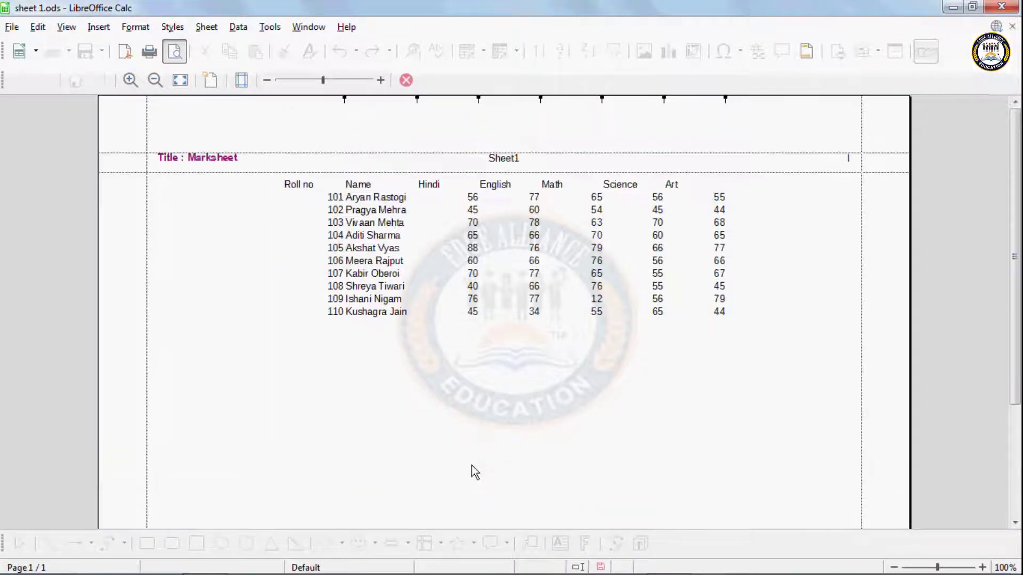
Turn off the header in the page style and apply the change.
{"action": "left_click", "coordinate": [209, 80]}
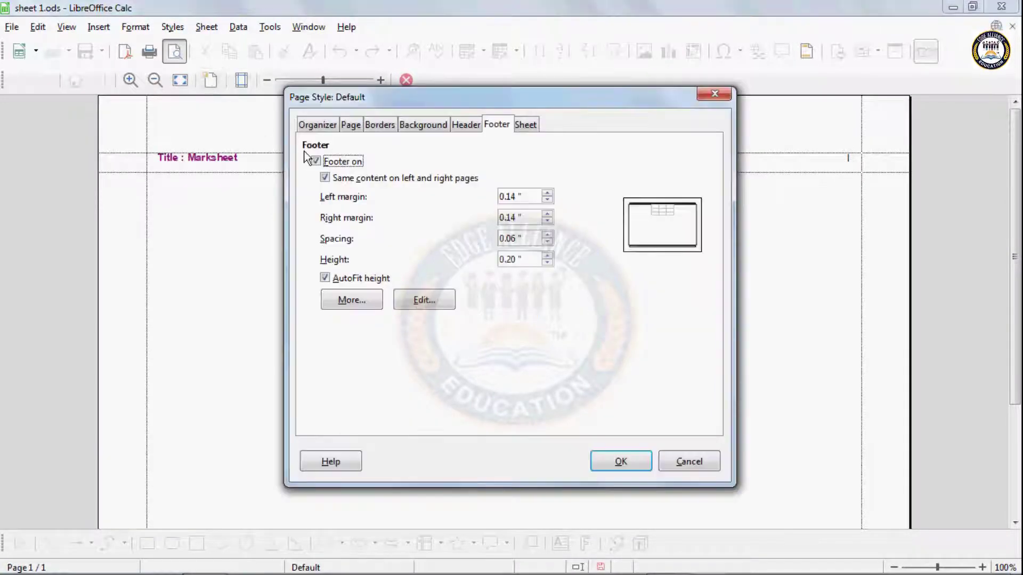
{"action": "left_click", "coordinate": [456, 124]}
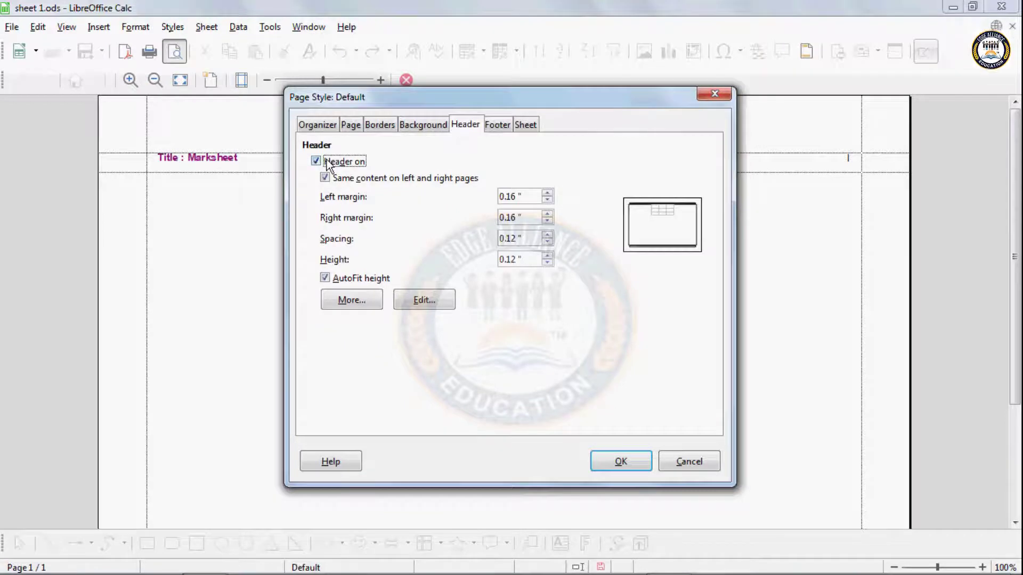
{"action": "left_click", "coordinate": [326, 162]}
{"action": "left_click", "coordinate": [620, 463]}
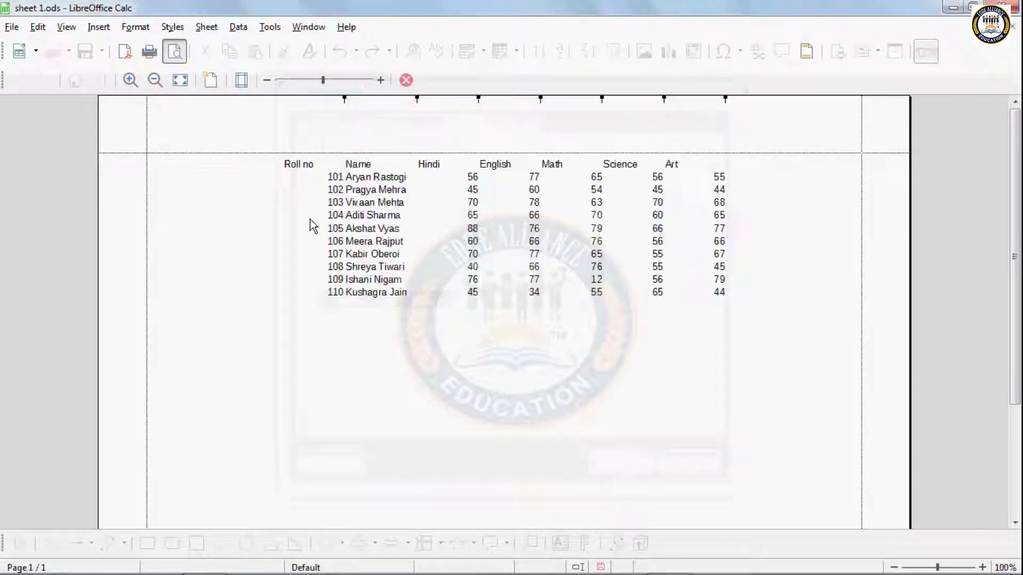
Turn the page style's header back on, clear its left and center areas, and apply the emptied header.
{"action": "left_click", "coordinate": [216, 81]}
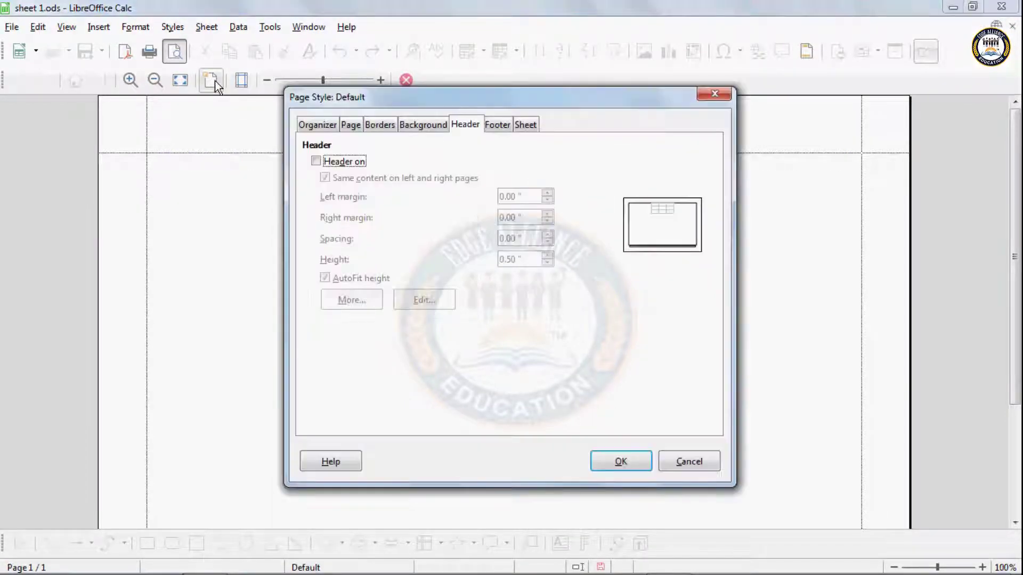
{"action": "left_click", "coordinate": [316, 161]}
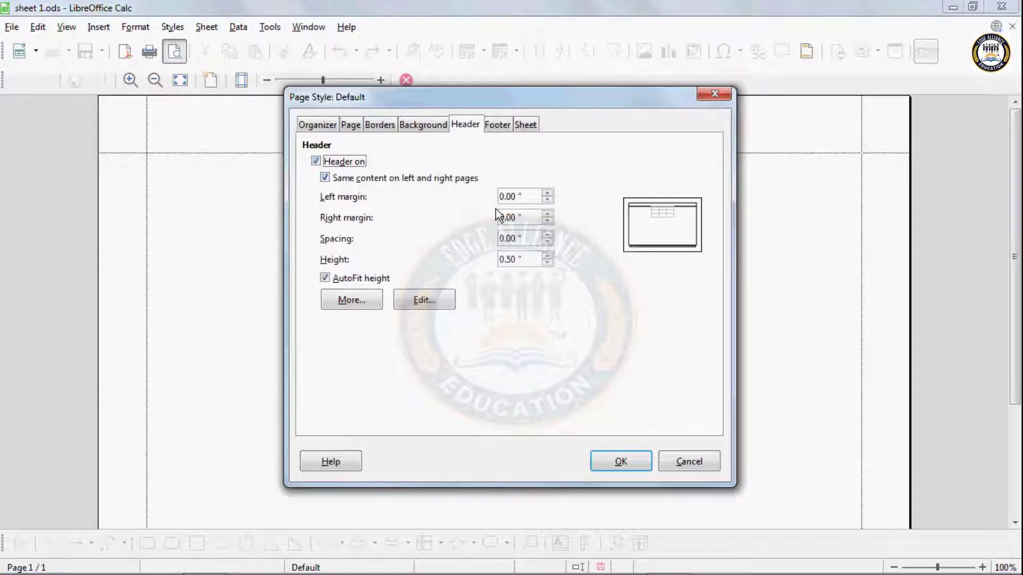
{"action": "left_click", "coordinate": [424, 300]}
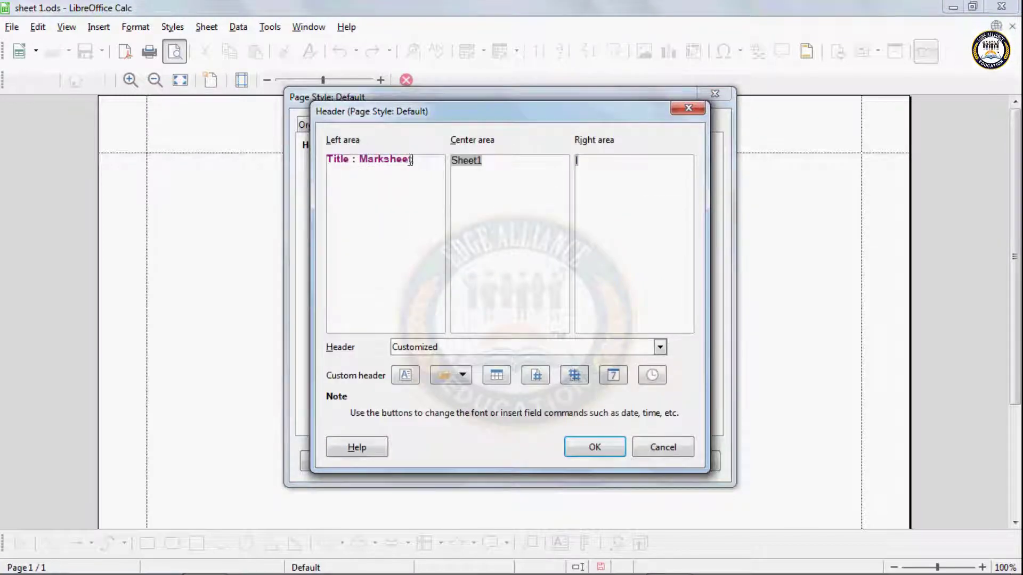
{"action": "left_click_drag", "start_coordinate": [410, 161], "coordinate": [232, 139]}
{"action": "key", "text": "BackSpace"}
{"action": "key", "text": "Tab"}
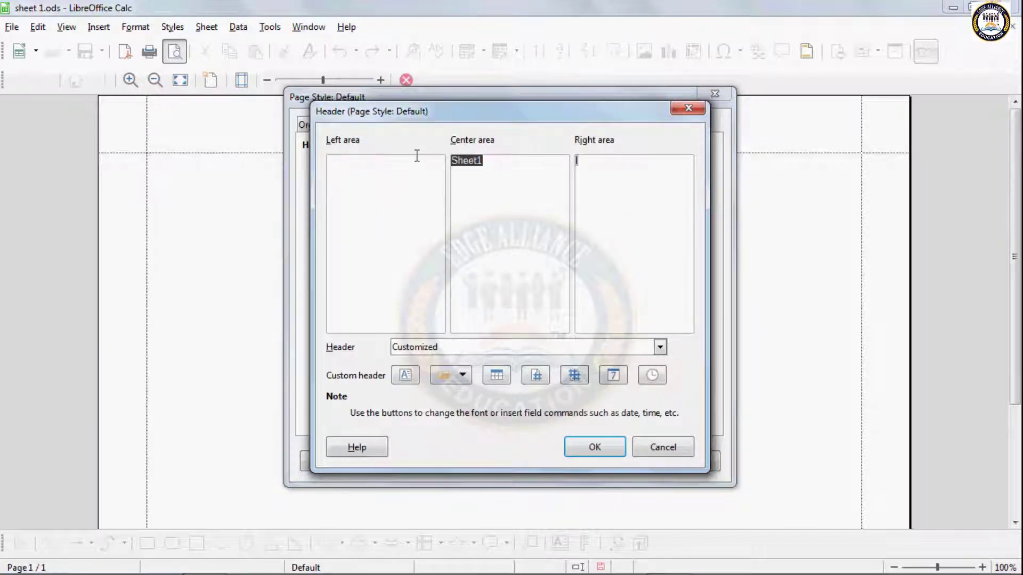
{"action": "key", "text": "BackSpace"}
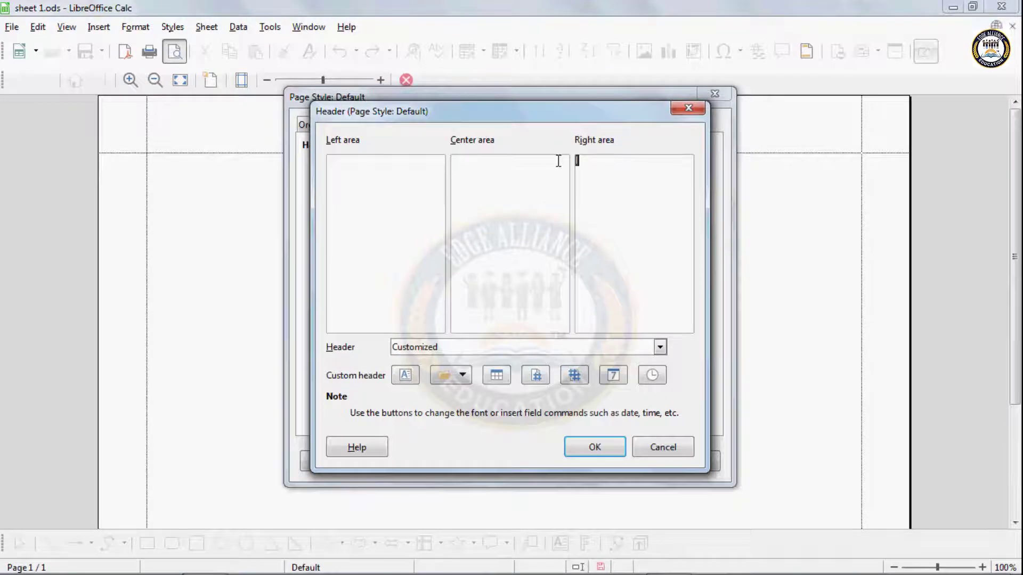
{"action": "left_click", "coordinate": [594, 447]}
{"action": "left_click", "coordinate": [619, 461]}
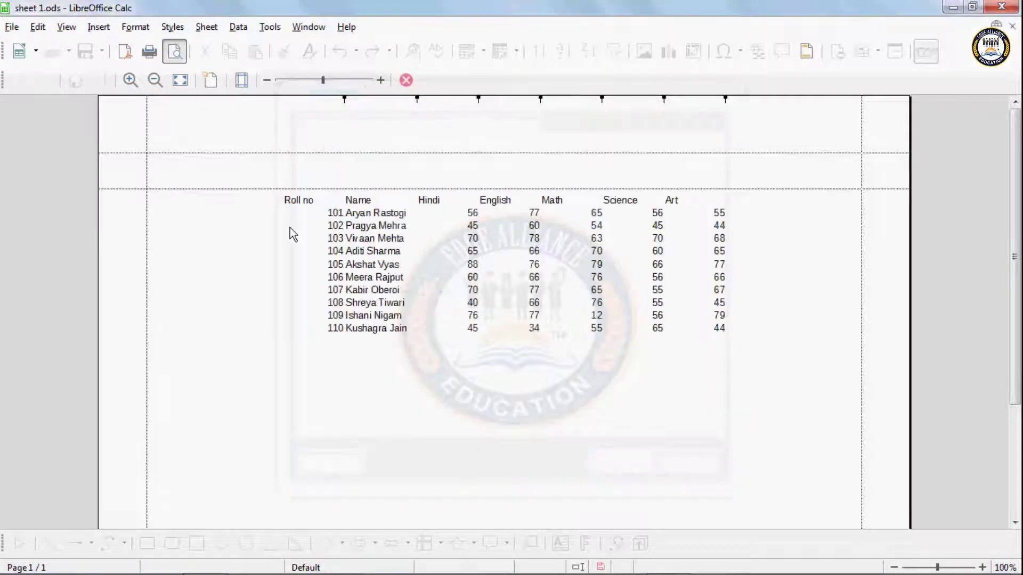
Try the page orders "Top to bottom, then right" and "Left to right, then down" in the page style, and discard the changes.
{"action": "left_click", "coordinate": [219, 82]}
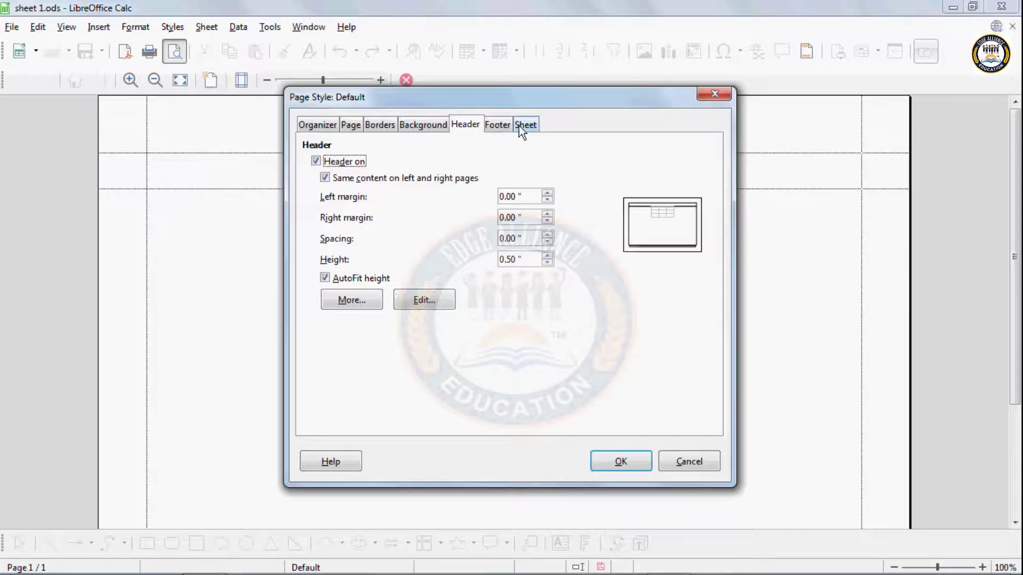
{"action": "left_click", "coordinate": [524, 126]}
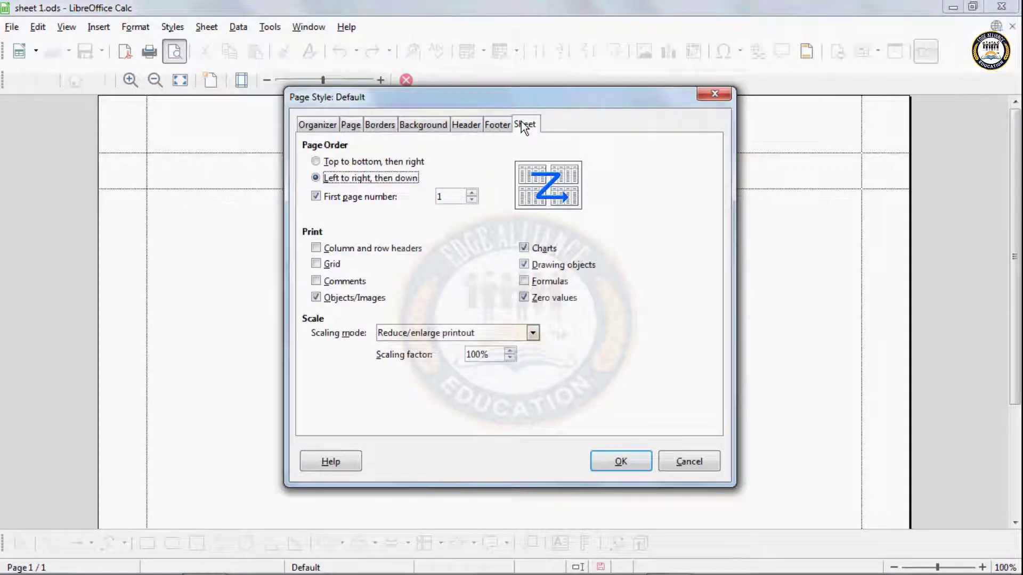
{"action": "left_click", "coordinate": [317, 161]}
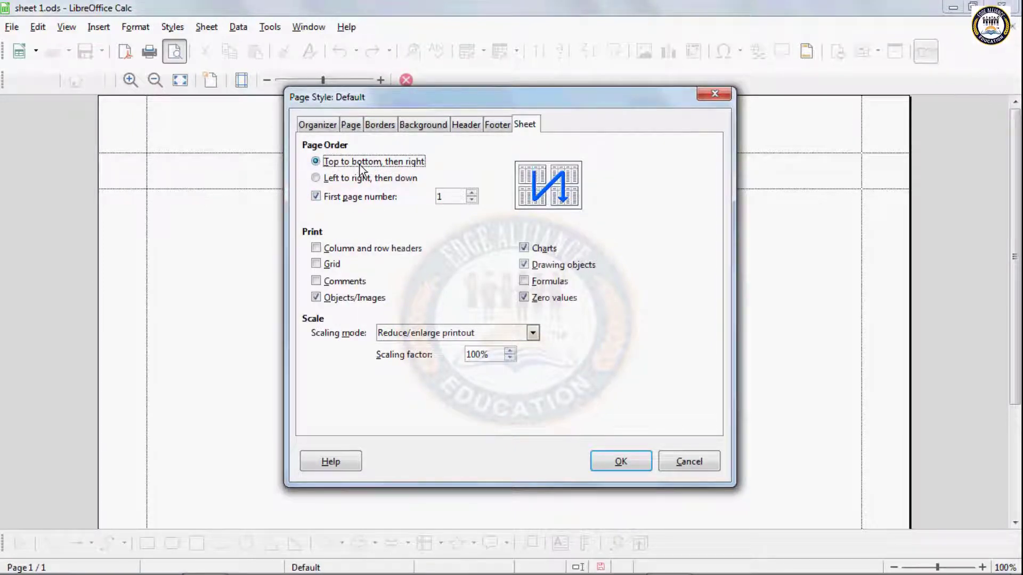
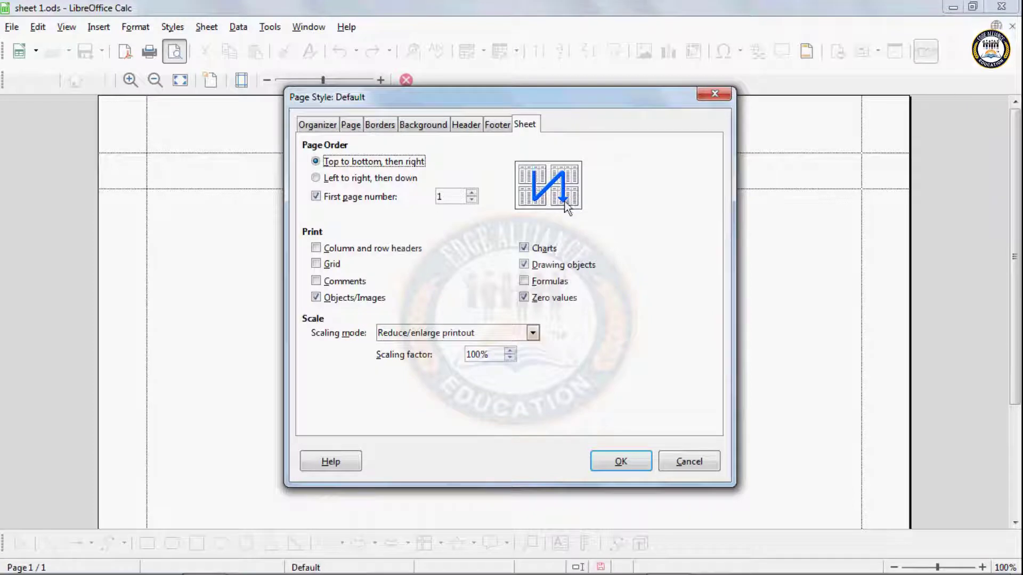
{"action": "left_click", "coordinate": [350, 180]}
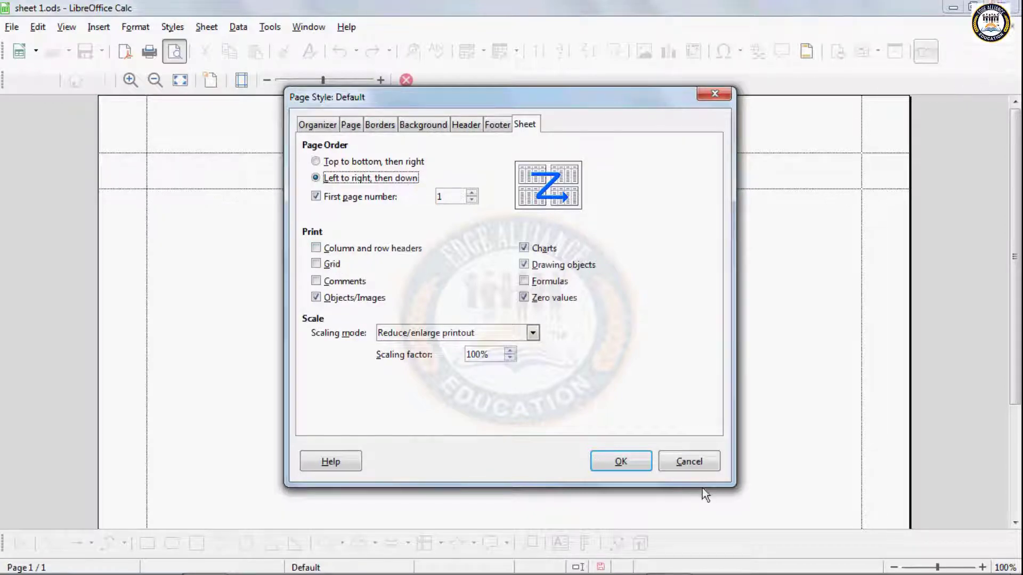
{"action": "left_click", "coordinate": [691, 463]}
Close print preview and draw an ellipse about 2.19" by 2.22" below the marks table, around columns A to C.
{"action": "left_click", "coordinate": [406, 80]}
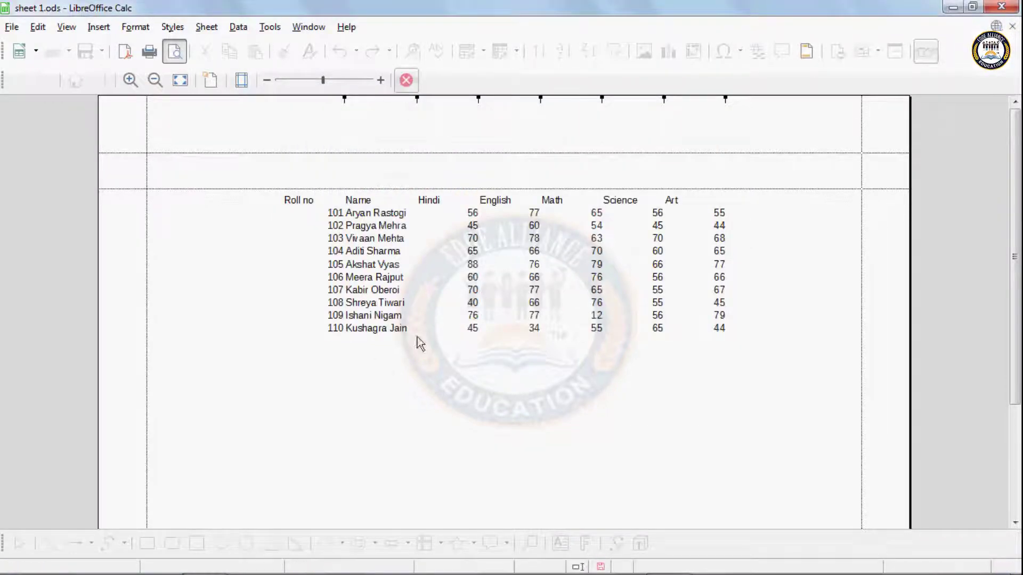
{"action": "left_click", "coordinate": [222, 544]}
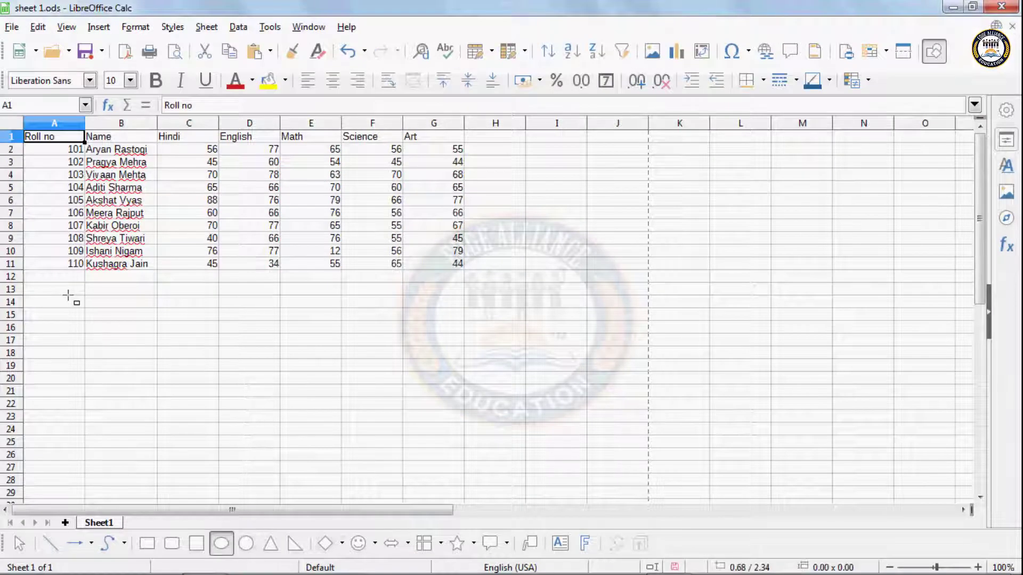
{"action": "left_click_drag", "start_coordinate": [65, 284], "coordinate": [216, 443]}
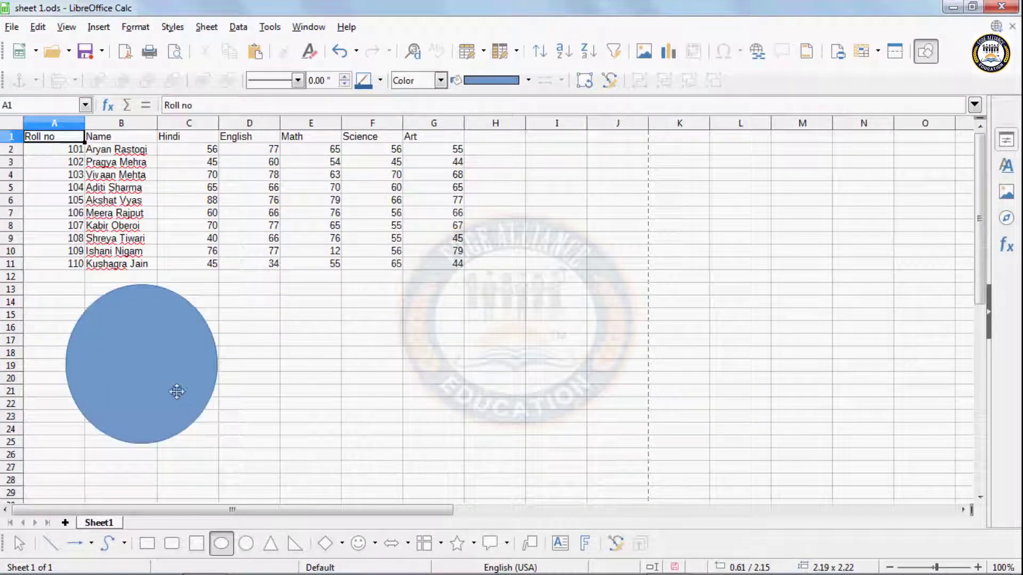
{"action": "left_click_drag", "start_coordinate": [158, 368], "coordinate": [166, 372]}
{"action": "key", "text": "Escape"}
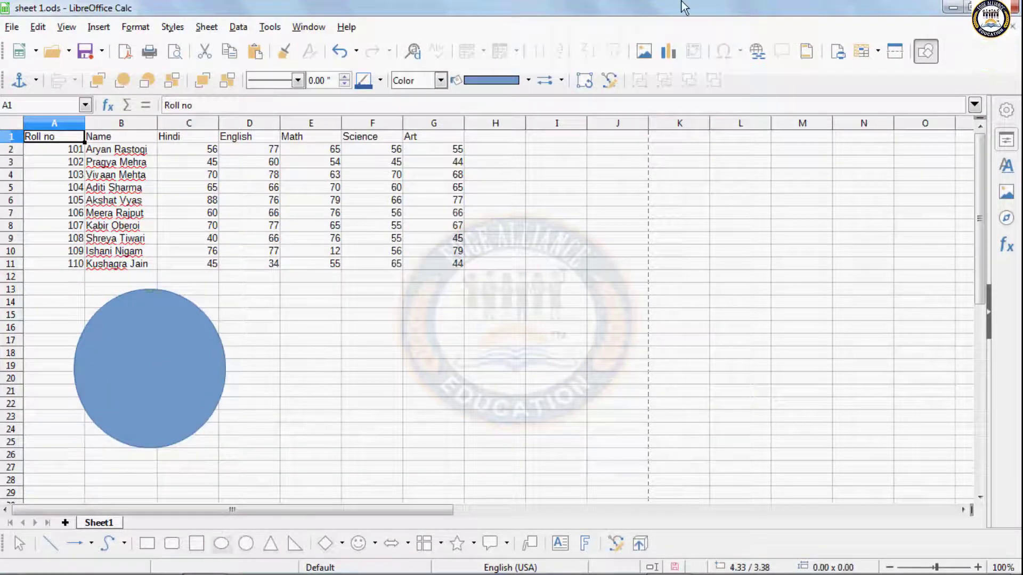
Insert the picture 7205.tmp.jpg from the Pictures library into the sheet.
{"action": "left_click", "coordinate": [651, 51]}
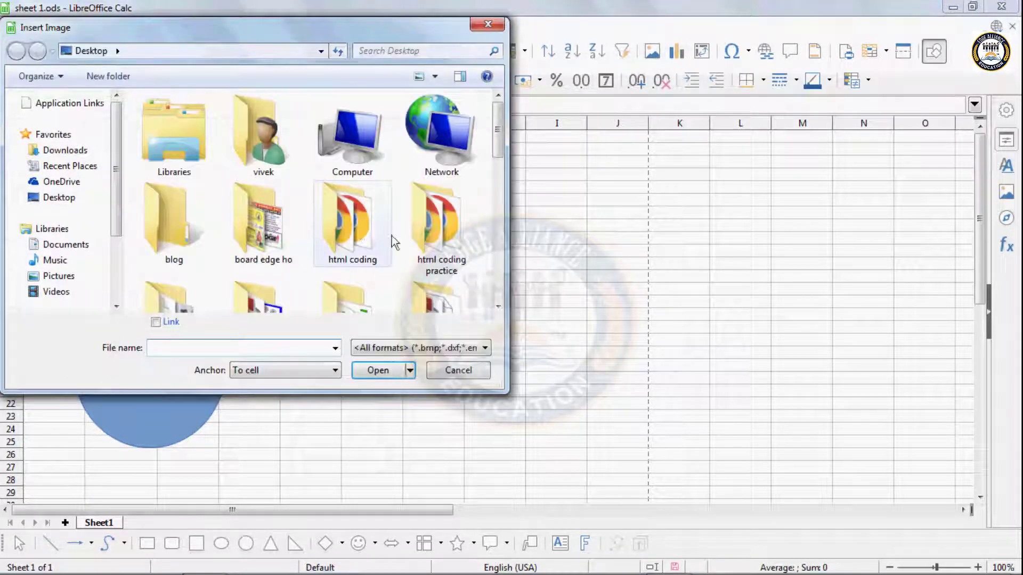
{"action": "scroll", "coordinate": [500, 203], "scroll_direction": "down", "scroll_amount": 2}
{"action": "scroll", "coordinate": [500, 203], "scroll_direction": "down", "scroll_amount": 5}
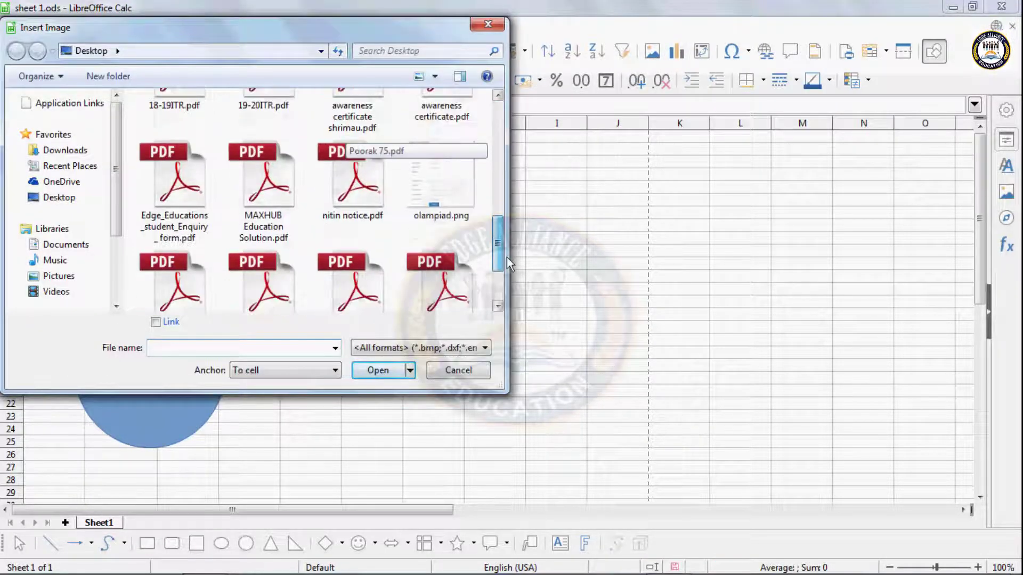
{"action": "scroll", "coordinate": [499, 204], "scroll_direction": "up", "scroll_amount": 10}
{"action": "left_click", "coordinate": [57, 276]}
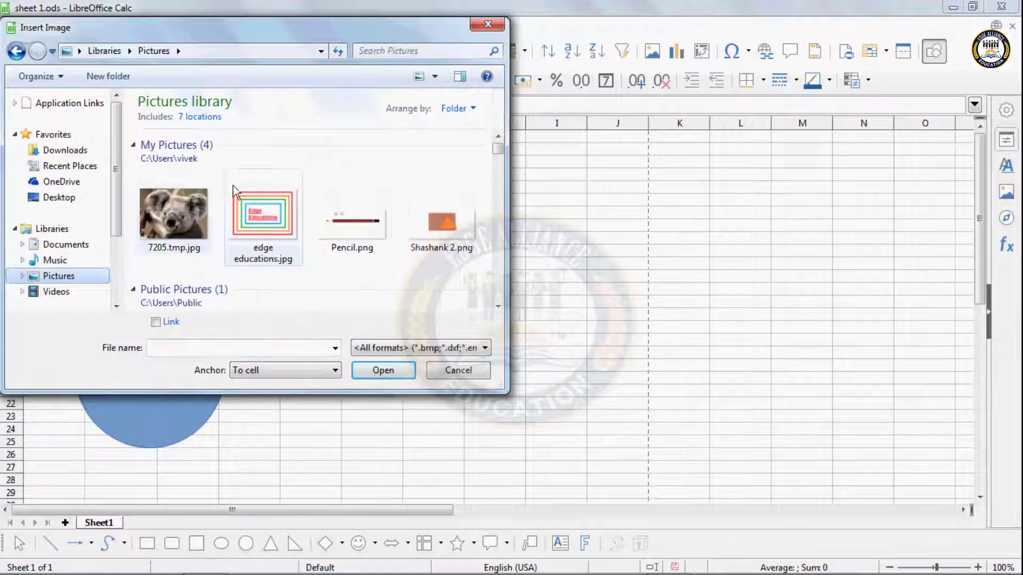
{"action": "left_click", "coordinate": [174, 213]}
{"action": "left_click", "coordinate": [376, 370]}
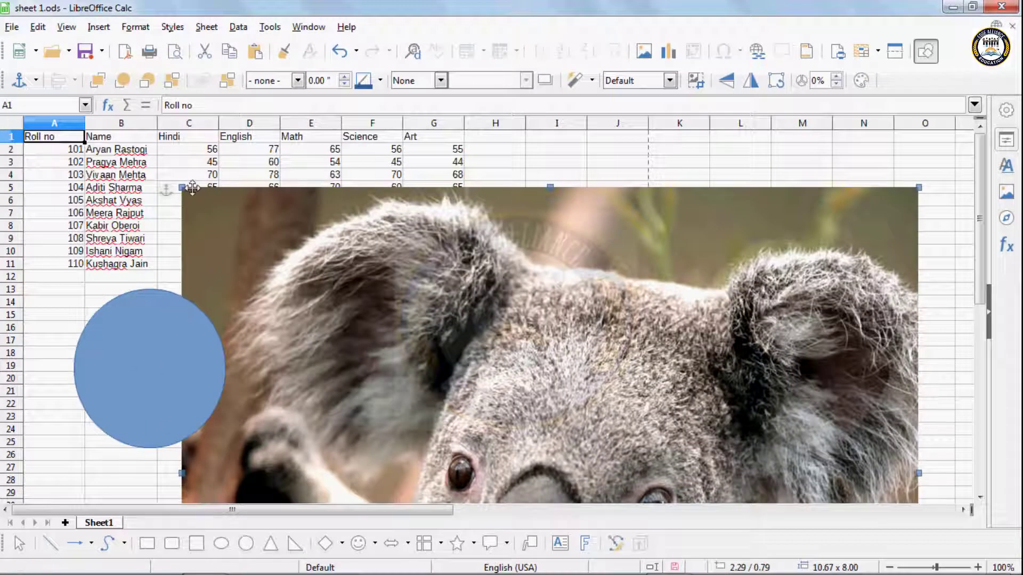
Shrink the koala picture to about 3.19" by 2.39" and place it below the table beside the blue circle.
{"action": "left_click_drag", "start_coordinate": [319, 202], "coordinate": [376, 211]}
{"action": "left_click", "coordinate": [376, 202]}
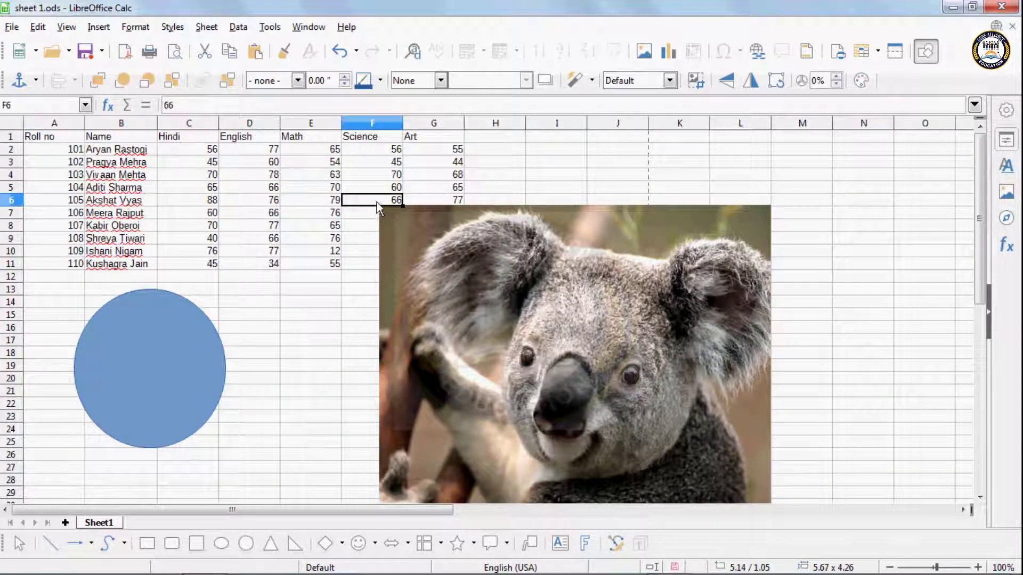
{"action": "left_click", "coordinate": [380, 205]}
{"action": "left_click_drag", "start_coordinate": [380, 206], "coordinate": [551, 338]}
{"action": "left_click_drag", "start_coordinate": [641, 377], "coordinate": [349, 326]}
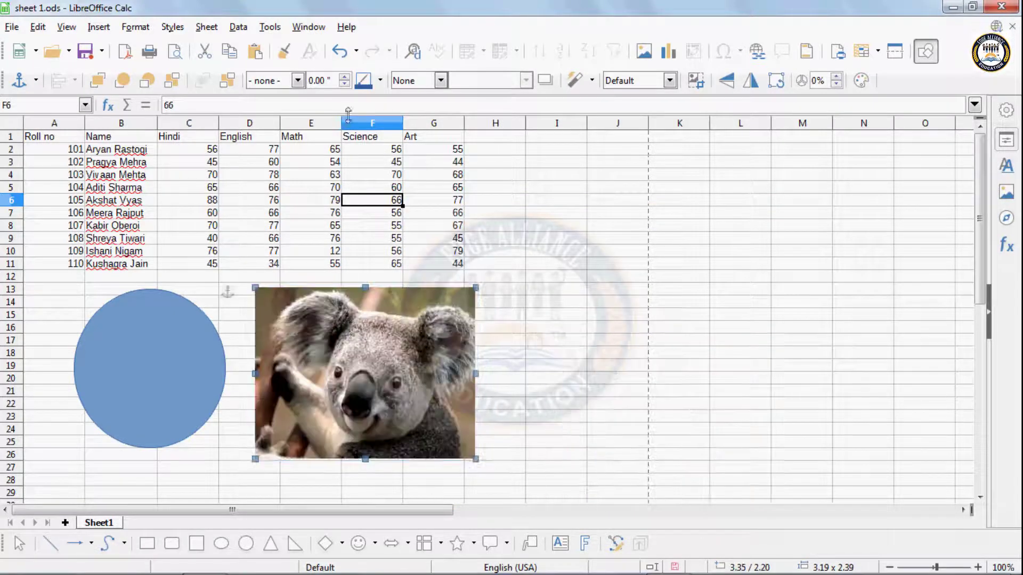
Open print preview and enable printing of column and row headers in the page style.
{"action": "left_click", "coordinate": [174, 52]}
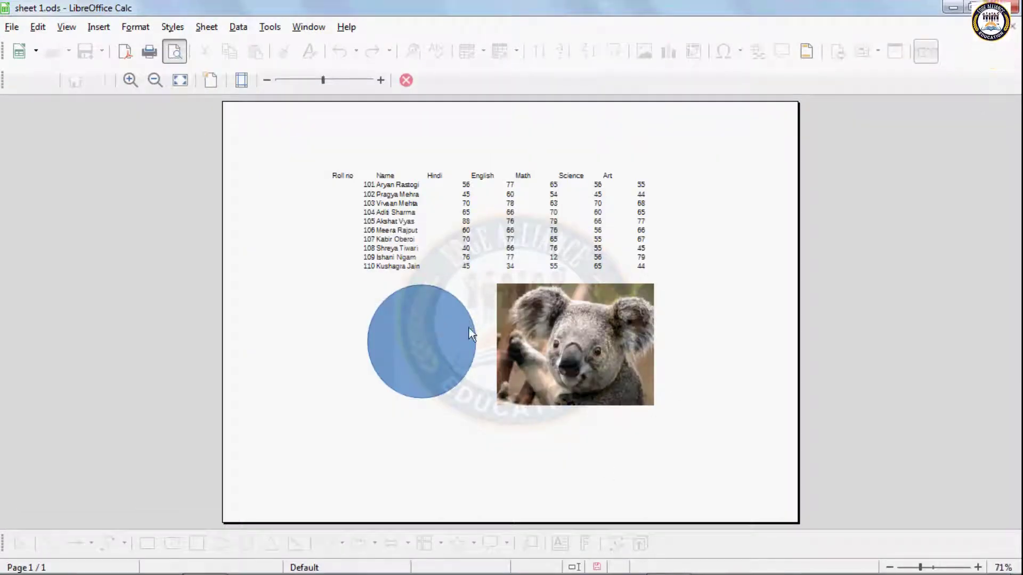
{"action": "left_click", "coordinate": [211, 80]}
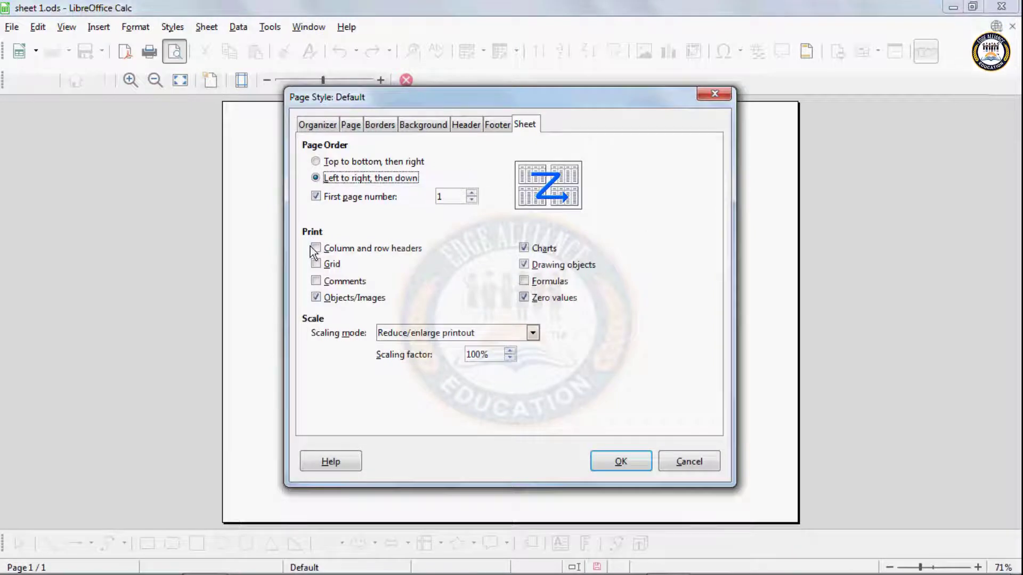
{"action": "left_click", "coordinate": [316, 249]}
{"action": "left_click", "coordinate": [626, 464]}
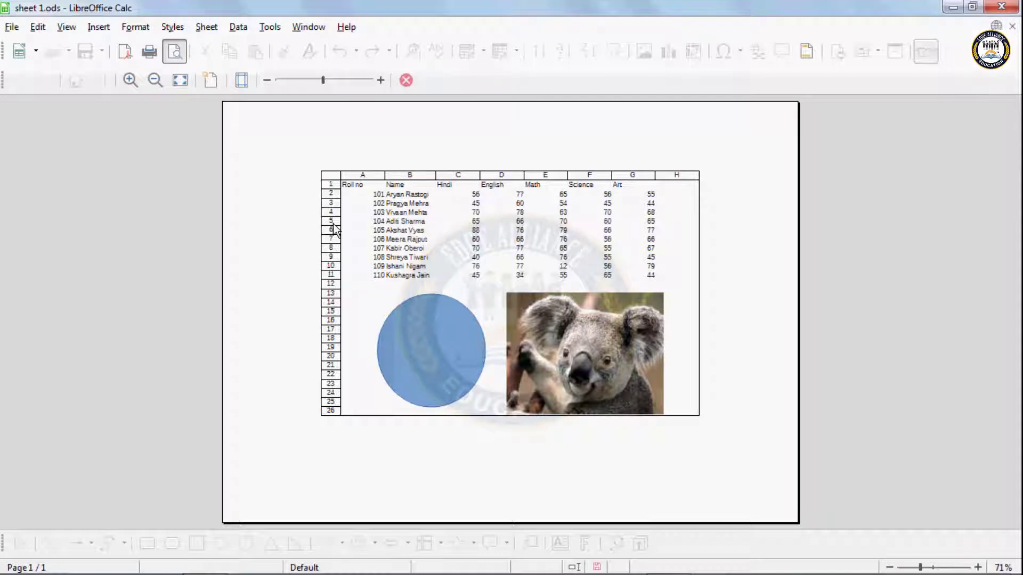
Disable printing of column and row headers in the page style and apply the change.
{"action": "left_click", "coordinate": [211, 81]}
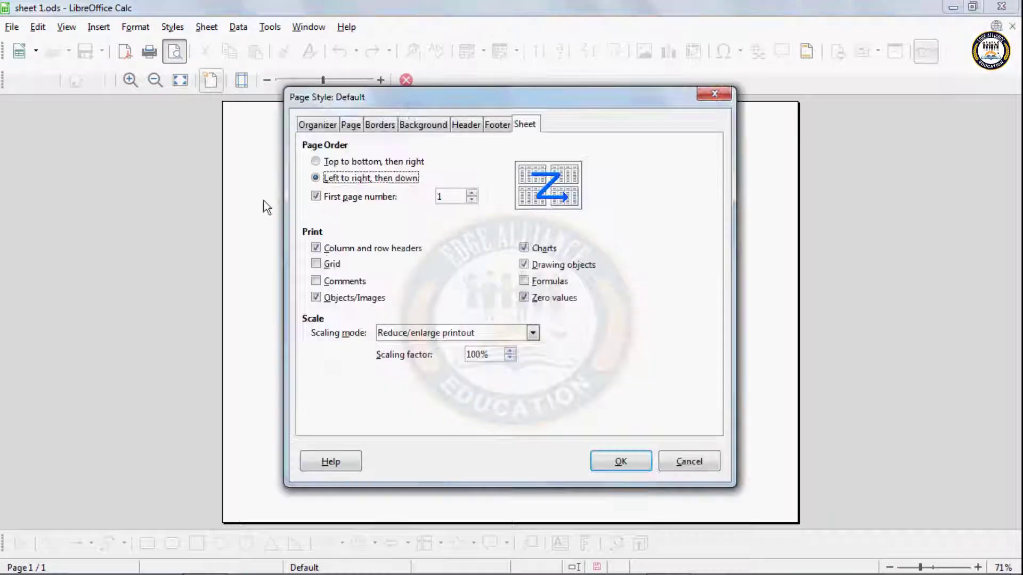
{"action": "left_click", "coordinate": [341, 248]}
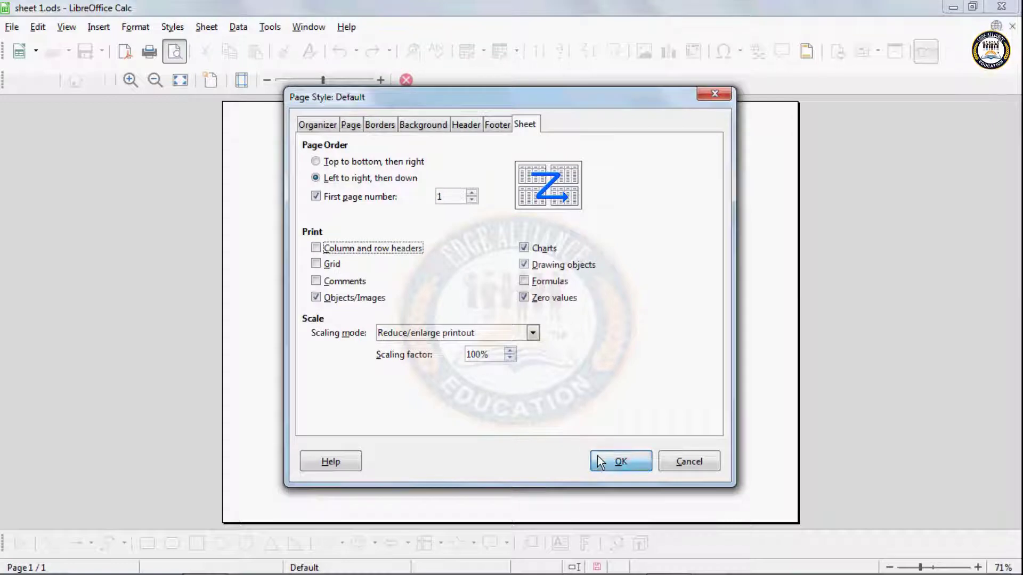
{"action": "left_click", "coordinate": [612, 461]}
Enable printing of the grid in the page style and apply it to the previewed page.
{"action": "left_click", "coordinate": [211, 81]}
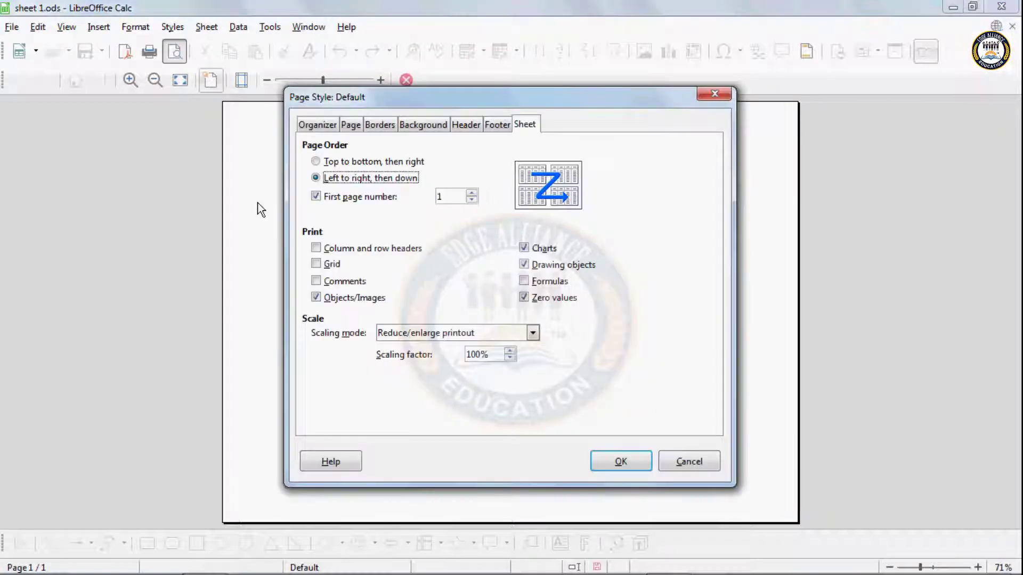
{"action": "left_click", "coordinate": [317, 264]}
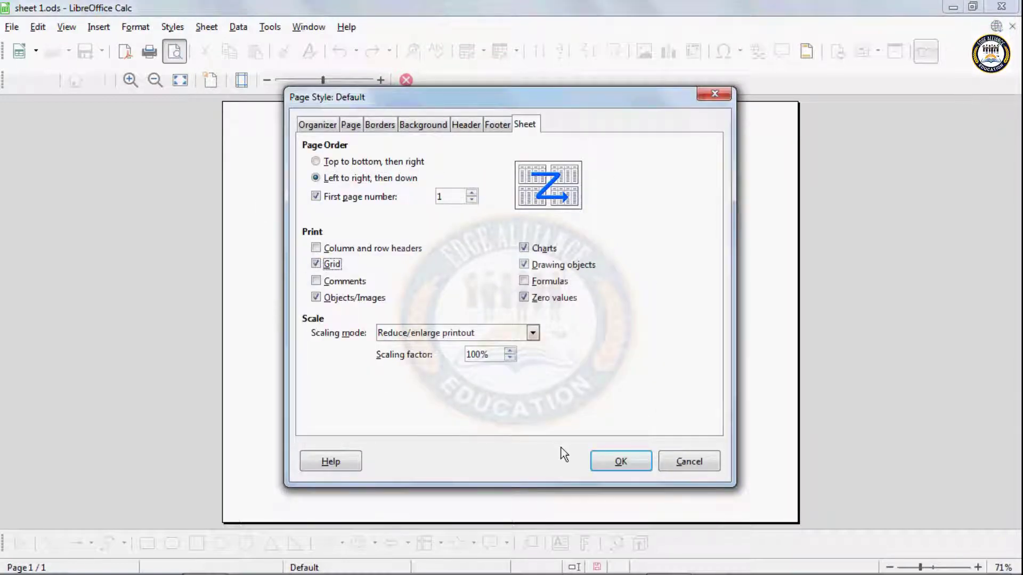
{"action": "left_click", "coordinate": [620, 463]}
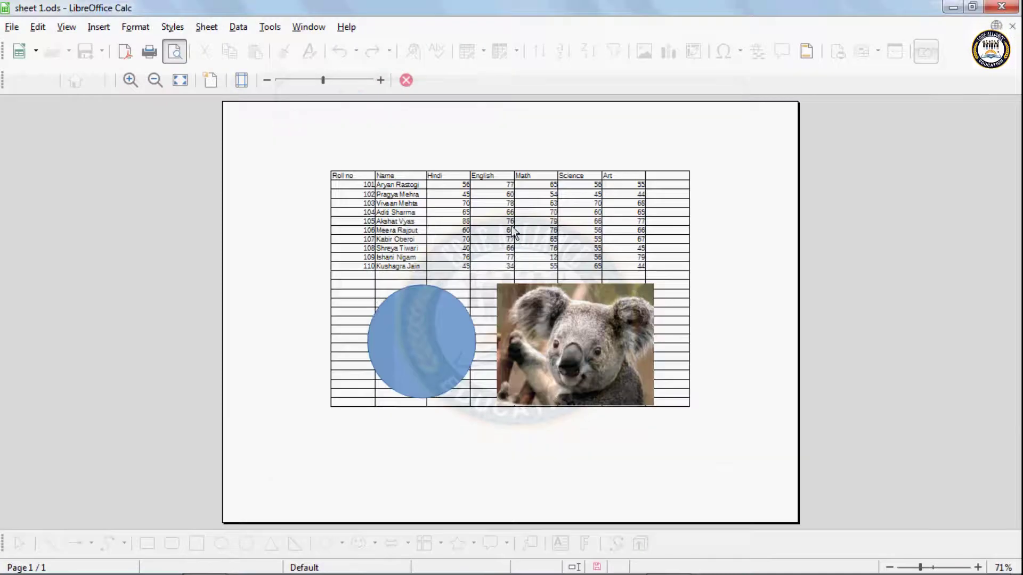
Disable printing of the grid and of objects/images in the page style, and apply both changes.
{"action": "left_click", "coordinate": [210, 80]}
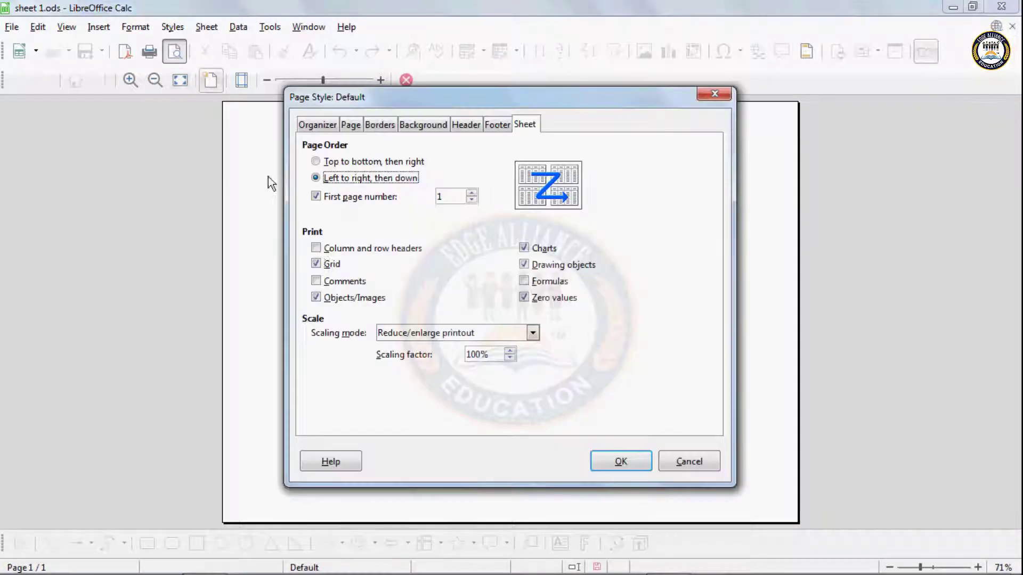
{"action": "left_click", "coordinate": [329, 266]}
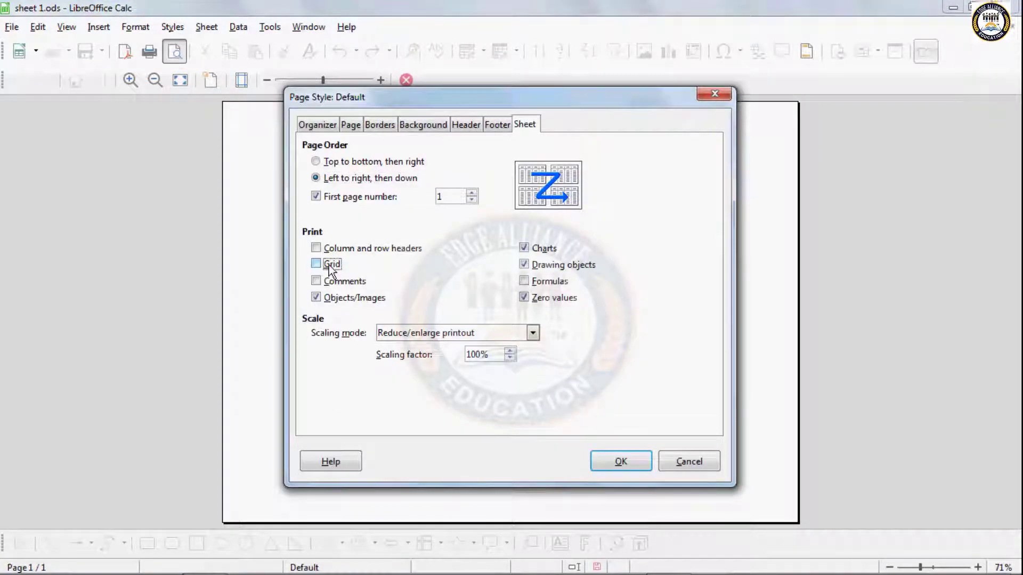
{"action": "left_click", "coordinate": [316, 297]}
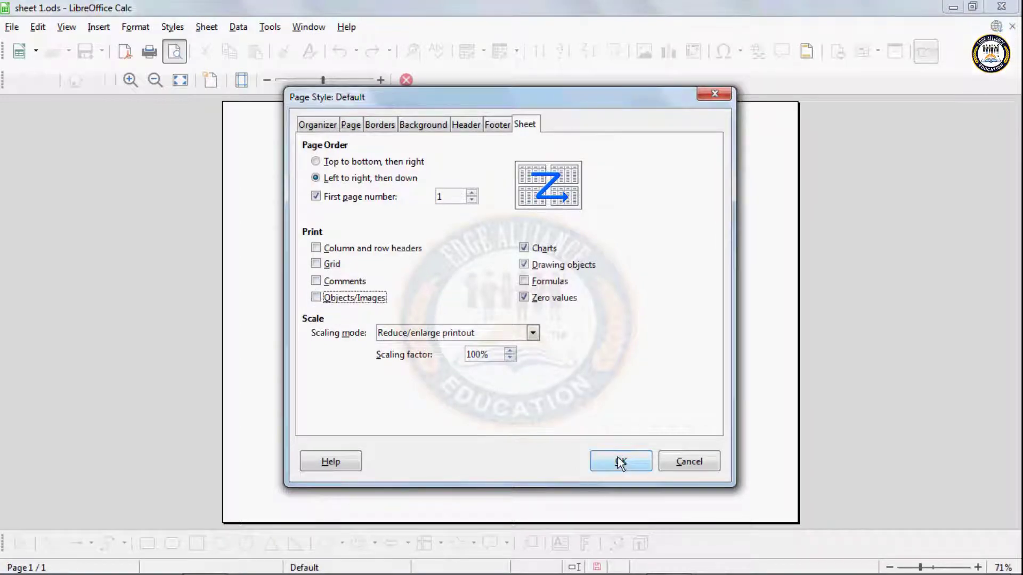
{"action": "left_click", "coordinate": [620, 461]}
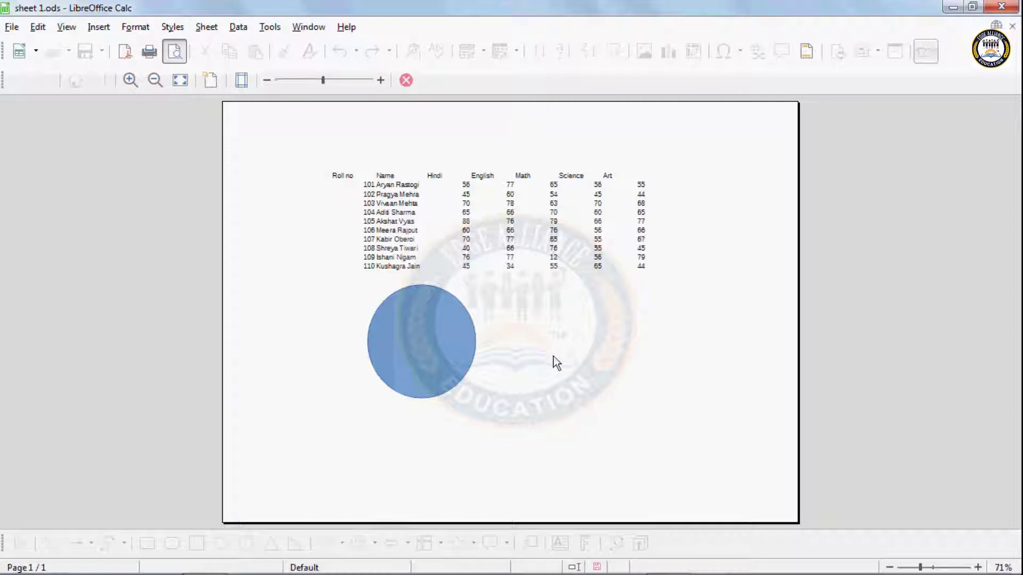
Enable printing of objects/images again in the page style and apply the change.
{"action": "left_click", "coordinate": [211, 80]}
{"action": "left_click", "coordinate": [316, 297]}
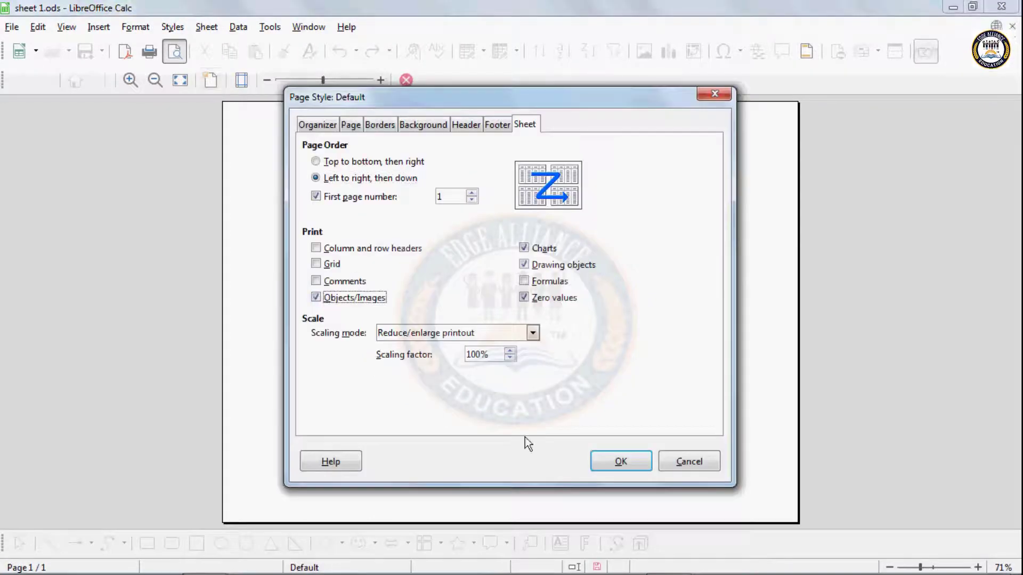
{"action": "left_click", "coordinate": [610, 461]}
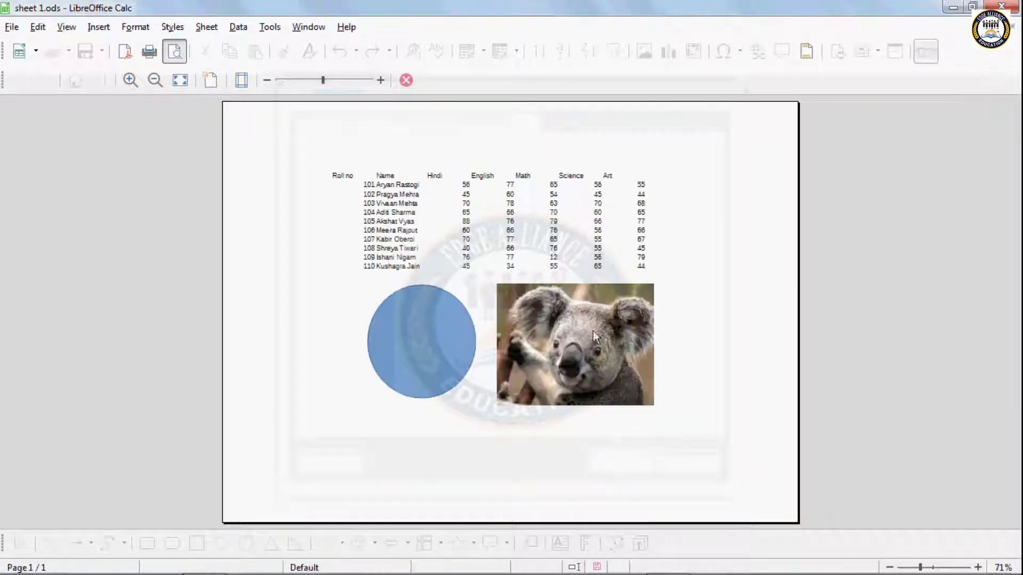
Disable printing of drawing objects in the page style and apply the change to the previewed page.
{"action": "left_click", "coordinate": [211, 80]}
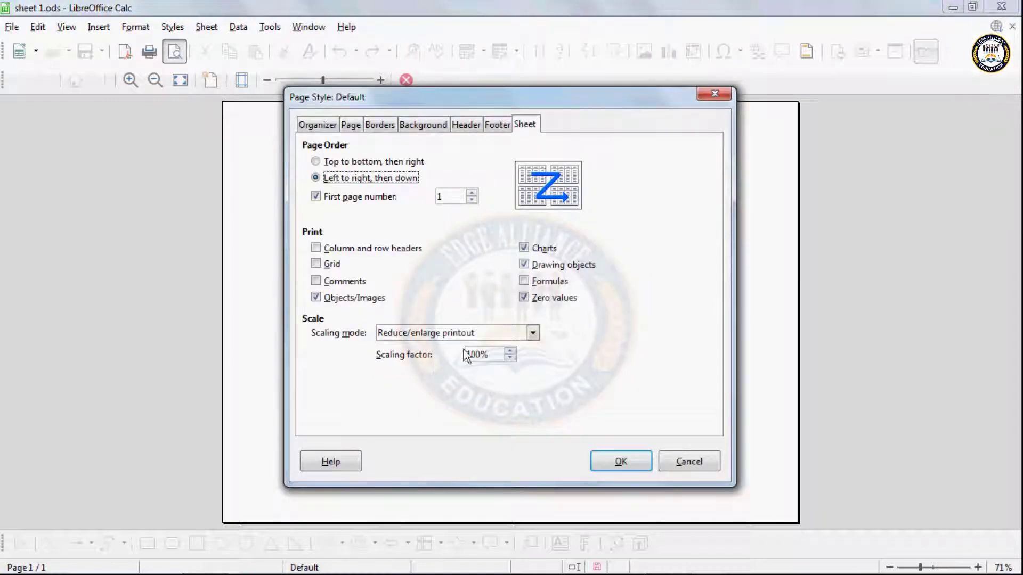
{"action": "left_click", "coordinate": [525, 265]}
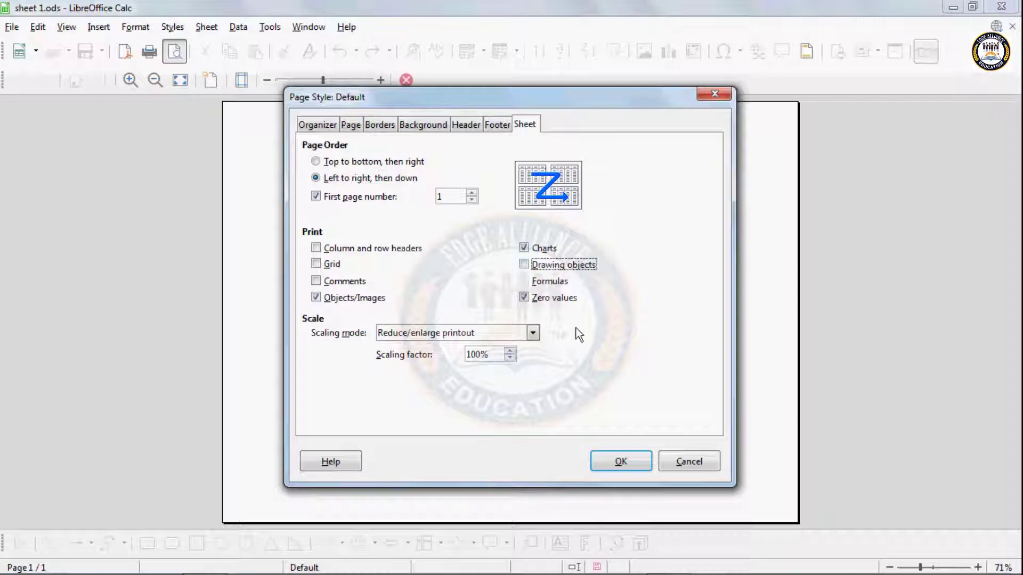
{"action": "left_click", "coordinate": [618, 463]}
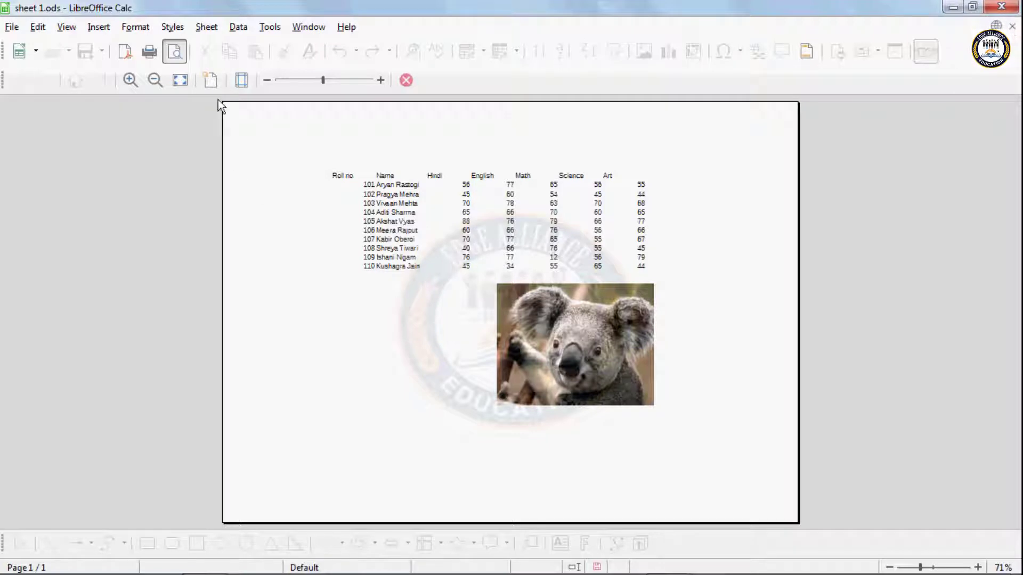
Enable printing of drawing objects again in the page style and apply the change.
{"action": "left_click", "coordinate": [211, 81]}
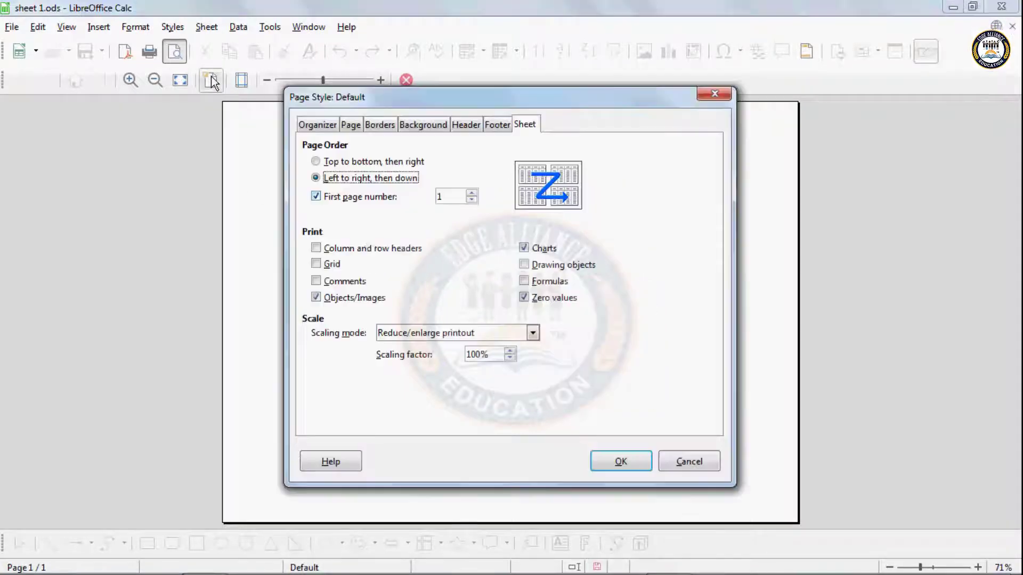
{"action": "left_click", "coordinate": [527, 266]}
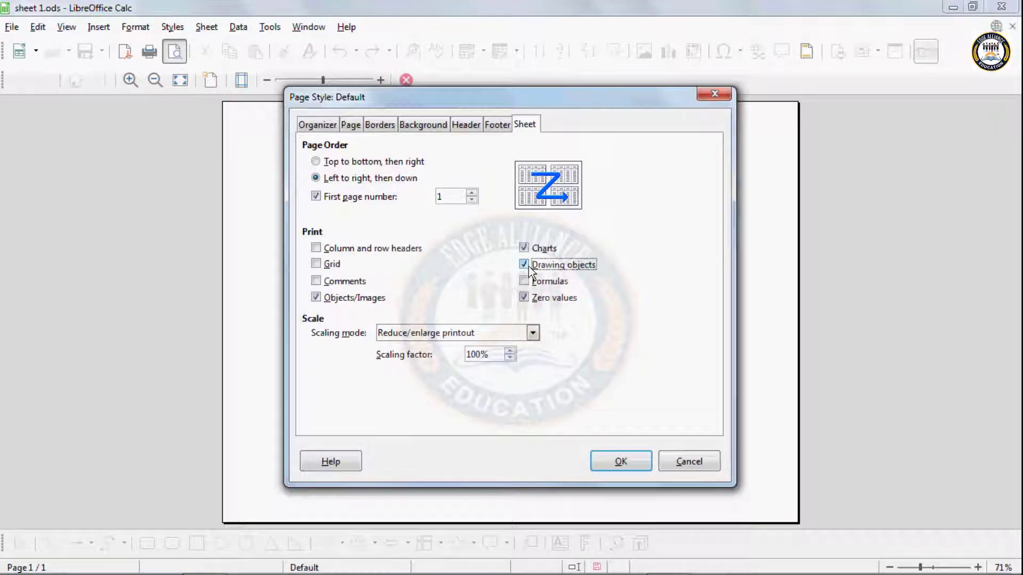
{"action": "left_click", "coordinate": [621, 463]}
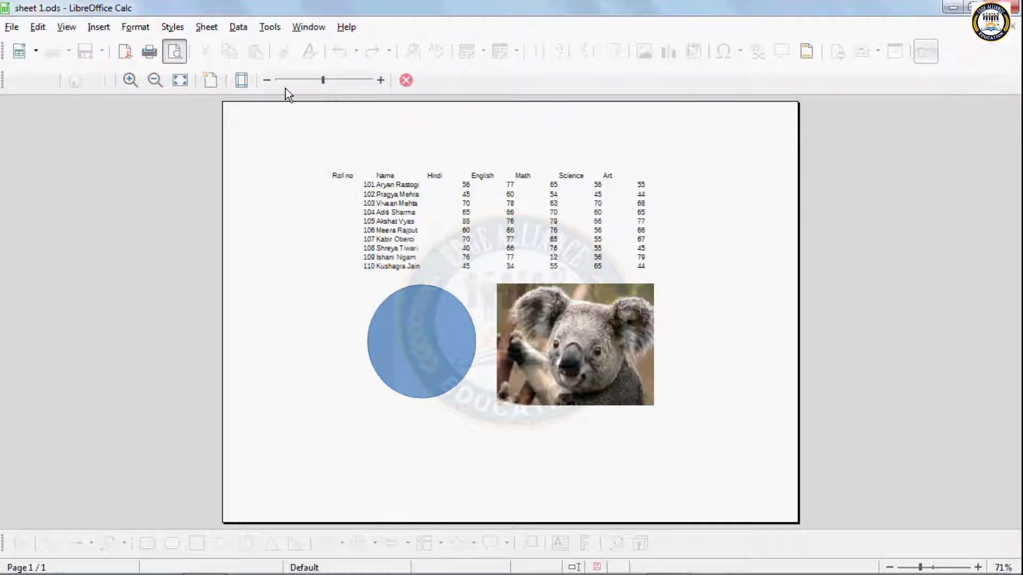
Show the page margin guides in the print preview and hide them again.
{"action": "left_click", "coordinate": [243, 81]}
{"action": "left_click", "coordinate": [243, 81]}
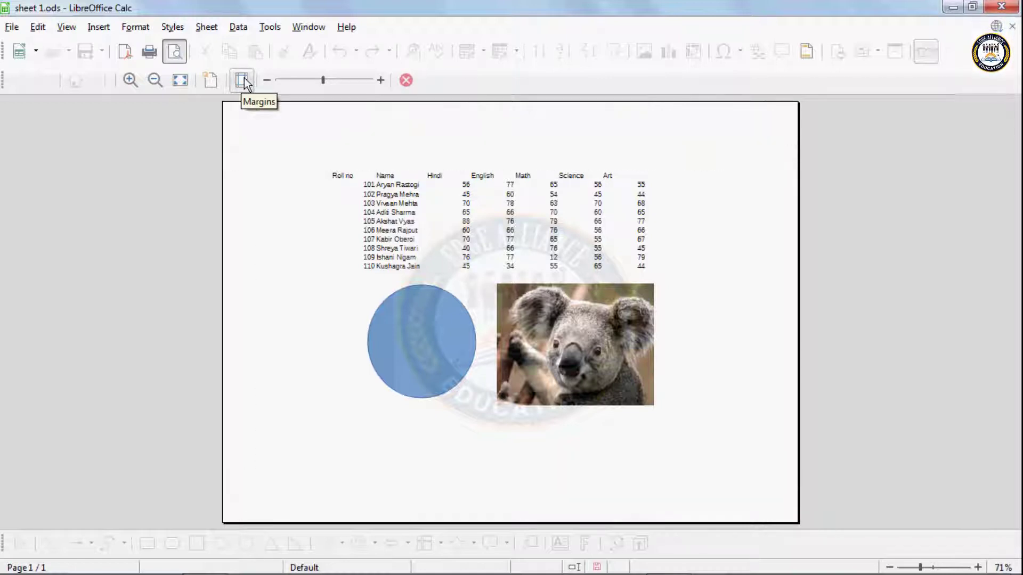
{"action": "left_click", "coordinate": [244, 82]}
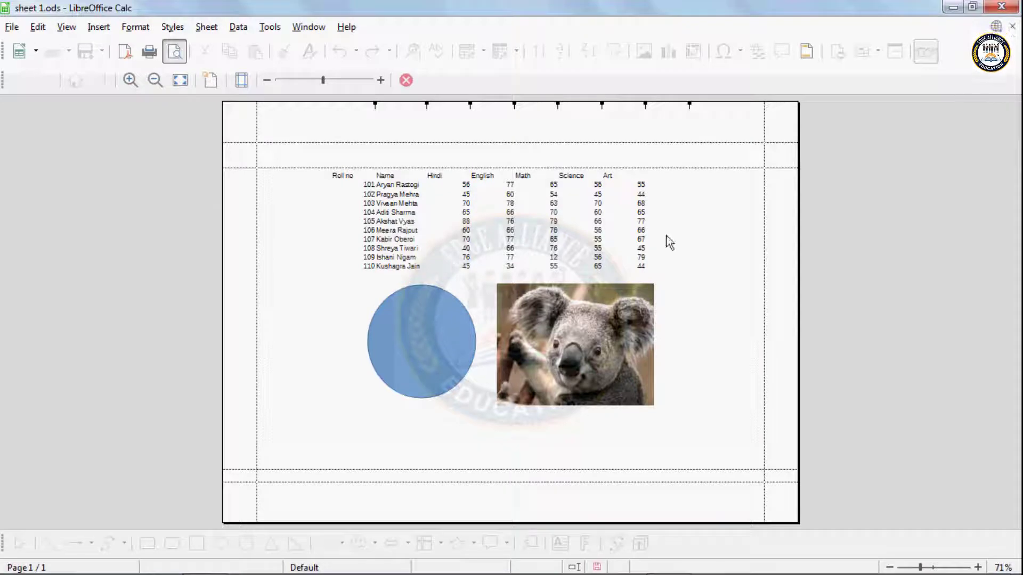
{"action": "left_click", "coordinate": [242, 81]}
Increase and decrease the scaling factor of the previewed page, and close the print preview.
{"action": "left_click", "coordinate": [382, 83]}
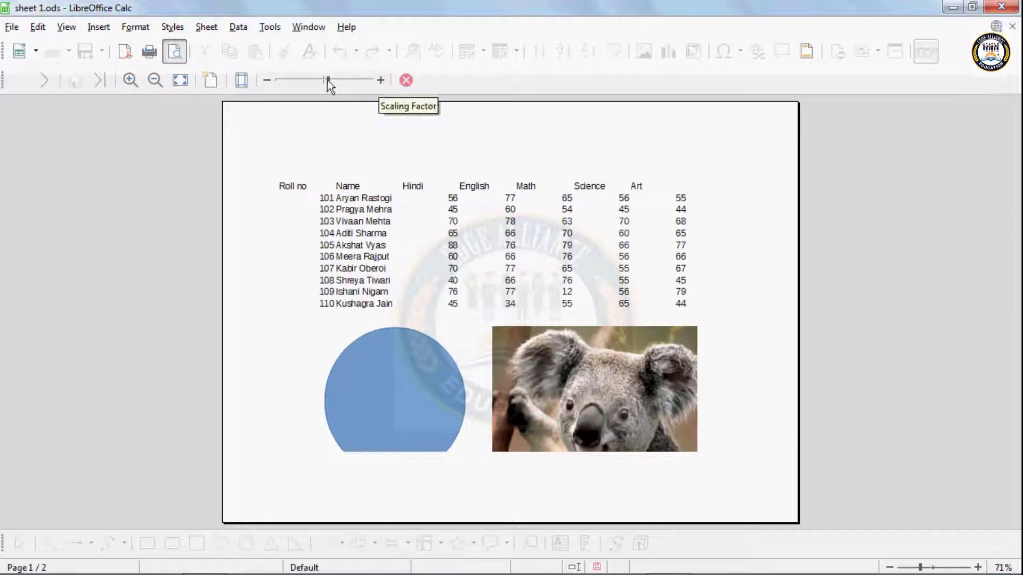
{"action": "left_click", "coordinate": [266, 80]}
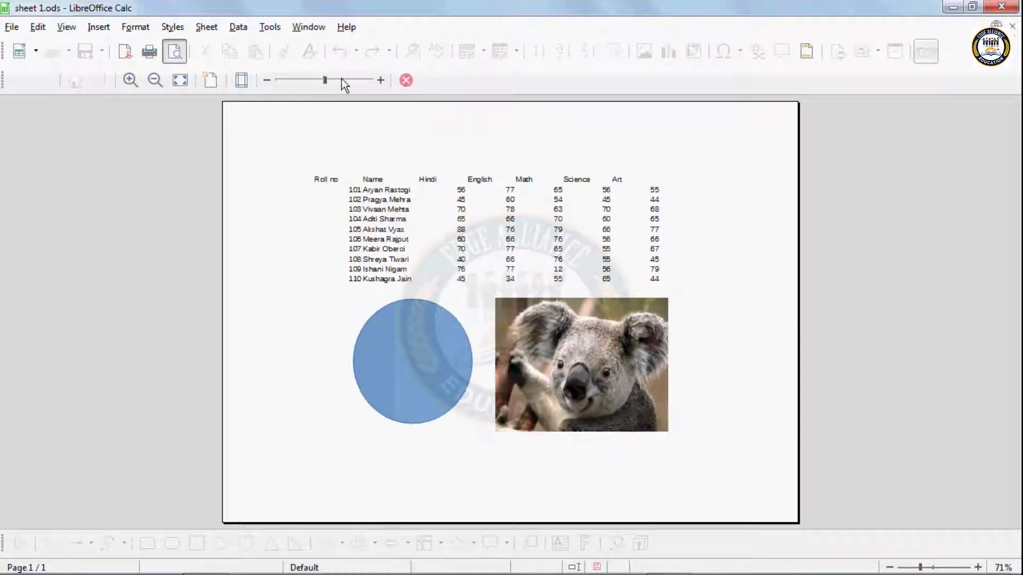
{"action": "left_click", "coordinate": [405, 80]}
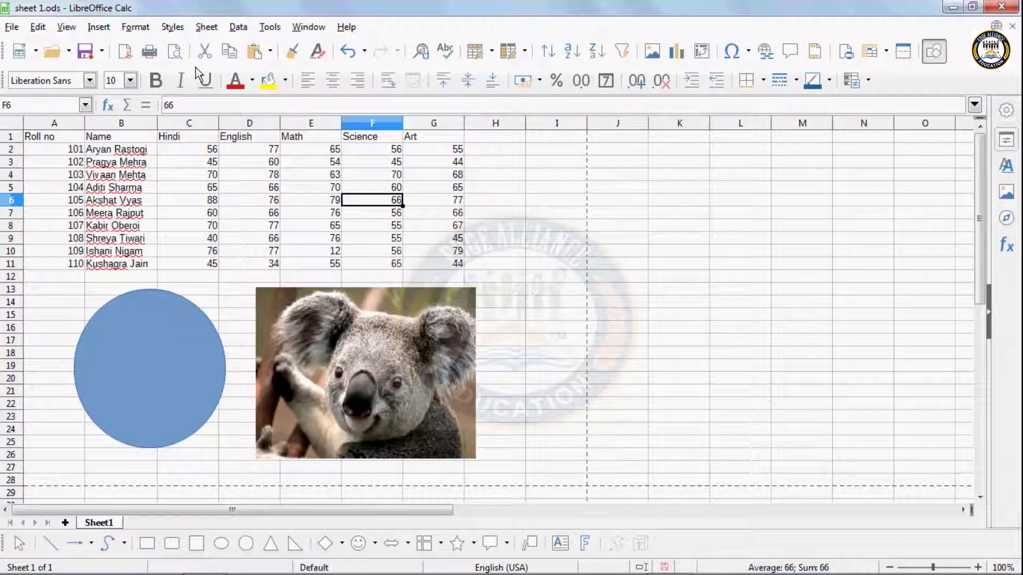
Delete the blue circle and the koala picture from the sheet.
{"action": "left_click", "coordinate": [152, 373]}
{"action": "key", "text": "Delete"}
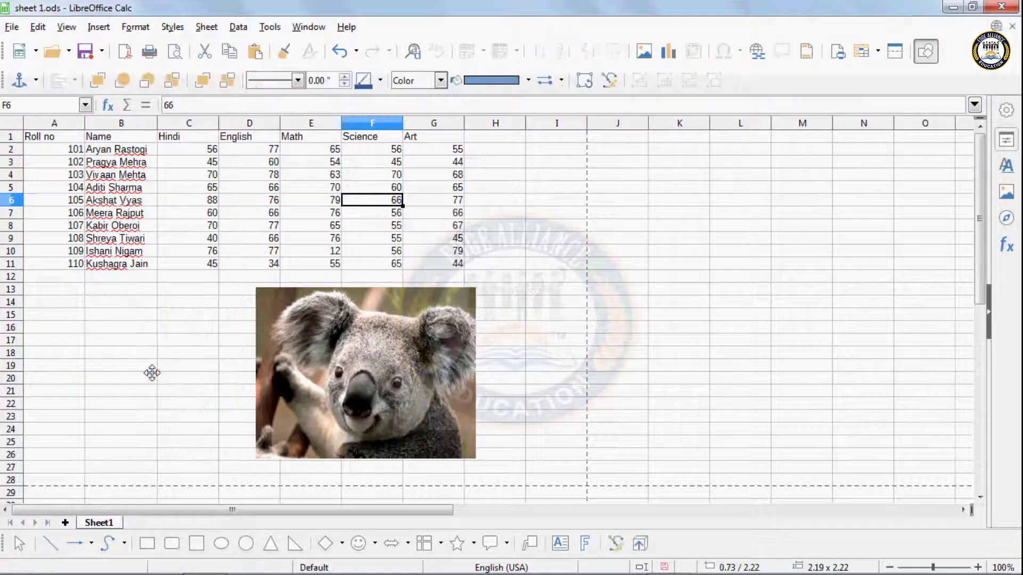
{"action": "left_click", "coordinate": [234, 368]}
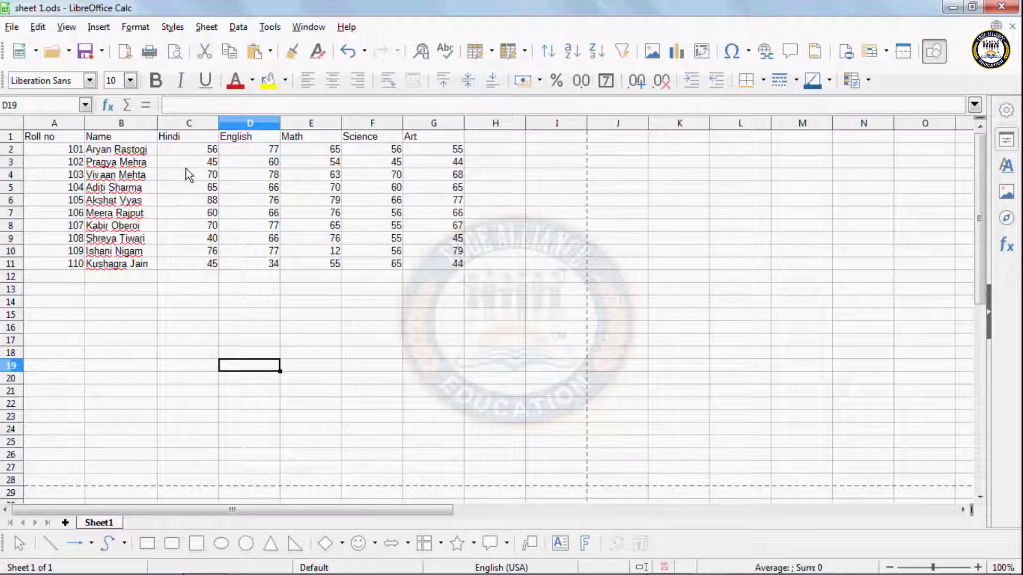
Try to move the range A6:G11 to A17 by cutting and pasting, and undo the attempt.
{"action": "left_click_drag", "start_coordinate": [82, 205], "coordinate": [451, 269]}
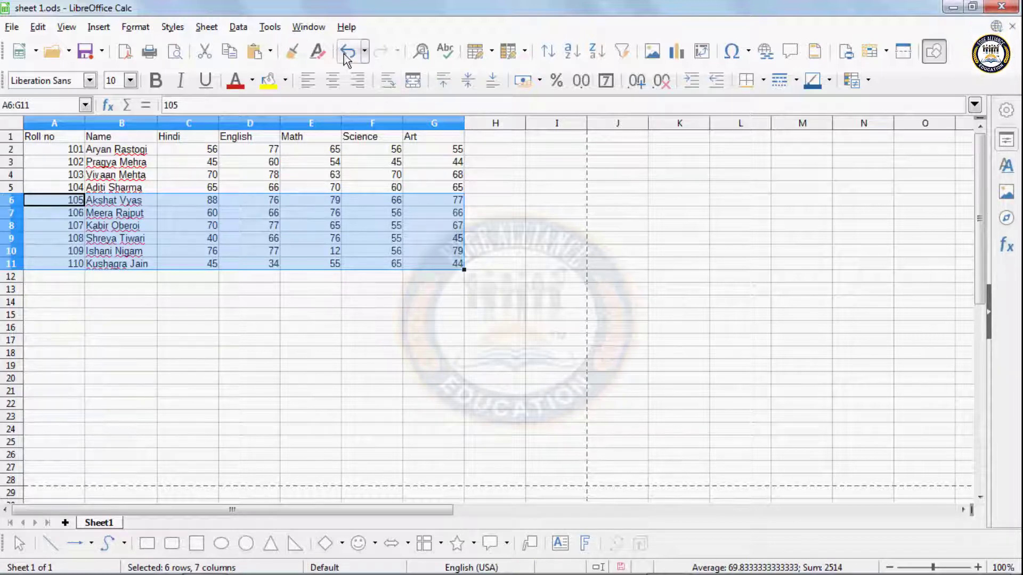
{"action": "left_click", "coordinate": [205, 53]}
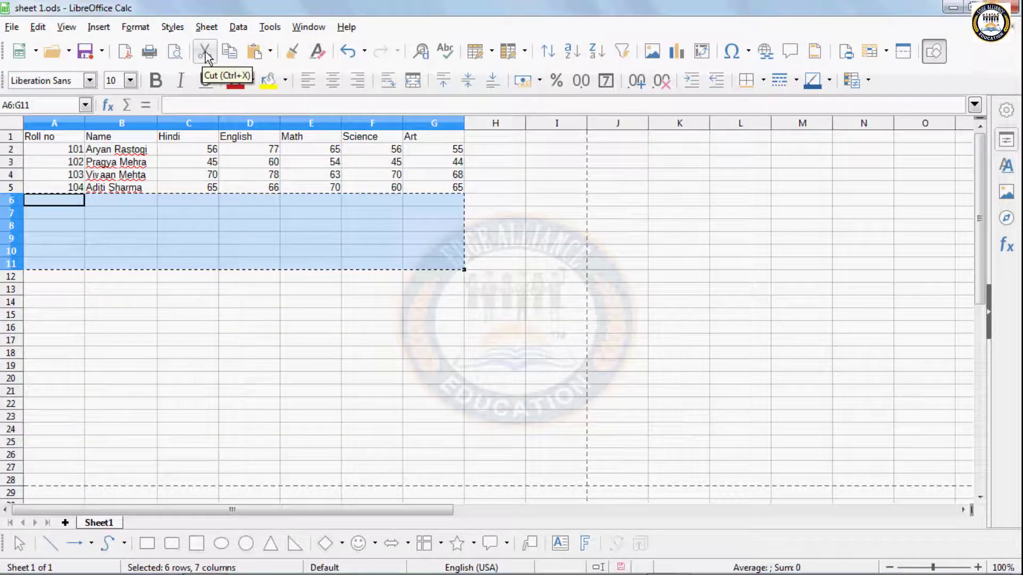
{"action": "left_click", "coordinate": [70, 340]}
{"action": "left_click", "coordinate": [208, 55]}
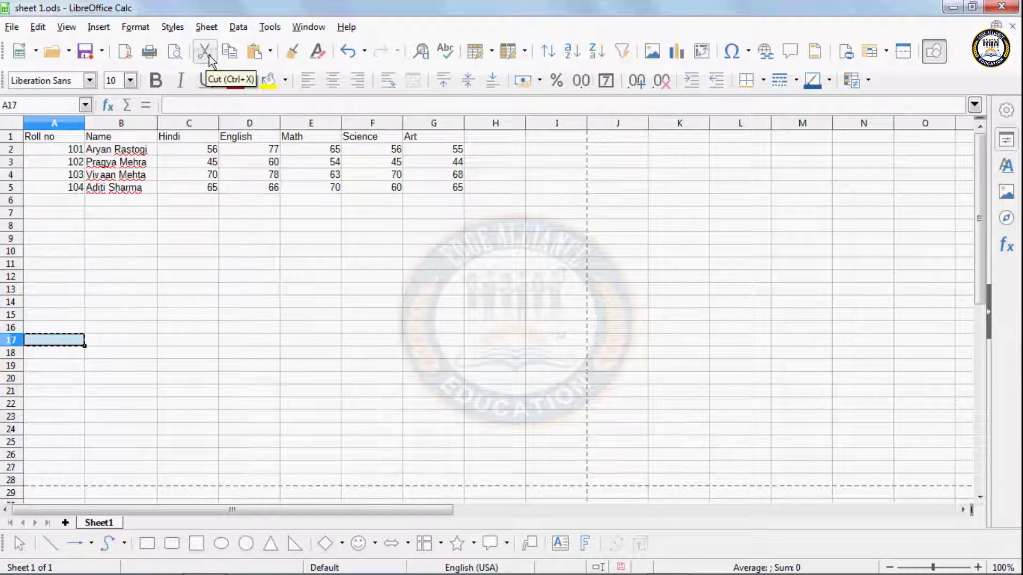
{"action": "left_click", "coordinate": [249, 50]}
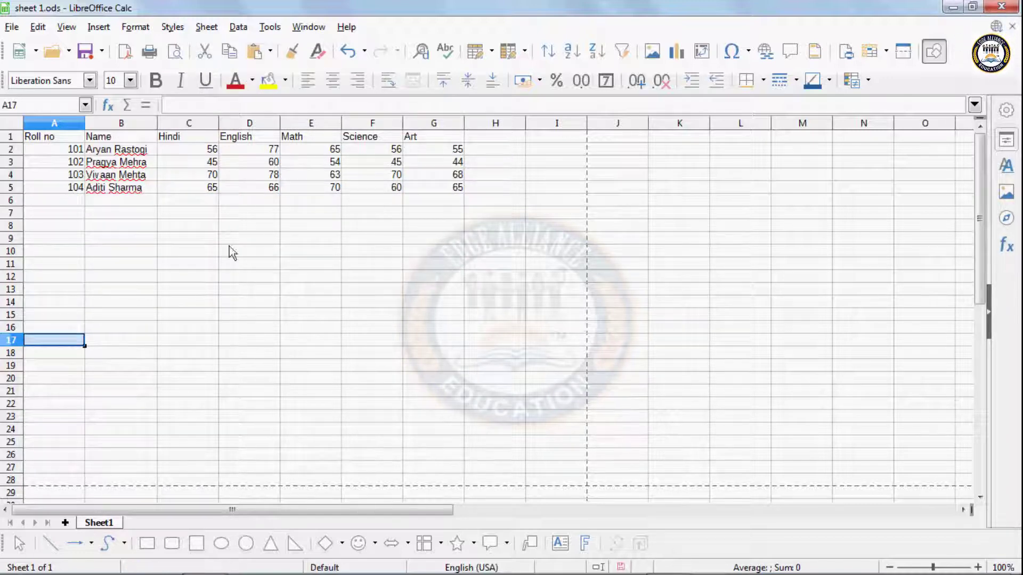
{"action": "key", "text": "ctrl+z"}
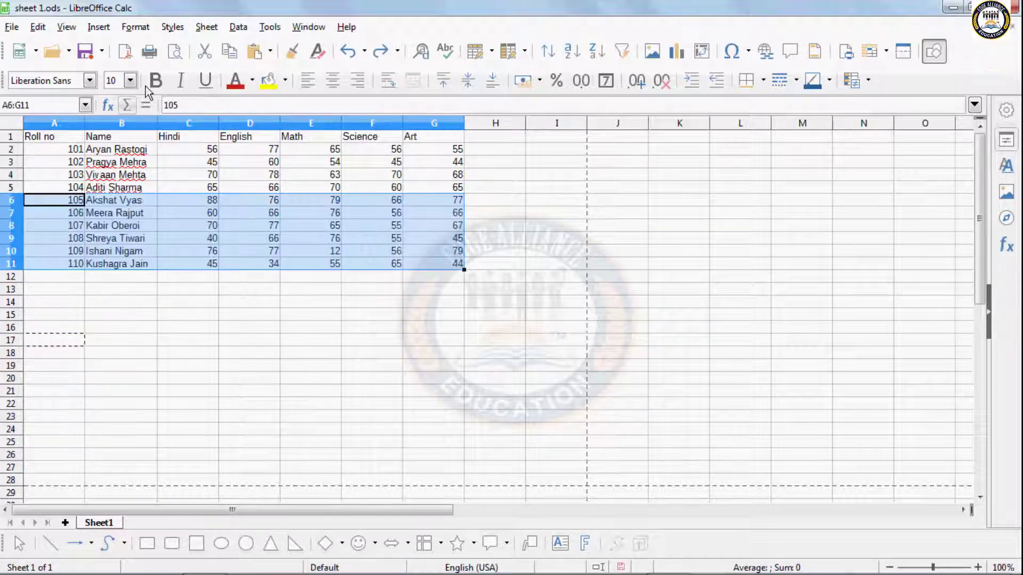
Move the range A6:G11 to A16 by cutting and pasting, and undo the move.
{"action": "left_click", "coordinate": [205, 52]}
{"action": "left_click", "coordinate": [59, 329]}
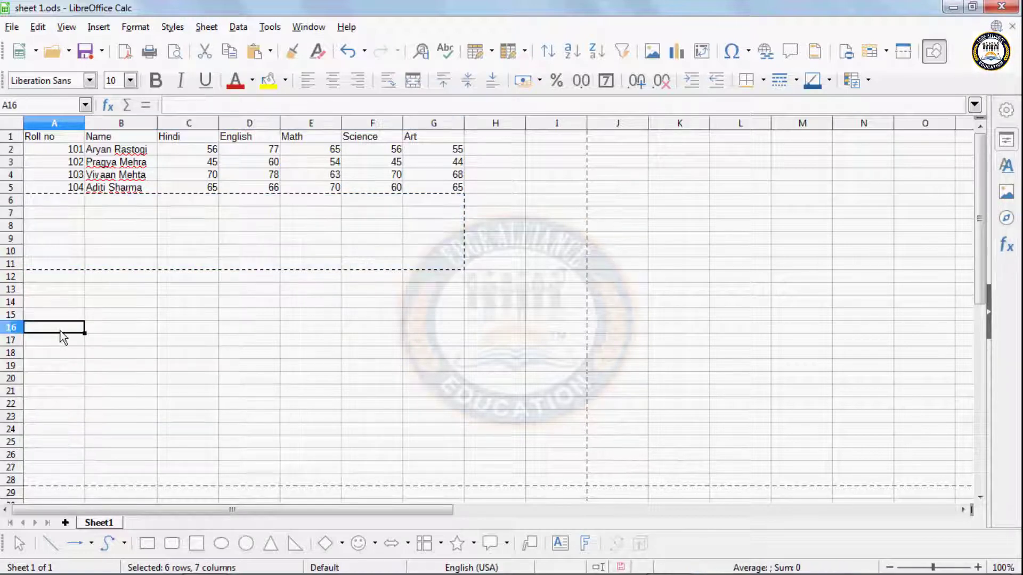
{"action": "left_click", "coordinate": [258, 53]}
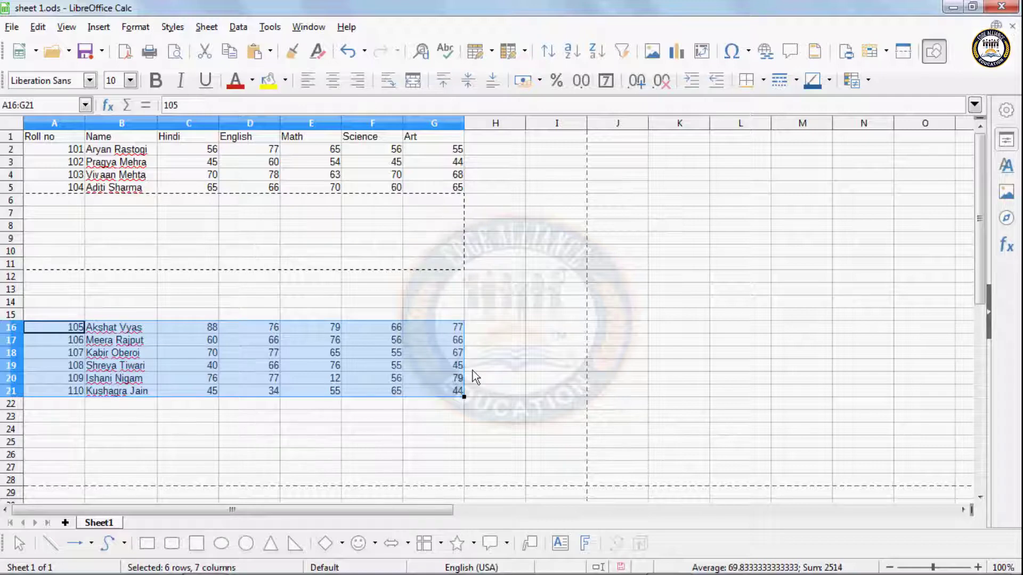
{"action": "key", "text": "ctrl+z"}
{"action": "key", "text": "ctrl+z"}
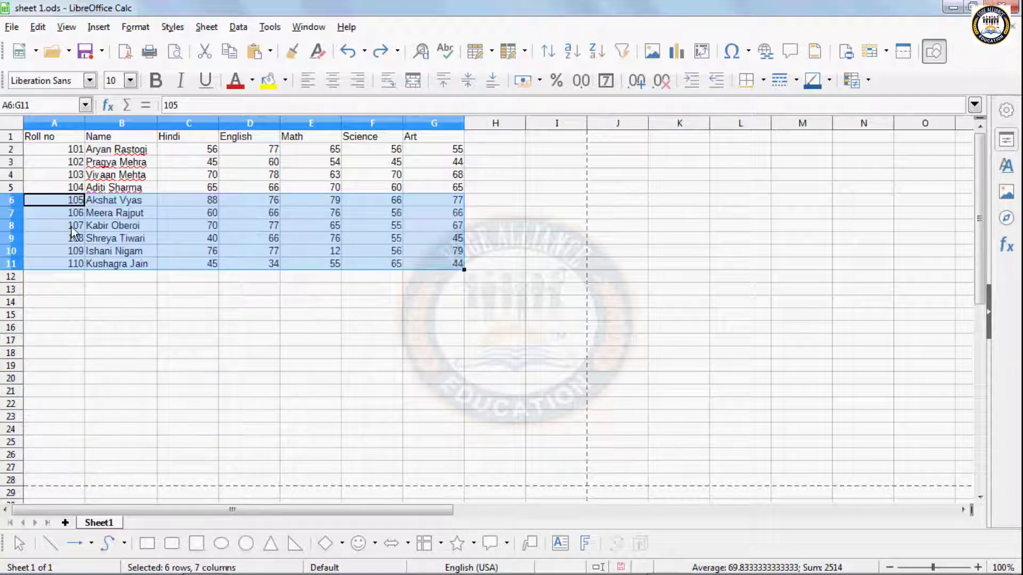
{"action": "key", "text": "ctrl+c"}
{"action": "left_click", "coordinate": [39, 225]}
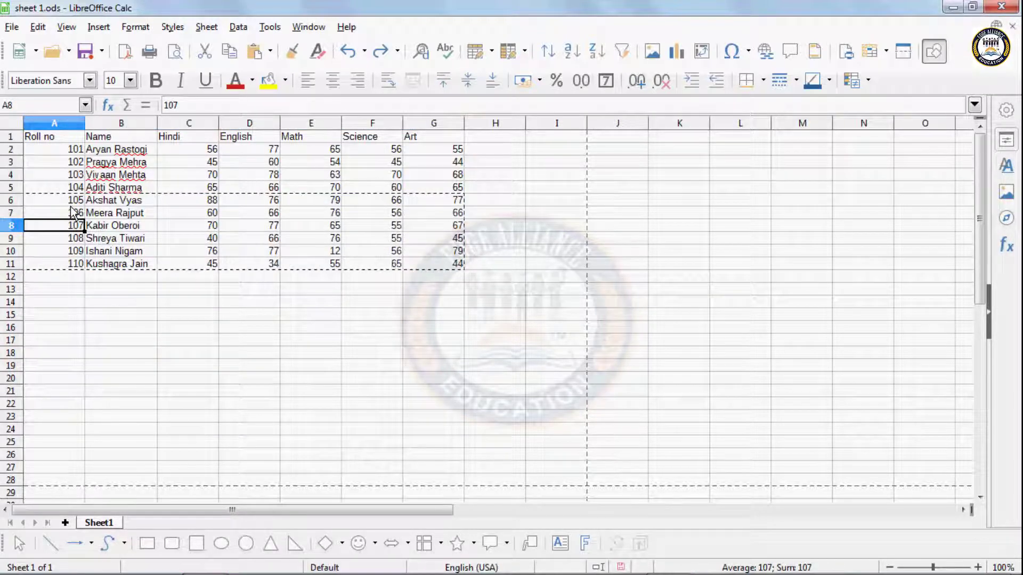
{"action": "key", "text": "Escape"}
Copy the range A7:G11 and paste it at A15, and undo the paste.
{"action": "left_click_drag", "start_coordinate": [73, 215], "coordinate": [429, 274]}
{"action": "key", "text": "ctrl+c"}
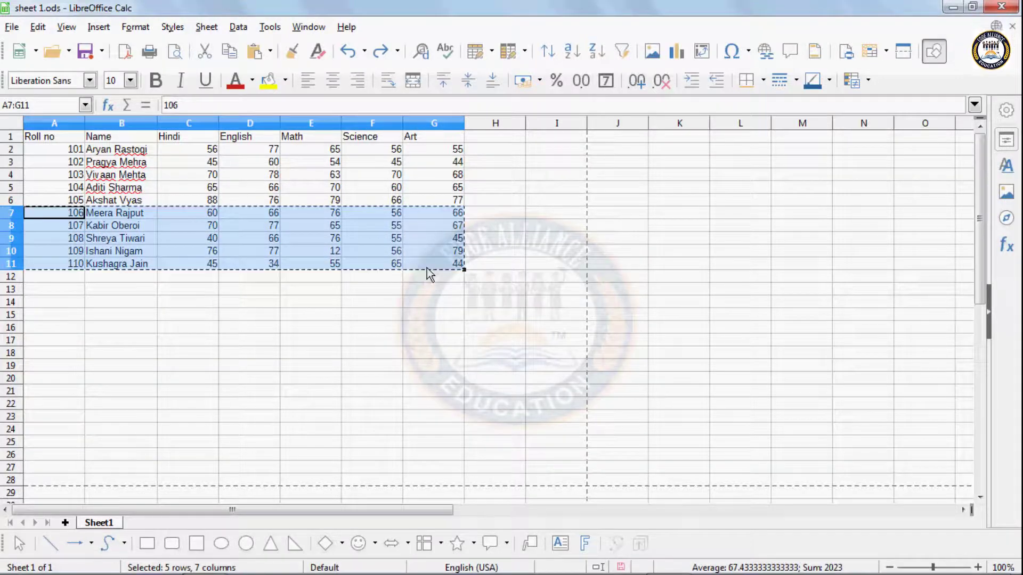
{"action": "left_click", "coordinate": [50, 316]}
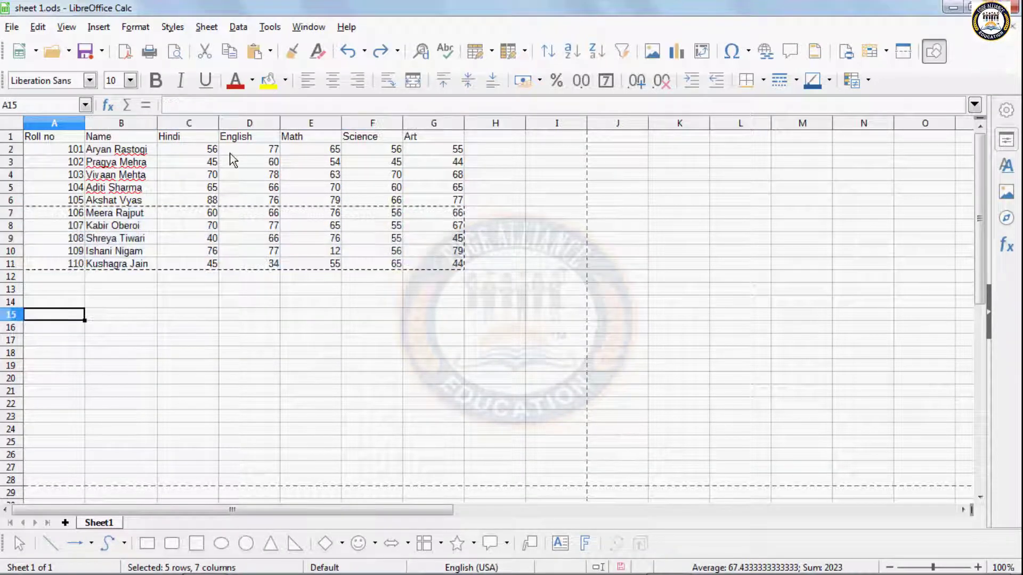
{"action": "left_click", "coordinate": [257, 55]}
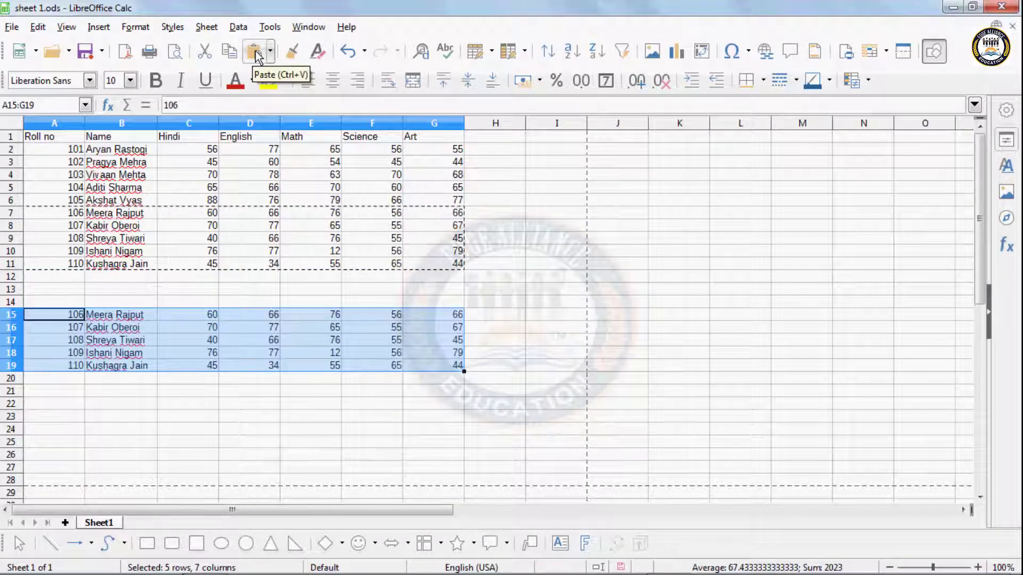
{"action": "key", "text": "ctrl+z"}
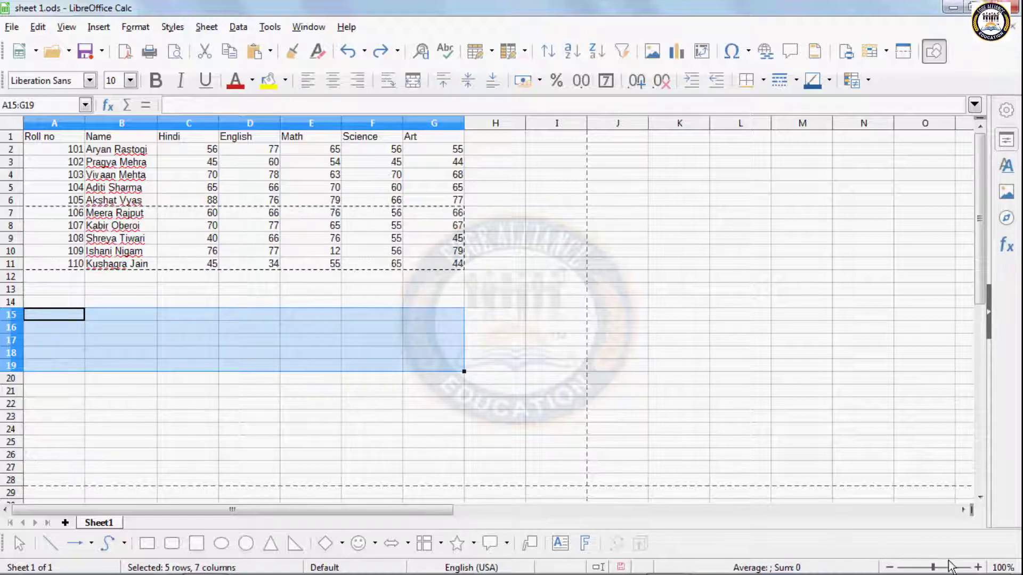
Move the range A7:G11 to A15 by cutting and pasting, and undo the move.
{"action": "left_click", "coordinate": [978, 568]}
{"action": "left_click", "coordinate": [977, 567]}
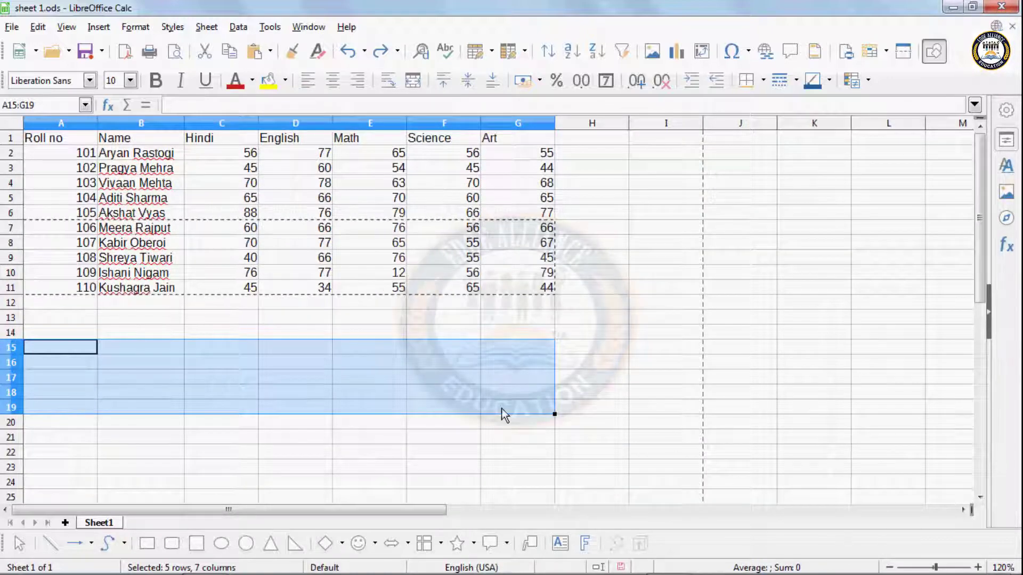
{"action": "left_click", "coordinate": [188, 290]}
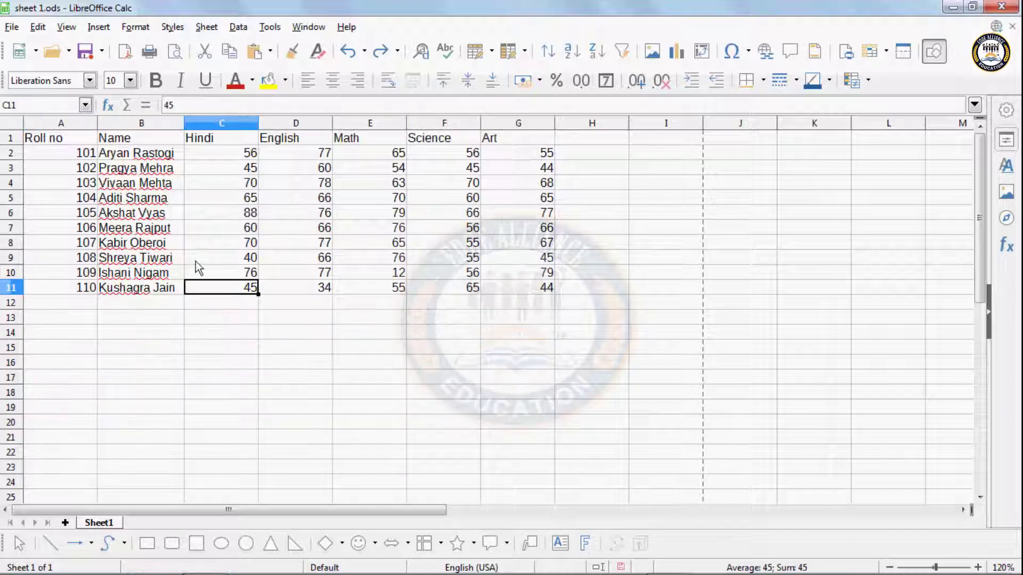
{"action": "left_click_drag", "start_coordinate": [80, 229], "coordinate": [524, 285]}
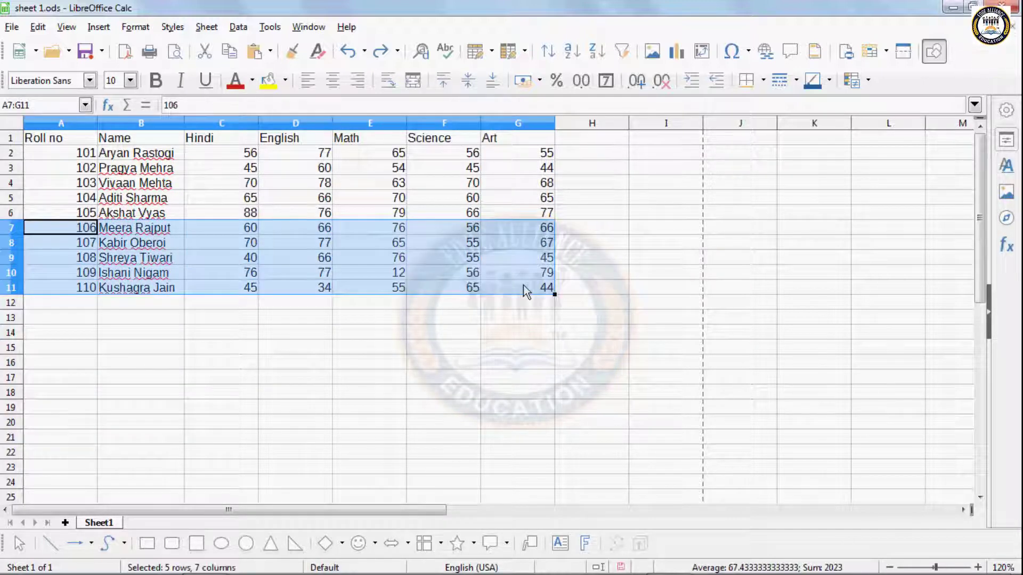
{"action": "key", "text": "ctrl+x"}
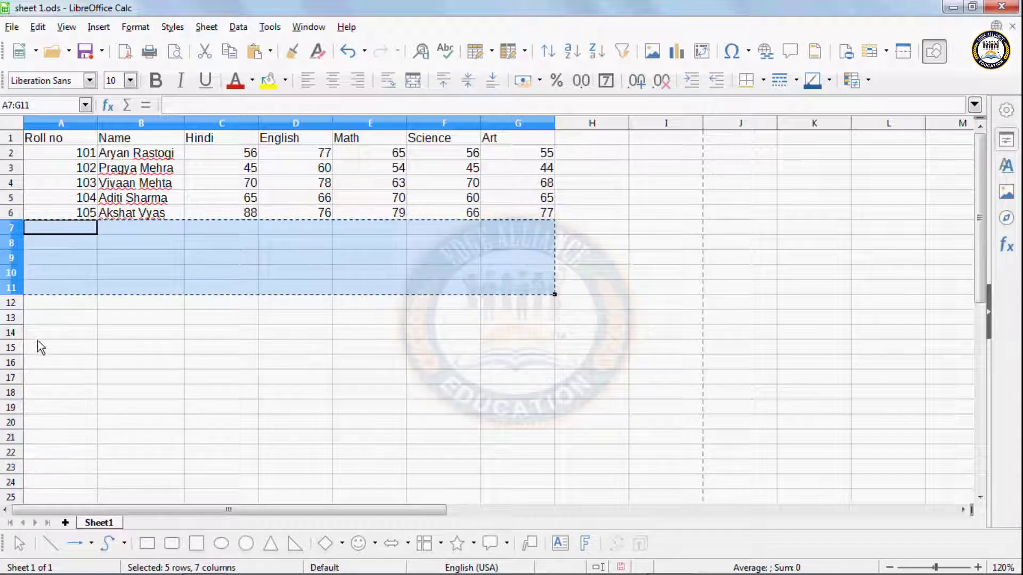
{"action": "left_click", "coordinate": [45, 349]}
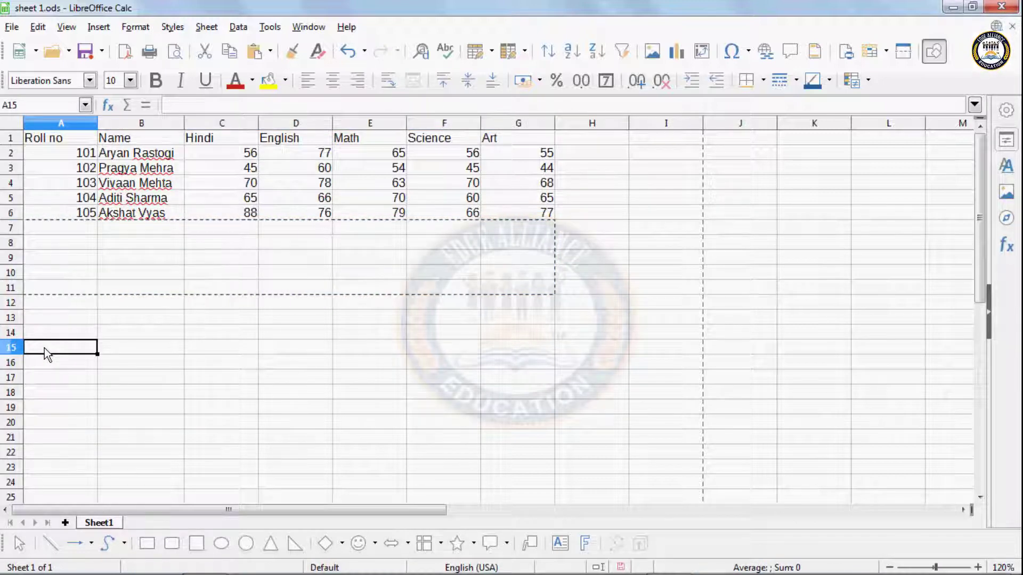
{"action": "key", "text": "ctrl+v"}
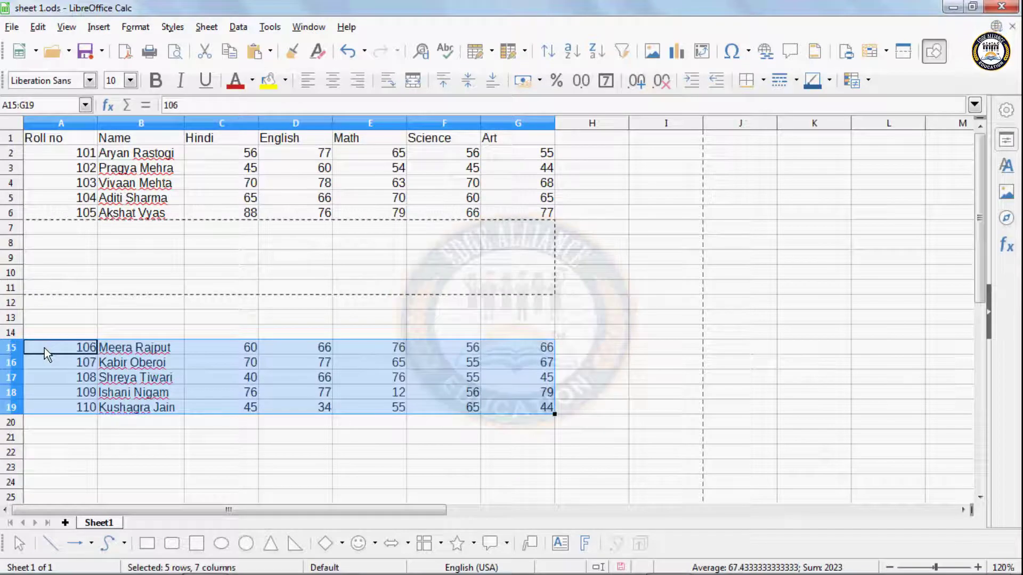
{"action": "key", "text": "ctrl+z"}
{"action": "key", "text": "ctrl+z"}
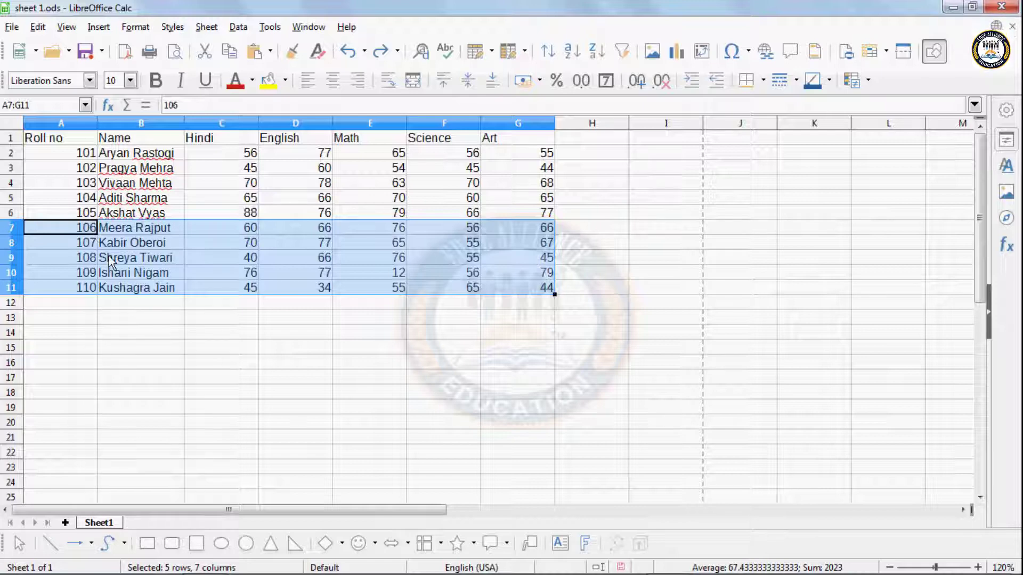
Copy the range A7:G11 and paste the copy at A14, below the table.
{"action": "key", "text": "ctrl+c"}
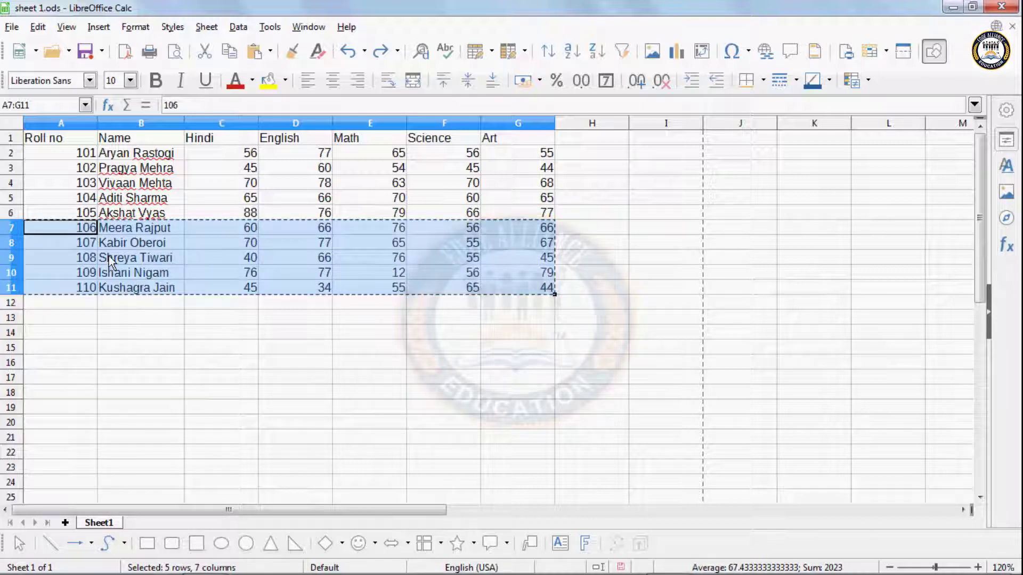
{"action": "left_click", "coordinate": [75, 333]}
{"action": "key", "text": "ctrl+v"}
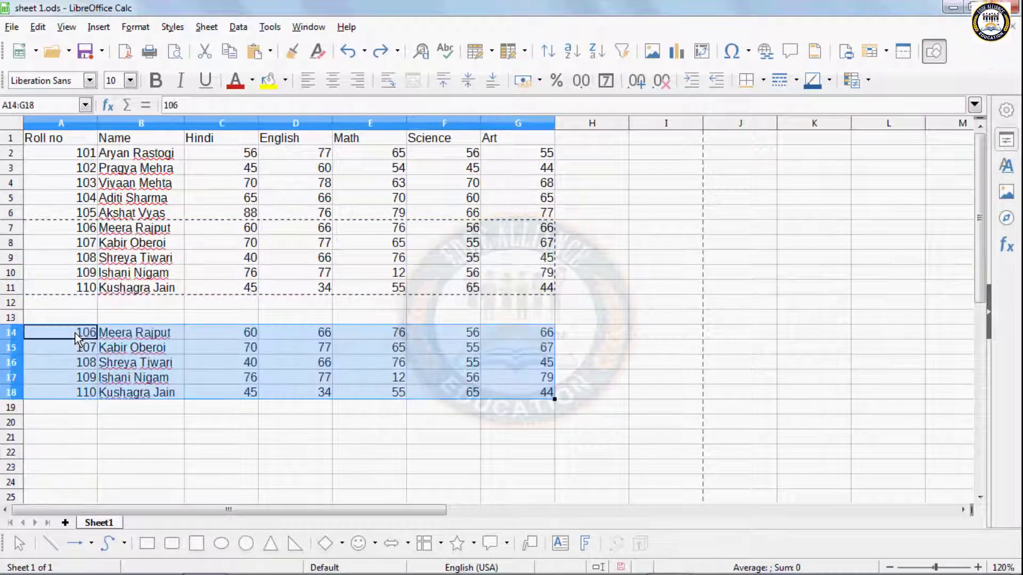
Clear the pasted copy in A14:G18, and undo back through the paste and the circle and koala picture deletions.
{"action": "key", "text": "Delete"}
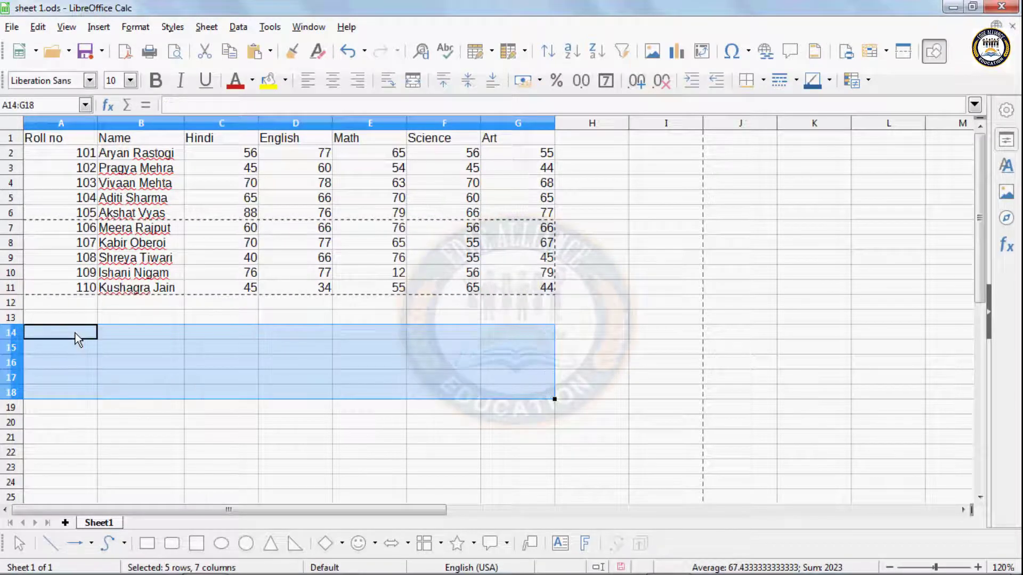
{"action": "key", "text": "ctrl+z"}
{"action": "key", "text": "ctrl+z"}
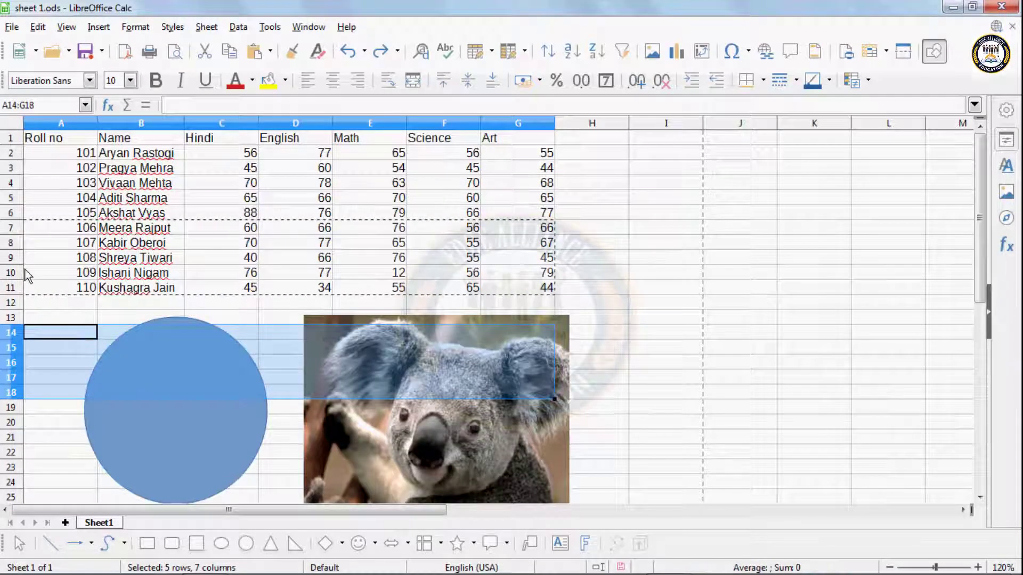
Redo the deletion of the circle and the koala picture below the table.
{"action": "key", "text": "ctrl+y"}
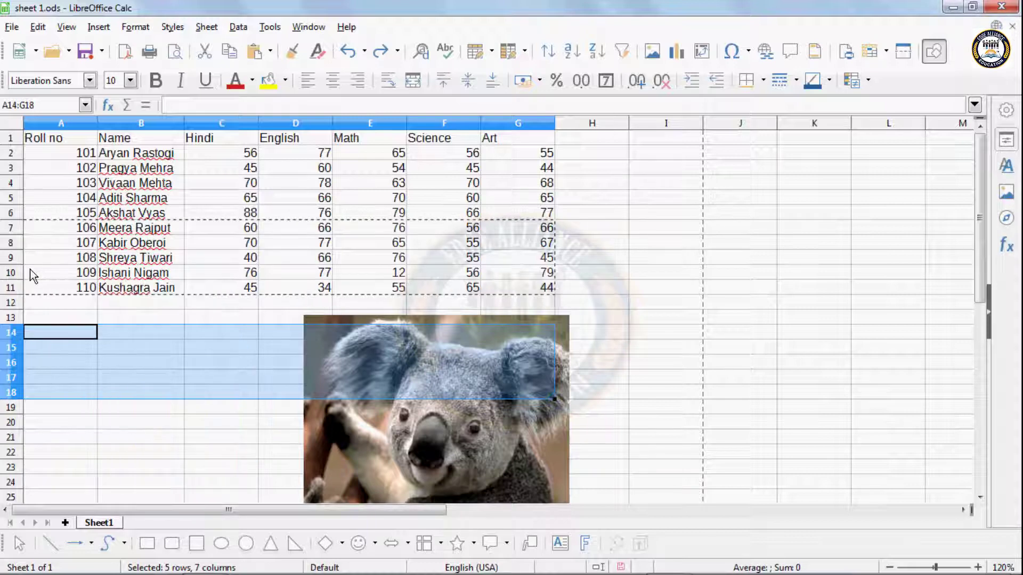
{"action": "key", "text": "ctrl+y"}
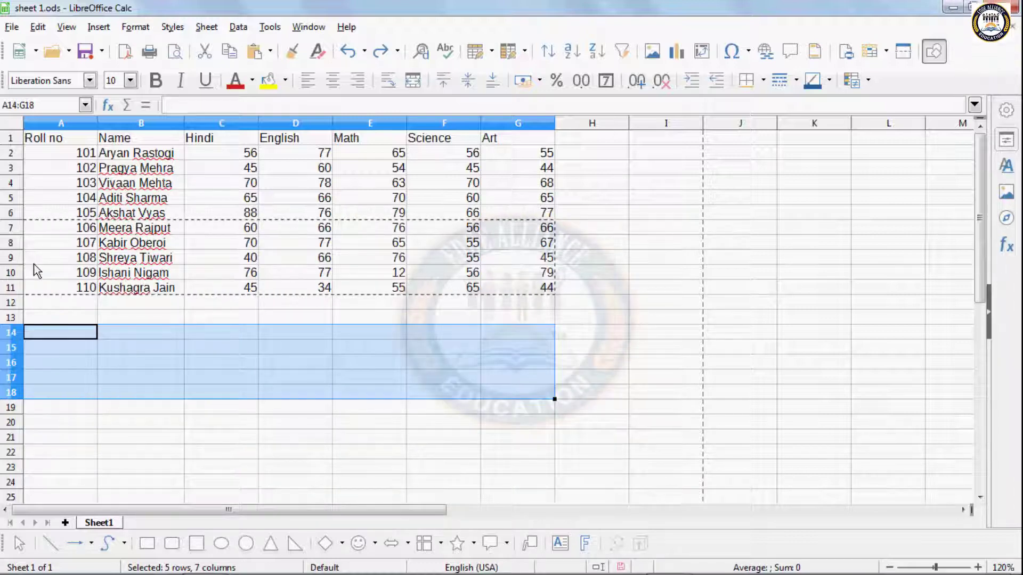
{"action": "left_click", "coordinate": [104, 318]}
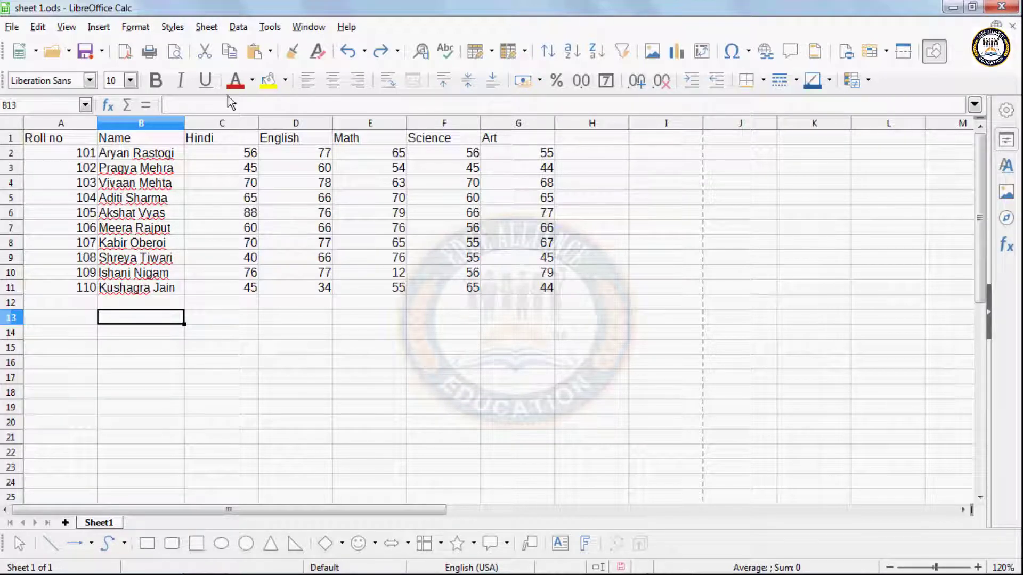
Give the name in cell B3 a Brick font color and a yellow background.
{"action": "left_click", "coordinate": [133, 170]}
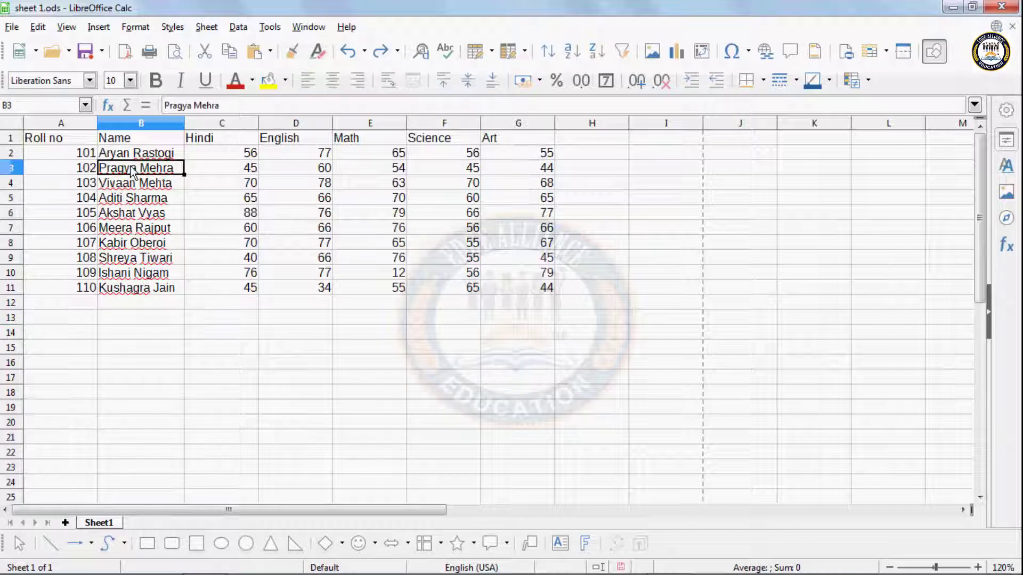
{"action": "left_click", "coordinate": [252, 81]}
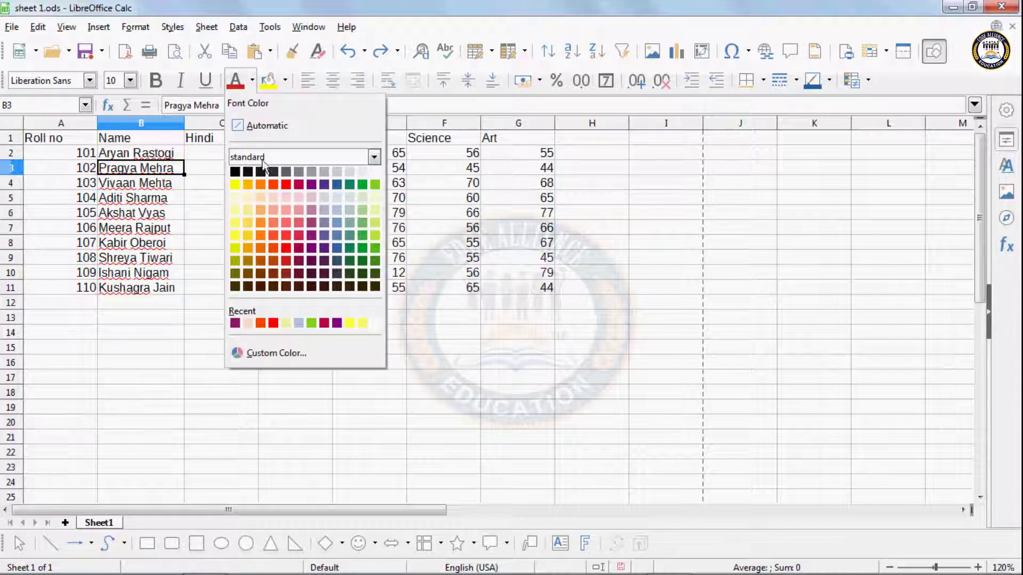
{"action": "left_click", "coordinate": [272, 183]}
{"action": "left_click", "coordinate": [286, 81]}
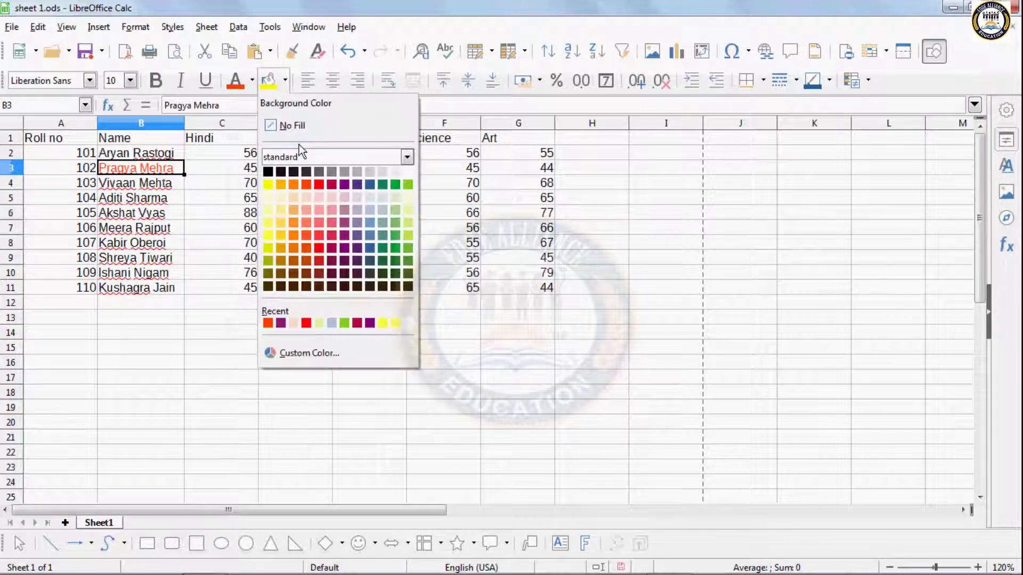
{"action": "left_click", "coordinate": [268, 198]}
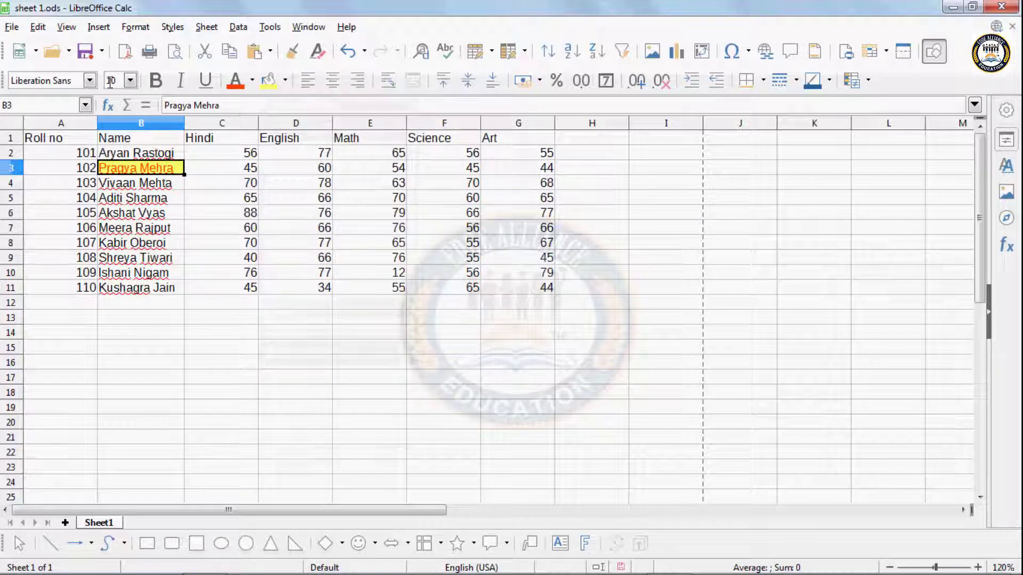
Set the font of cell B3 to Limelight and fit column B's width to its contents.
{"action": "left_click", "coordinate": [90, 80]}
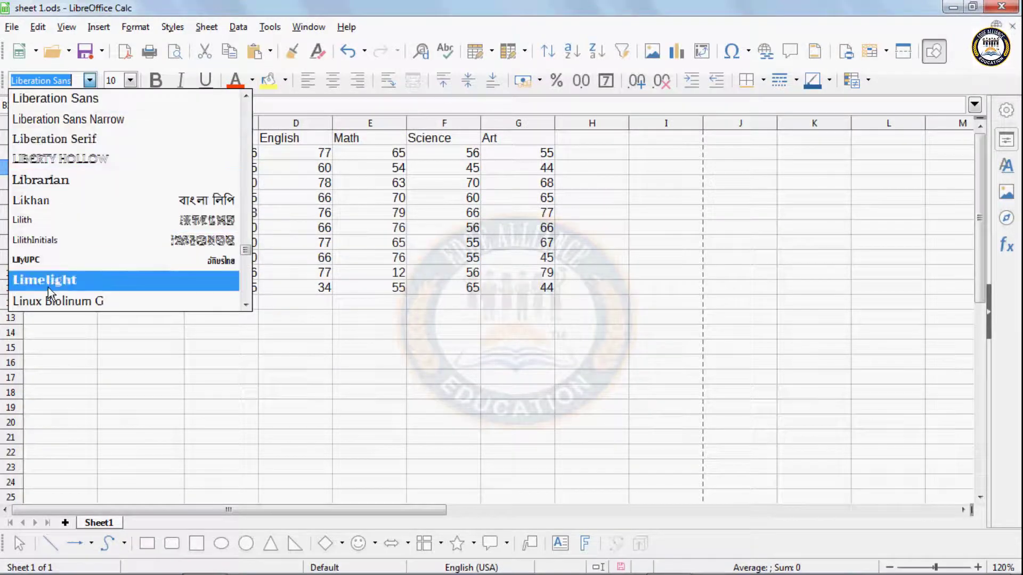
{"action": "left_click", "coordinate": [48, 287]}
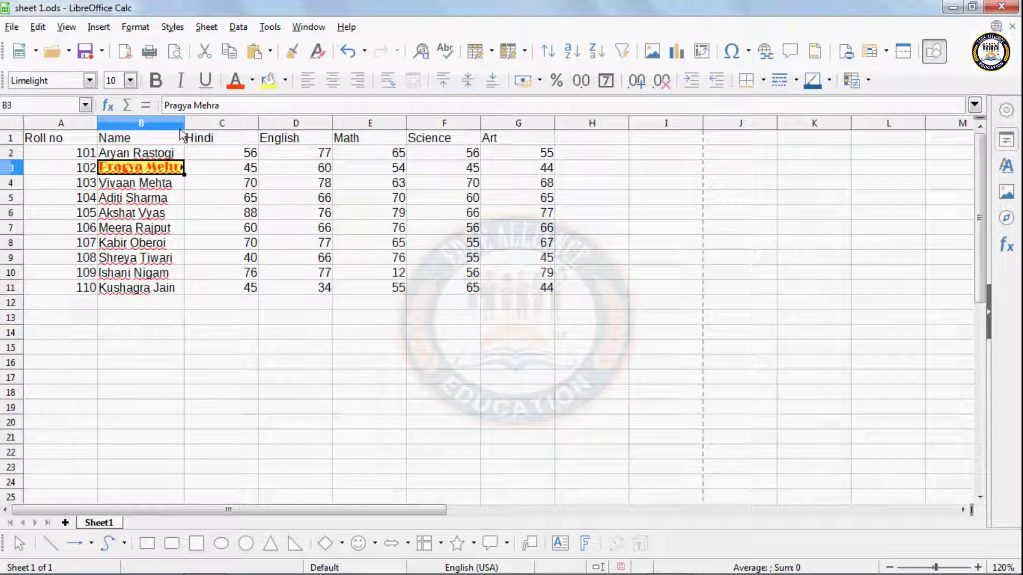
{"action": "double_click", "coordinate": [184, 120]}
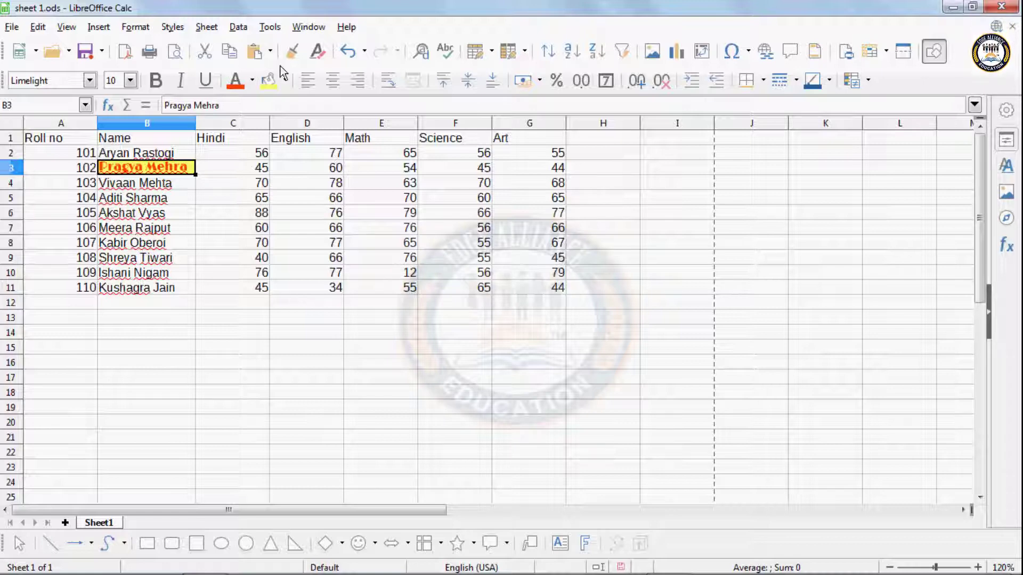
{"action": "left_click", "coordinate": [185, 233]}
Clone the formatting of cell B3 onto the marks in D6, F6, F10, E3, G3 and G11.
{"action": "left_click", "coordinate": [158, 171]}
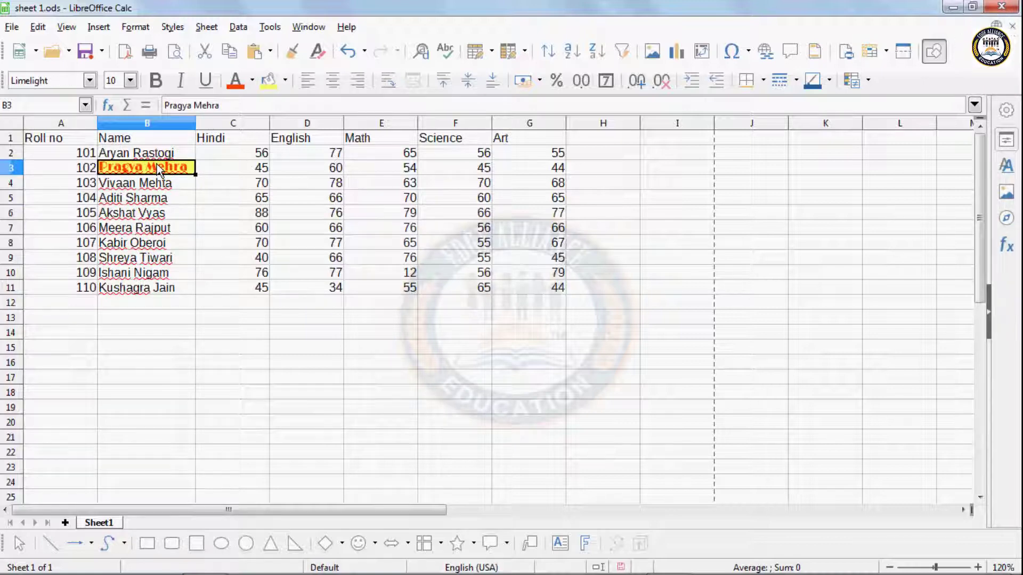
{"action": "left_click", "coordinate": [294, 56]}
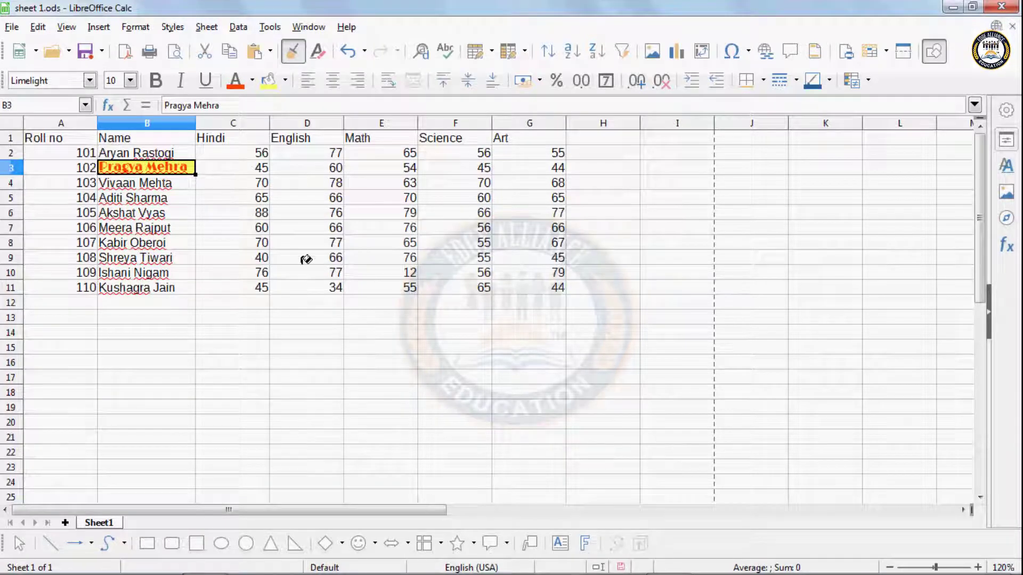
{"action": "left_click", "coordinate": [344, 213]}
{"action": "left_click", "coordinate": [434, 212]}
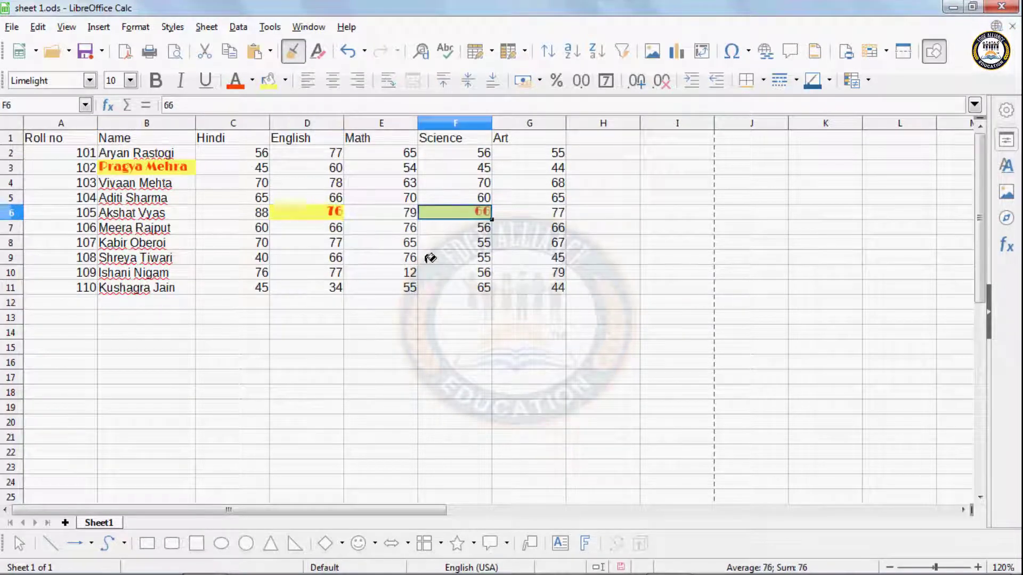
{"action": "left_click", "coordinate": [430, 275]}
{"action": "left_click", "coordinate": [382, 167]}
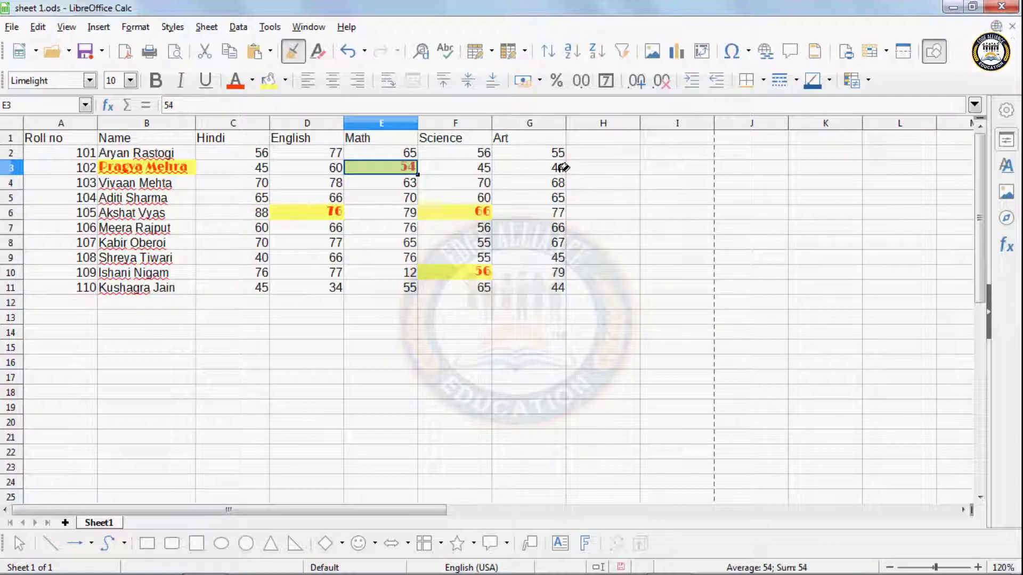
{"action": "left_click", "coordinate": [560, 167]}
{"action": "left_click", "coordinate": [553, 281]}
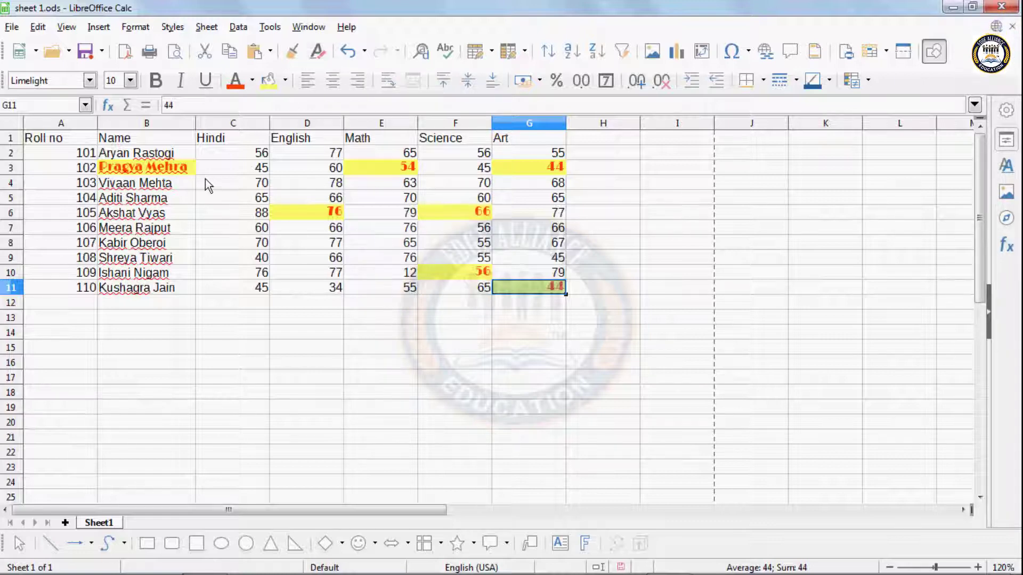
{"action": "left_click", "coordinate": [158, 169]}
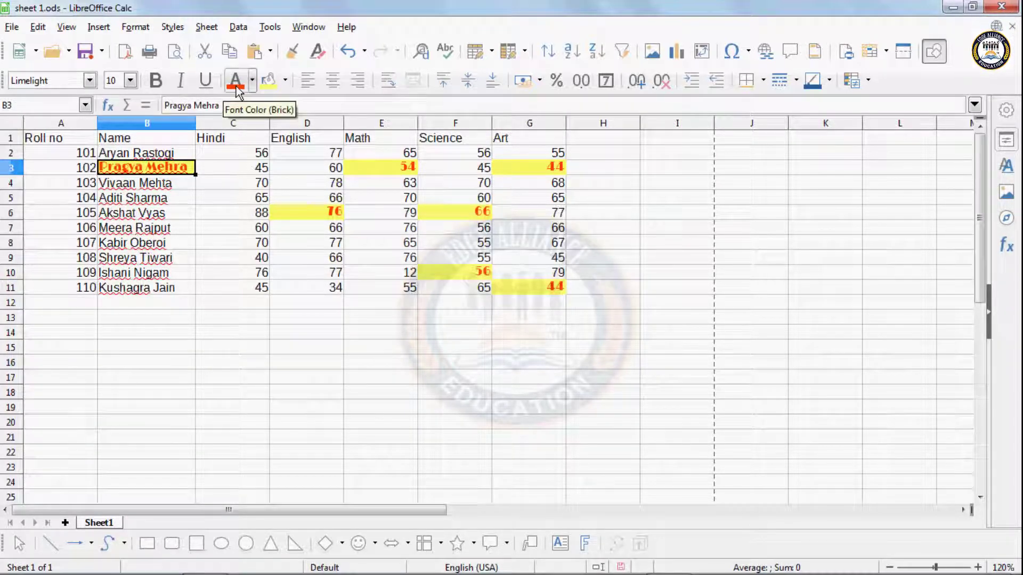
{"action": "left_click", "coordinate": [225, 244]}
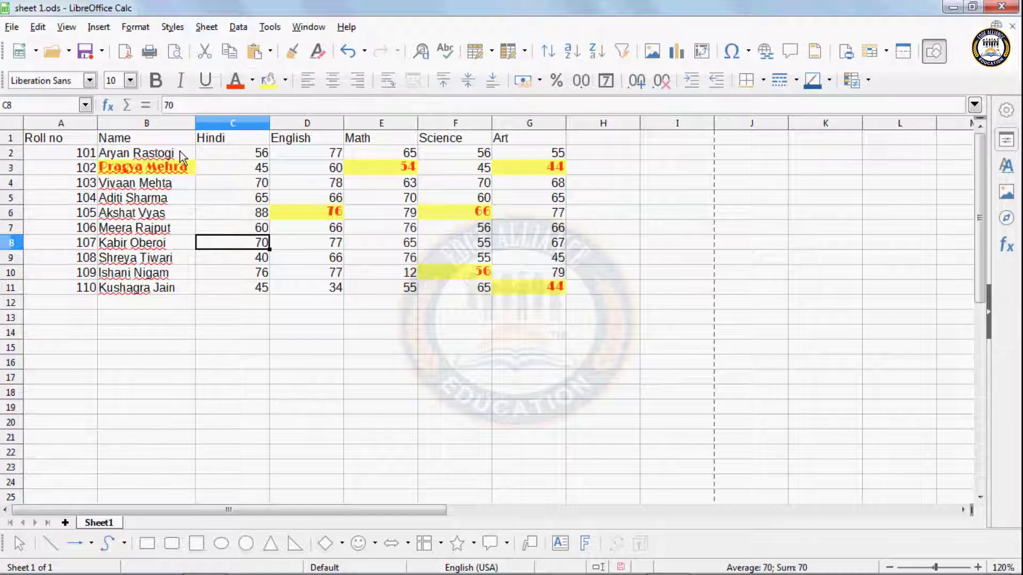
Clear the direct formatting from the range B2:G11.
{"action": "left_click_drag", "start_coordinate": [181, 152], "coordinate": [521, 297]}
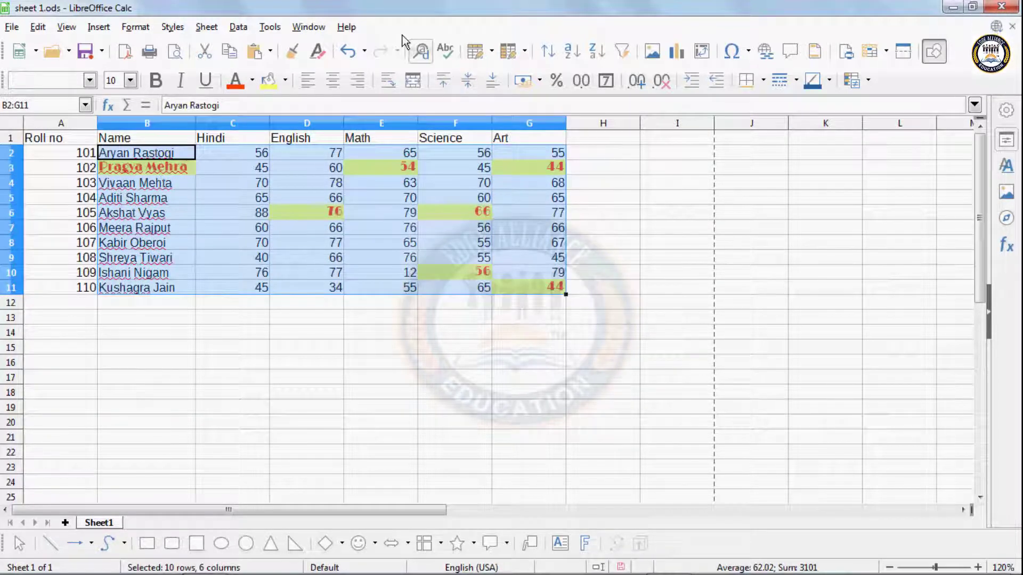
{"action": "left_click", "coordinate": [315, 57]}
{"action": "left_click", "coordinate": [293, 269]}
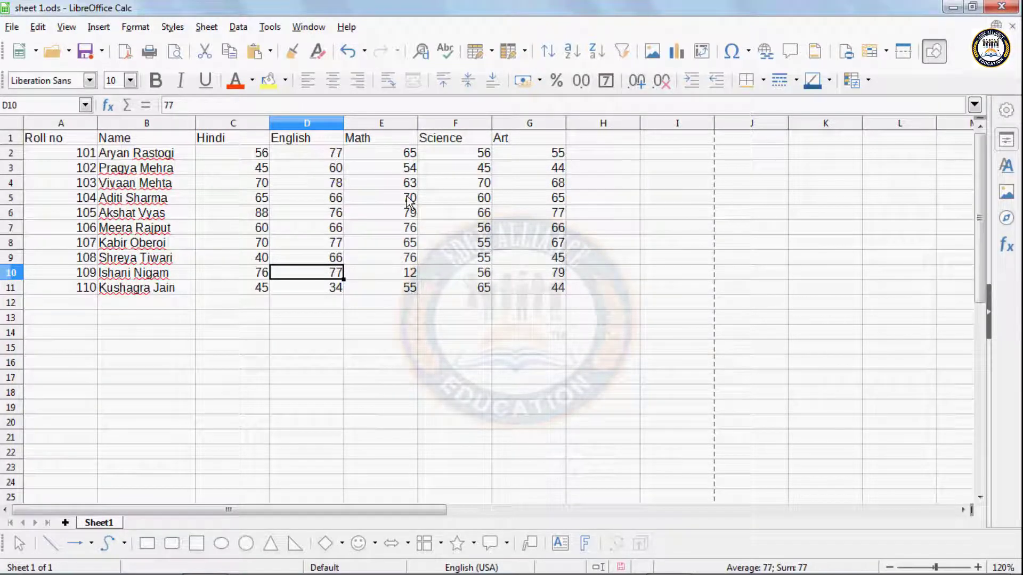
Undo the formatting changes step by step, back through the deletion of the circle and the koala picture.
{"action": "left_click", "coordinate": [346, 52]}
{"action": "left_click", "coordinate": [343, 53]}
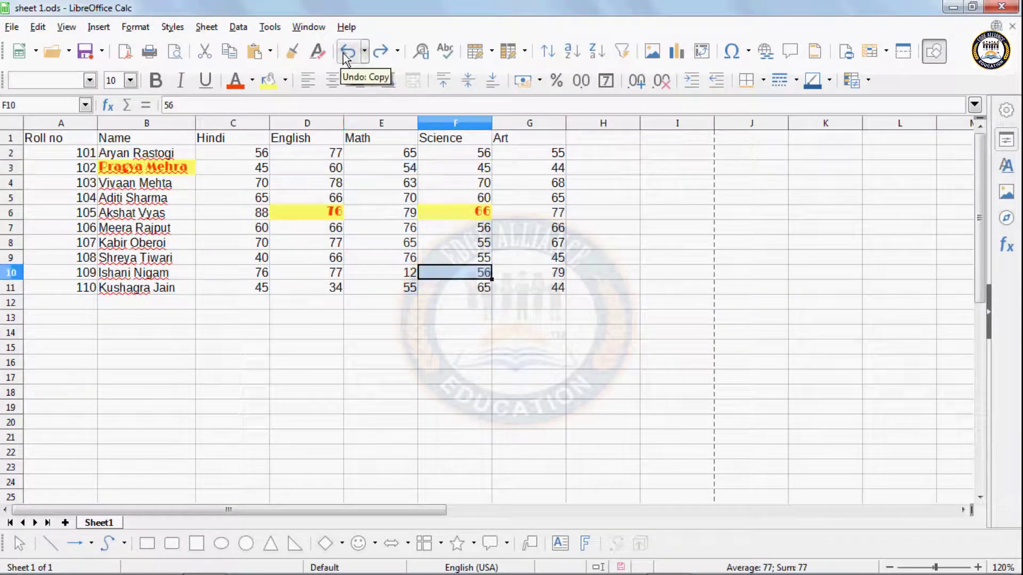
{"action": "left_click", "coordinate": [341, 53]}
{"action": "left_click", "coordinate": [341, 54]}
{"action": "left_click", "coordinate": [341, 53]}
{"action": "left_click", "coordinate": [341, 53]}
{"action": "left_click", "coordinate": [340, 52]}
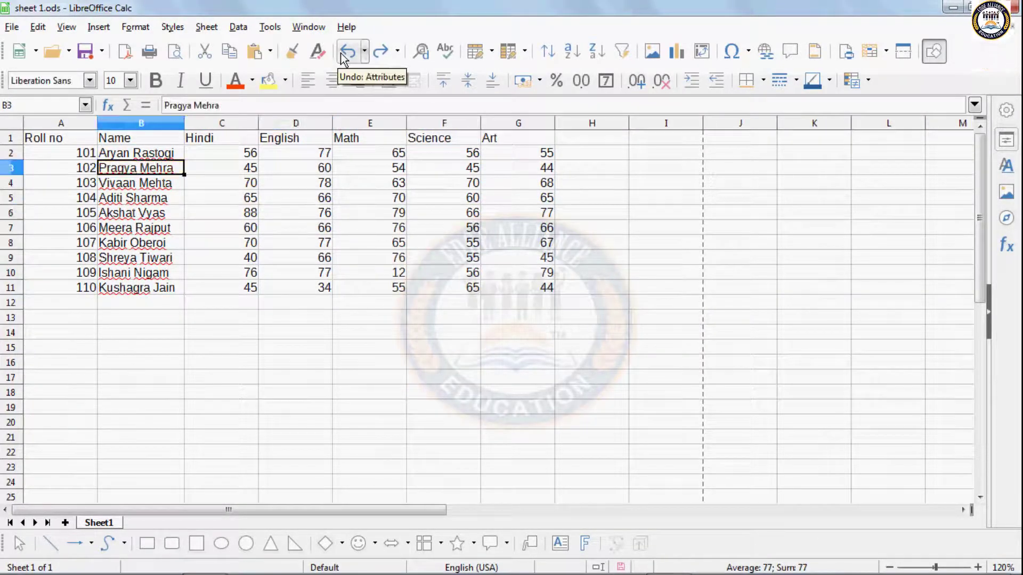
{"action": "left_click", "coordinate": [340, 52]}
{"action": "left_click", "coordinate": [340, 53]}
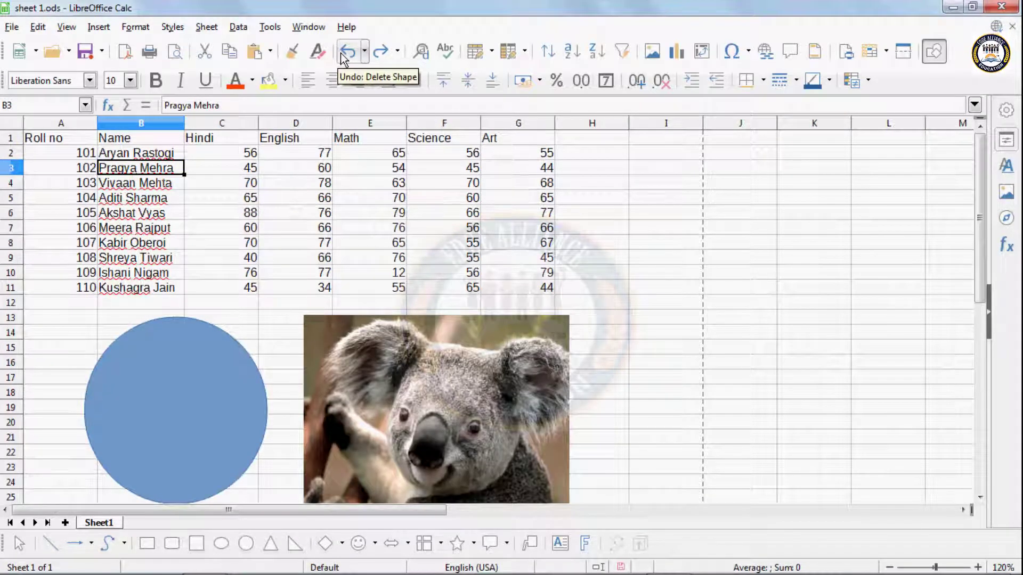
Redo the shape deletions and all formatting changes up to the clearing of B2:G11.
{"action": "left_click", "coordinate": [380, 53]}
{"action": "left_click", "coordinate": [380, 53]}
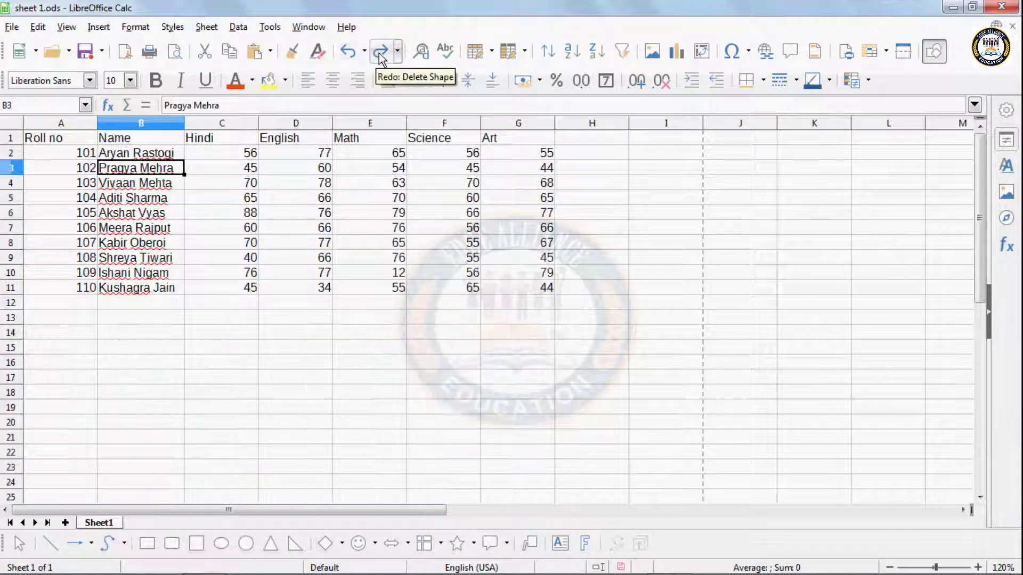
{"action": "left_click", "coordinate": [380, 53]}
{"action": "left_click", "coordinate": [380, 53]}
{"action": "left_click", "coordinate": [380, 53]}
{"action": "left_click", "coordinate": [380, 53]}
{"action": "left_click", "coordinate": [380, 54]}
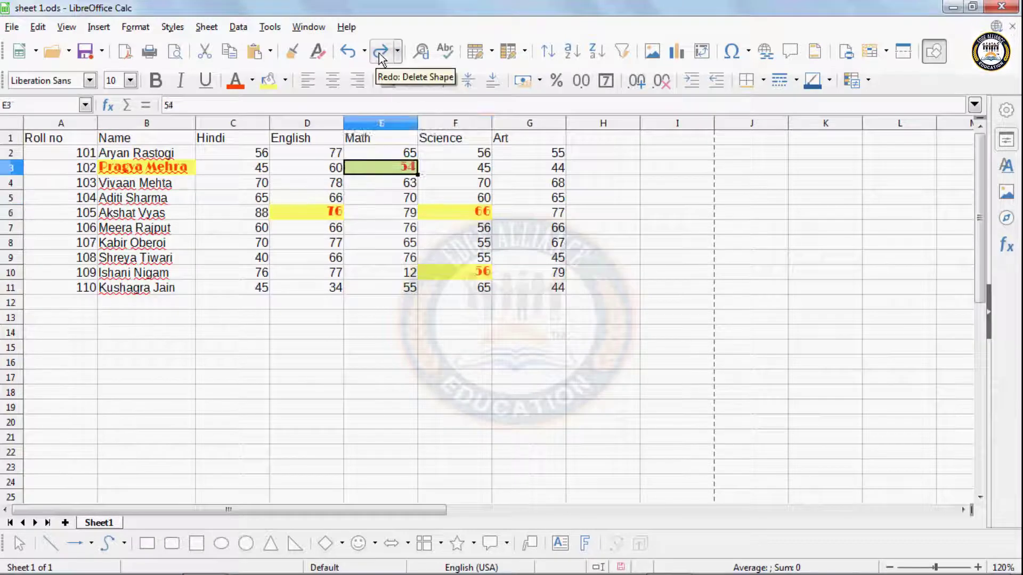
{"action": "left_click", "coordinate": [380, 53]}
{"action": "left_click", "coordinate": [380, 53]}
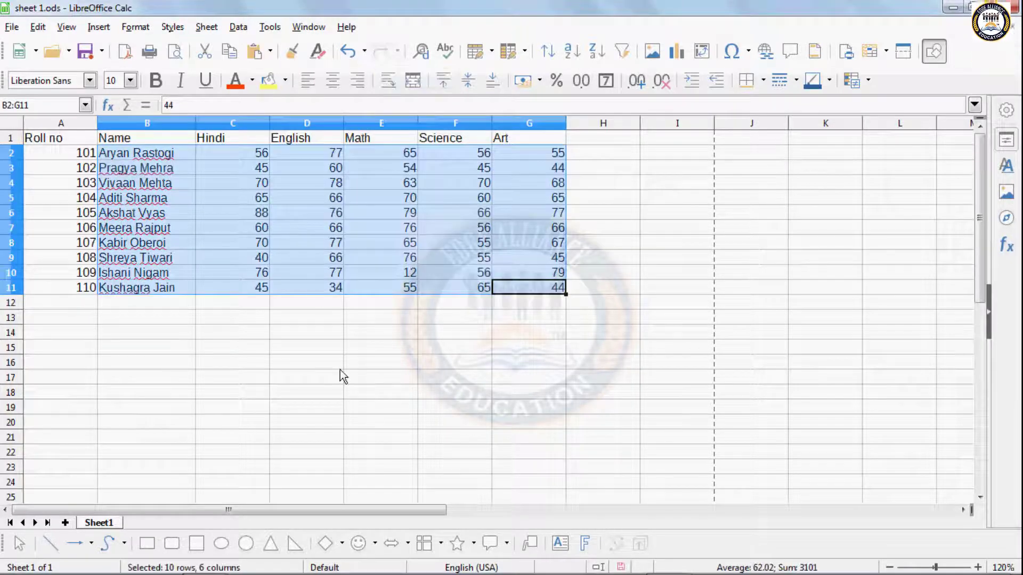
Undo the cleared and cloned formatting and the Limelight font, back to B3's yellow background.
{"action": "key", "text": "ctrl+z"}
{"action": "key", "text": "ctrl+z"}
{"action": "key", "text": "ctrl+z"}
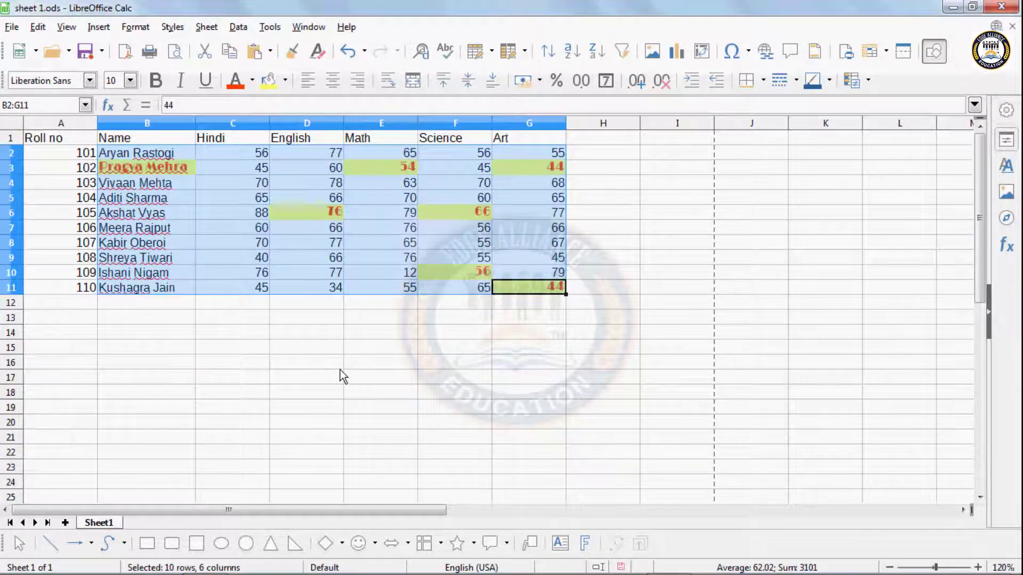
{"action": "key", "text": "ctrl+z"}
{"action": "key", "text": "ctrl+z"}
{"action": "key", "text": "ctrl+z"}
{"action": "key", "text": "ctrl+z"}
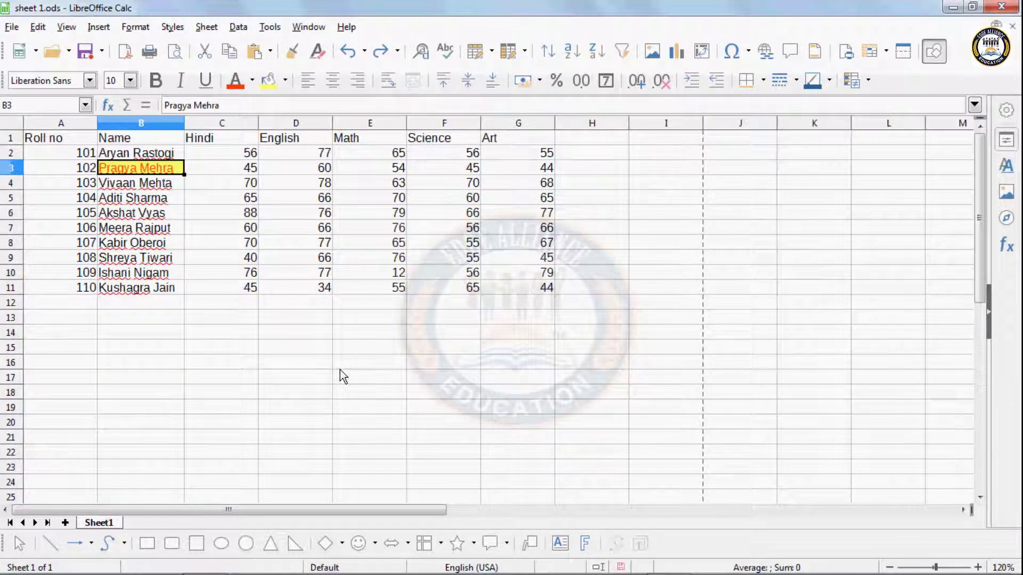
Redo the undone font, column width and cloned formatting changes through the clearing of B2:G11.
{"action": "key", "text": "ctrl+y"}
{"action": "key", "text": "ctrl+y"}
{"action": "key", "text": "ctrl+y"}
{"action": "key", "text": "ctrl+y"}
{"action": "key", "text": "ctrl+y"}
{"action": "key", "text": "ctrl+y"}
{"action": "key", "text": "ctrl+y"}
{"action": "key", "text": "ctrl+y"}
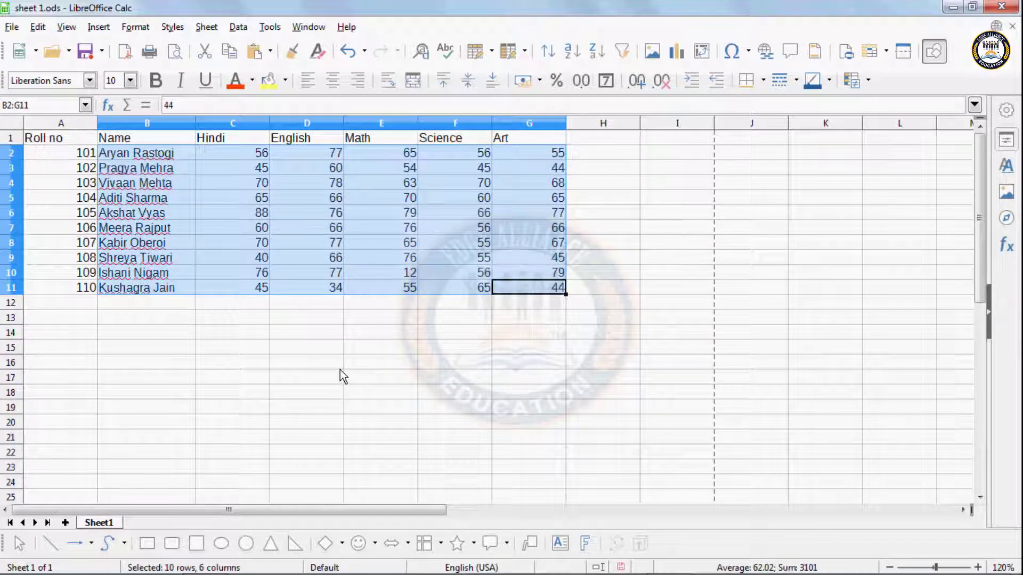
{"action": "left_click", "coordinate": [265, 319]}
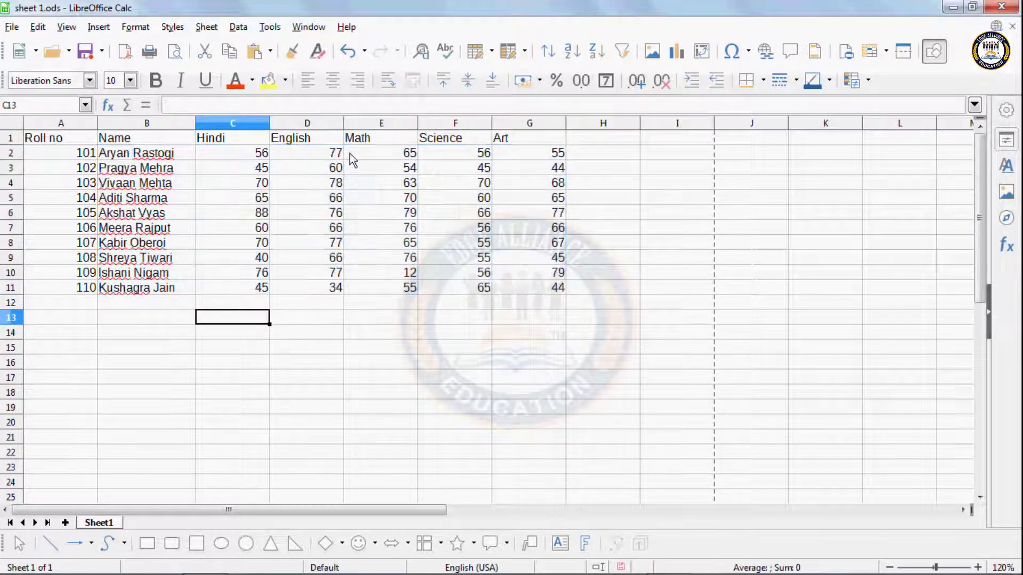
Search the sheet for 56 with Find & Replace and step forward through the matches.
{"action": "left_click", "coordinate": [421, 51]}
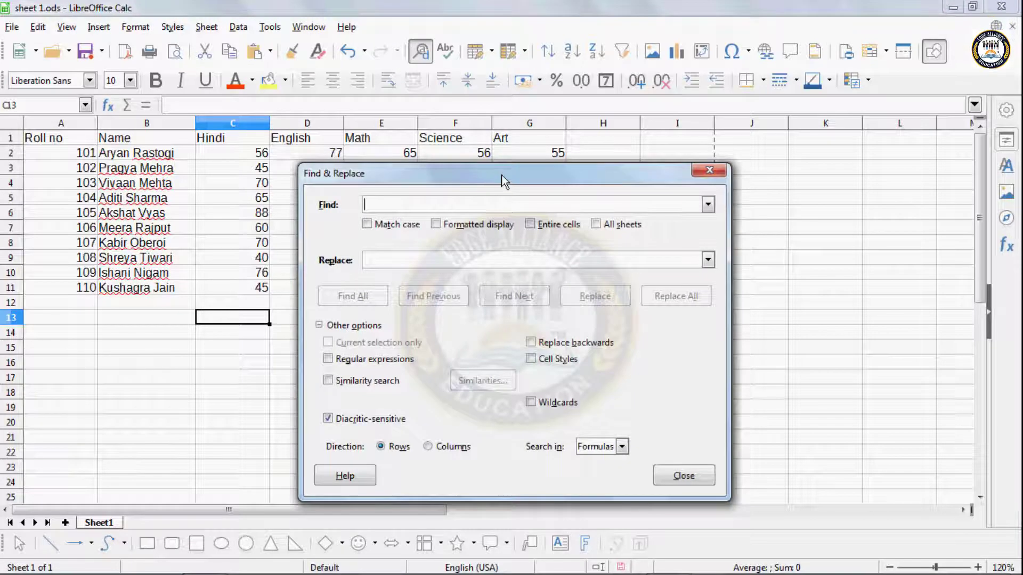
{"action": "left_click_drag", "start_coordinate": [501, 175], "coordinate": [454, 171]}
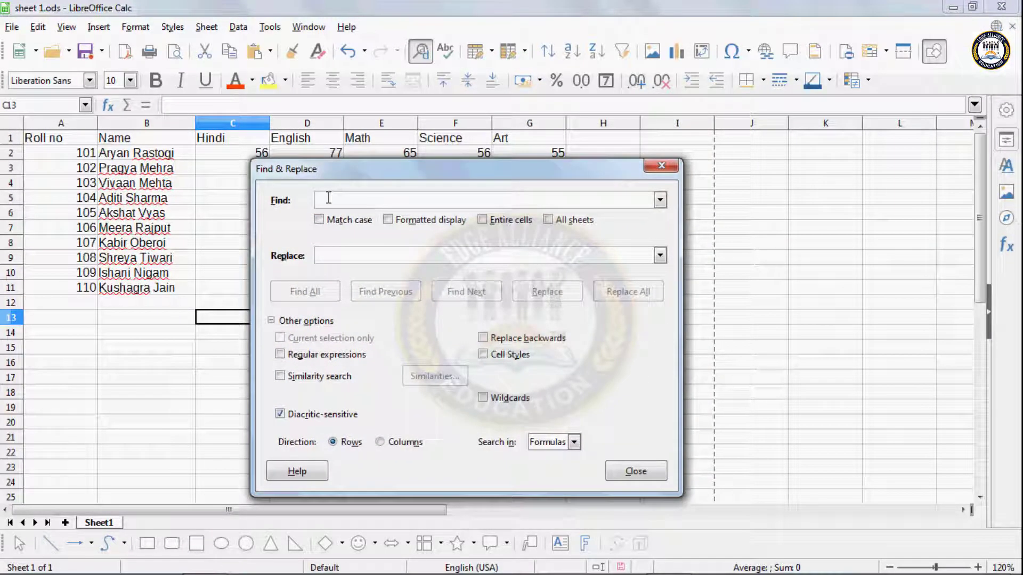
{"action": "left_click_drag", "start_coordinate": [328, 198], "coordinate": [375, 216]}
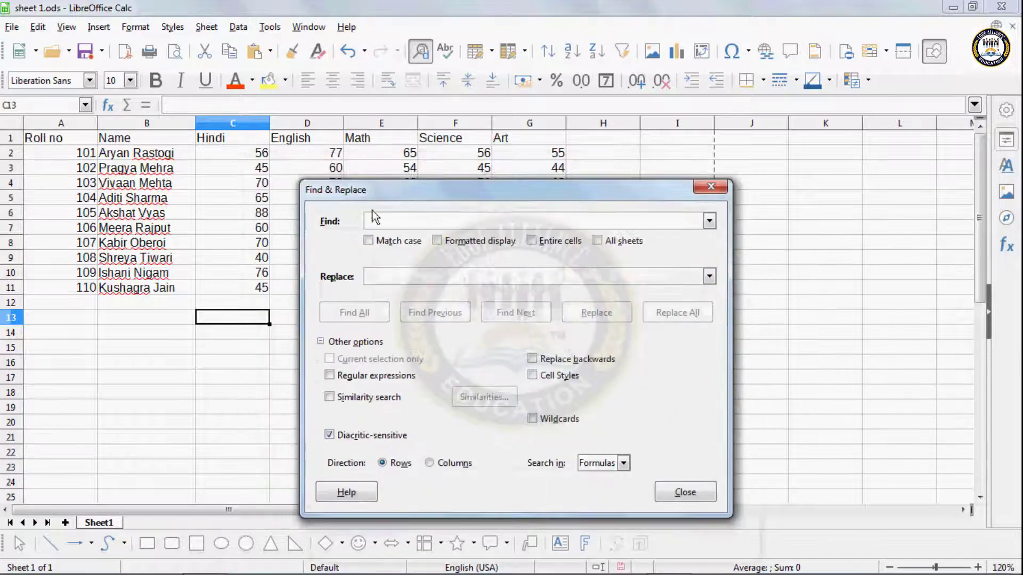
{"action": "type", "text": "56"}
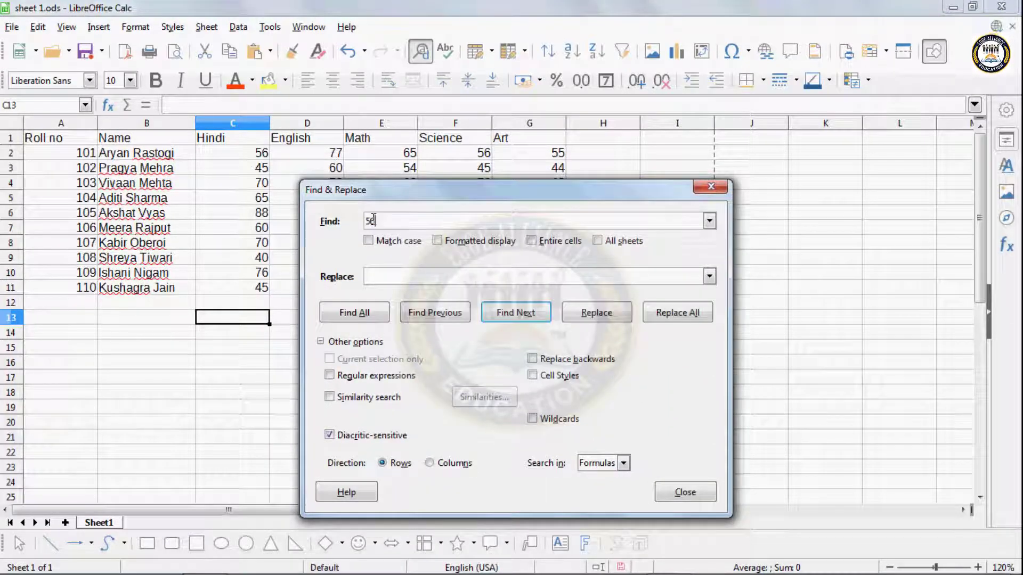
{"action": "left_click", "coordinate": [515, 313]}
{"action": "left_click", "coordinate": [515, 313]}
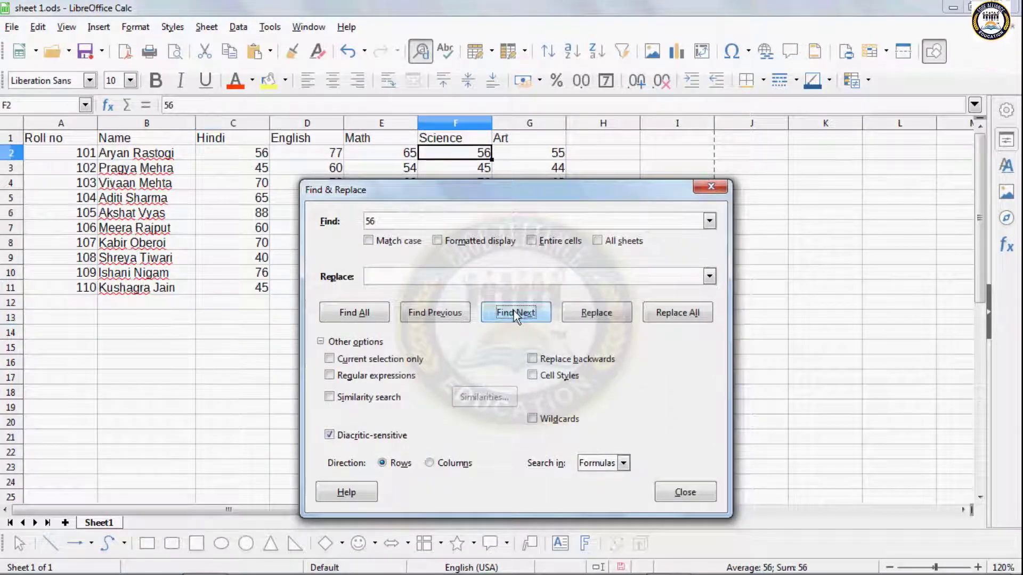
{"action": "left_click", "coordinate": [514, 311]}
{"action": "left_click_drag", "start_coordinate": [513, 194], "coordinate": [724, 196]}
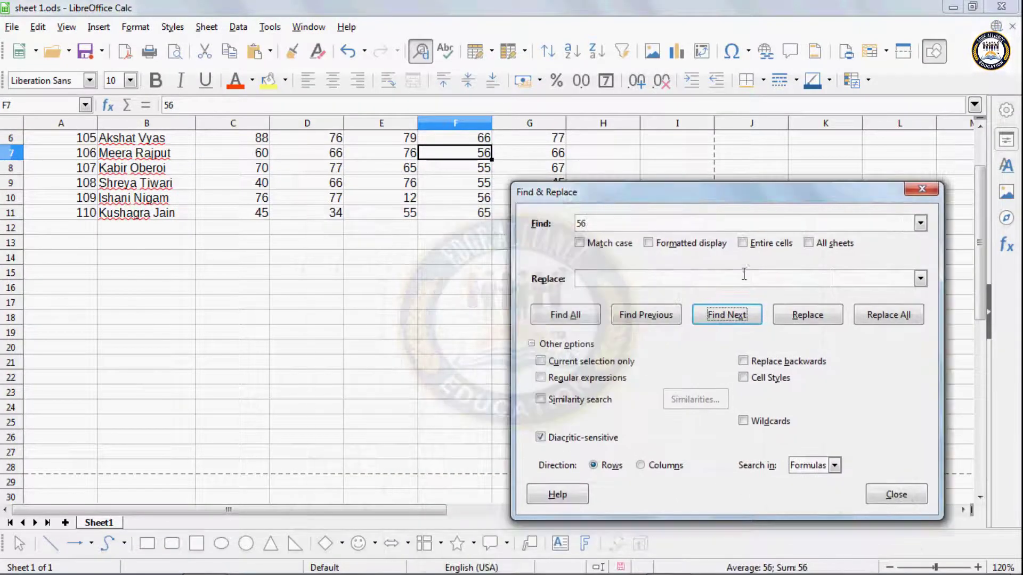
{"action": "left_click", "coordinate": [741, 316]}
{"action": "left_click", "coordinate": [743, 316]}
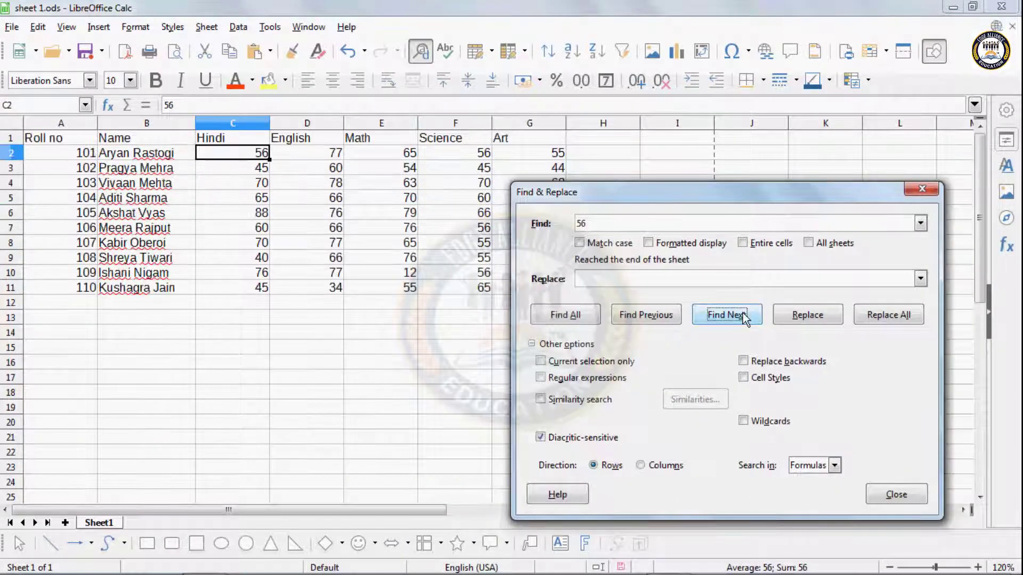
Step backward through the matches for 56, and list all of them in the search results.
{"action": "left_click", "coordinate": [663, 317]}
{"action": "left_click", "coordinate": [663, 318]}
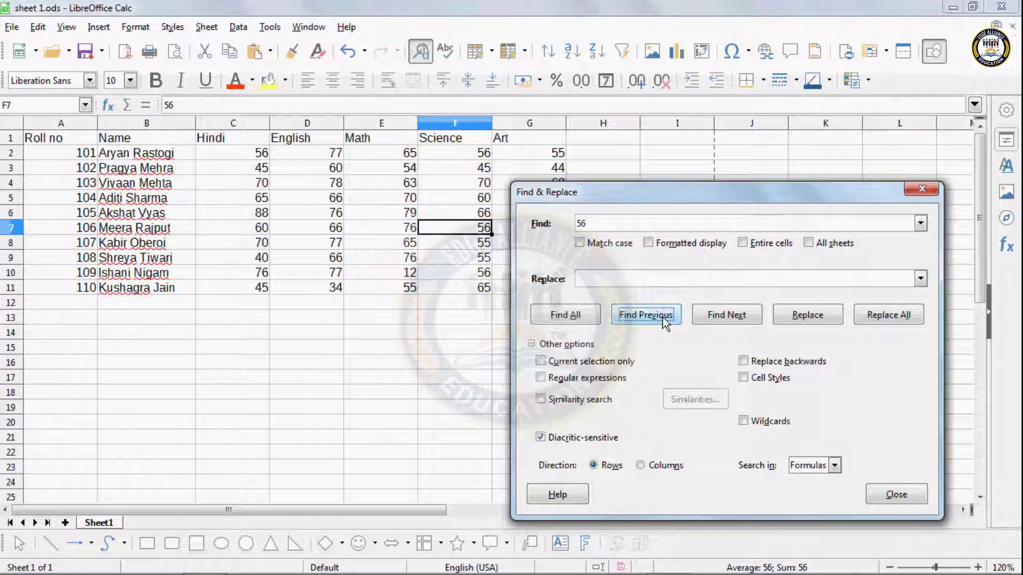
{"action": "left_click", "coordinate": [664, 318]}
{"action": "left_click", "coordinate": [663, 318]}
{"action": "left_click", "coordinate": [664, 318]}
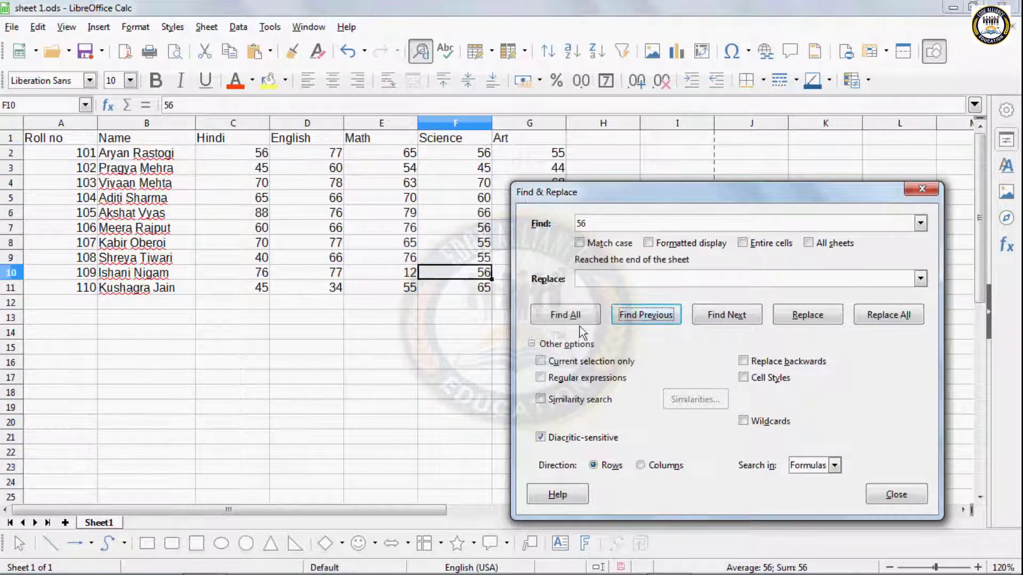
{"action": "left_click", "coordinate": [575, 322]}
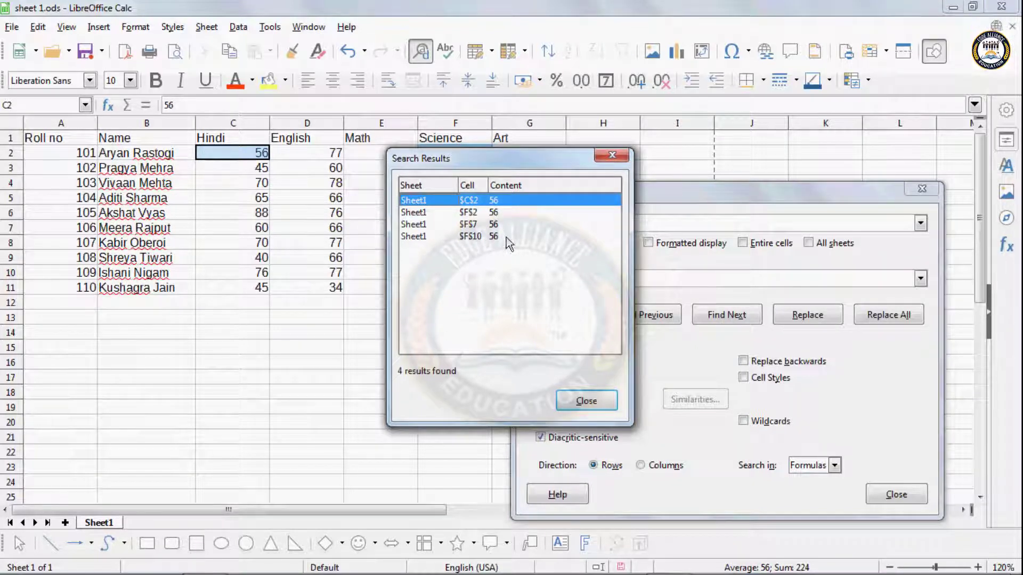
{"action": "left_click", "coordinate": [586, 402]}
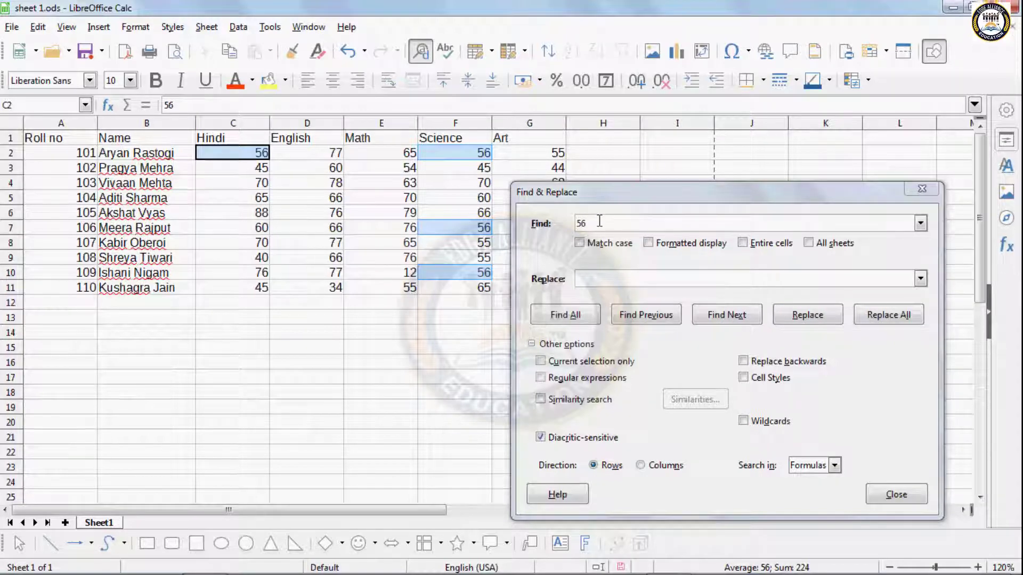
Replace the 56 in cell C2 with 70 using Find & Replace.
{"action": "left_click", "coordinate": [603, 278]}
{"action": "type", "text": "70"}
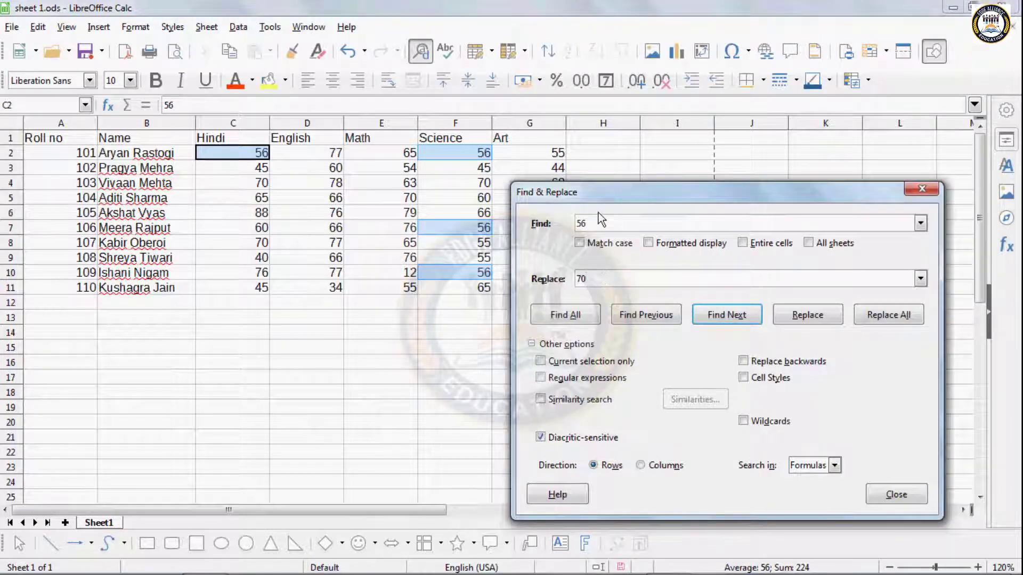
{"action": "left_click", "coordinate": [787, 317]}
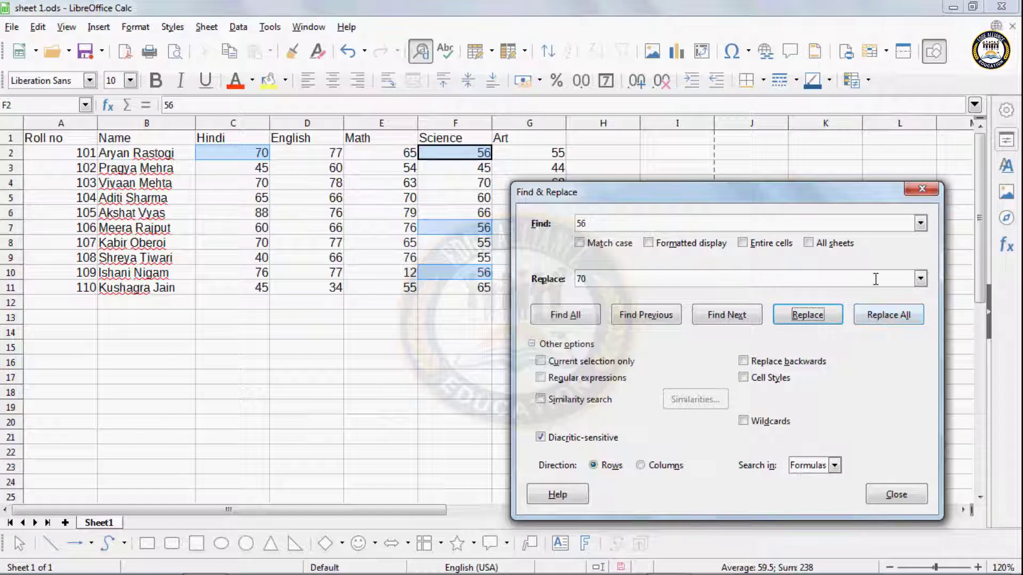
{"action": "left_click", "coordinate": [924, 191]}
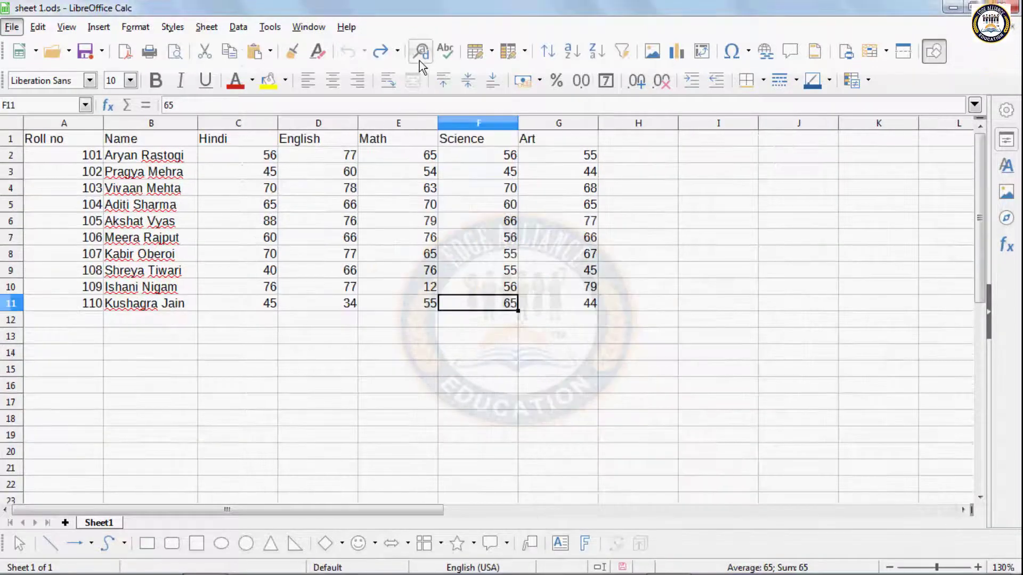
{"action": "left_click", "coordinate": [419, 61]}
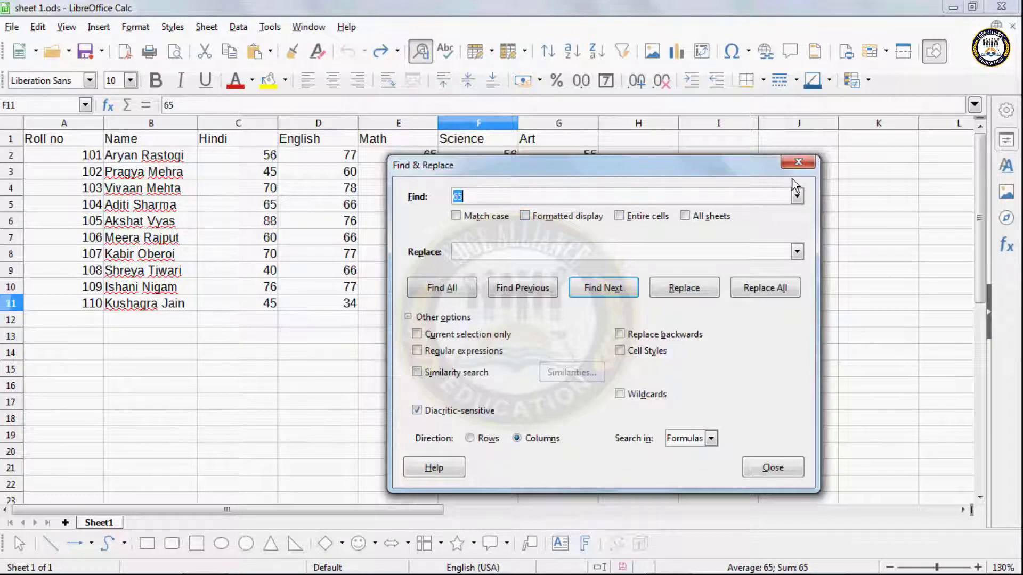
{"action": "left_click", "coordinate": [799, 161]}
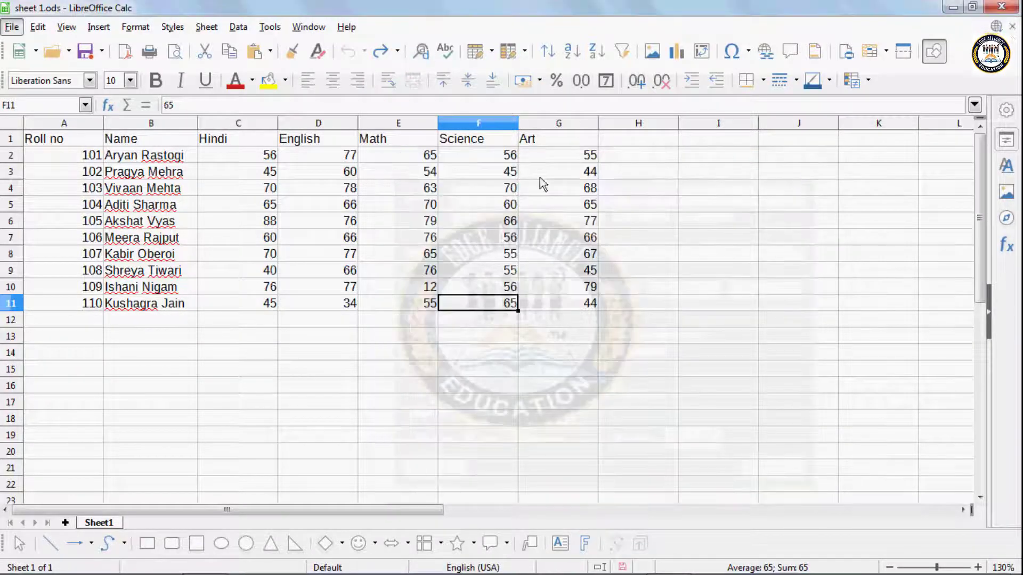
Format the marks in cells C3, D6 and E3 as currency with the default $ format.
{"action": "left_click", "coordinate": [228, 177]}
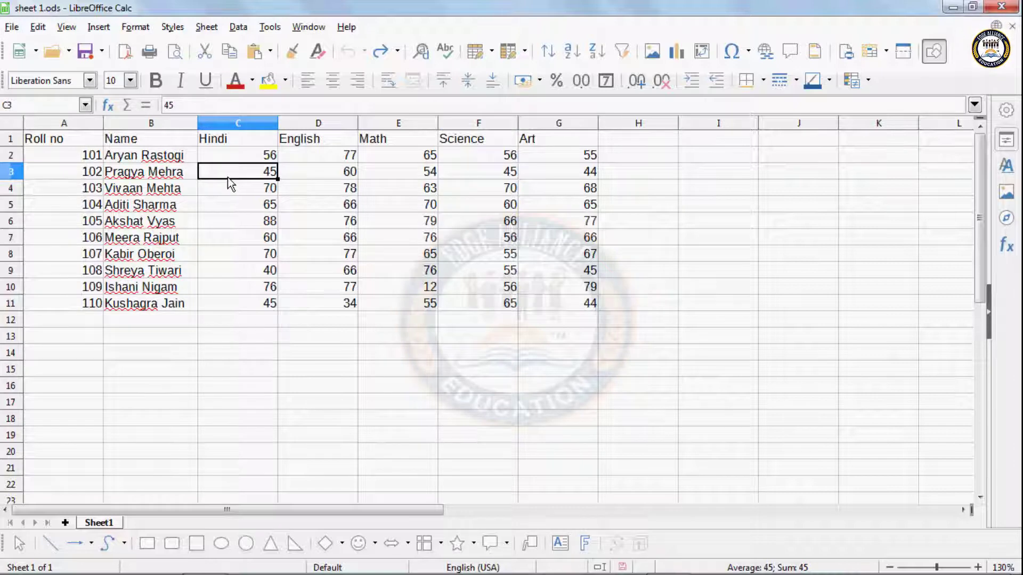
{"action": "left_click", "coordinate": [542, 82]}
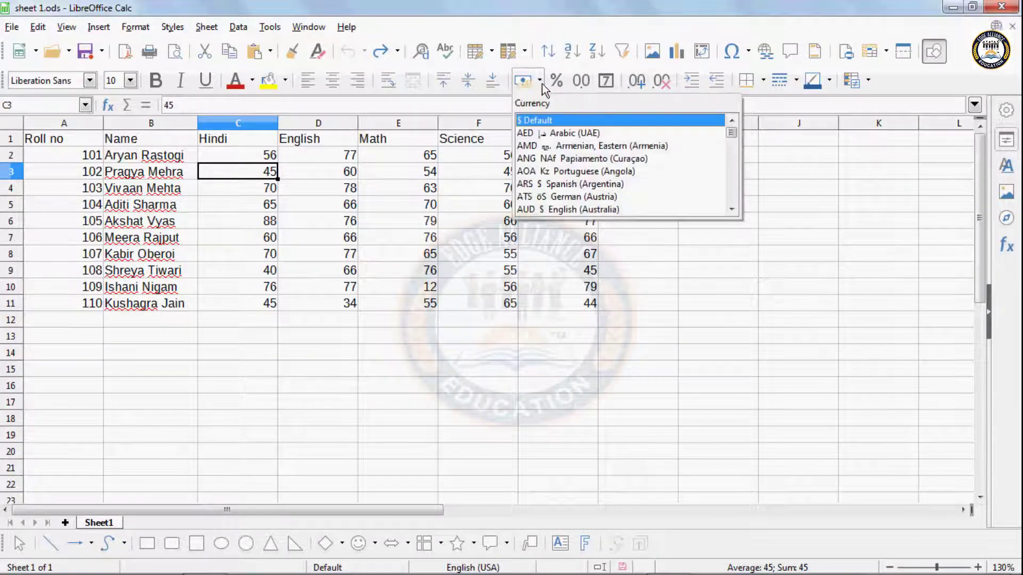
{"action": "left_click", "coordinate": [535, 120]}
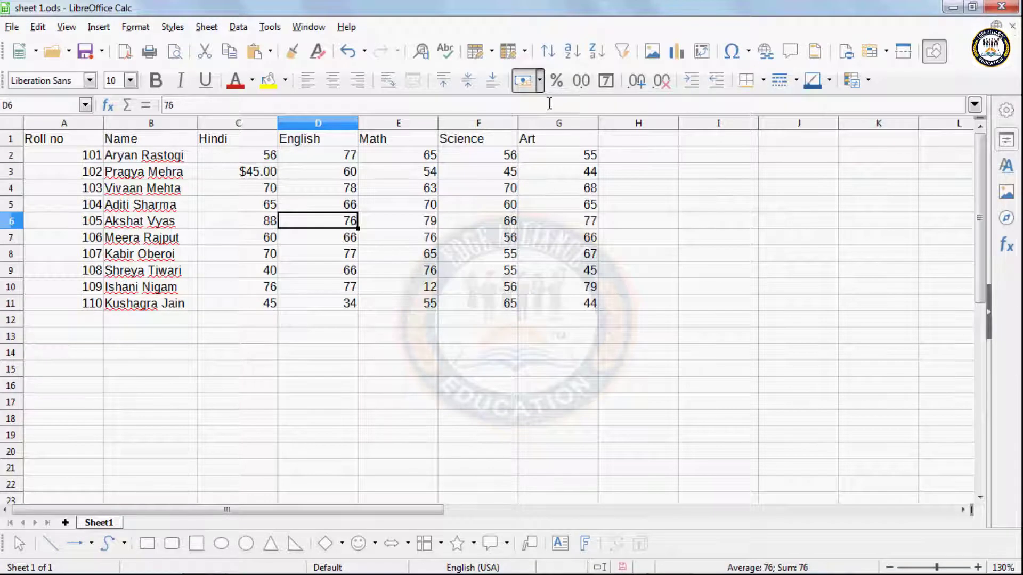
{"action": "left_click", "coordinate": [540, 80]}
{"action": "left_click", "coordinate": [542, 125]}
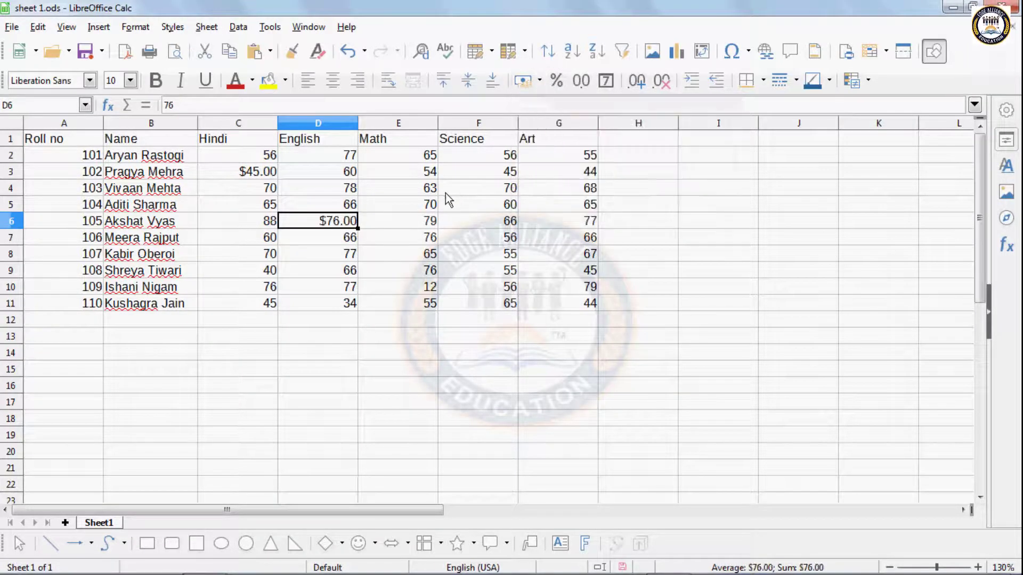
{"action": "left_click", "coordinate": [428, 171]}
{"action": "left_click", "coordinate": [540, 81]}
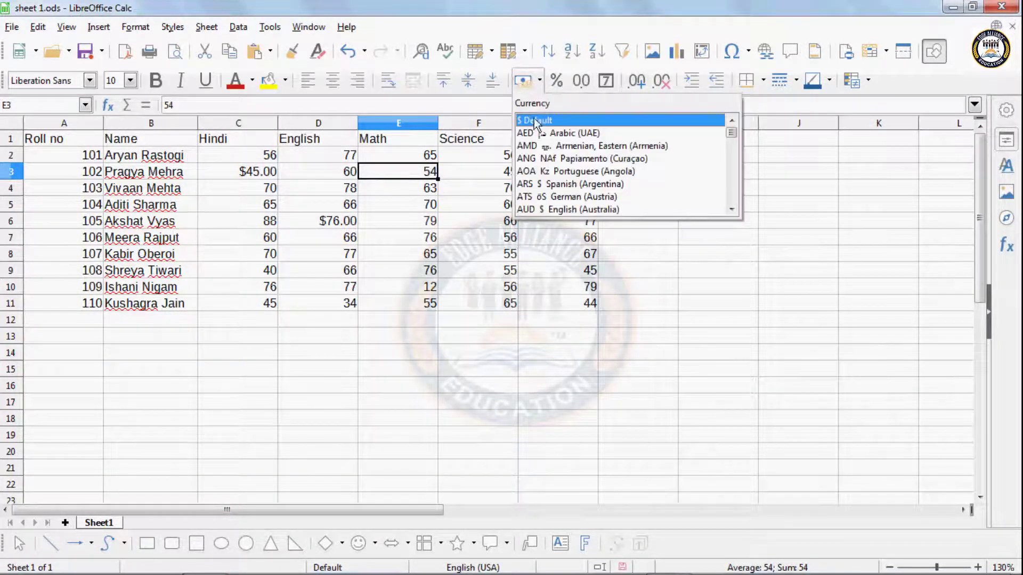
{"action": "left_click", "coordinate": [542, 125]}
Format the marks in cells F8, C9, F4 and G8 as percentages.
{"action": "left_click", "coordinate": [516, 255]}
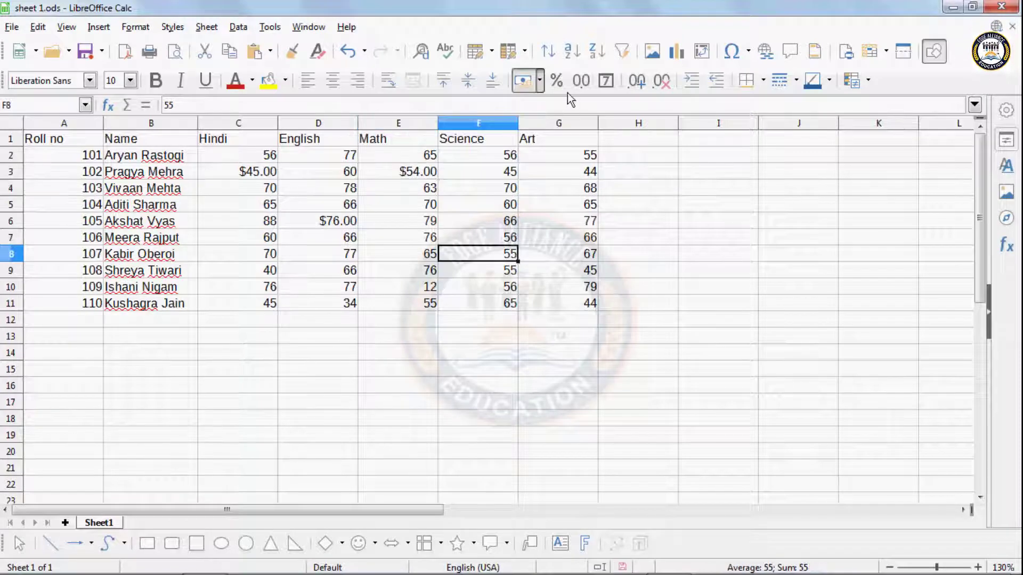
{"action": "left_click", "coordinate": [557, 81]}
{"action": "left_click", "coordinate": [253, 271]}
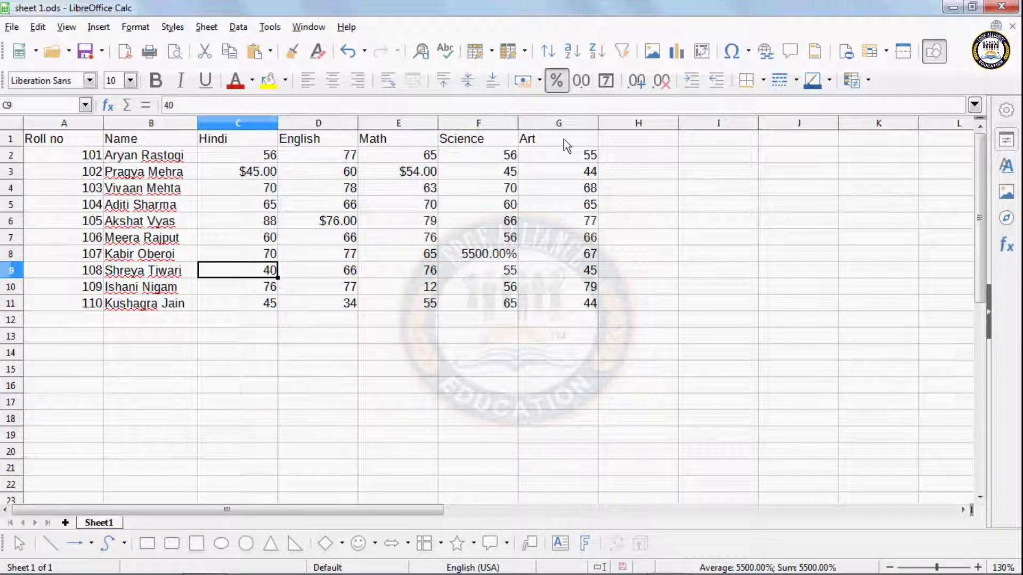
{"action": "left_click", "coordinate": [557, 80]}
{"action": "left_click", "coordinate": [494, 190]}
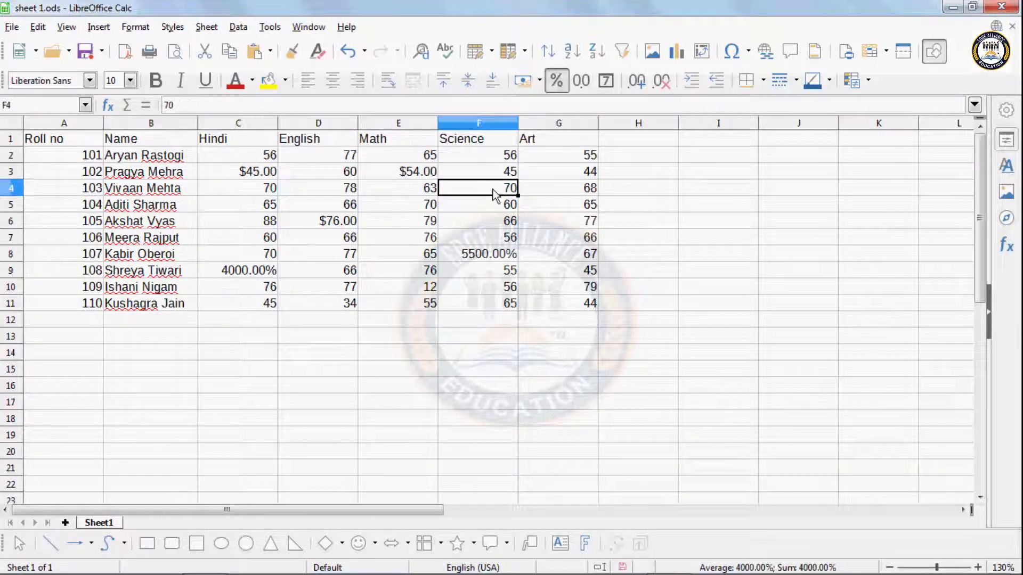
{"action": "left_click", "coordinate": [550, 81]}
{"action": "left_click", "coordinate": [569, 253]}
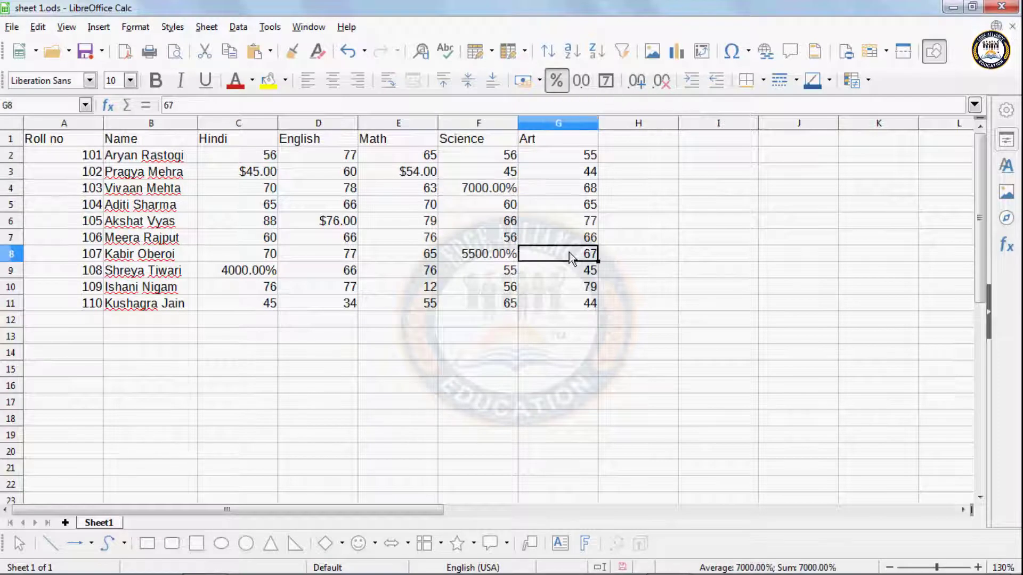
{"action": "left_click", "coordinate": [556, 81]}
{"action": "left_click", "coordinate": [728, 263]}
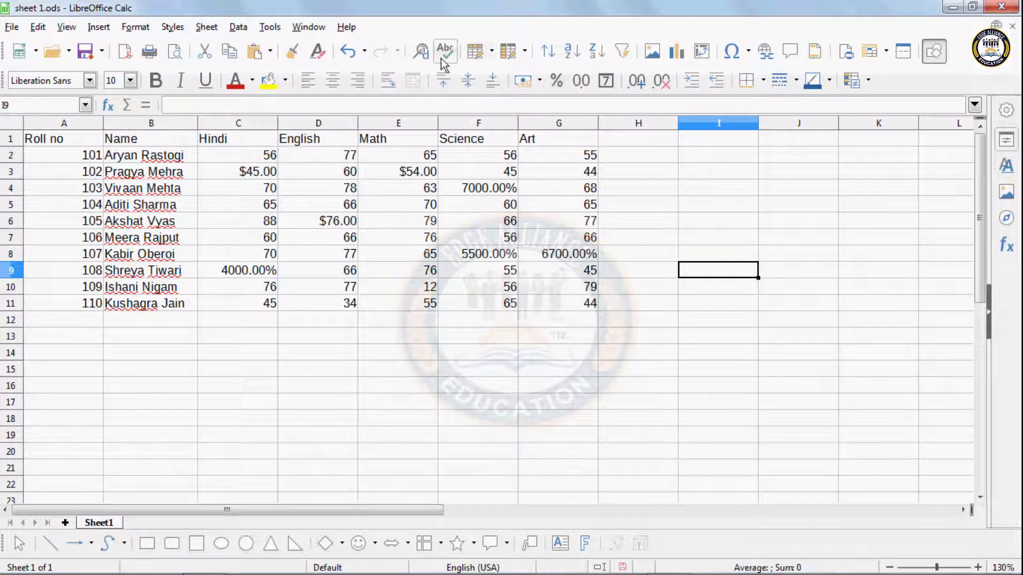
Search for $ with Formatted display enabled in Find & Replace, stepping forward and backward through the currency cells.
{"action": "left_click", "coordinate": [420, 51]}
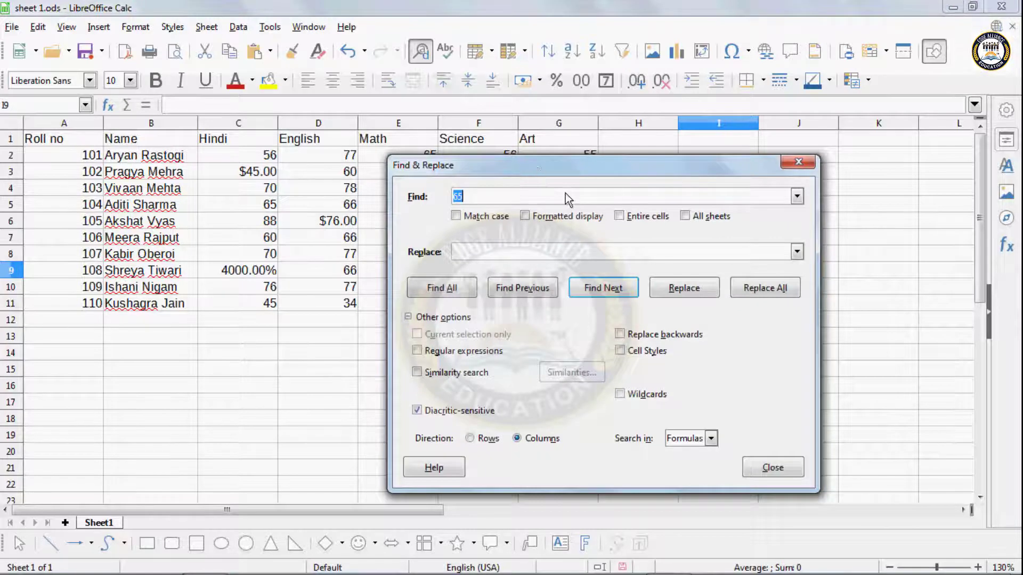
{"action": "left_click_drag", "start_coordinate": [538, 167], "coordinate": [753, 165]}
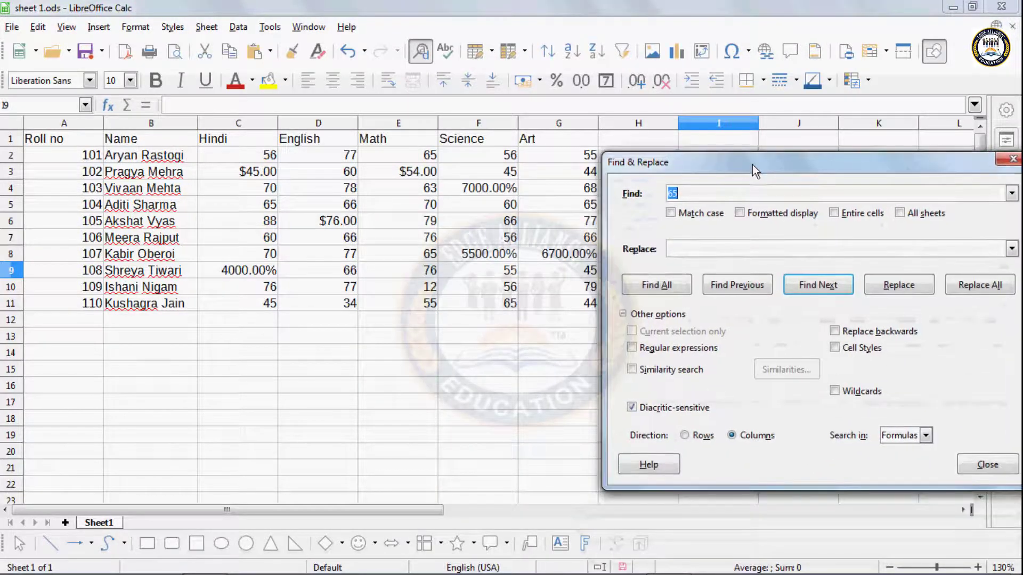
{"action": "left_click", "coordinate": [742, 213]}
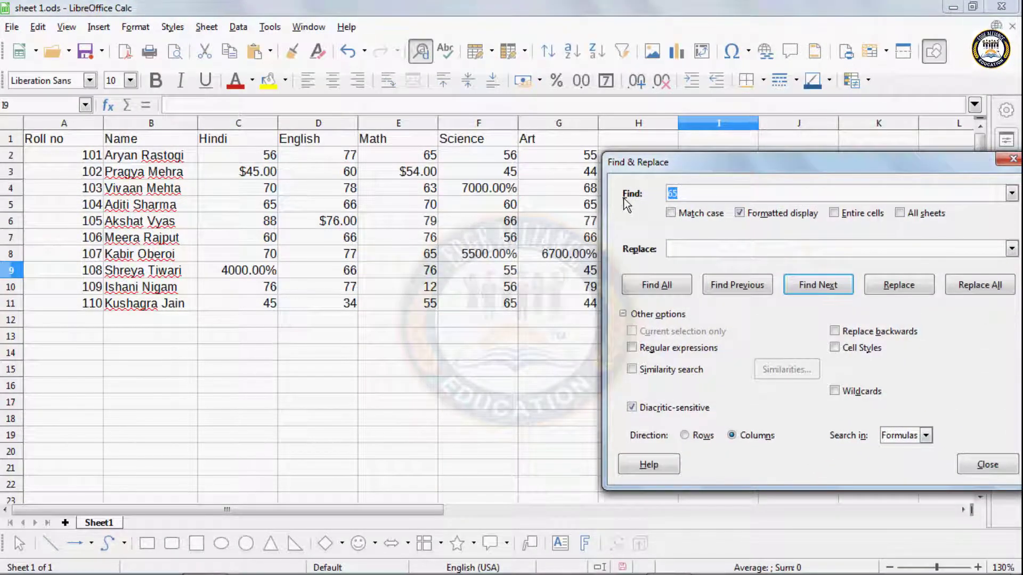
{"action": "type", "text": "$"}
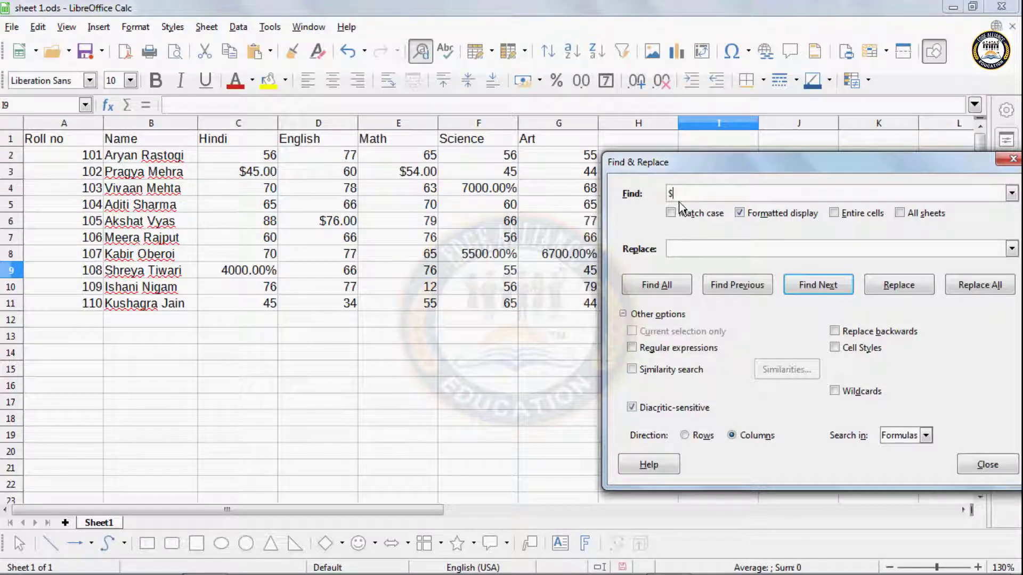
{"action": "left_click", "coordinate": [814, 288]}
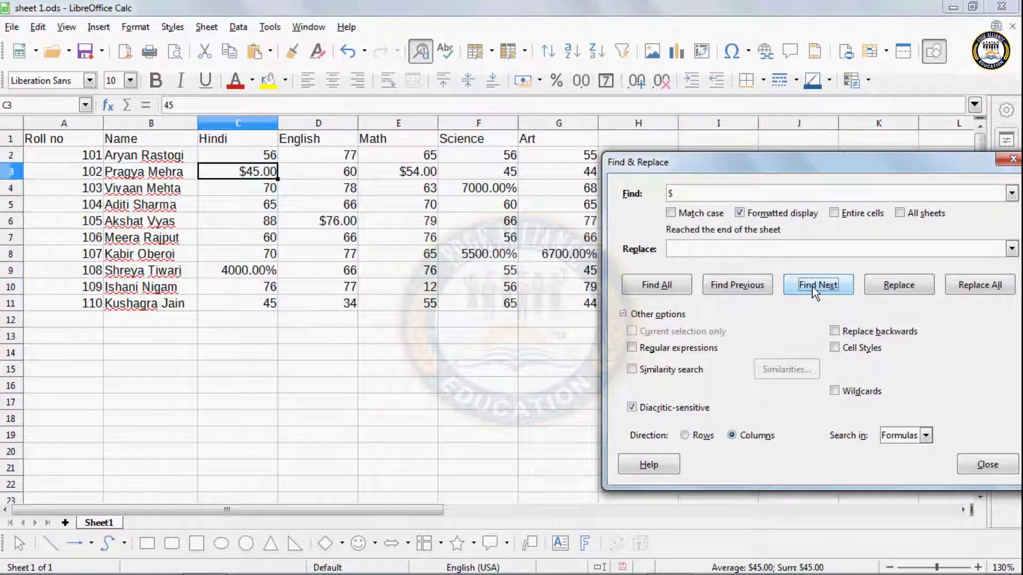
{"action": "left_click", "coordinate": [814, 288]}
{"action": "left_click", "coordinate": [814, 288]}
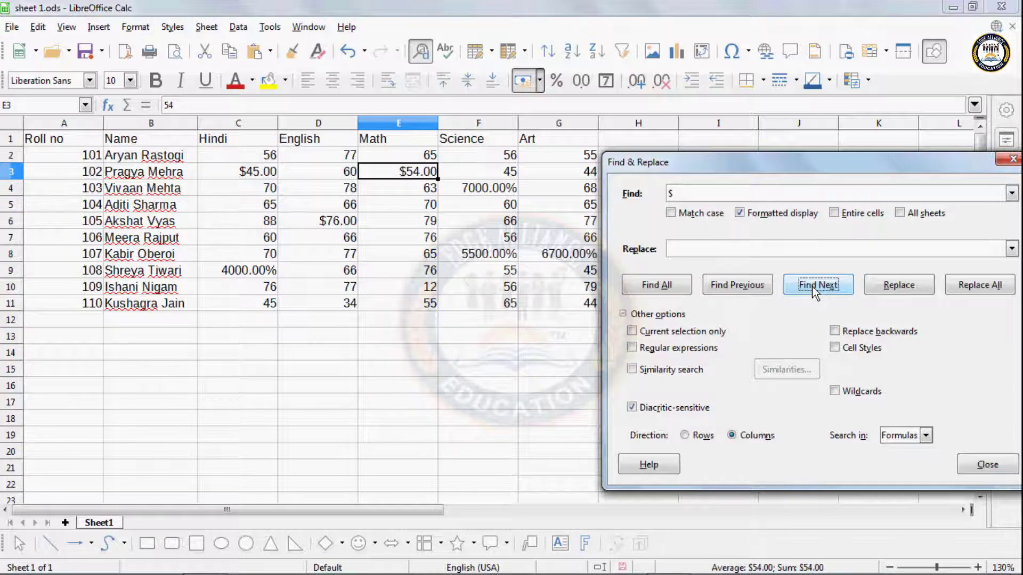
{"action": "left_click", "coordinate": [813, 287]}
{"action": "left_click", "coordinate": [816, 288]}
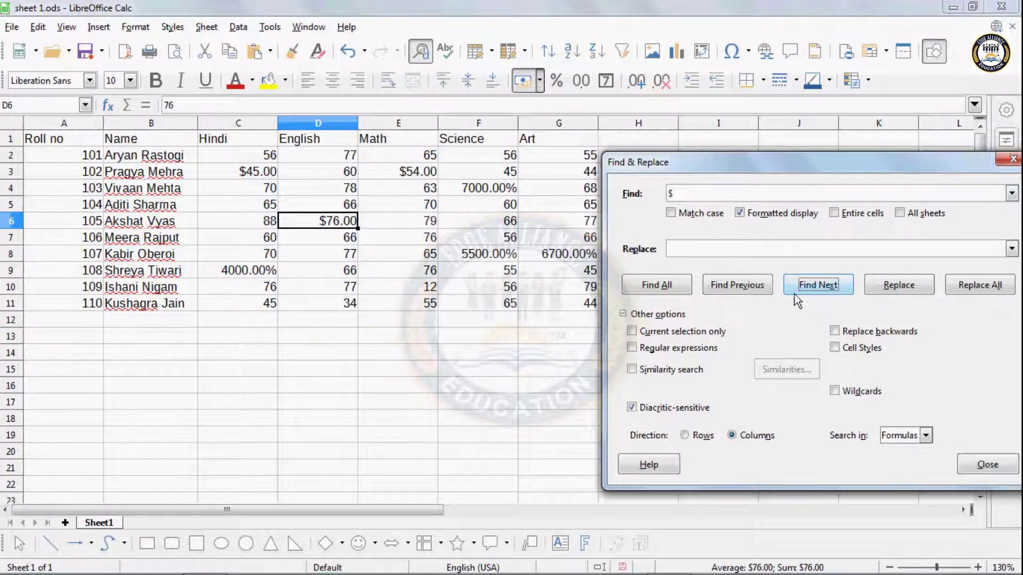
{"action": "left_click", "coordinate": [759, 290]}
{"action": "left_click", "coordinate": [759, 290]}
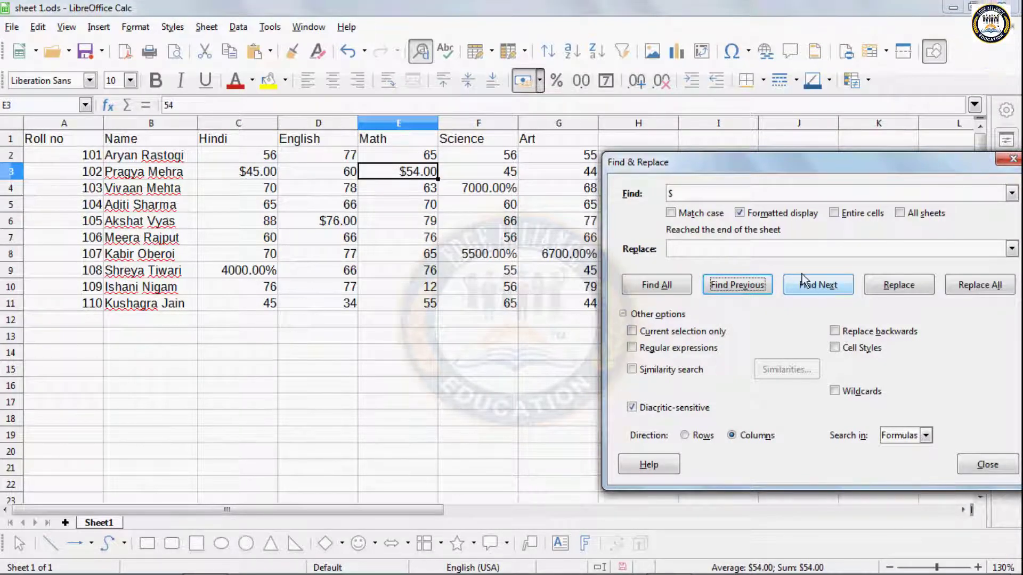
Search for % with Formatted display enabled in Find & Replace, stepping forward through the percentage cells.
{"action": "left_click", "coordinate": [670, 193]}
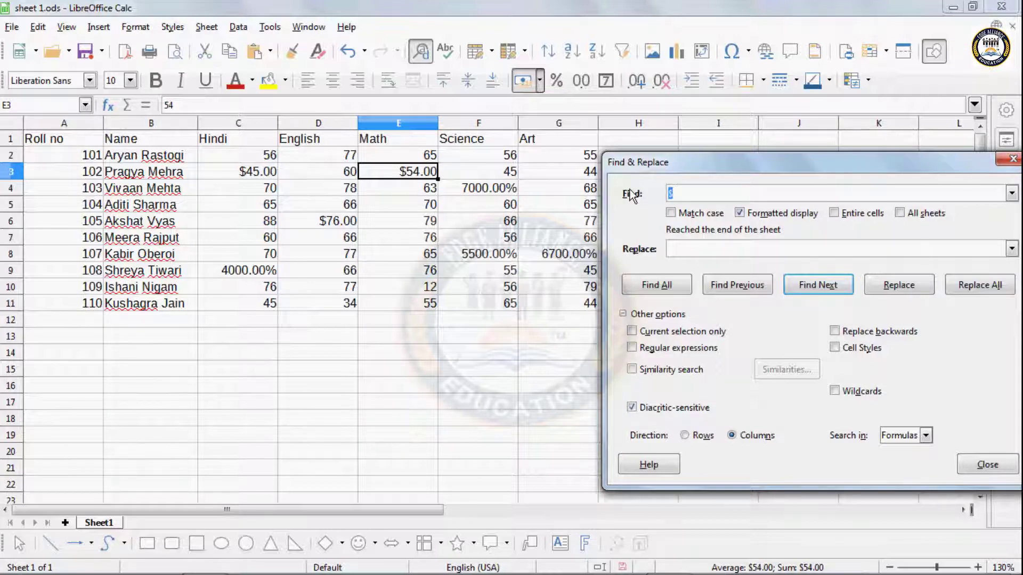
{"action": "type", "text": "%"}
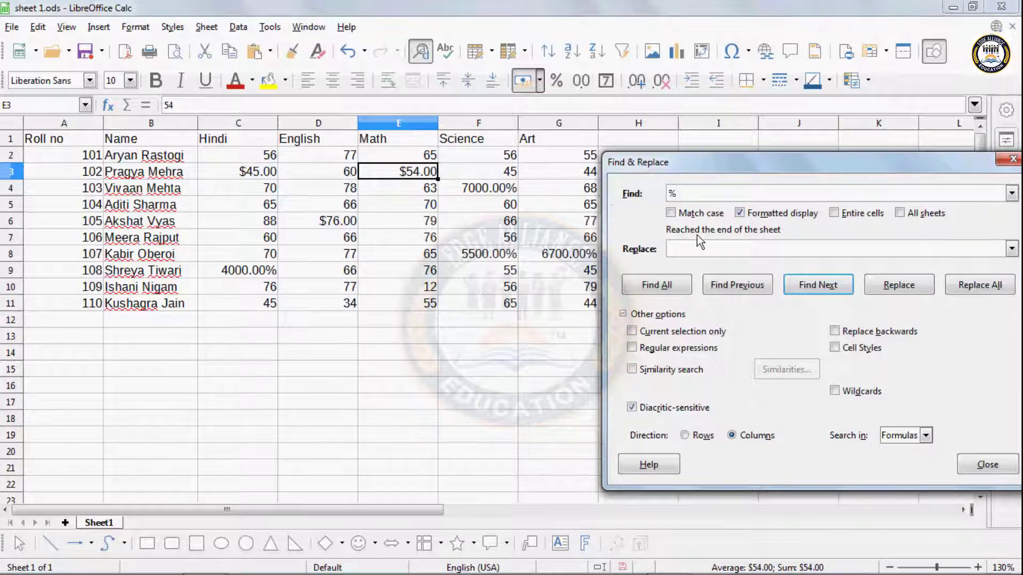
{"action": "left_click", "coordinate": [818, 285]}
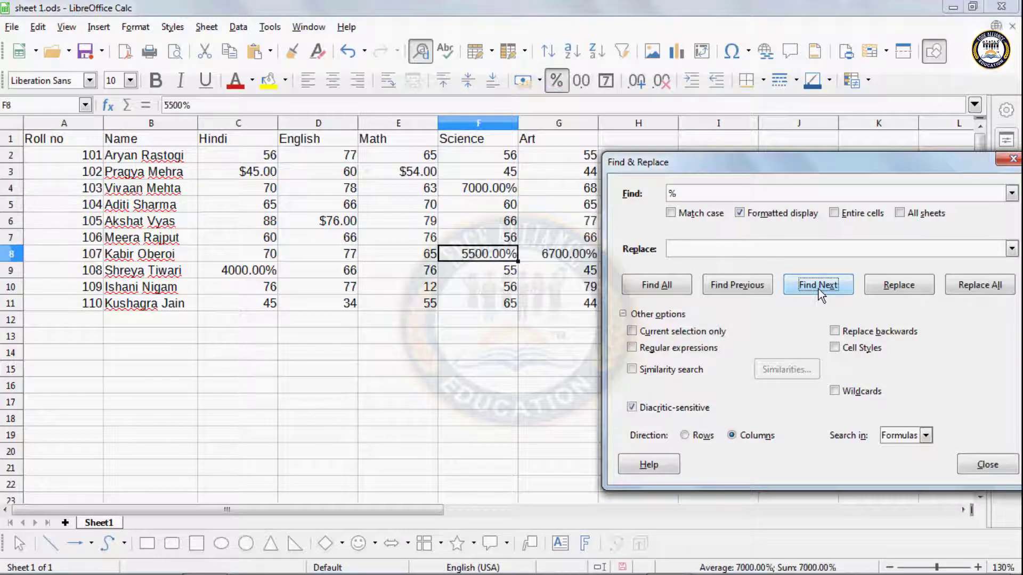
{"action": "left_click", "coordinate": [818, 288]}
{"action": "left_click", "coordinate": [818, 290]}
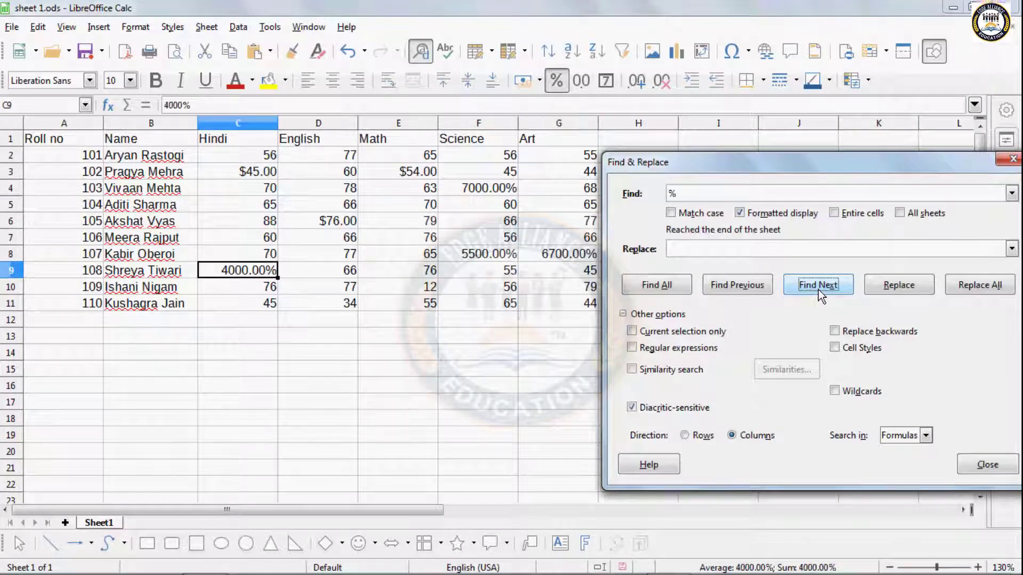
{"action": "left_click", "coordinate": [819, 290]}
{"action": "left_click", "coordinate": [819, 290]}
{"action": "left_click", "coordinate": [818, 290]}
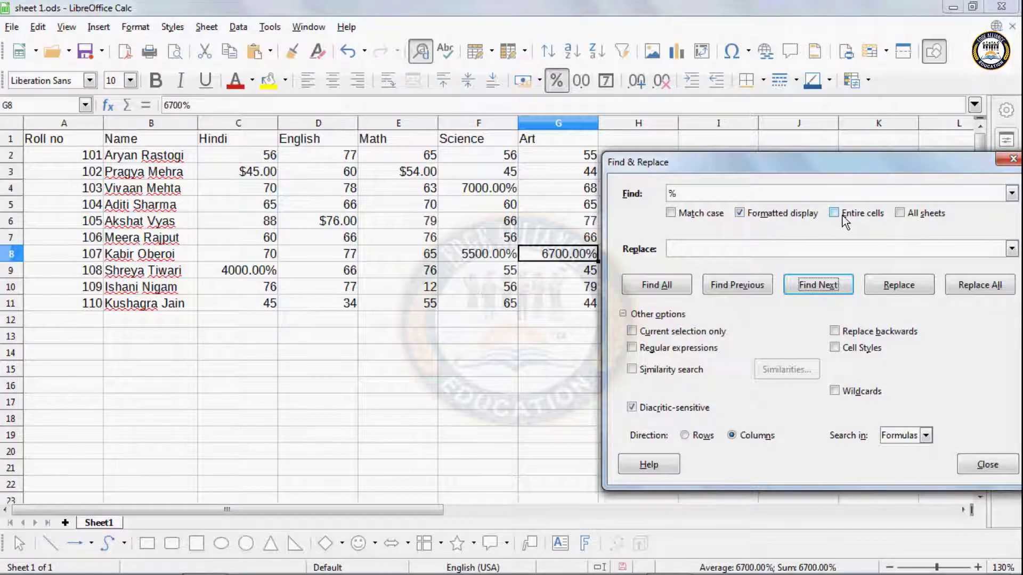
Search for 65 with Formatted display off and Entire cells enabled, stepping forward repeatedly through the matching cells.
{"action": "double_click", "coordinate": [674, 193]}
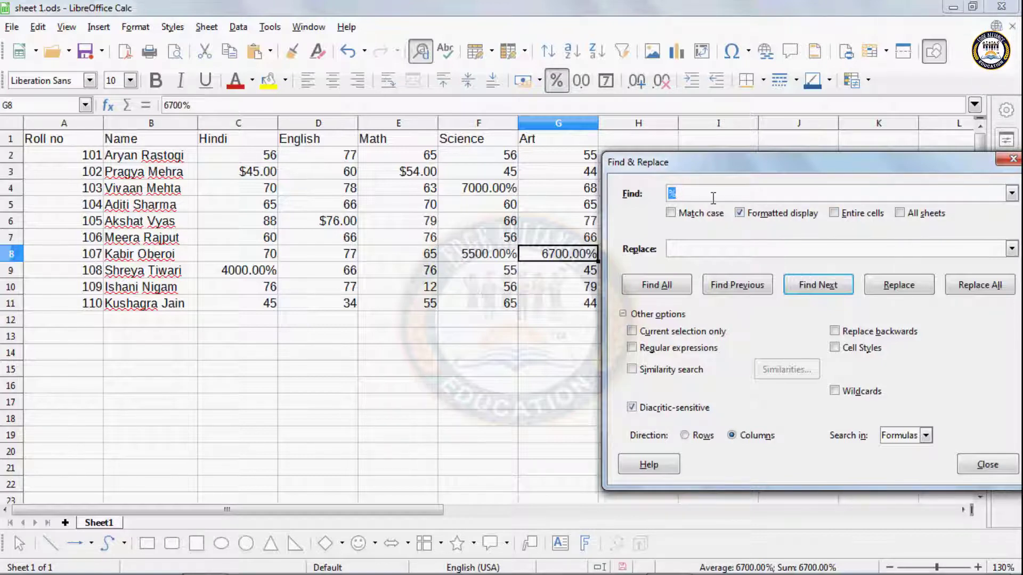
{"action": "left_click", "coordinate": [741, 213]}
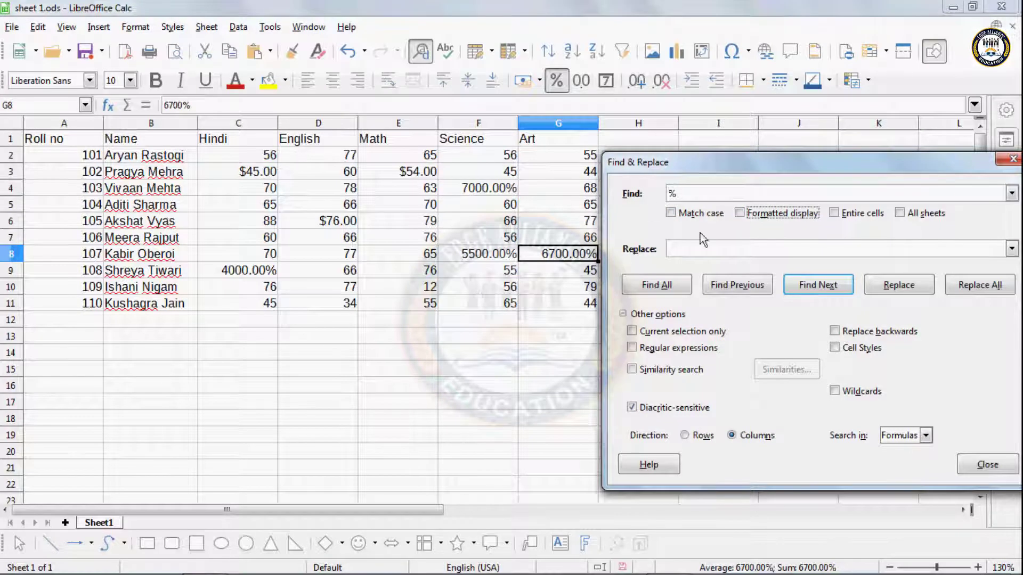
{"action": "double_click", "coordinate": [695, 193]}
{"action": "type", "text": "65"}
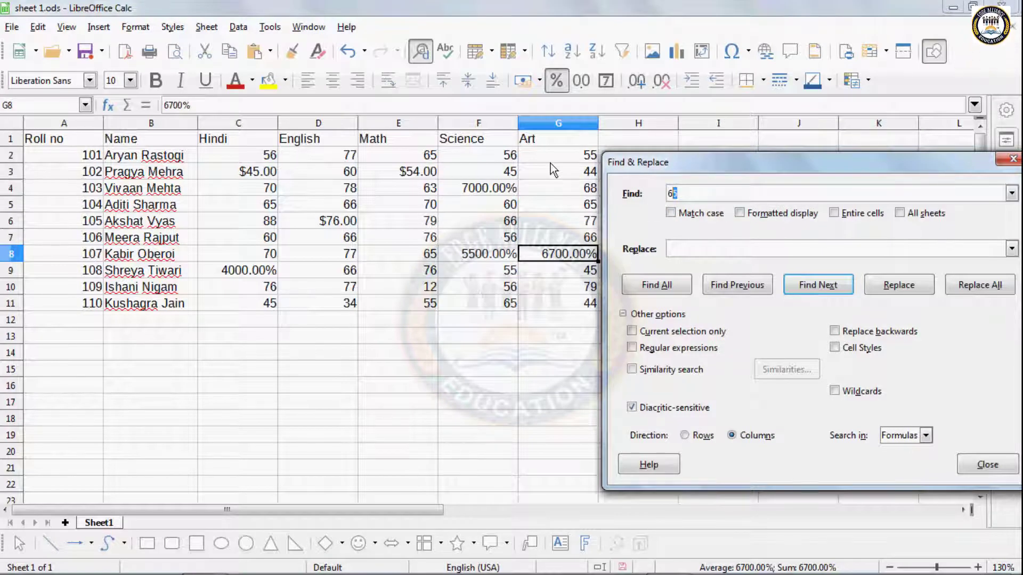
{"action": "left_click", "coordinate": [835, 213]}
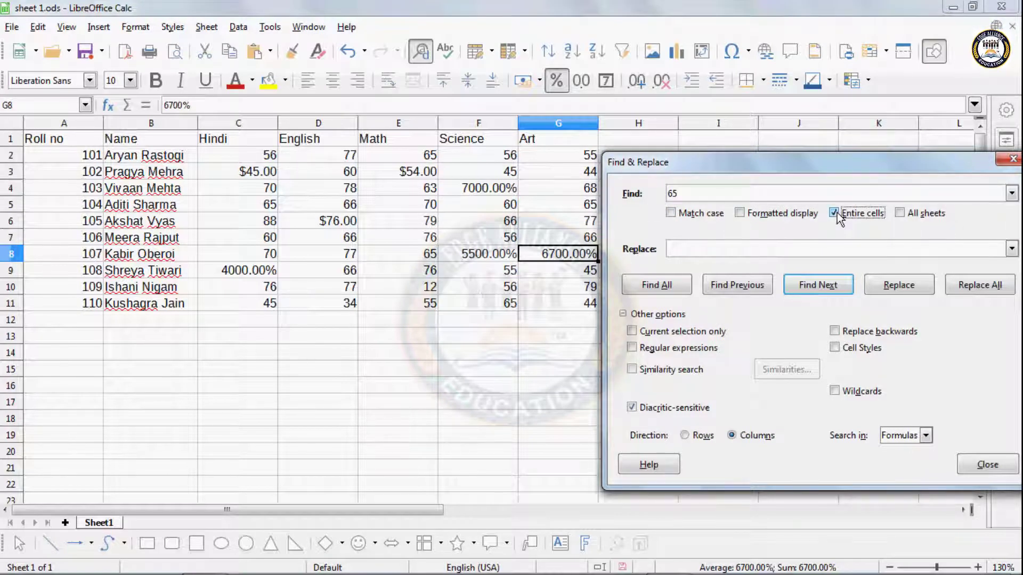
{"action": "left_click", "coordinate": [831, 292]}
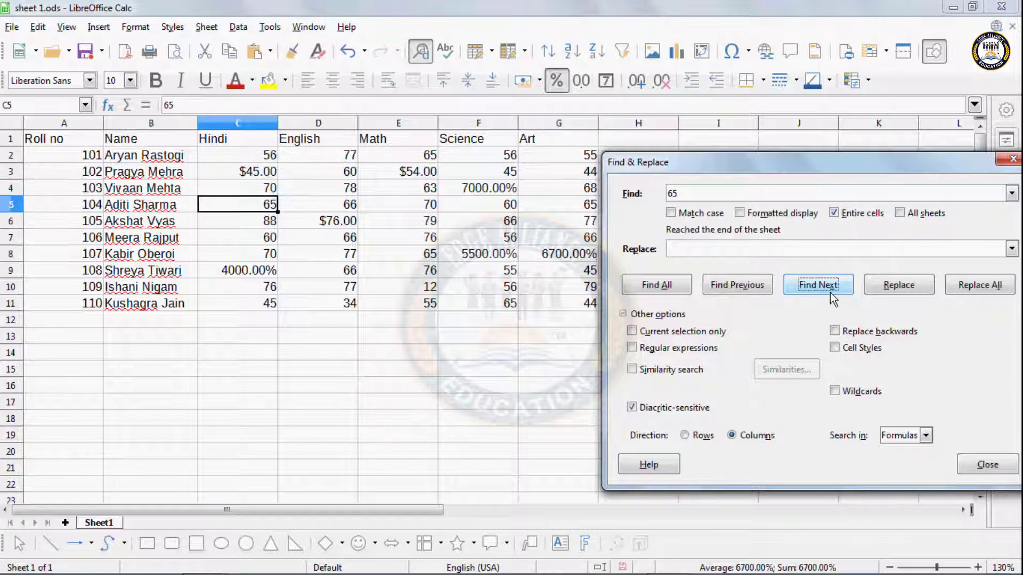
{"action": "left_click", "coordinate": [830, 293]}
{"action": "left_click", "coordinate": [830, 293]}
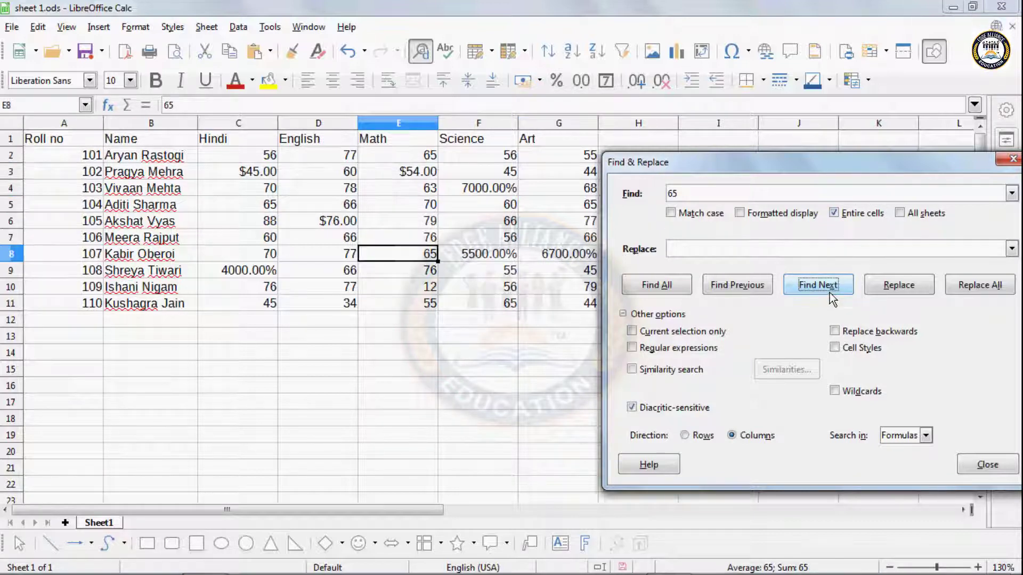
{"action": "left_click", "coordinate": [829, 292]}
{"action": "left_click", "coordinate": [829, 292]}
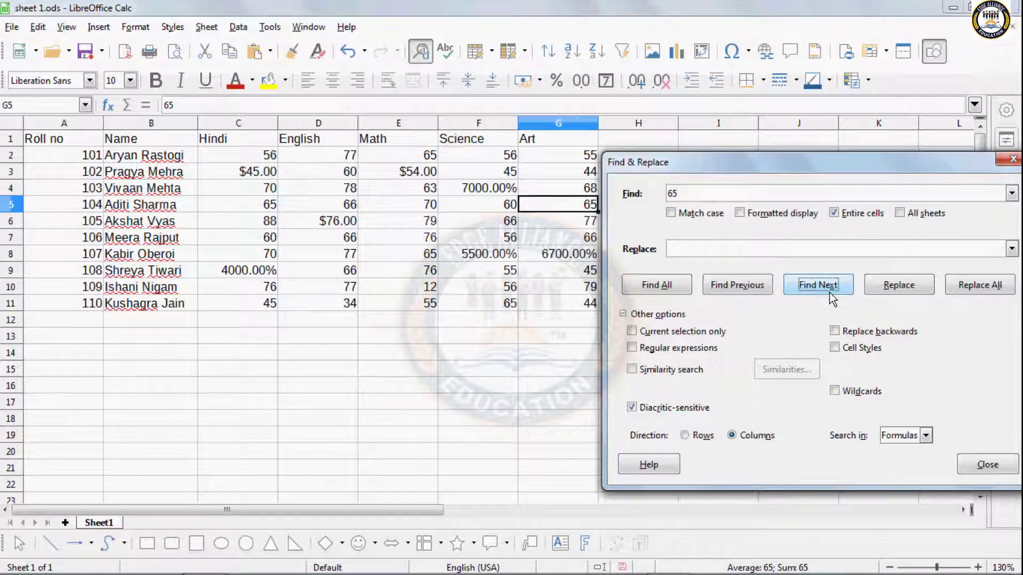
{"action": "left_click", "coordinate": [830, 292]}
{"action": "left_click", "coordinate": [829, 292]}
{"action": "left_click", "coordinate": [830, 292]}
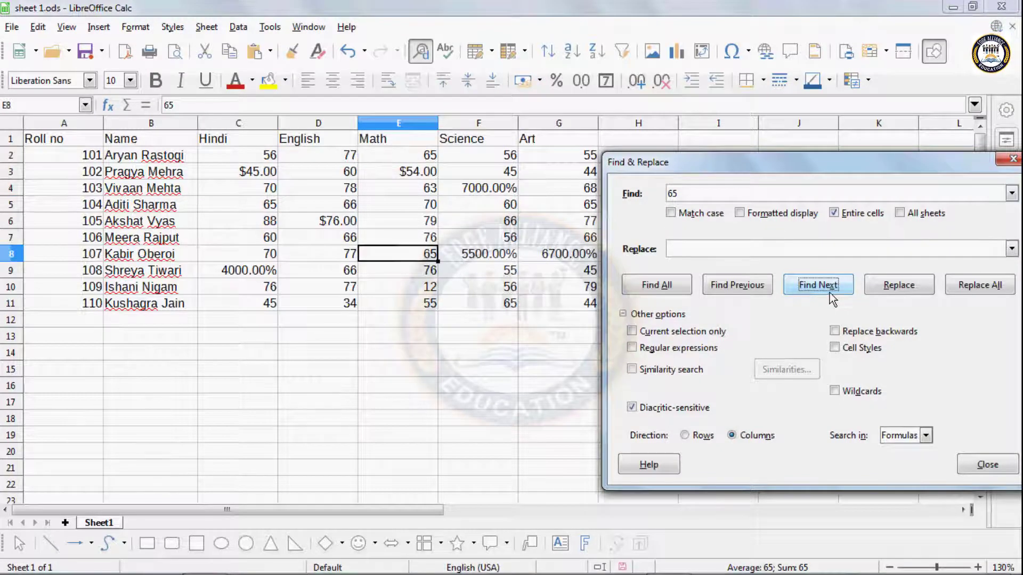
{"action": "left_click", "coordinate": [829, 292]}
{"action": "left_click", "coordinate": [830, 292]}
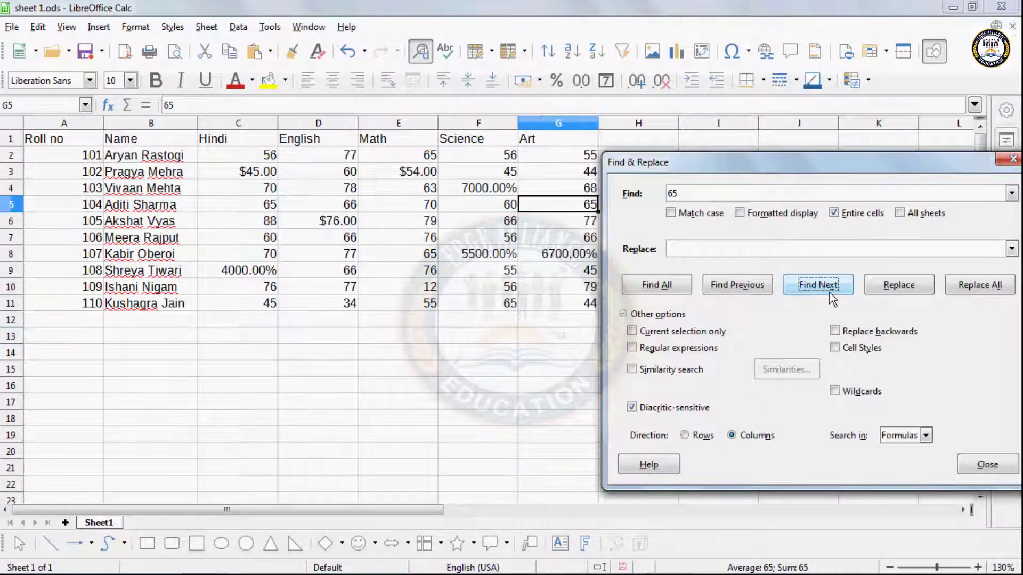
{"action": "left_click", "coordinate": [830, 292]}
{"action": "left_click", "coordinate": [829, 292]}
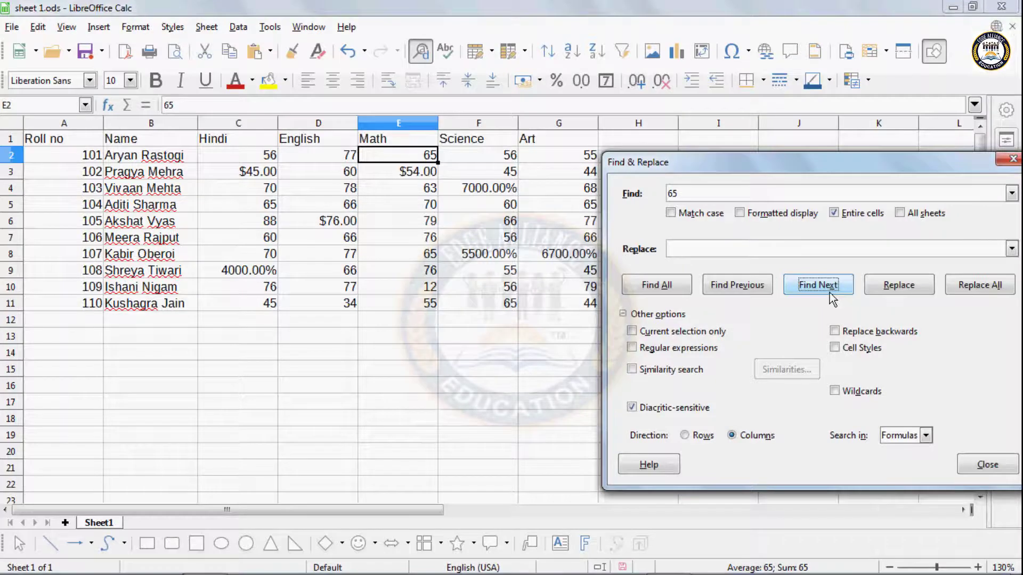
Find all cells consisting only of % with Entire cells enabled, then turn that option off and close Find & Replace.
{"action": "left_click", "coordinate": [691, 197]}
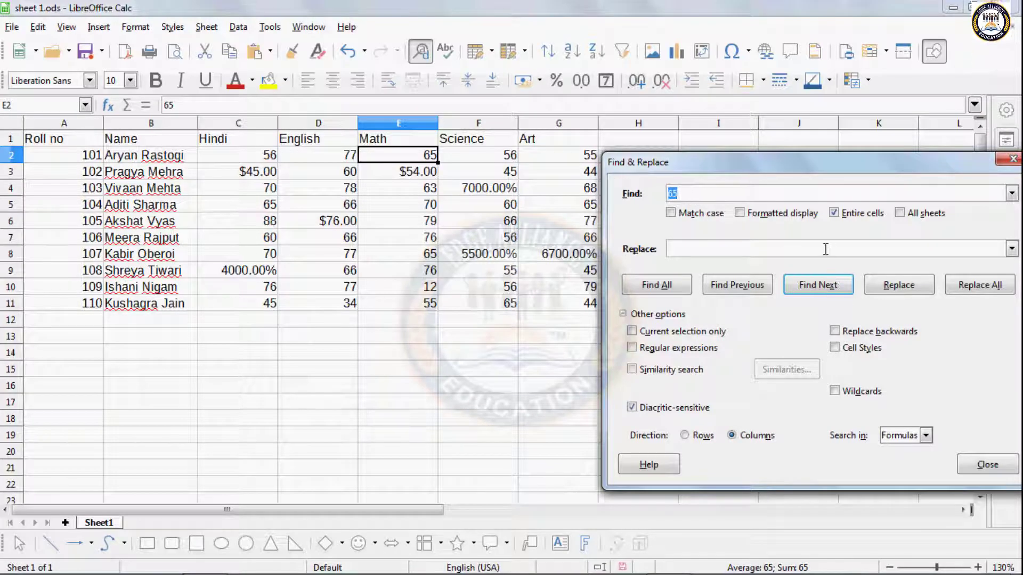
{"action": "type", "text": "%"}
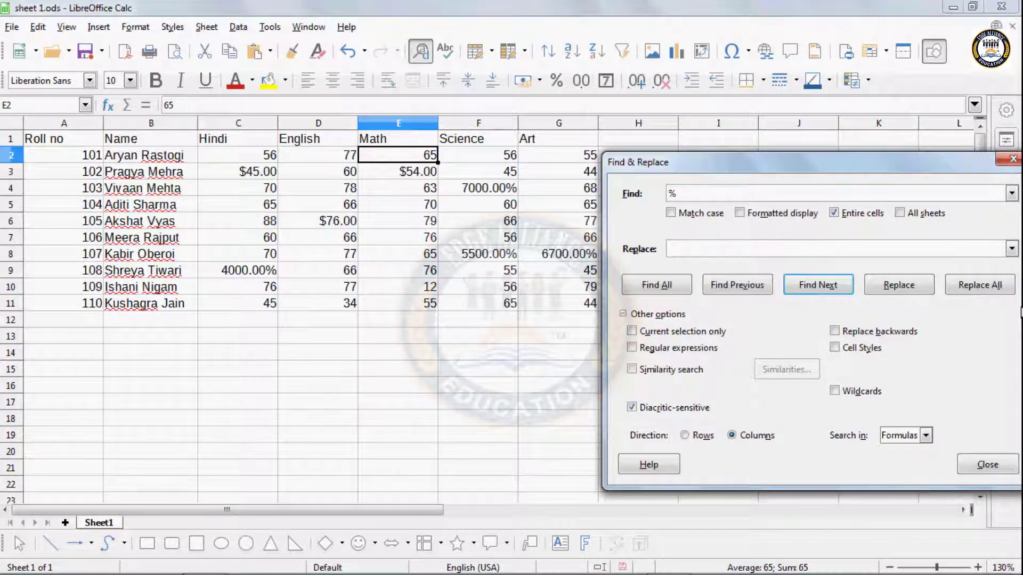
{"action": "left_click", "coordinate": [681, 287]}
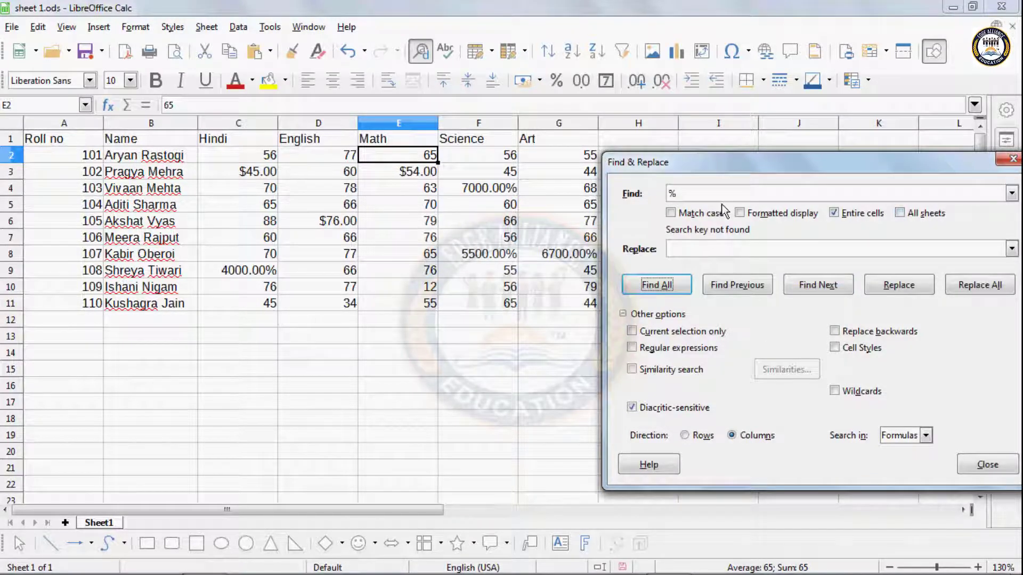
{"action": "left_click", "coordinate": [834, 212]}
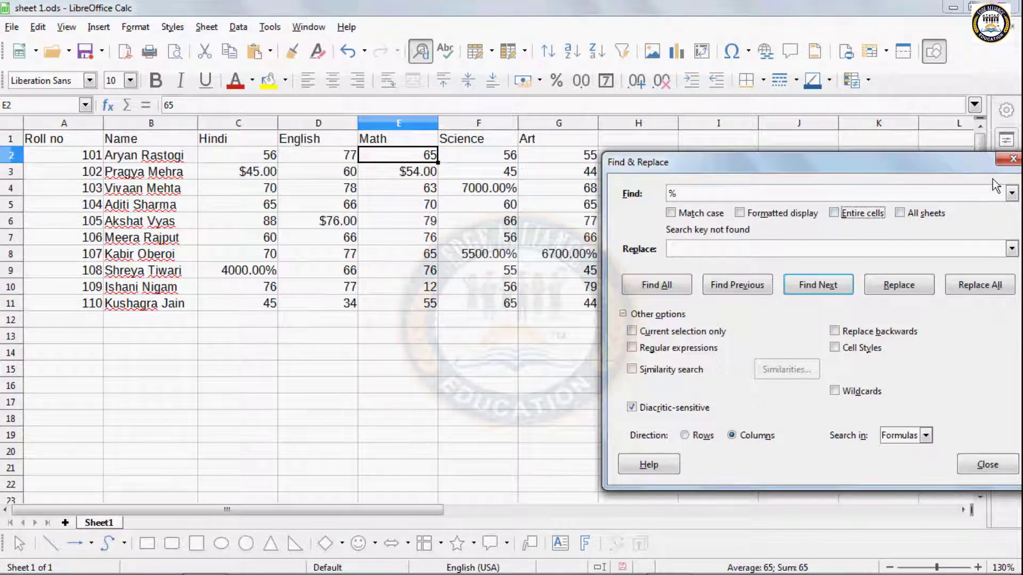
{"action": "left_click", "coordinate": [1012, 159]}
Copy the marks table A1:G11 into cell A1 of a new sheet and return to Sheet1.
{"action": "left_click_drag", "start_coordinate": [447, 256], "coordinate": [450, 271]}
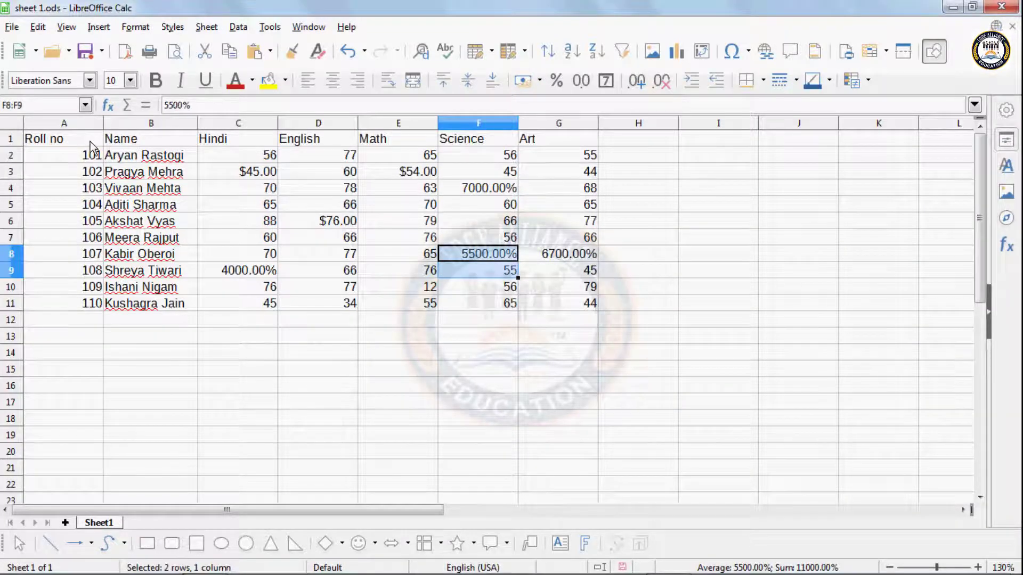
{"action": "left_click_drag", "start_coordinate": [91, 142], "coordinate": [575, 310]}
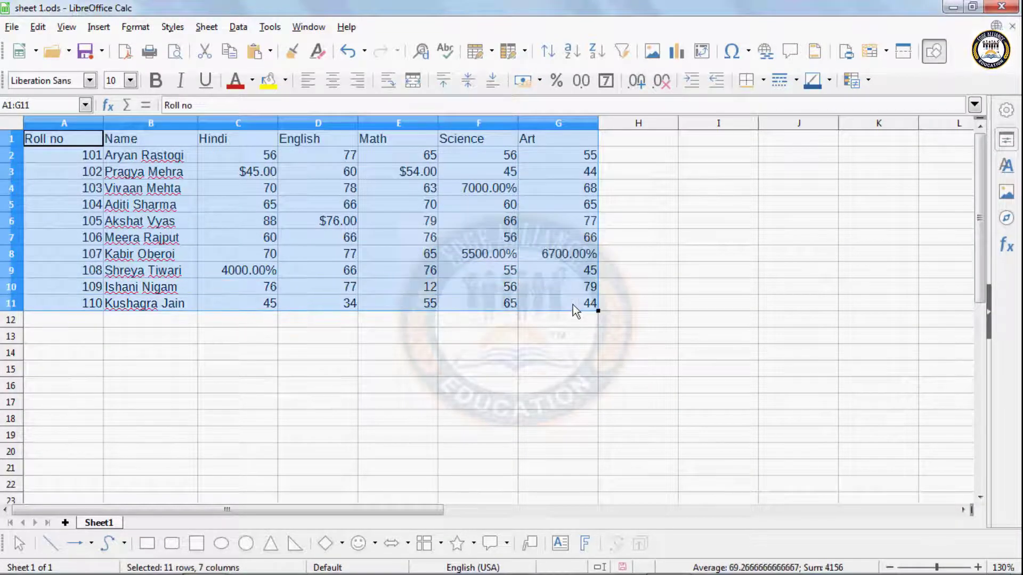
{"action": "key", "text": "ctrl+c"}
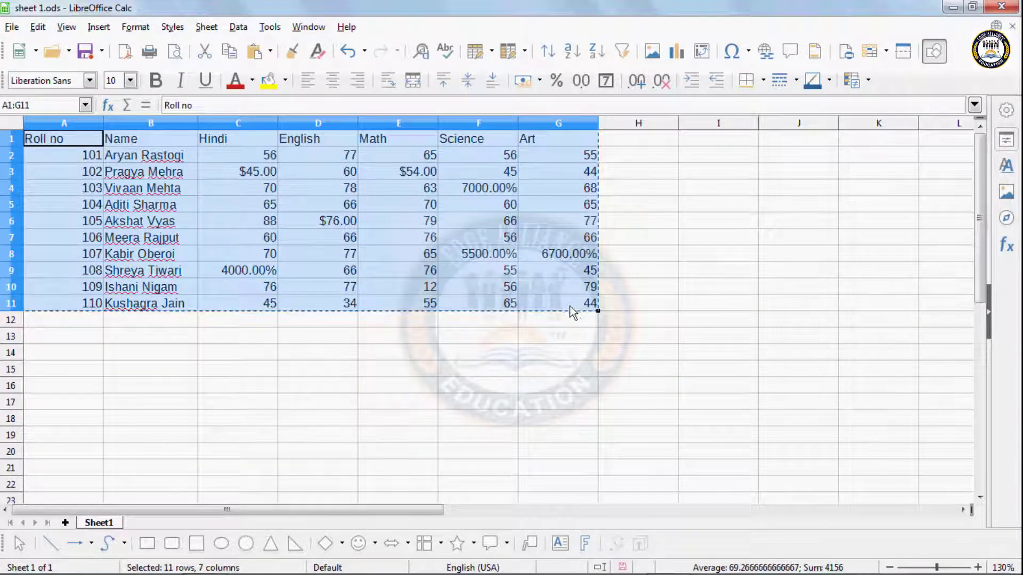
{"action": "left_click", "coordinate": [65, 524]}
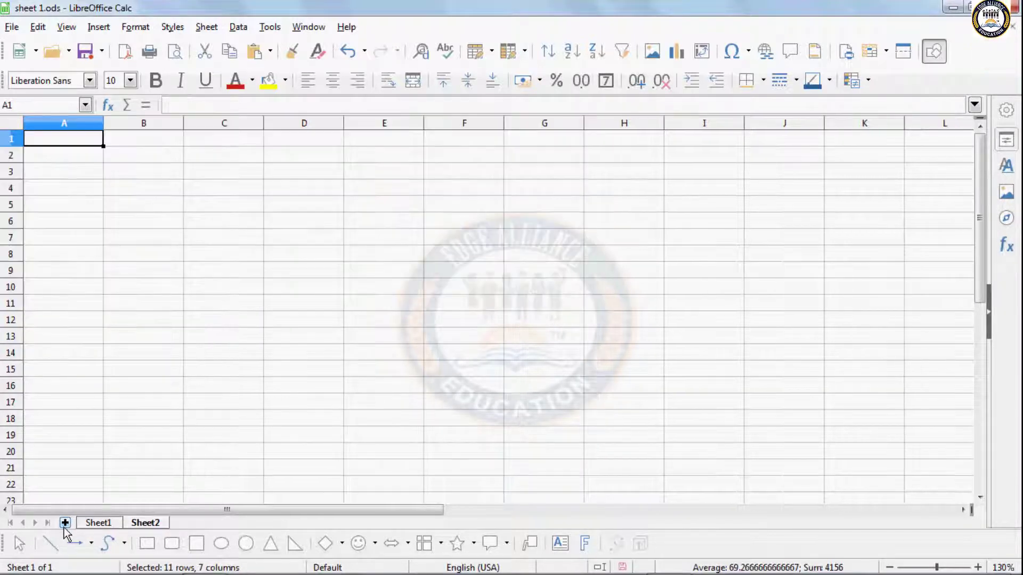
{"action": "key", "text": "ctrl+v"}
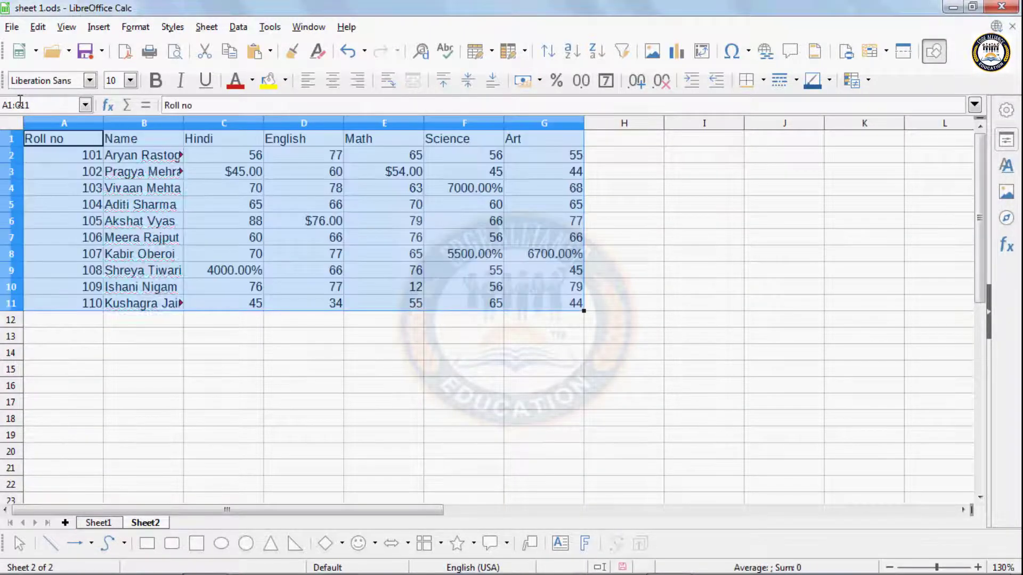
{"action": "left_click", "coordinate": [99, 523]}
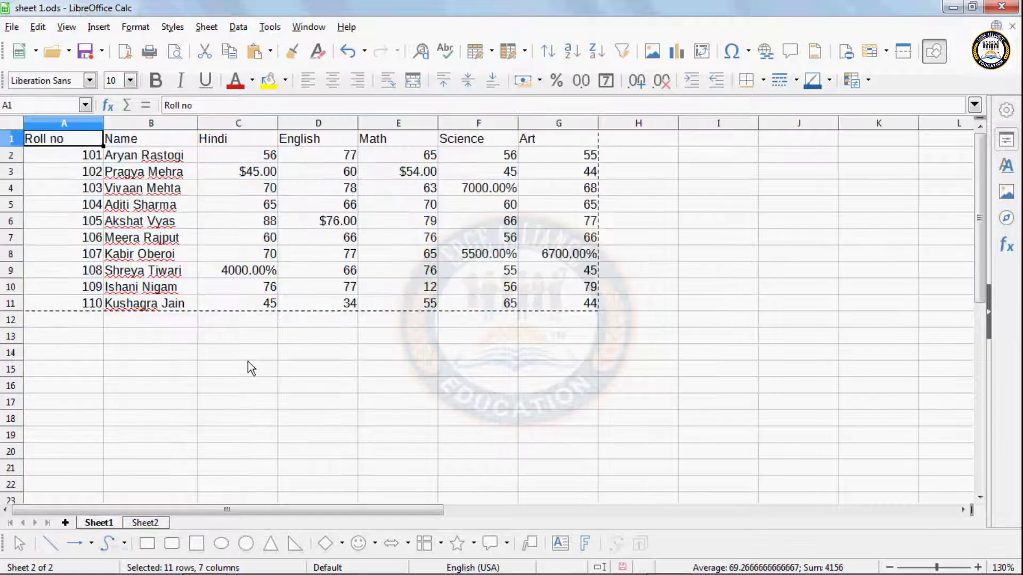
{"action": "key", "text": "Escape"}
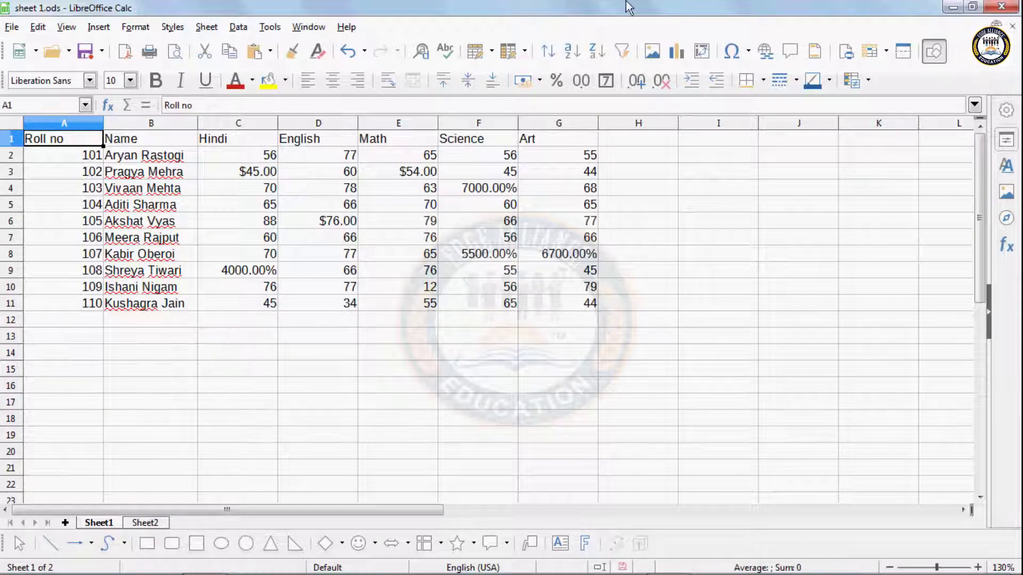
Search for 65 with All sheets enabled in Find & Replace, stepping forward through both sheets and listing every match.
{"action": "left_click", "coordinate": [421, 51]}
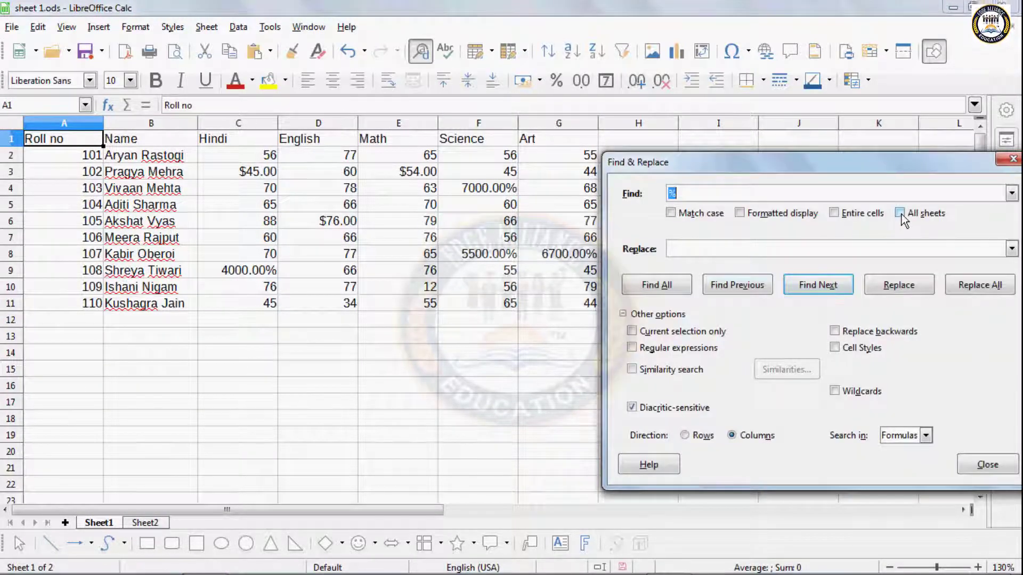
{"action": "type", "text": "65"}
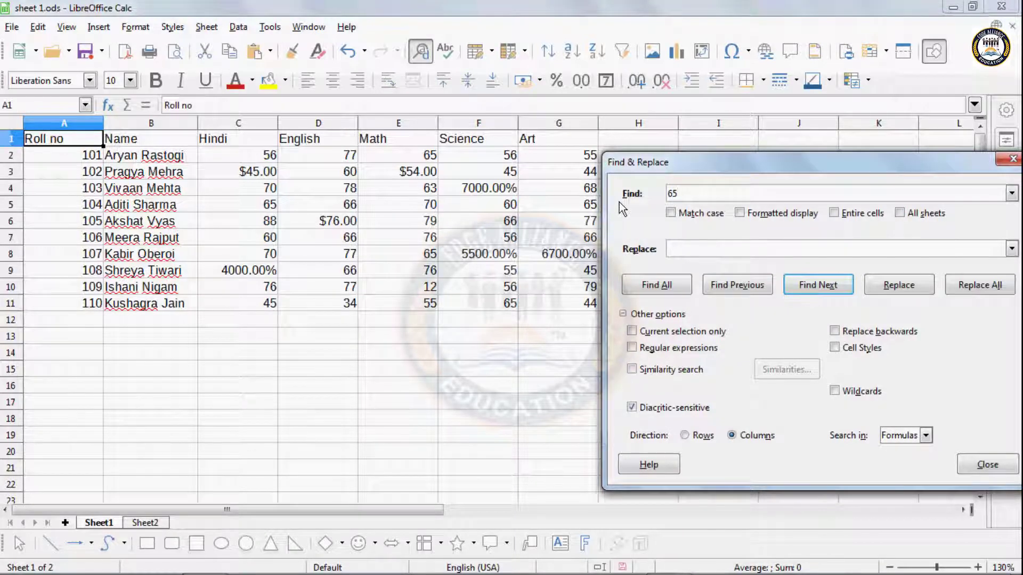
{"action": "left_click", "coordinate": [901, 213]}
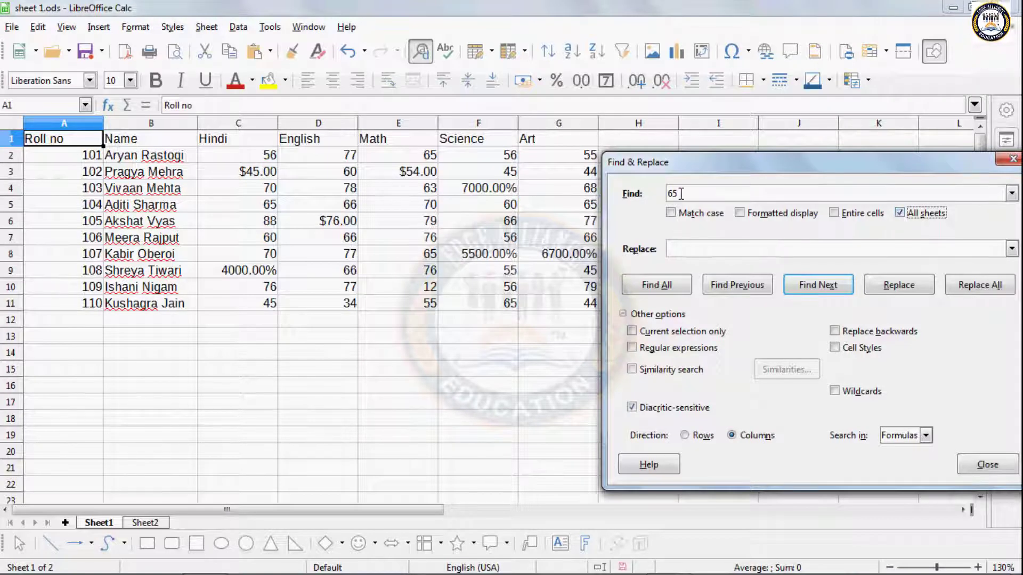
{"action": "left_click", "coordinate": [826, 285]}
{"action": "left_click", "coordinate": [826, 283]}
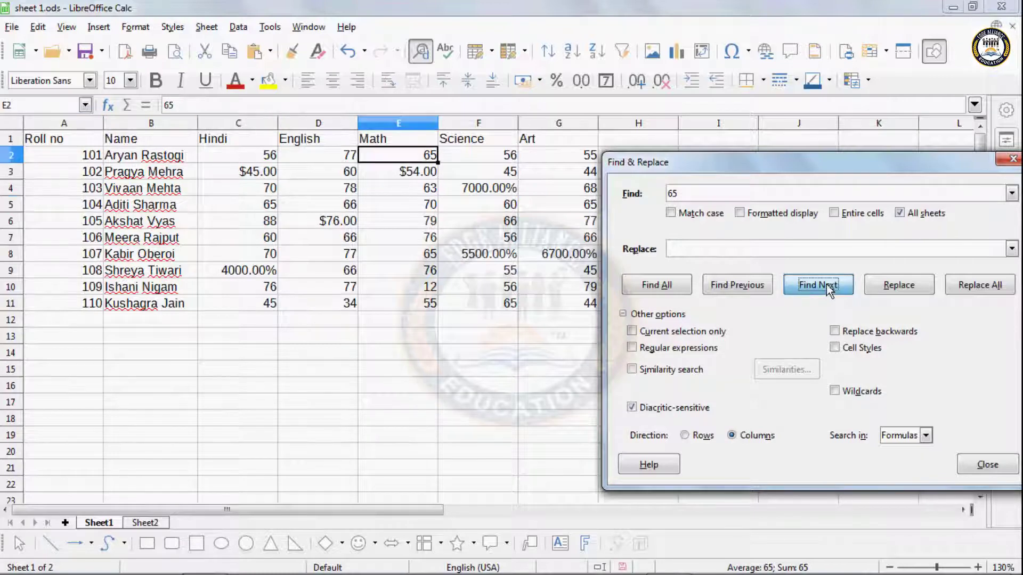
{"action": "left_click", "coordinate": [826, 284]}
{"action": "left_click", "coordinate": [826, 283]}
{"action": "left_click", "coordinate": [826, 283]}
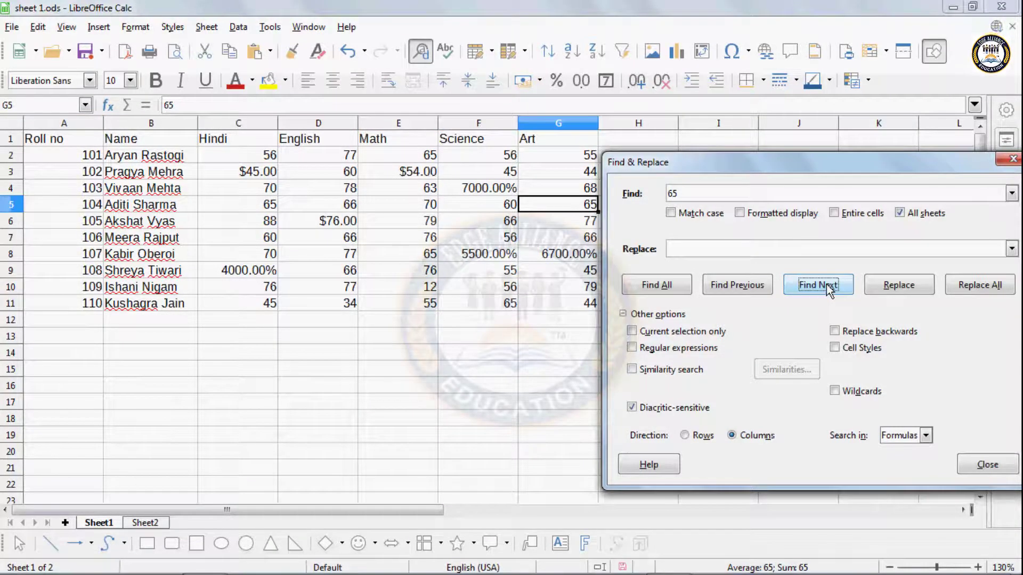
{"action": "left_click", "coordinate": [827, 284]}
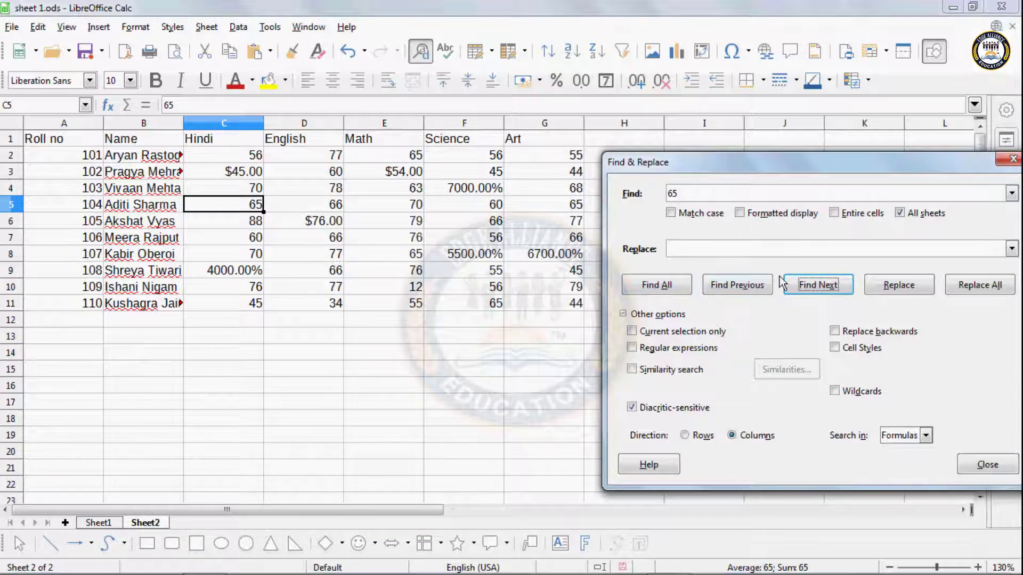
{"action": "left_click", "coordinate": [807, 286]}
{"action": "left_click", "coordinate": [807, 283]}
{"action": "left_click", "coordinate": [807, 283]}
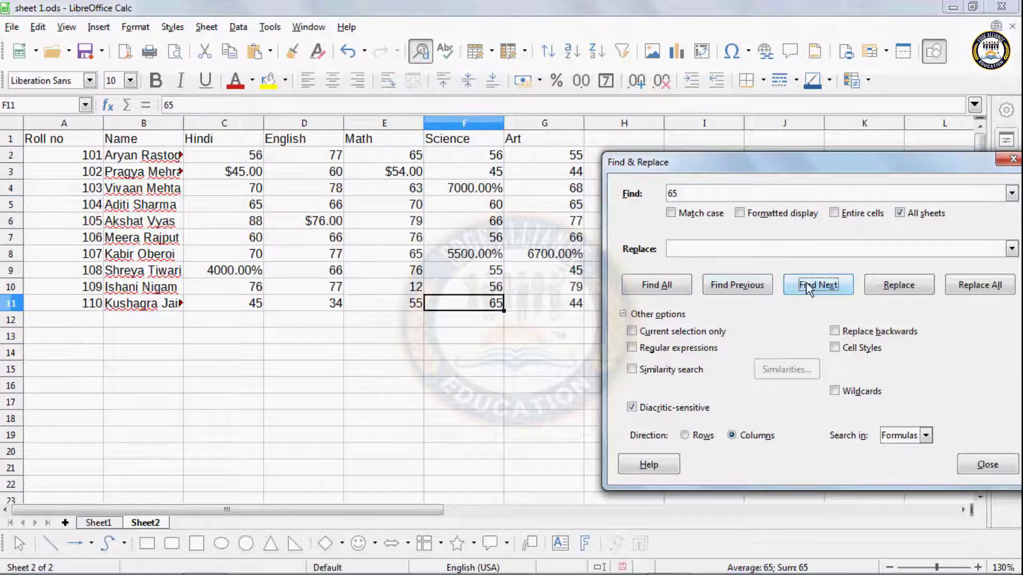
{"action": "left_click", "coordinate": [807, 283]}
{"action": "left_click", "coordinate": [807, 282]}
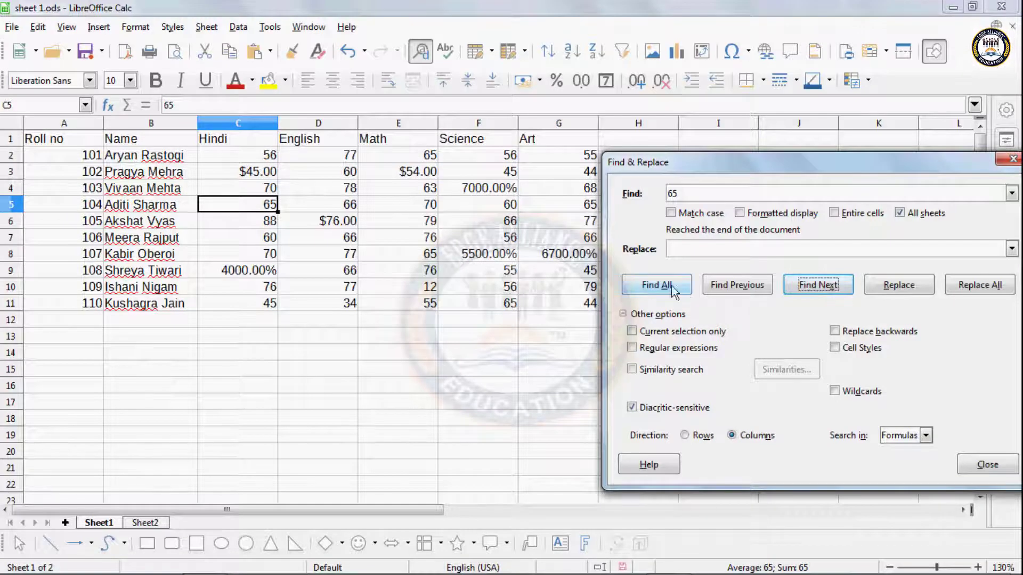
{"action": "left_click", "coordinate": [669, 287]}
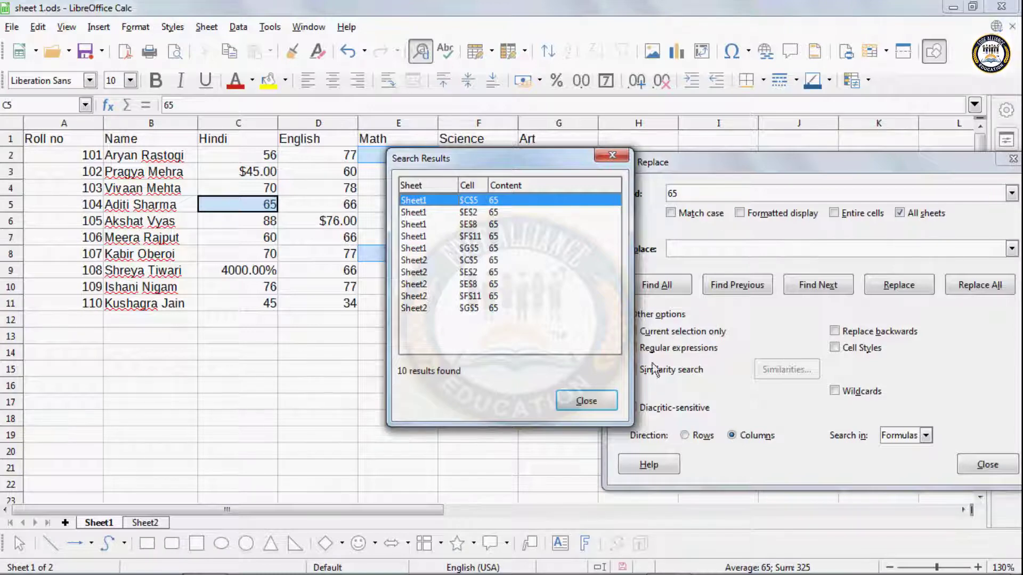
Close the search results, move the Find & Replace dialog closer to the table and turn off All sheets.
{"action": "left_click", "coordinate": [585, 401]}
{"action": "left_click", "coordinate": [716, 150]}
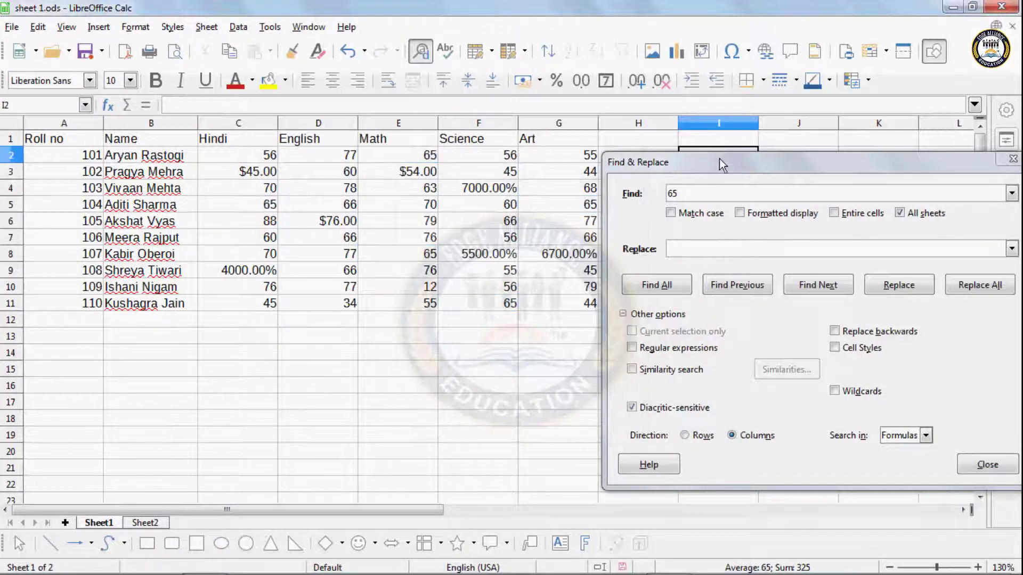
{"action": "left_click_drag", "start_coordinate": [719, 159], "coordinate": [630, 163]}
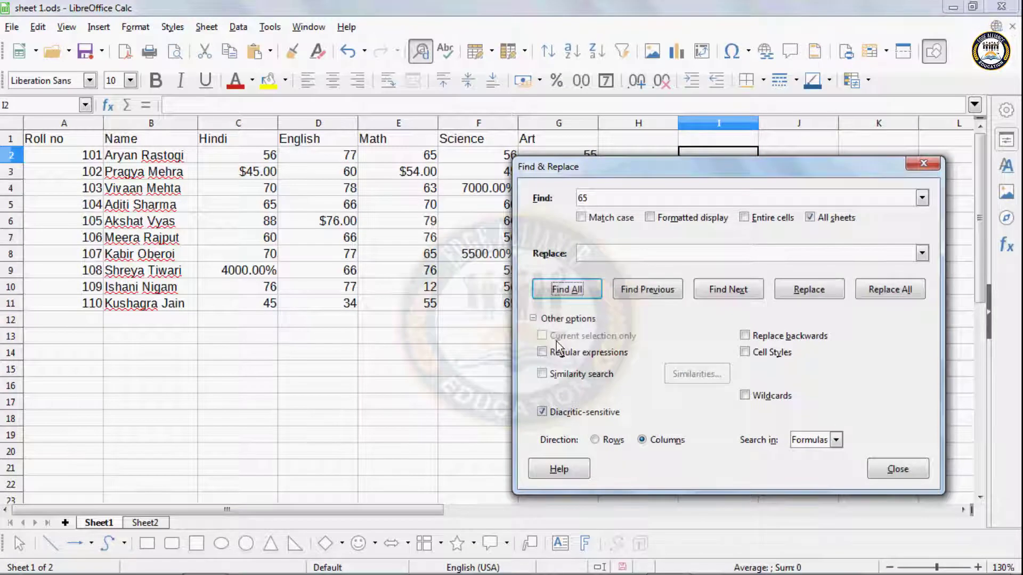
{"action": "left_click", "coordinate": [810, 217]}
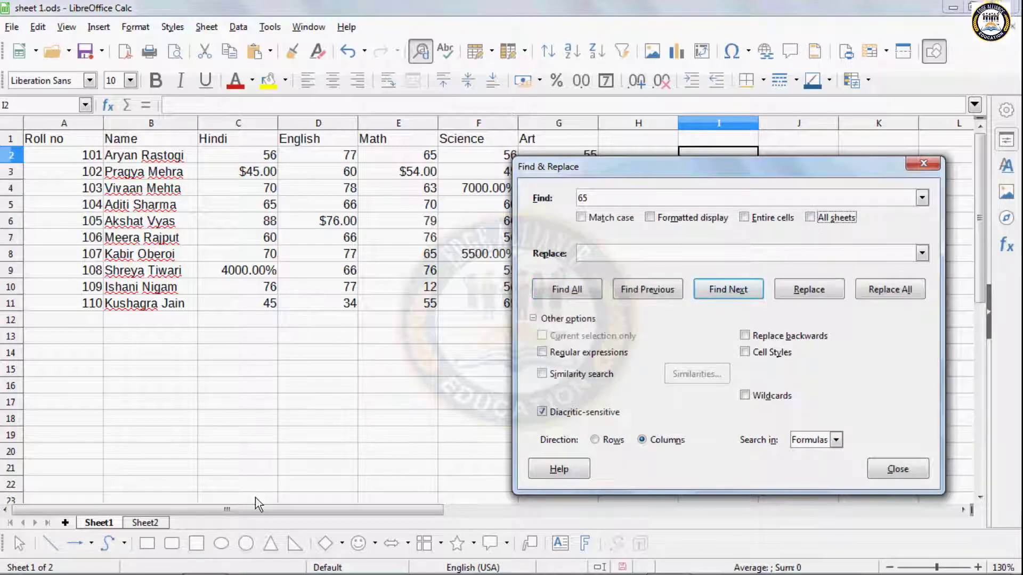
Search for 65 only within the selected range C2:F7 on Sheet1, stepping forward repeatedly through the matches.
{"action": "left_click", "coordinate": [115, 523]}
{"action": "left_click_drag", "start_coordinate": [238, 155], "coordinate": [506, 239]}
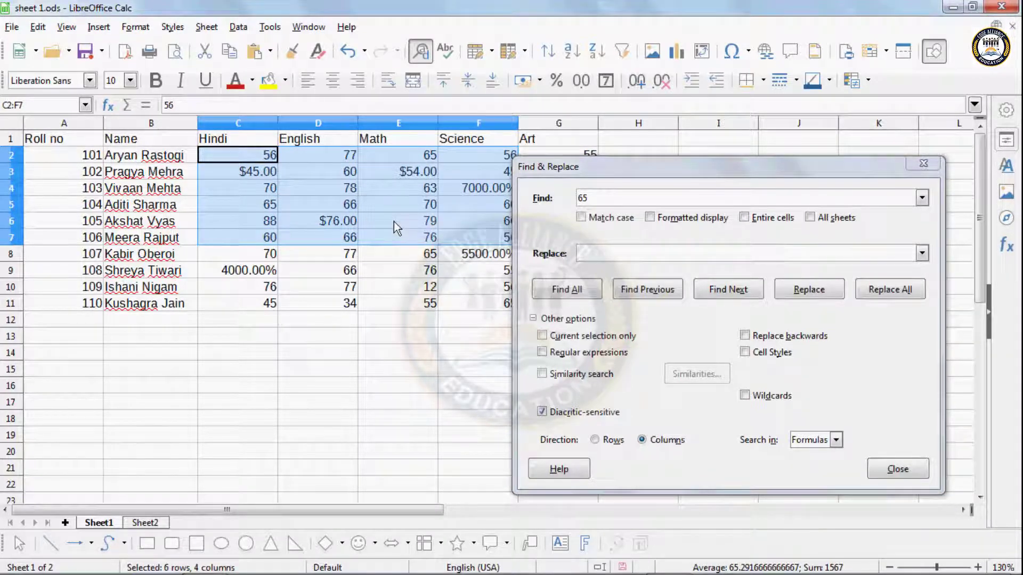
{"action": "left_click", "coordinate": [542, 335]}
{"action": "left_click", "coordinate": [747, 291]}
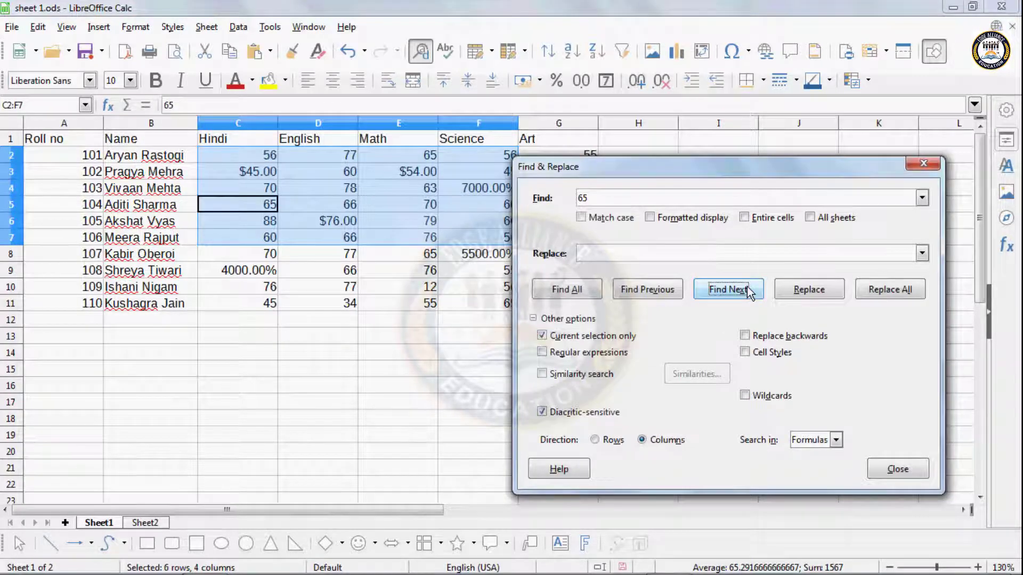
{"action": "left_click", "coordinate": [748, 291]}
{"action": "left_click", "coordinate": [748, 291]}
{"action": "left_click", "coordinate": [747, 290]}
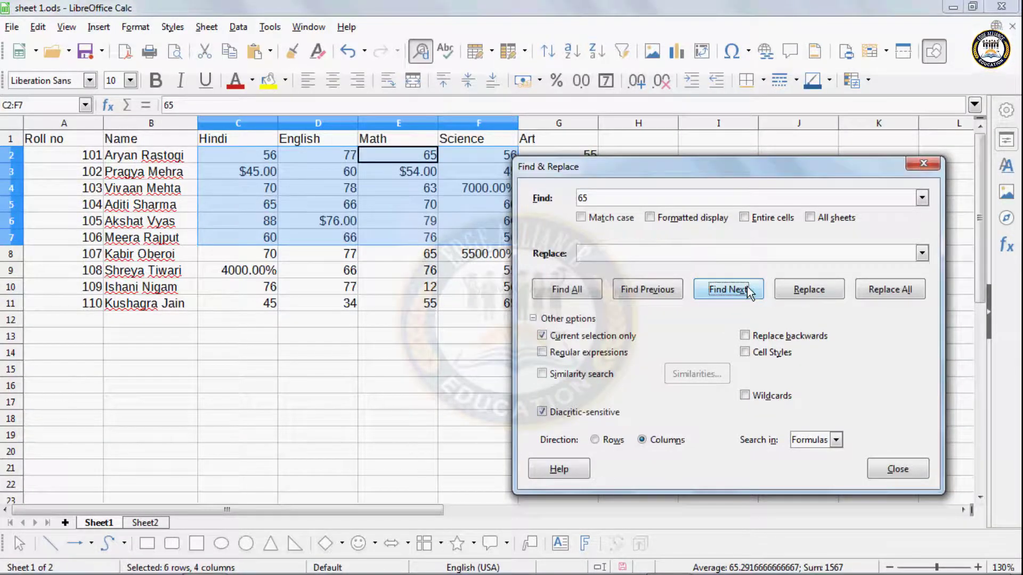
{"action": "left_click", "coordinate": [748, 291]}
{"action": "left_click", "coordinate": [747, 291]}
{"action": "left_click", "coordinate": [747, 291]}
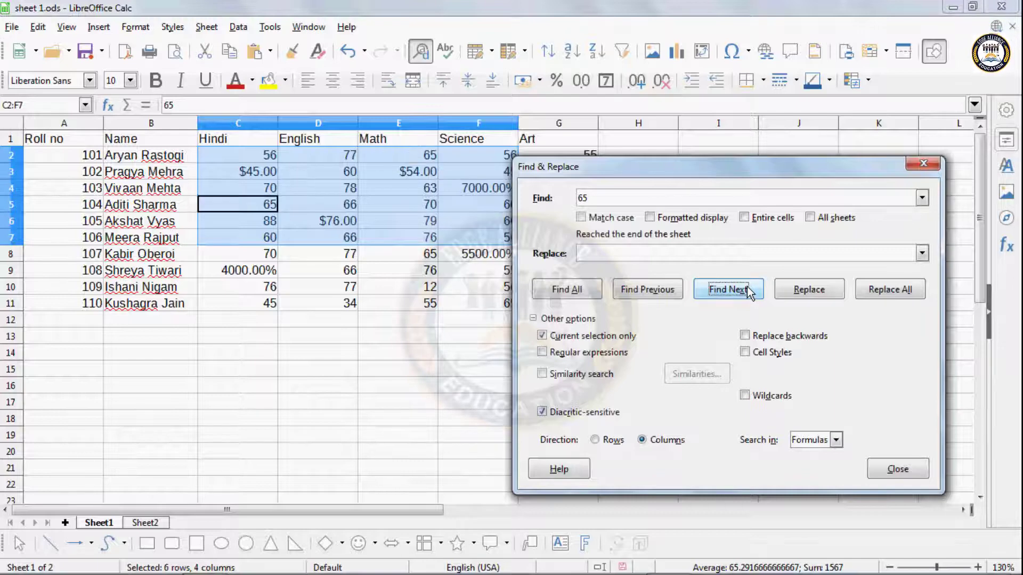
{"action": "left_click", "coordinate": [748, 291]}
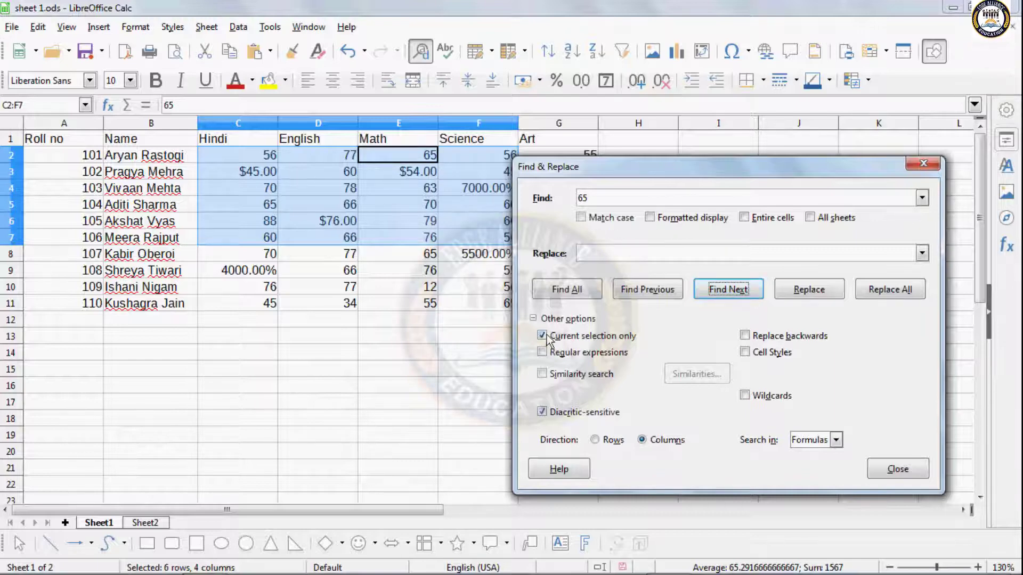
Turn off Current selection only, enable Regular expressions and step forward through the cells matching 65.
{"action": "left_click", "coordinate": [544, 335]}
{"action": "left_click", "coordinate": [540, 354]}
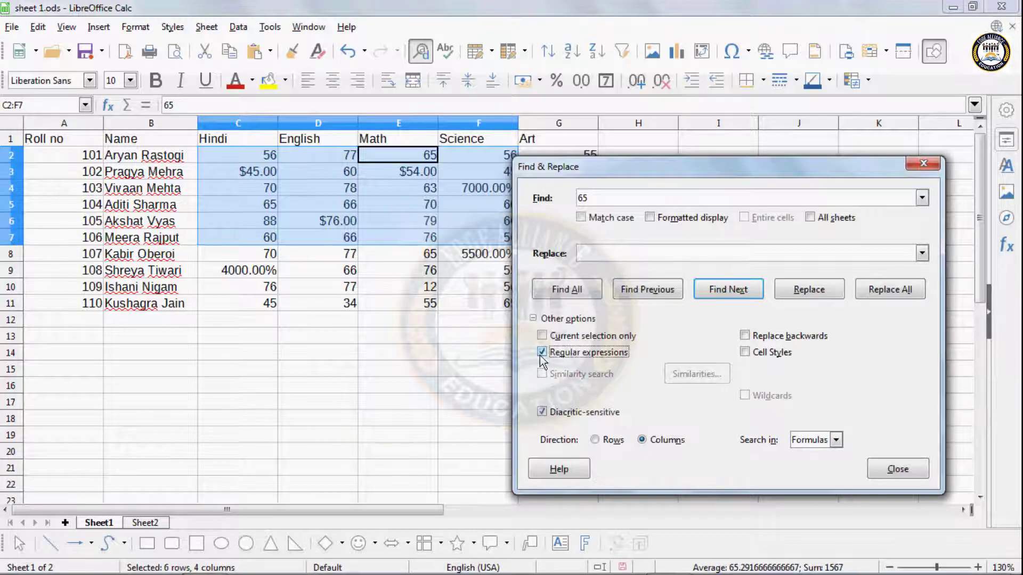
{"action": "left_click", "coordinate": [714, 291]}
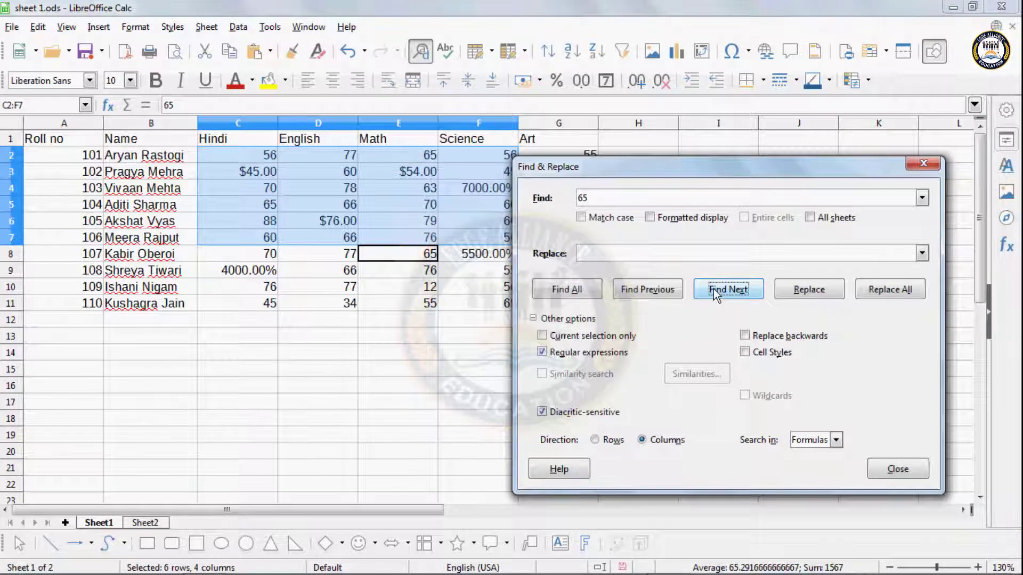
{"action": "left_click", "coordinate": [714, 290]}
{"action": "left_click", "coordinate": [714, 289]}
{"action": "left_click", "coordinate": [714, 288]}
{"action": "left_click", "coordinate": [714, 288]}
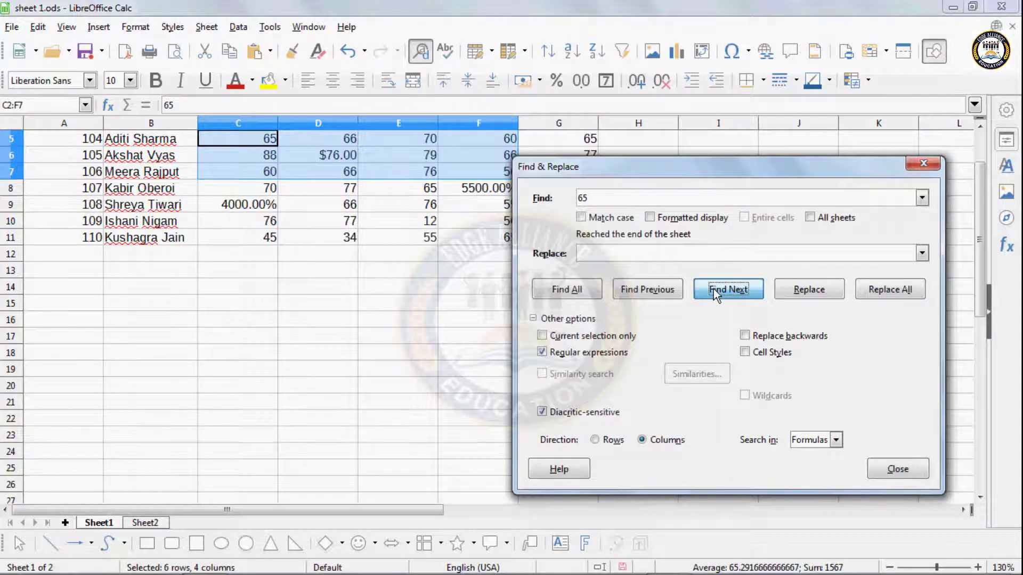
{"action": "left_click", "coordinate": [714, 288]}
{"action": "left_click", "coordinate": [714, 289]}
{"action": "left_click", "coordinate": [714, 288]}
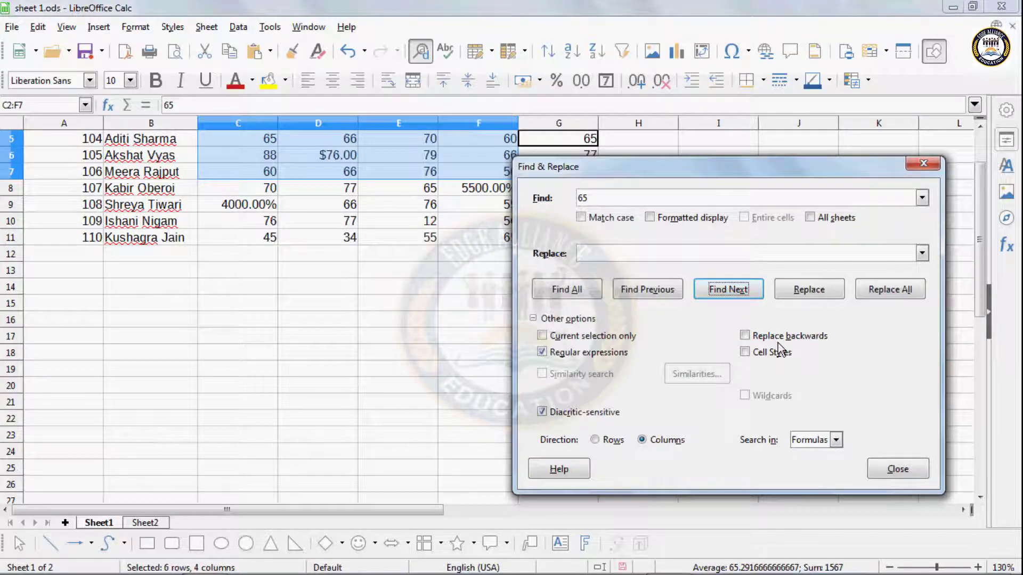
Replace occurrences of 65 with 69 one at a time, working upward from the table's end with Replace backwards enabled.
{"action": "left_click", "coordinate": [980, 168]}
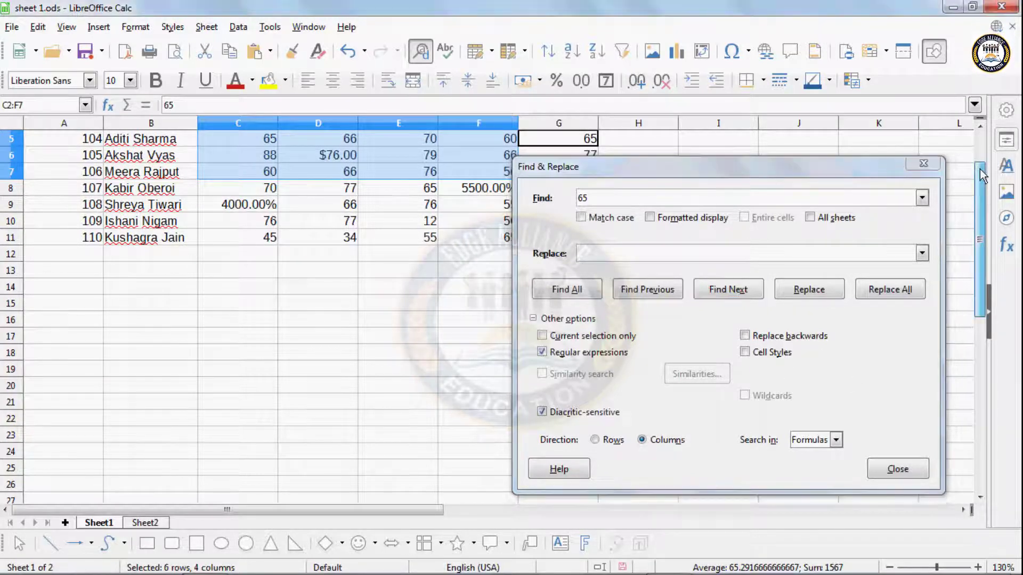
{"action": "left_click_drag", "start_coordinate": [980, 168], "coordinate": [978, 139]}
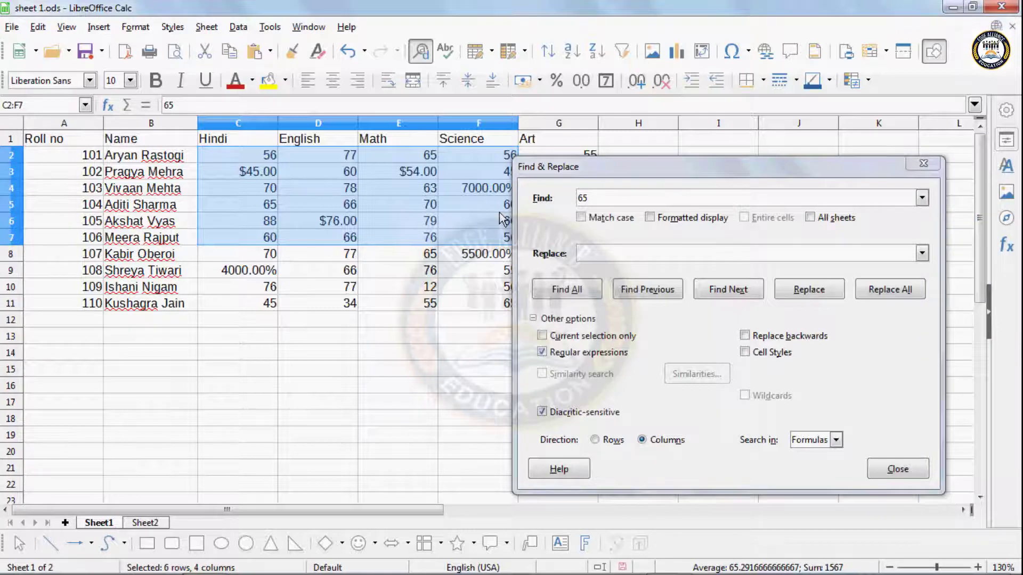
{"action": "left_click", "coordinate": [599, 255]}
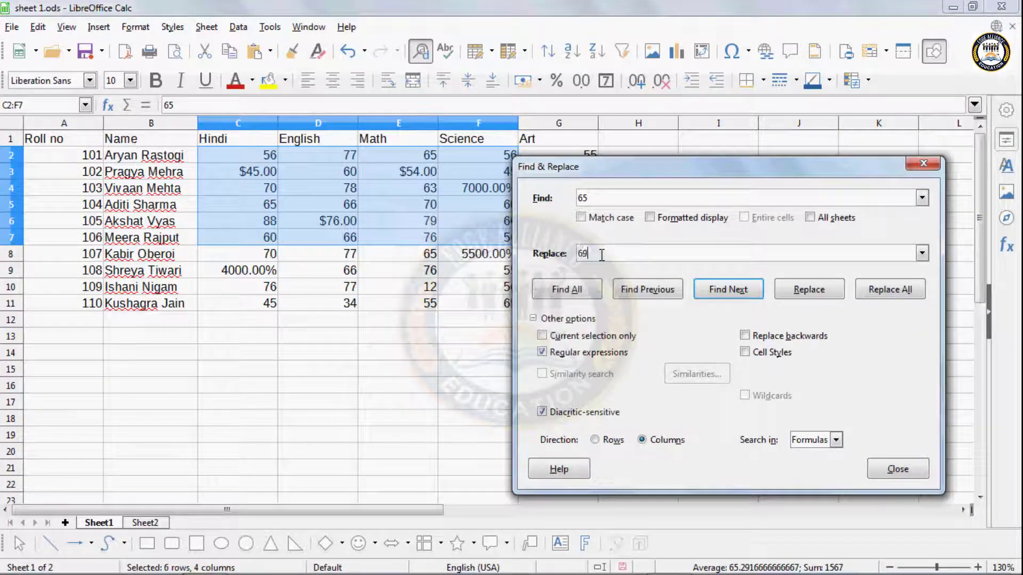
{"action": "left_click", "coordinate": [746, 336]}
{"action": "left_click", "coordinate": [812, 293]}
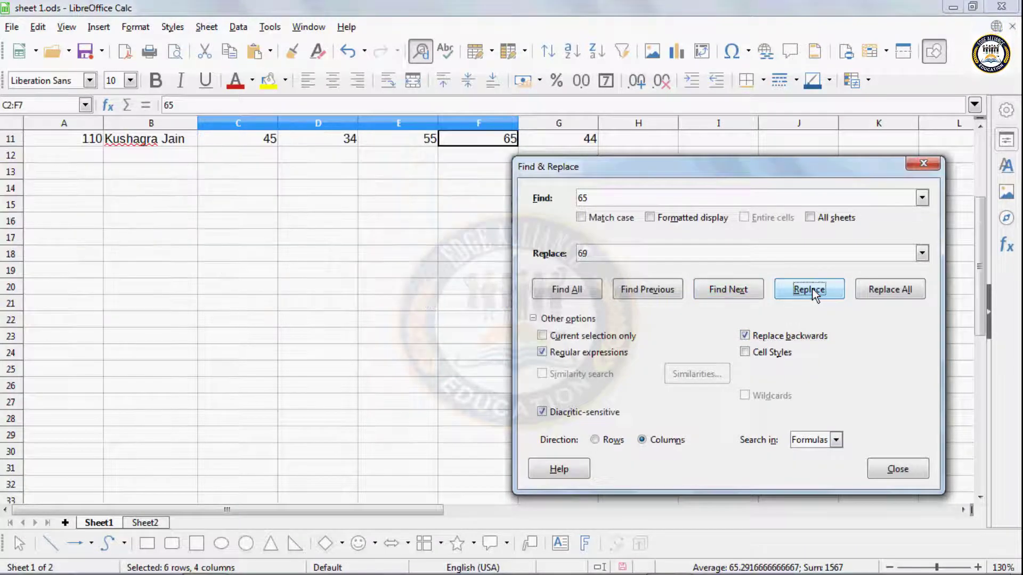
{"action": "left_click", "coordinate": [808, 289]}
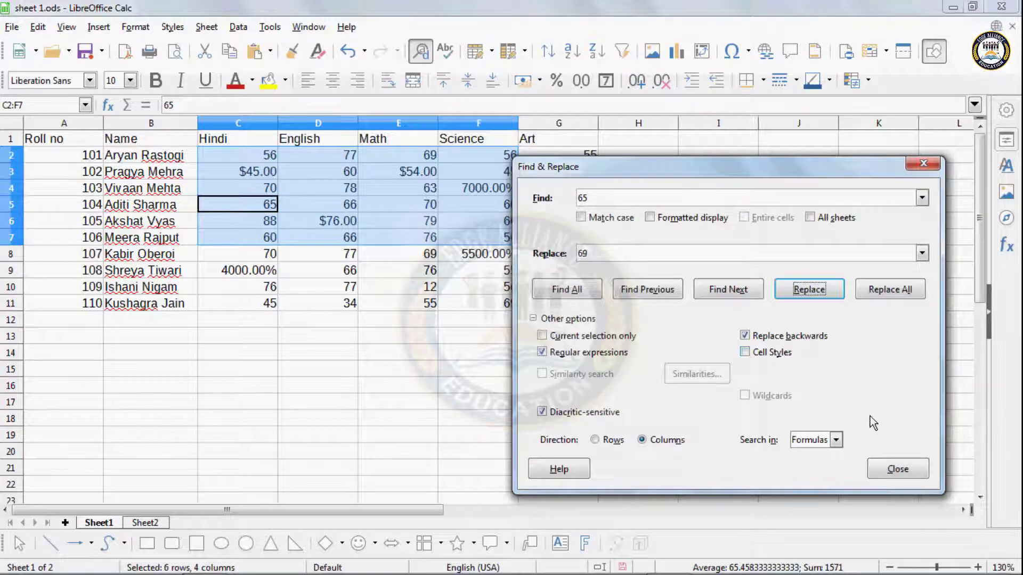
Close Find & Replace and apply the General number format to the marks in C2:G11.
{"action": "left_click", "coordinate": [335, 272]}
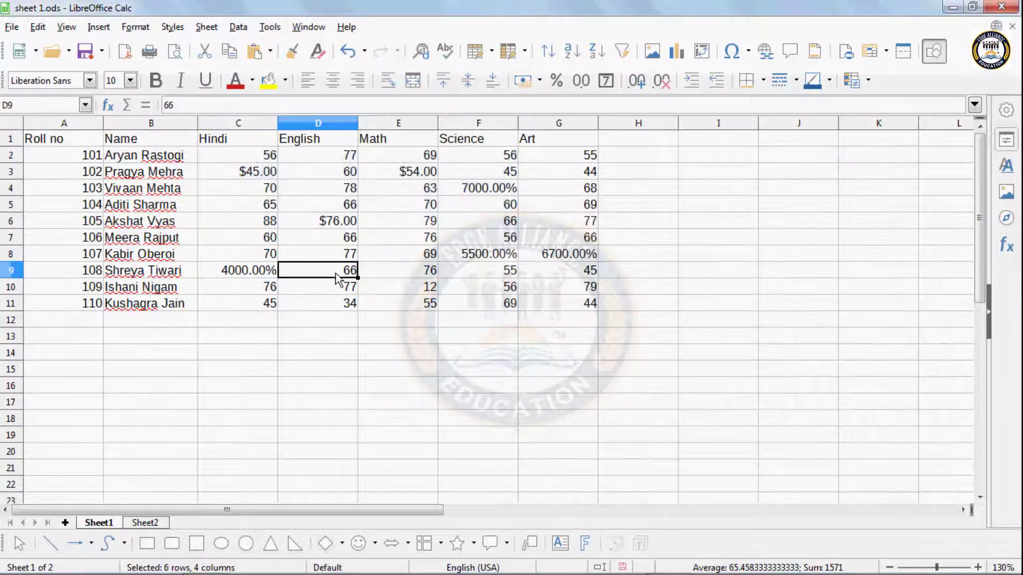
{"action": "left_click_drag", "start_coordinate": [255, 159], "coordinate": [571, 304]}
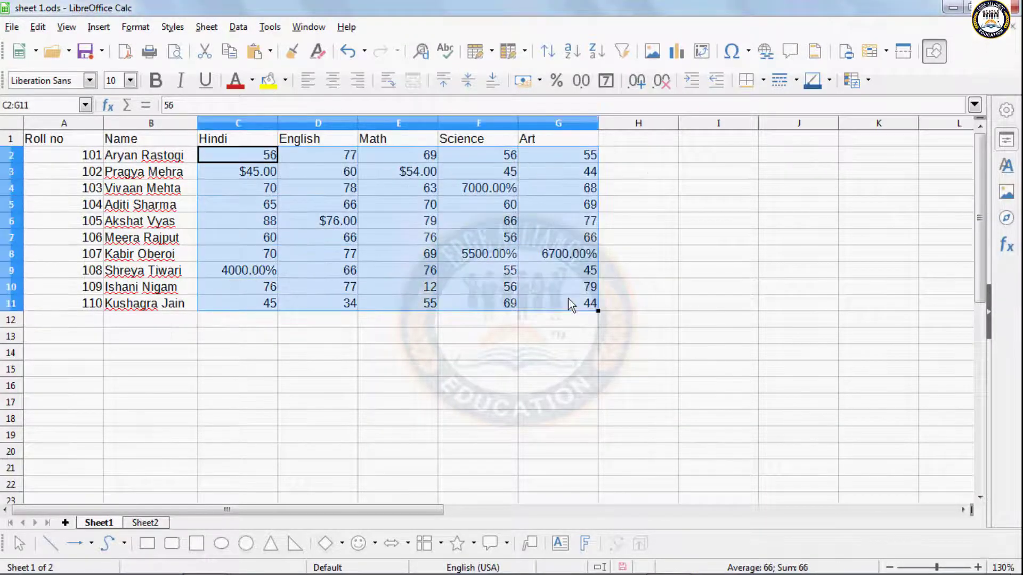
{"action": "left_click", "coordinate": [136, 27]}
{"action": "mouse_move", "coordinate": [198, 102]}
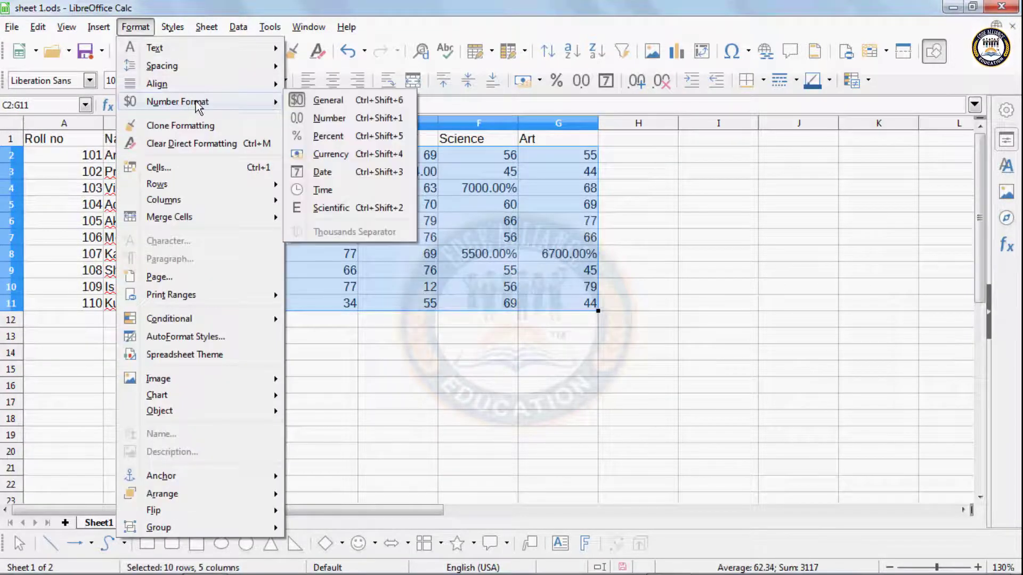
{"action": "left_click", "coordinate": [326, 101]}
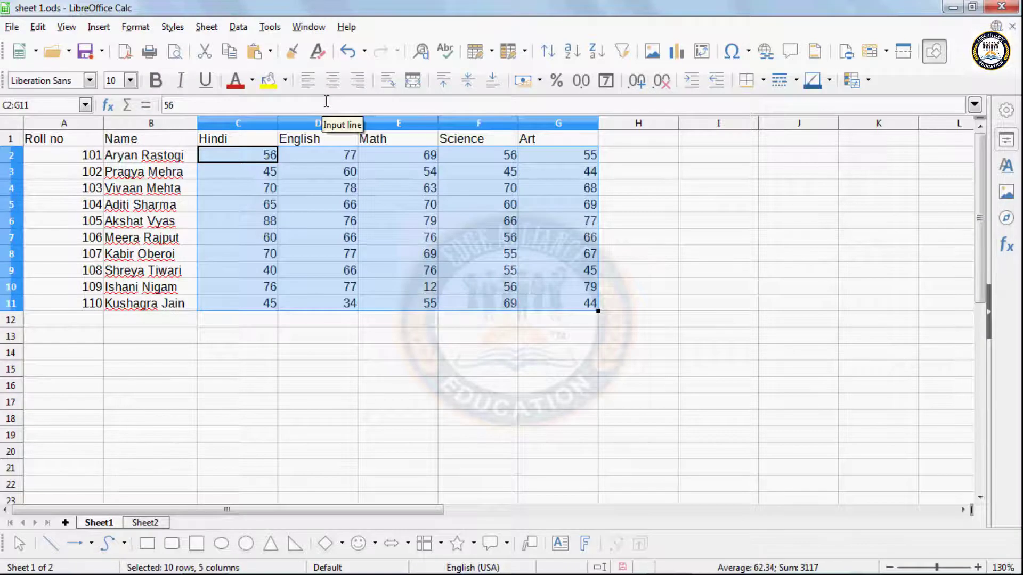
{"action": "left_click", "coordinate": [362, 251]}
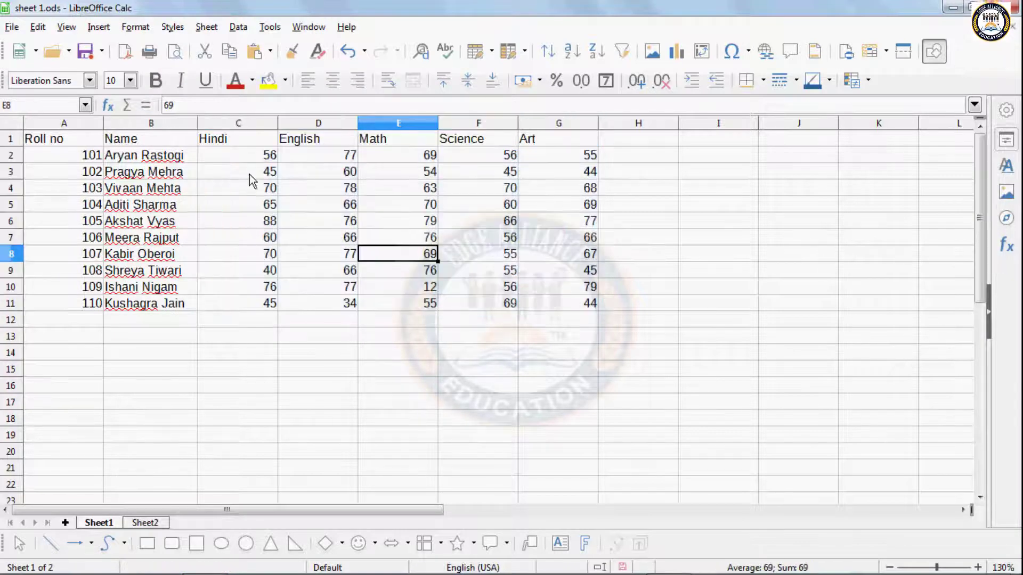
{"action": "left_click_drag", "start_coordinate": [249, 158], "coordinate": [405, 221]}
{"action": "left_click_drag", "start_coordinate": [78, 139], "coordinate": [553, 308]}
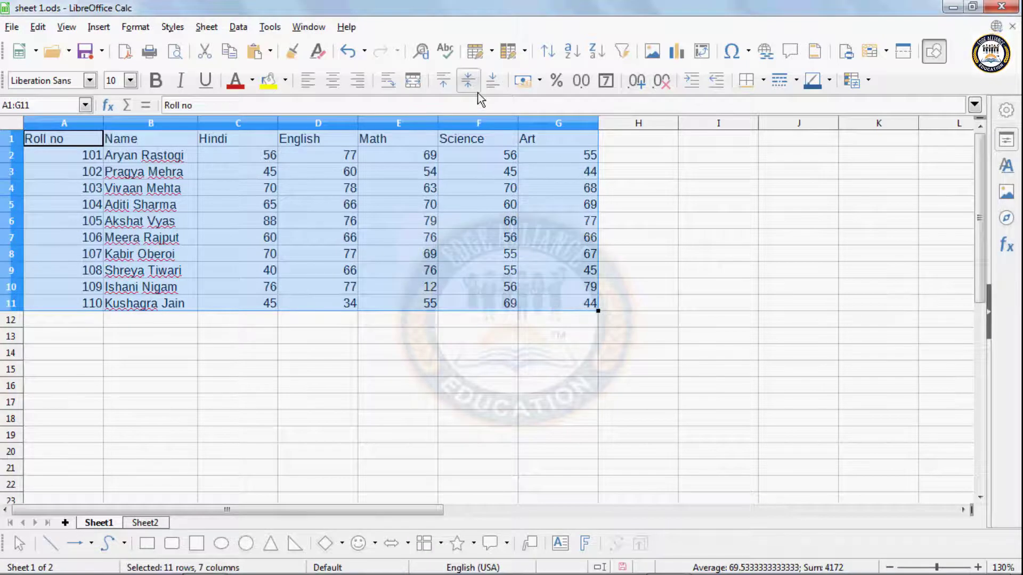
Apply the Accent 1 cell style to cells C3, D6 and E4.
{"action": "left_click", "coordinate": [241, 171]}
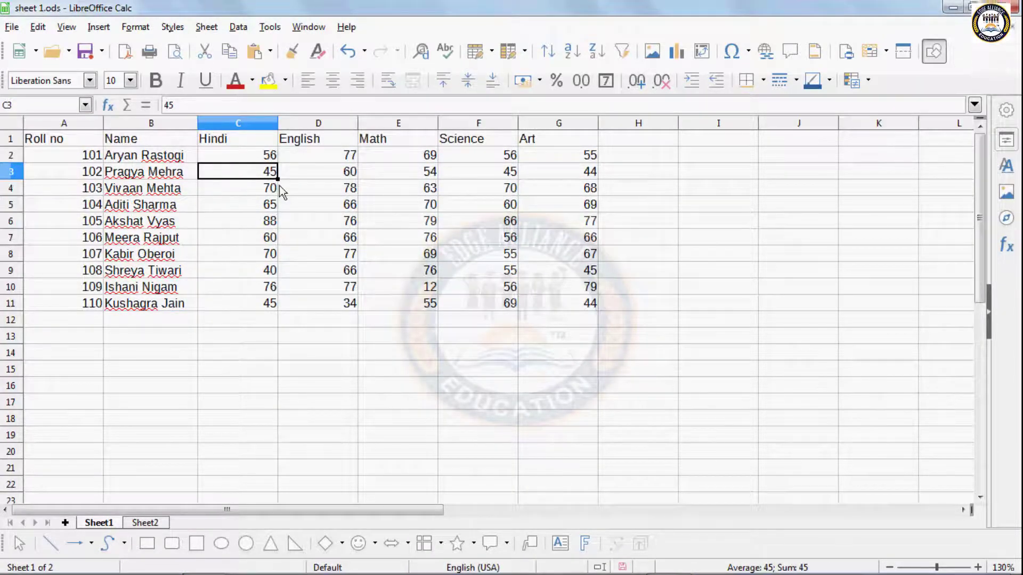
{"action": "left_click", "coordinate": [176, 27]}
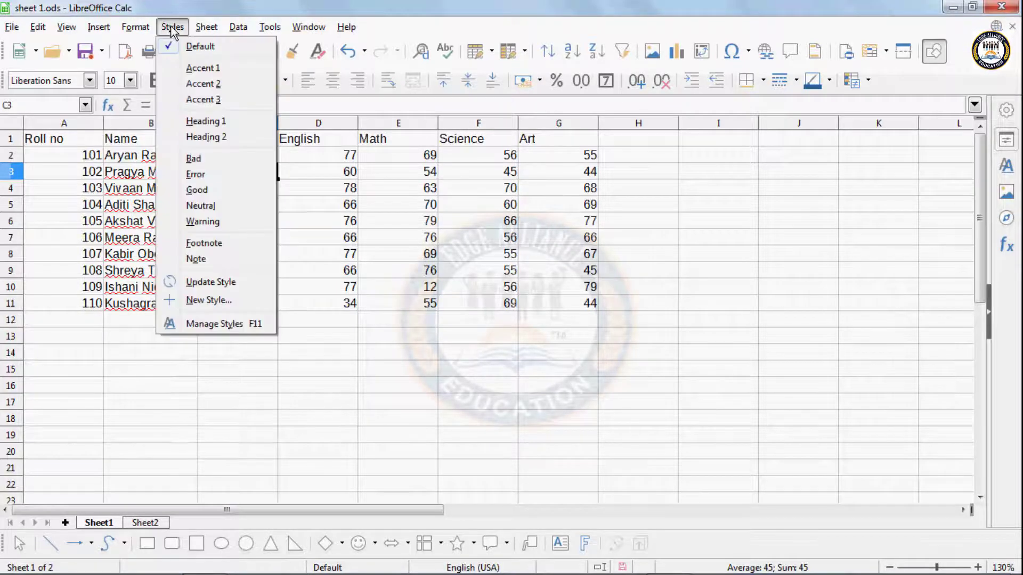
{"action": "left_click", "coordinate": [199, 69]}
{"action": "left_click", "coordinate": [353, 220]}
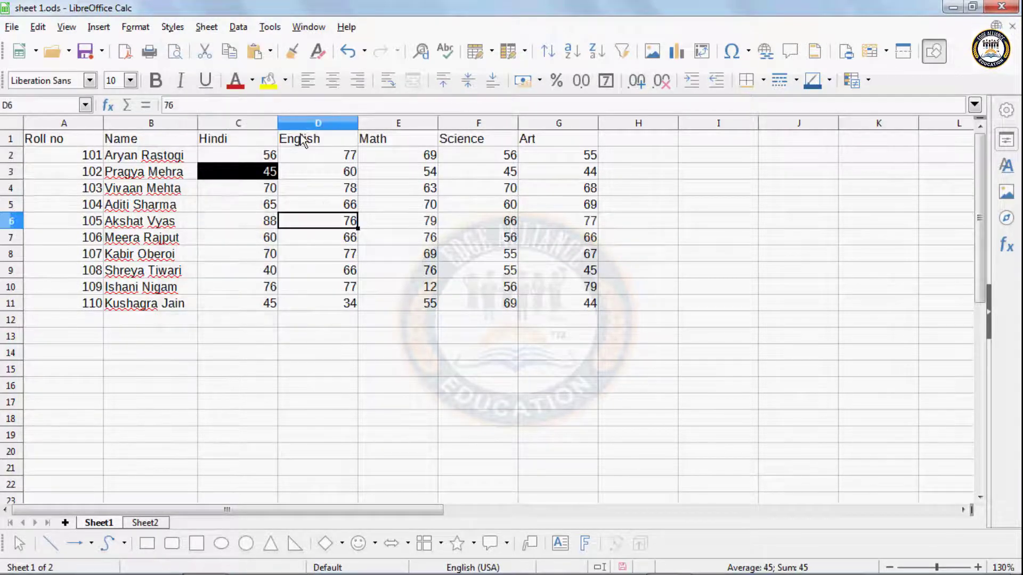
{"action": "left_click", "coordinate": [206, 27]}
{"action": "mouse_move", "coordinate": [173, 27]}
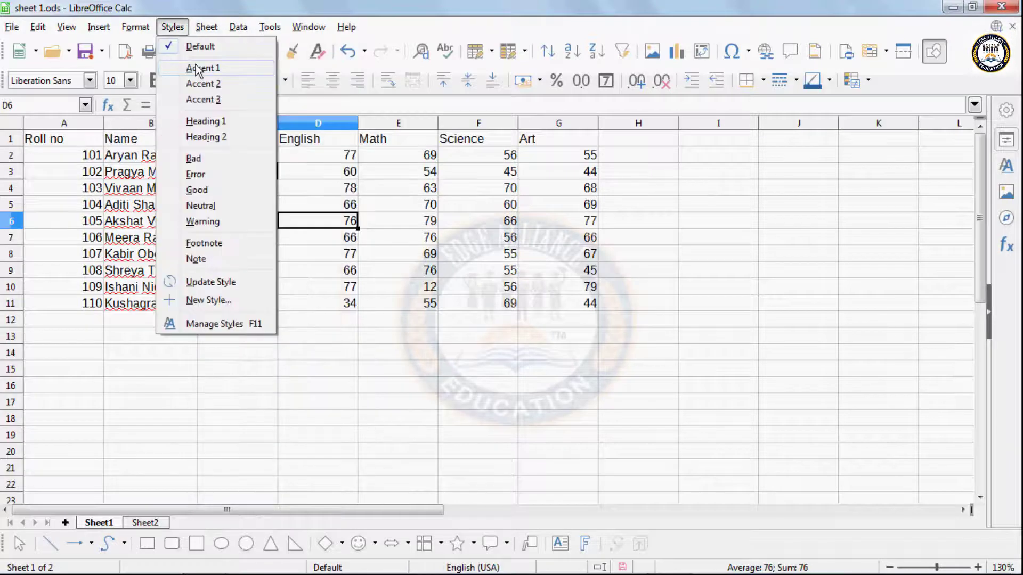
{"action": "left_click", "coordinate": [199, 71]}
{"action": "left_click", "coordinate": [405, 188]}
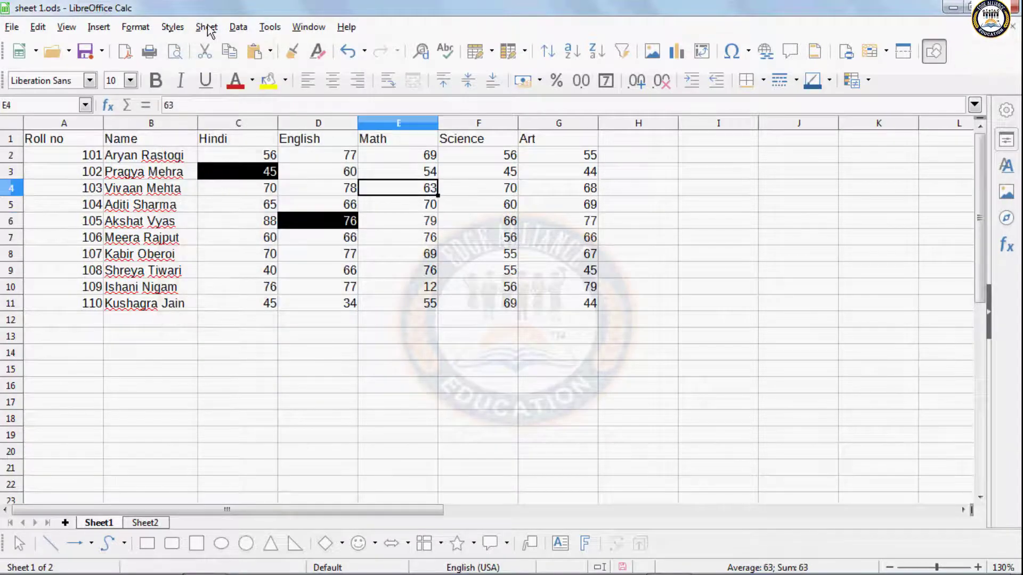
{"action": "left_click", "coordinate": [175, 28]}
{"action": "left_click", "coordinate": [191, 71]}
Apply the Error cell style to cells E9, F6 and C9.
{"action": "left_click", "coordinate": [411, 277]}
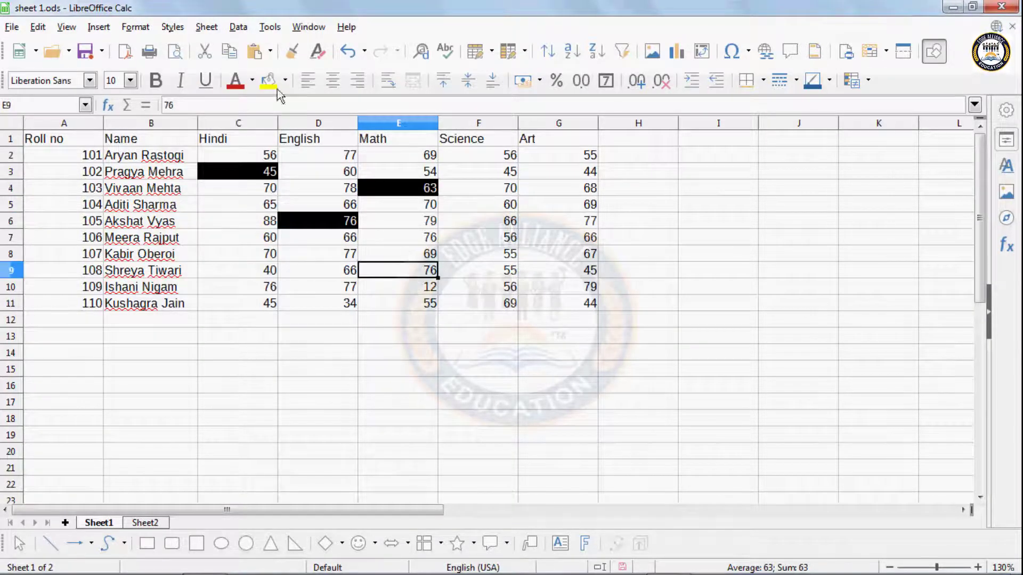
{"action": "left_click", "coordinate": [172, 27]}
{"action": "left_click", "coordinate": [195, 175]}
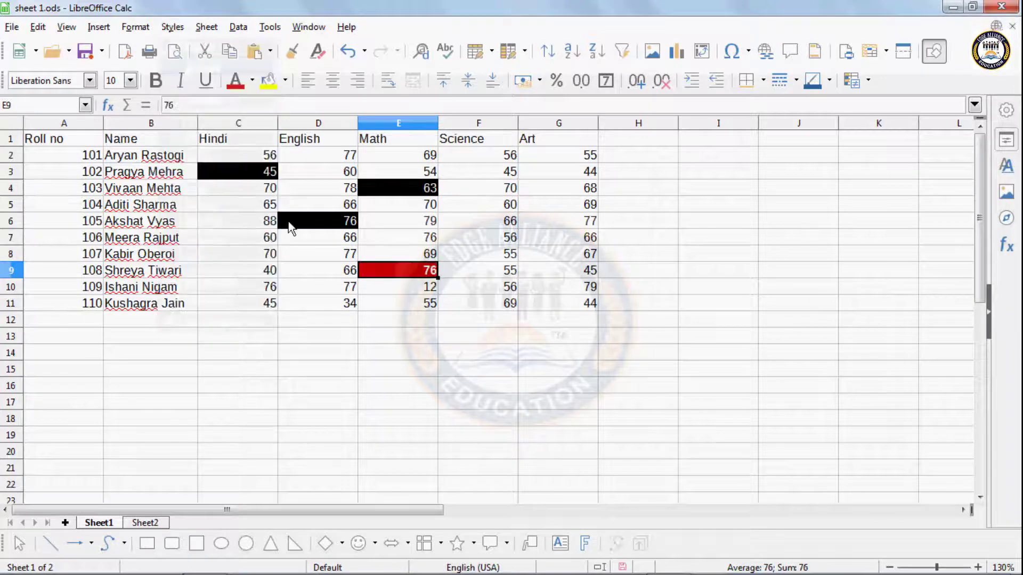
{"action": "left_click", "coordinate": [479, 221]}
{"action": "left_click", "coordinate": [179, 28]}
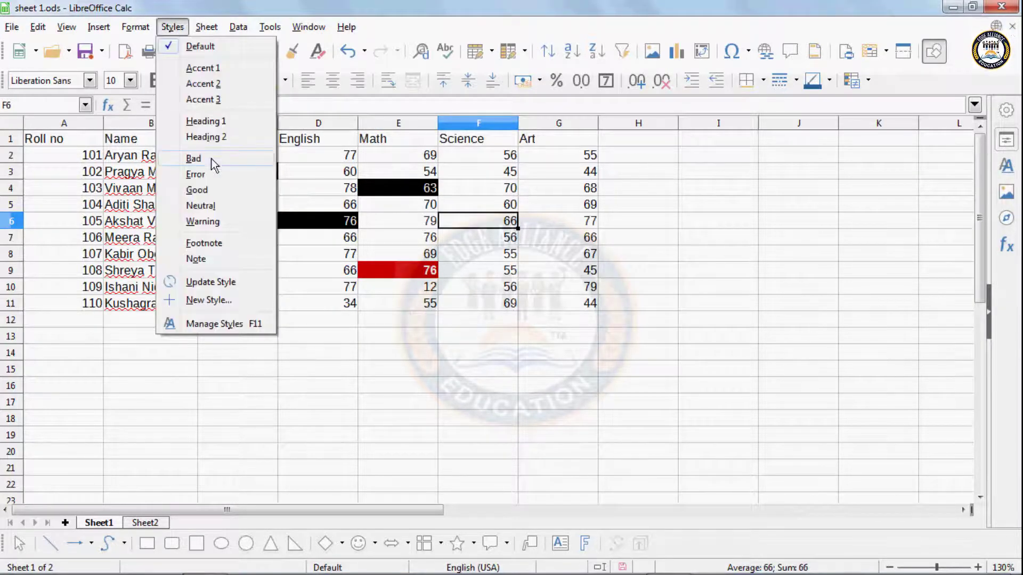
{"action": "left_click", "coordinate": [204, 176]}
{"action": "left_click", "coordinate": [240, 269]}
{"action": "left_click", "coordinate": [167, 27]}
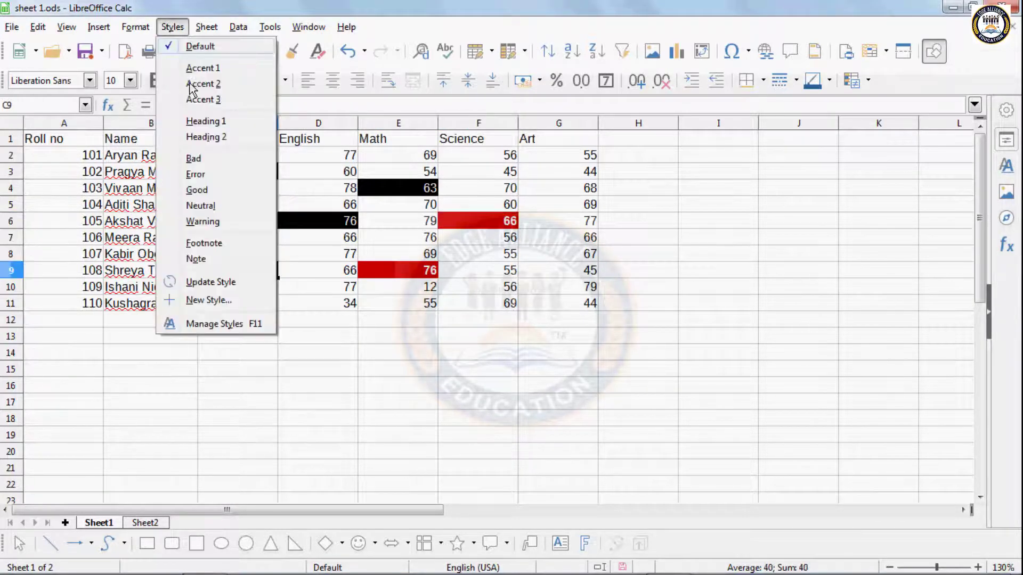
{"action": "left_click", "coordinate": [206, 176]}
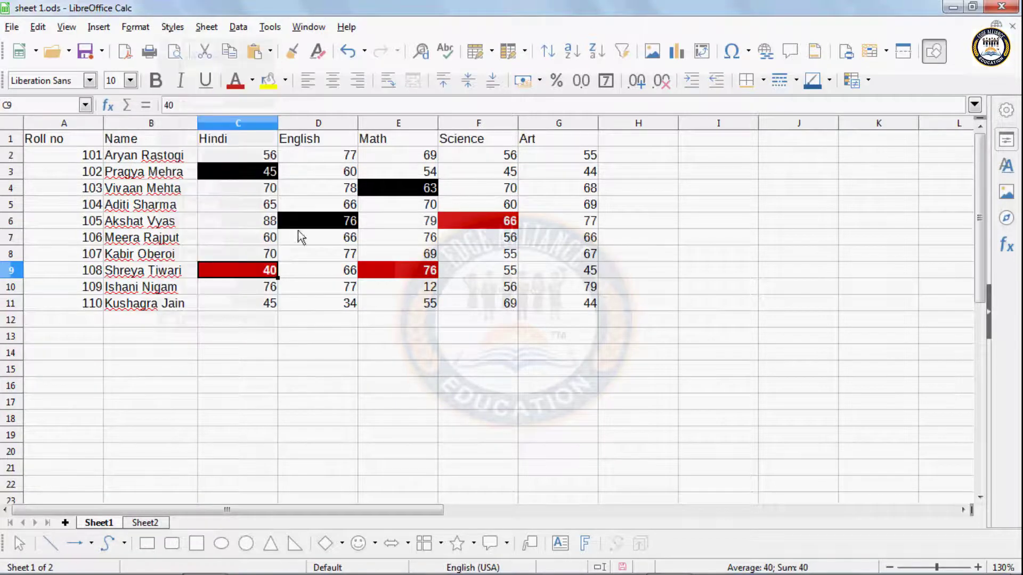
Select A1:G11 and set Find & Replace to search by Cell Styles, with Current selection only and Regular expressions turned off.
{"action": "left_click_drag", "start_coordinate": [42, 138], "coordinate": [554, 311]}
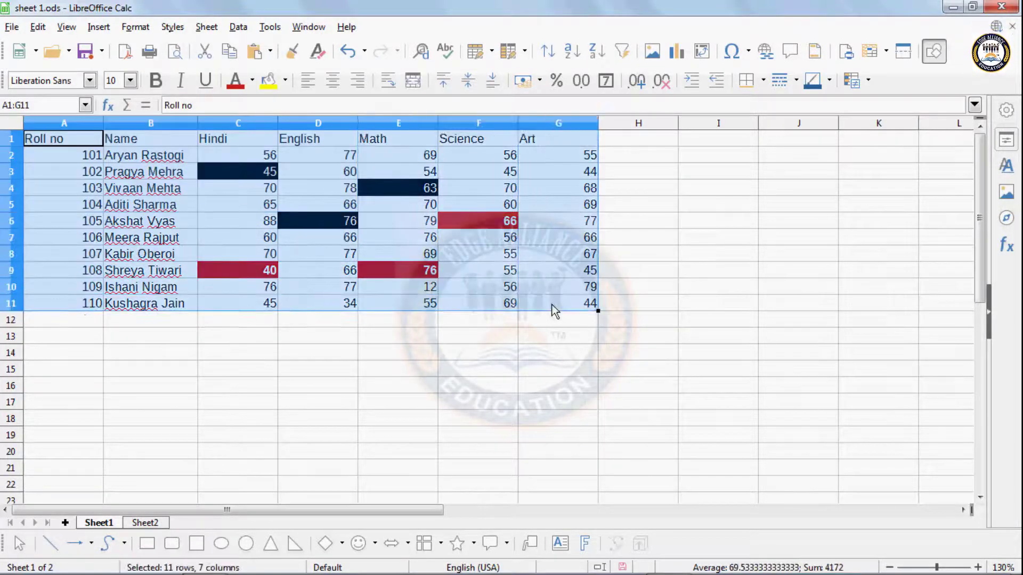
{"action": "left_click", "coordinate": [421, 51]}
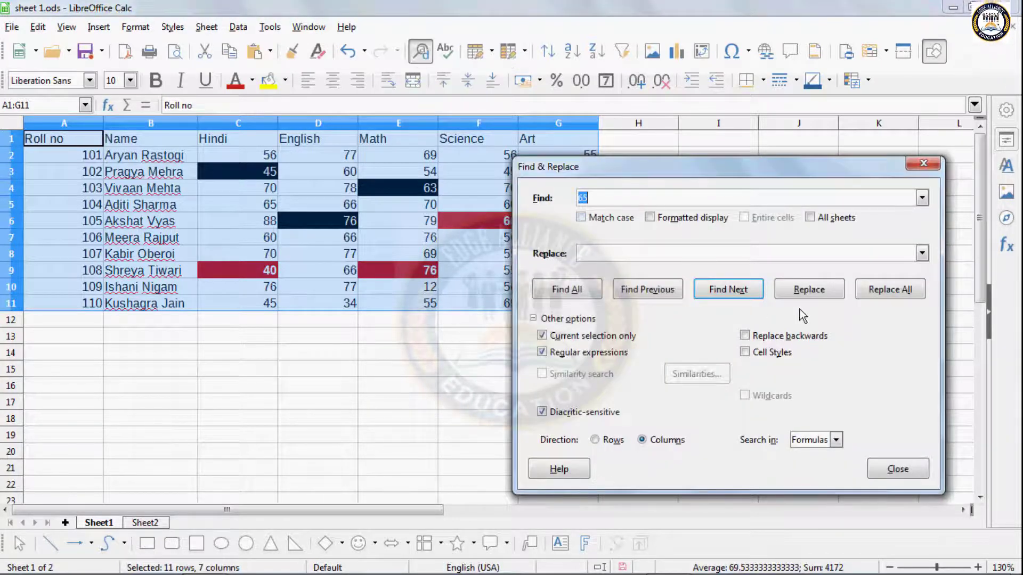
{"action": "left_click", "coordinate": [549, 338]}
{"action": "left_click", "coordinate": [543, 352]}
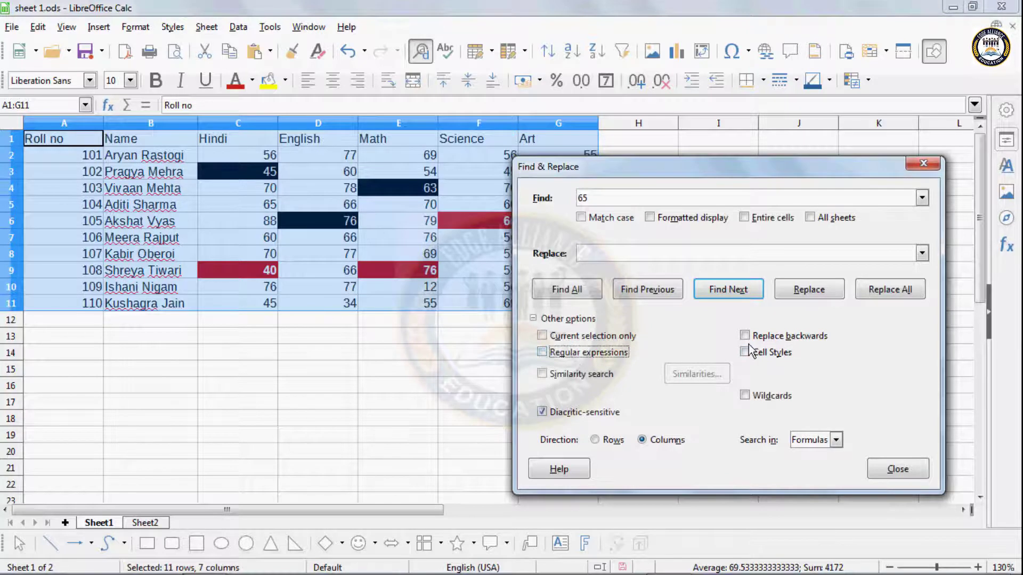
{"action": "left_click", "coordinate": [745, 353]}
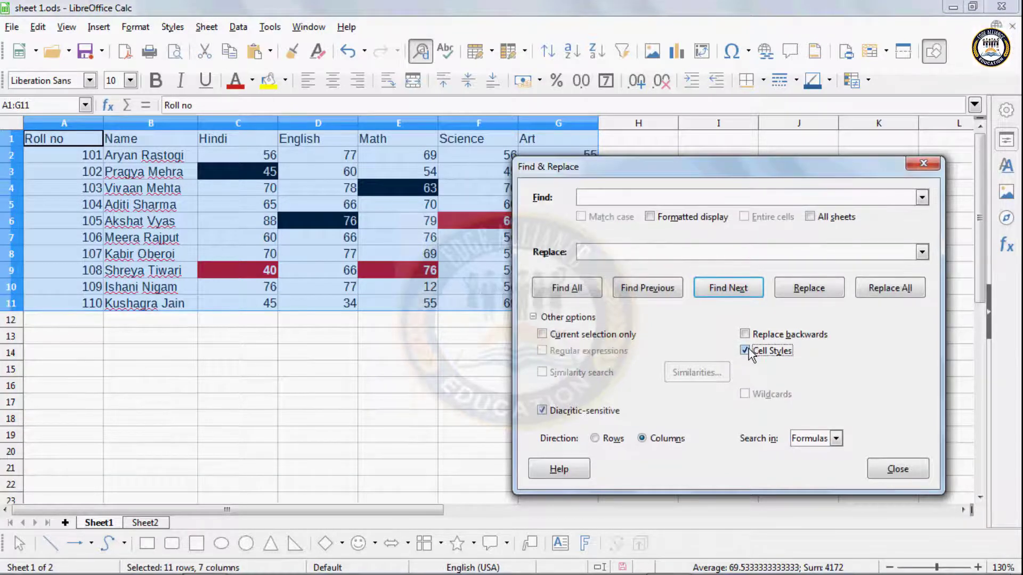
Try to find the next cell that uses the Accent 1 style.
{"action": "left_click", "coordinate": [617, 198]}
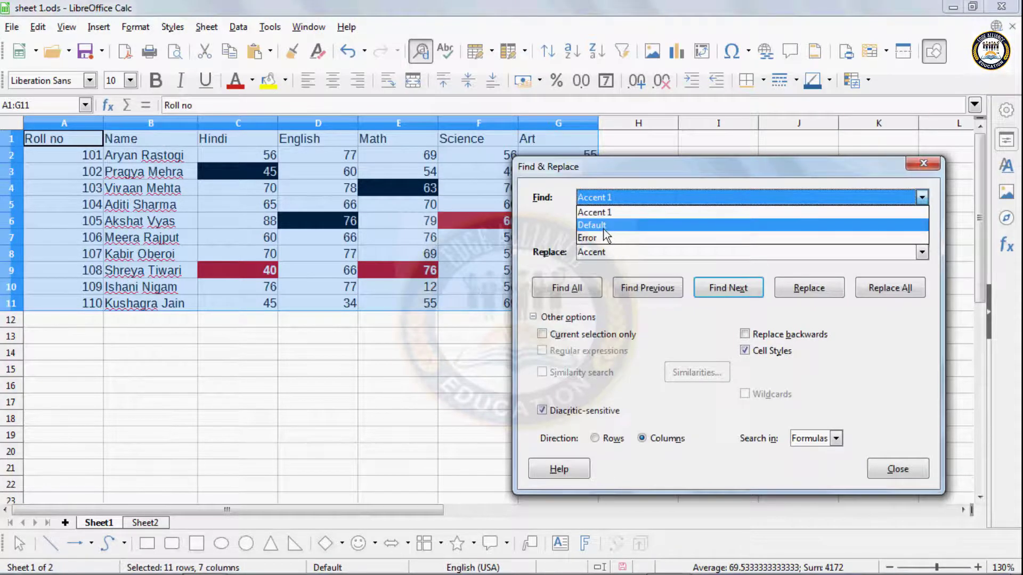
{"action": "left_click", "coordinate": [600, 212]}
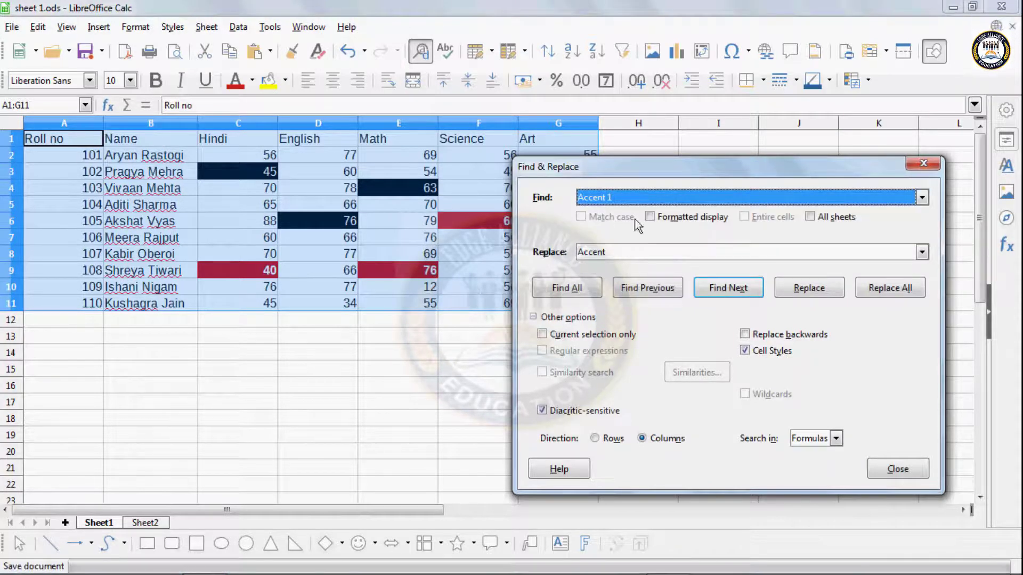
{"action": "left_click", "coordinate": [727, 296]}
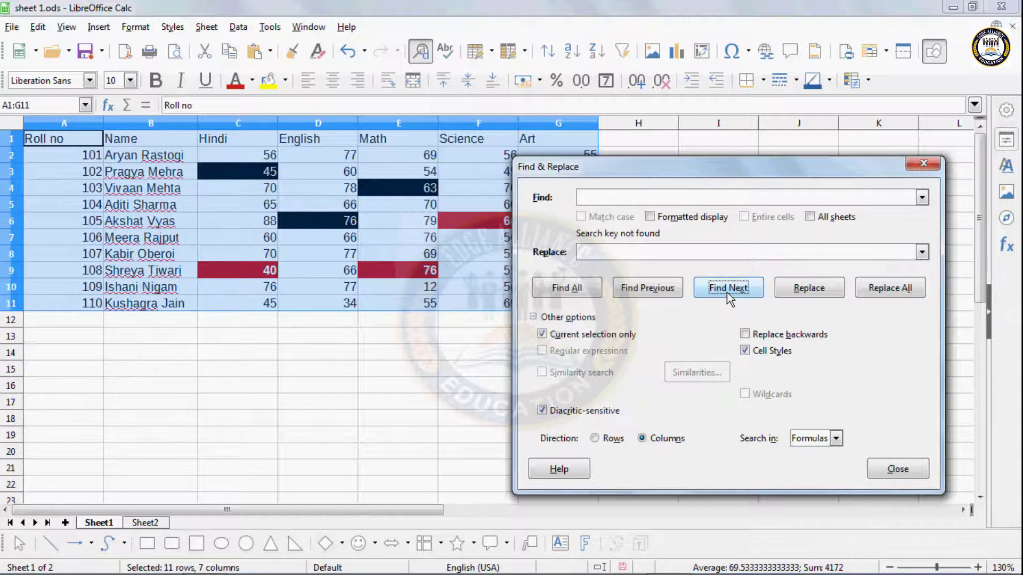
Find the next two cells with the Error style in the selected table, close Find & Replace and deselect the table.
{"action": "left_click", "coordinate": [609, 197]}
{"action": "left_click", "coordinate": [604, 198]}
{"action": "left_click", "coordinate": [604, 198]}
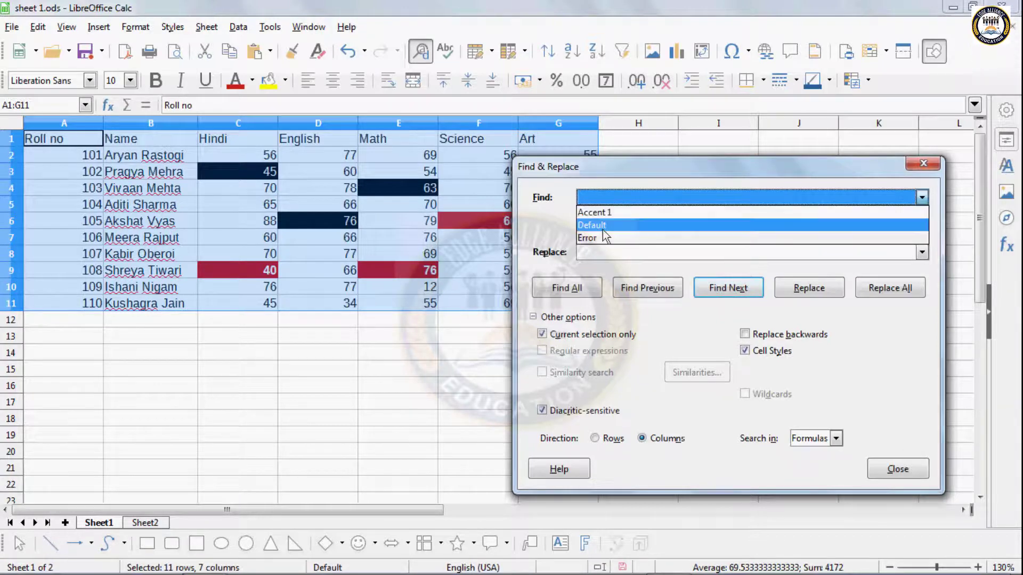
{"action": "left_click", "coordinate": [603, 238]}
{"action": "left_click", "coordinate": [727, 293]}
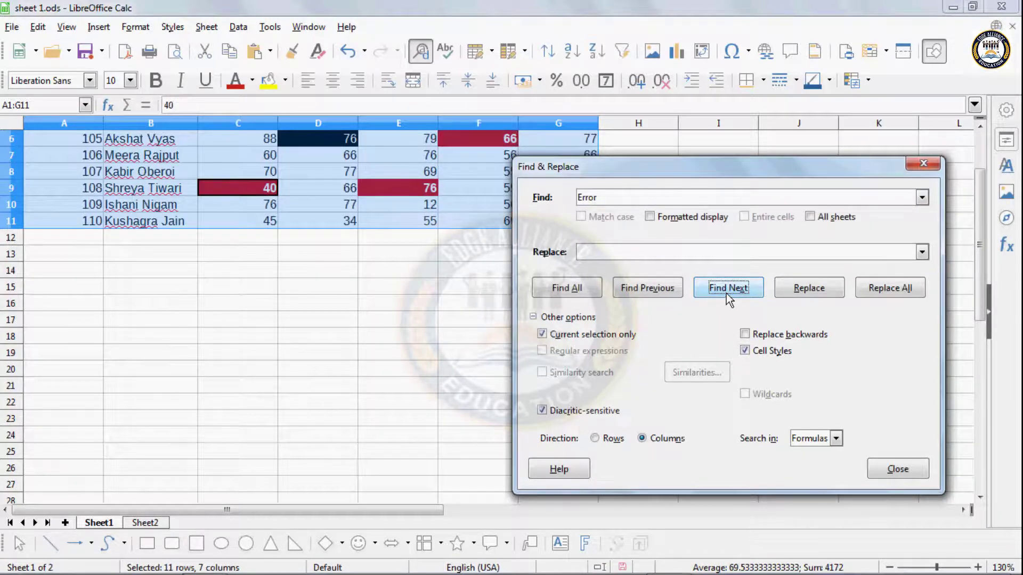
{"action": "left_click", "coordinate": [726, 293]}
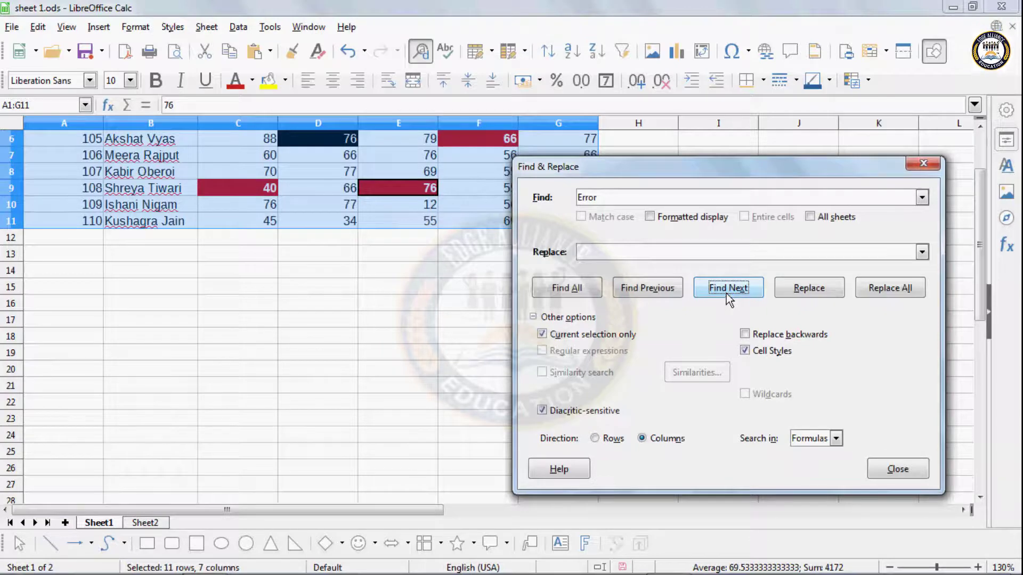
{"action": "left_click", "coordinate": [884, 469]}
{"action": "left_click", "coordinate": [422, 317]}
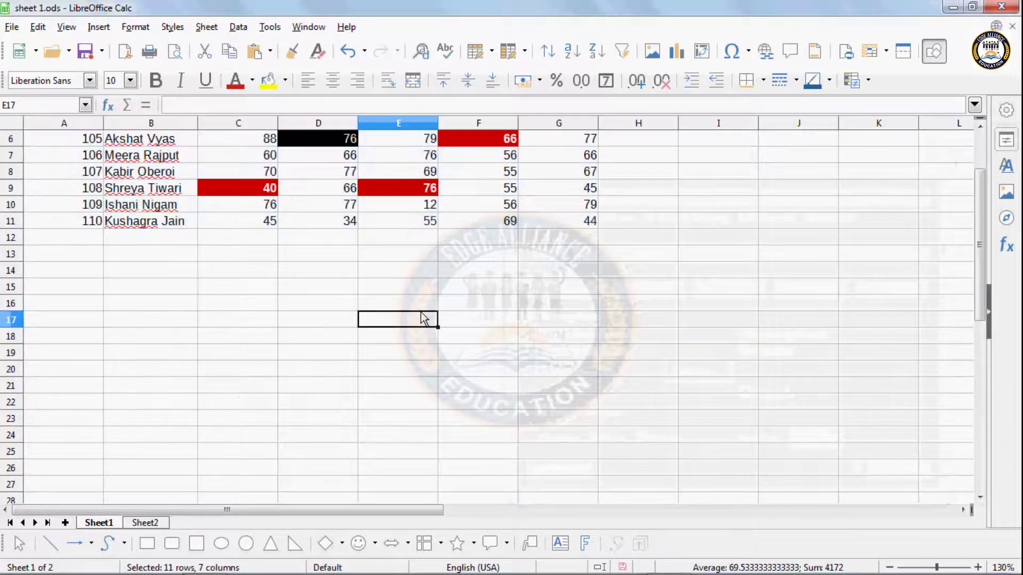
Reopen Find & Replace without a table selection and step through all cells with the Error style.
{"action": "scroll", "coordinate": [421, 312], "scroll_direction": "up", "scroll_amount": 2}
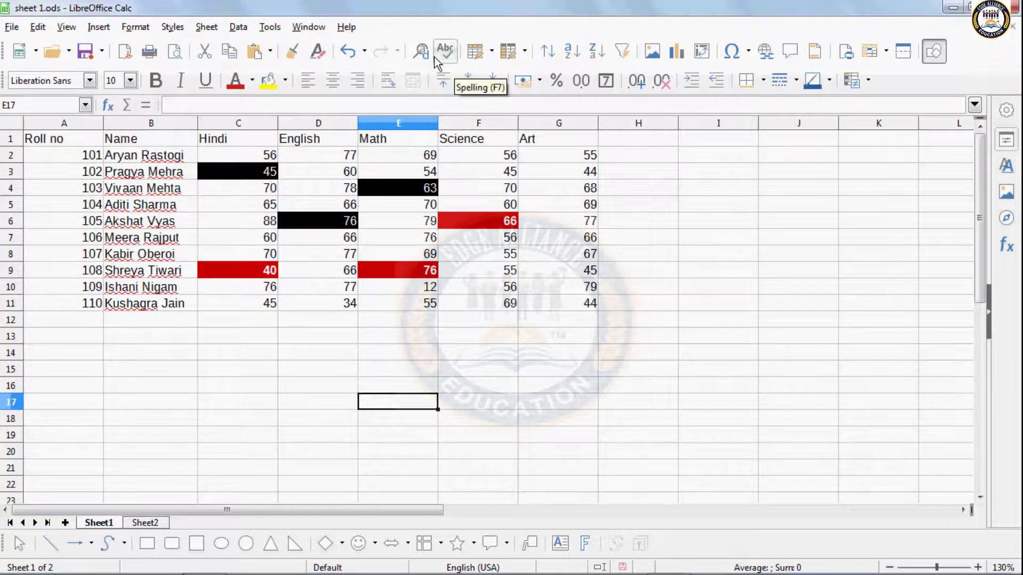
{"action": "left_click", "coordinate": [421, 51]}
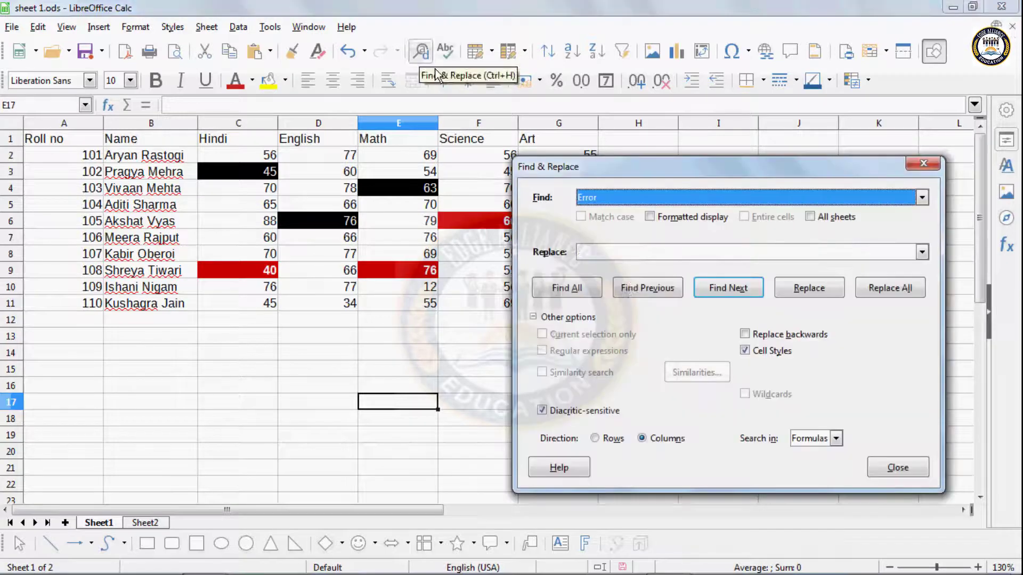
{"action": "left_click", "coordinate": [600, 200]}
{"action": "left_click", "coordinate": [596, 239]}
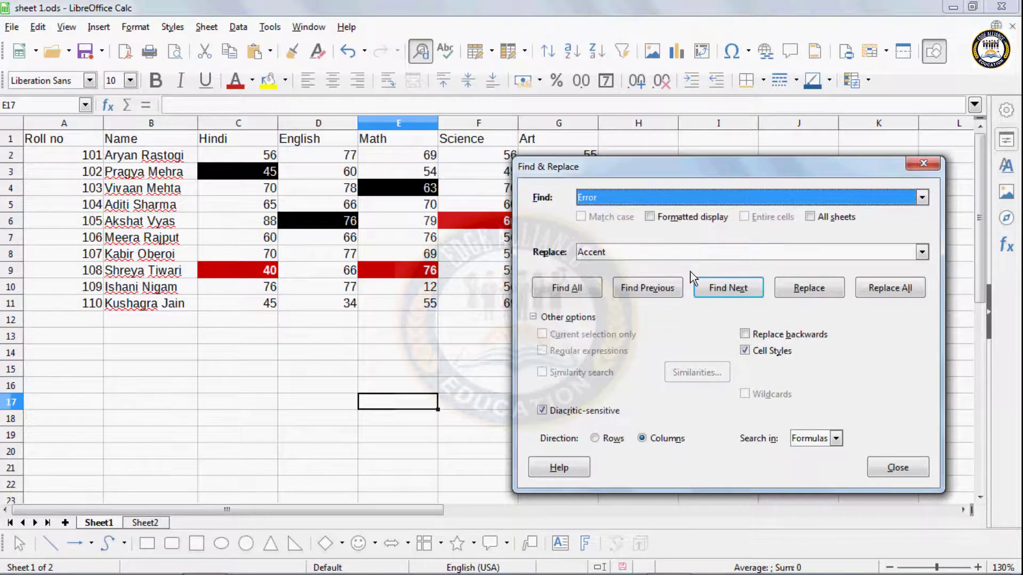
{"action": "left_click", "coordinate": [721, 285]}
{"action": "left_click", "coordinate": [720, 285]}
{"action": "left_click", "coordinate": [720, 284]}
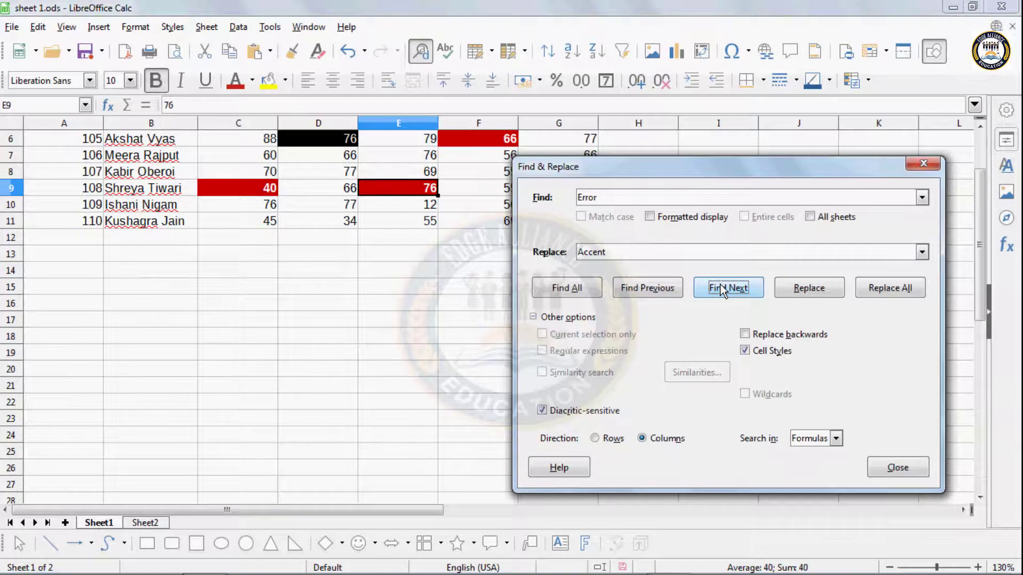
{"action": "left_click", "coordinate": [723, 291]}
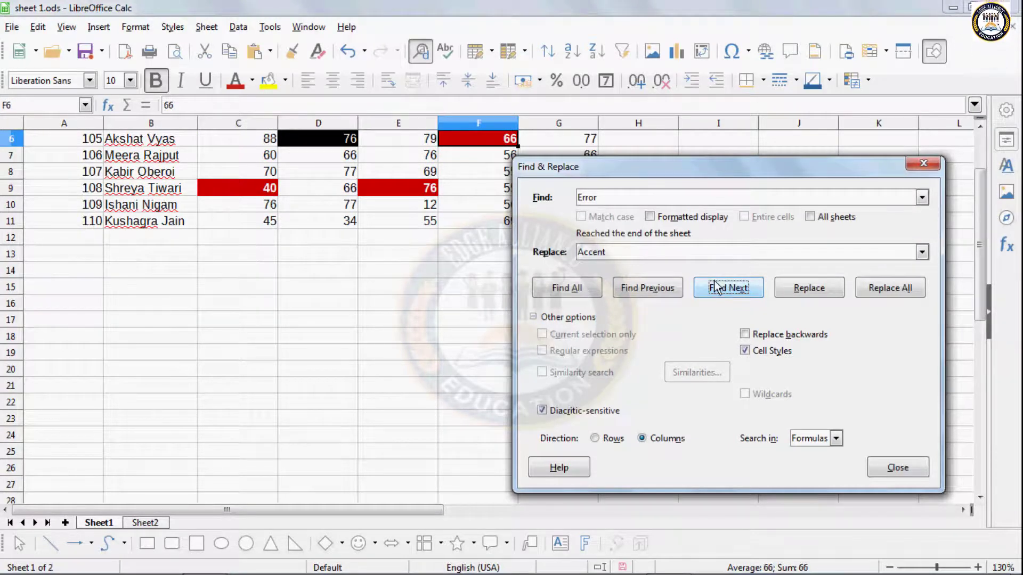
Replace the Error cell style with Good one cell at a time, and close Find & Replace.
{"action": "left_click", "coordinate": [607, 252]}
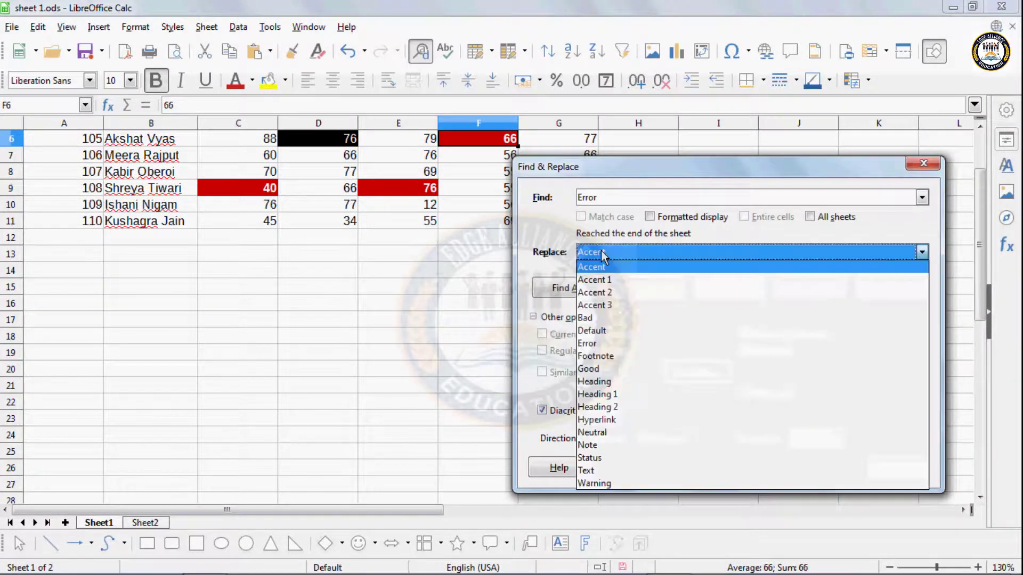
{"action": "left_click", "coordinate": [606, 370]}
{"action": "left_click", "coordinate": [791, 294]}
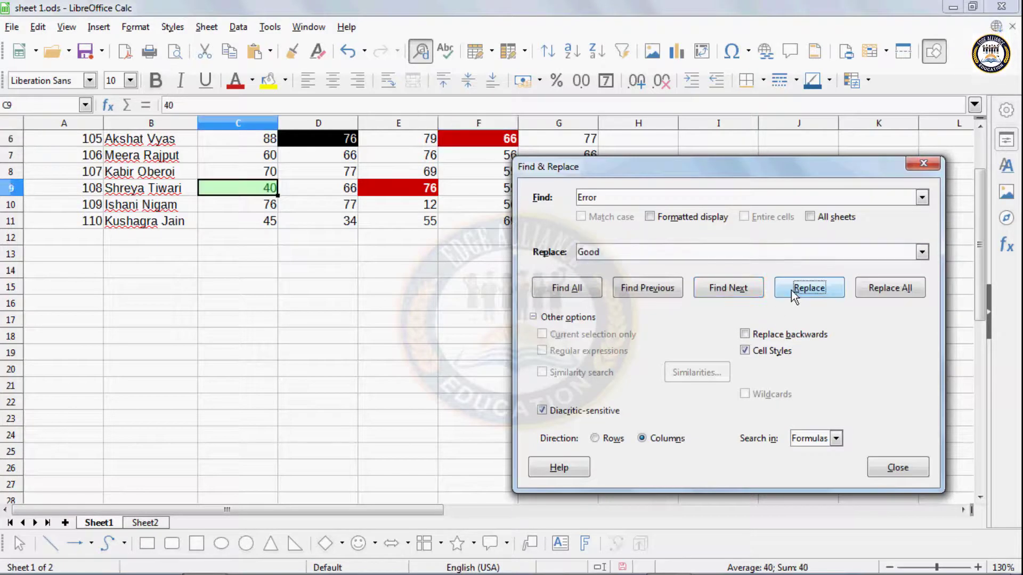
{"action": "left_click", "coordinate": [792, 290]}
{"action": "left_click", "coordinate": [792, 289]}
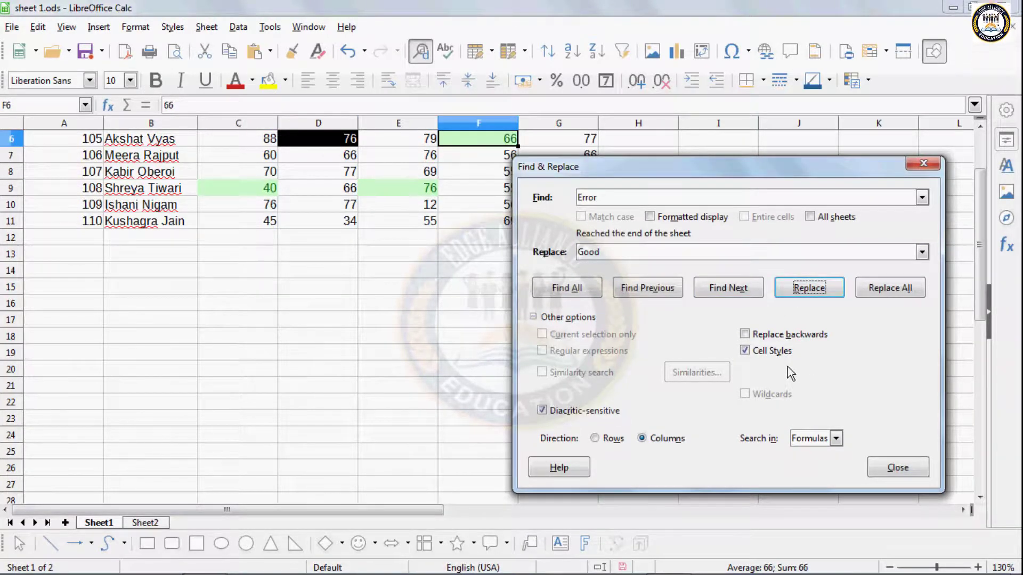
{"action": "left_click", "coordinate": [889, 471]}
{"action": "scroll", "coordinate": [440, 286], "scroll_direction": "up", "scroll_amount": 2}
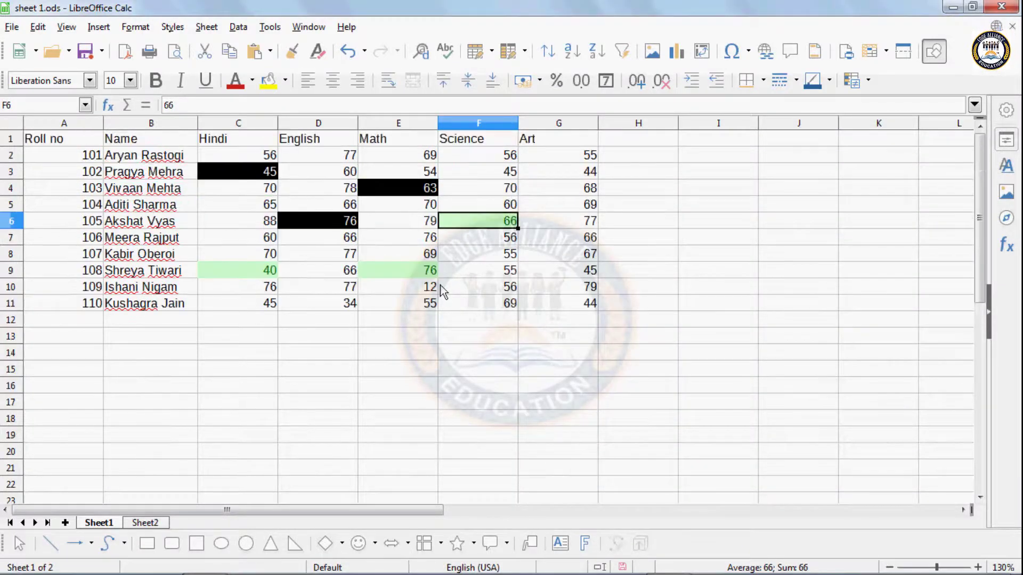
{"action": "left_click", "coordinate": [436, 384]}
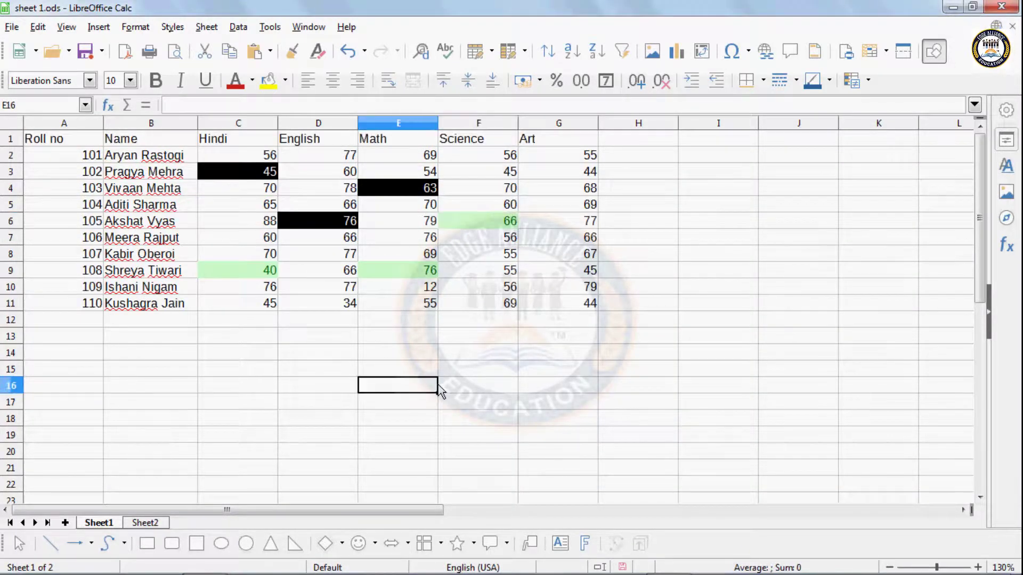
Turn off the Cell Styles option in Find & Replace and close the dialog.
{"action": "left_click", "coordinate": [421, 51]}
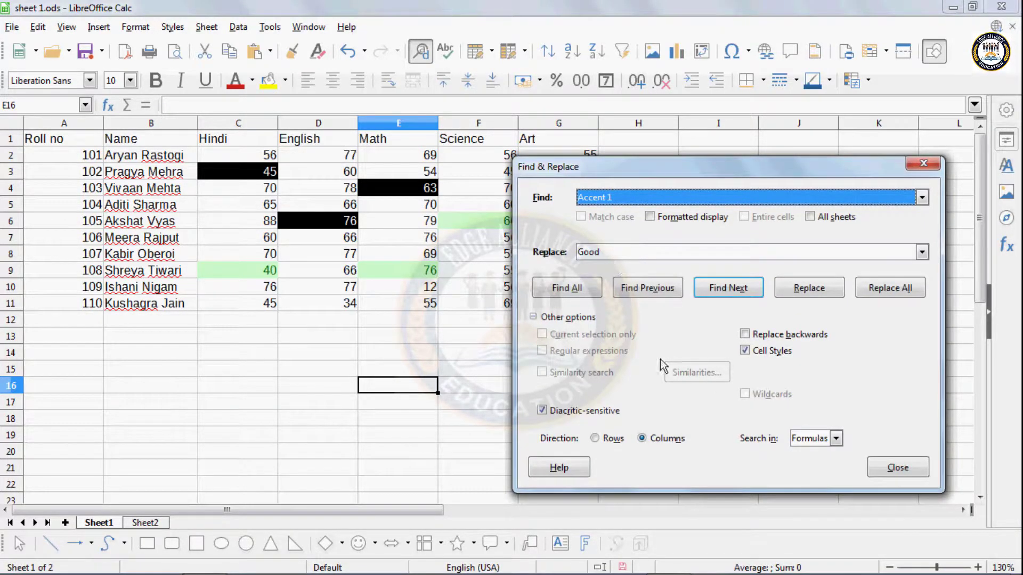
{"action": "left_click", "coordinate": [745, 350]}
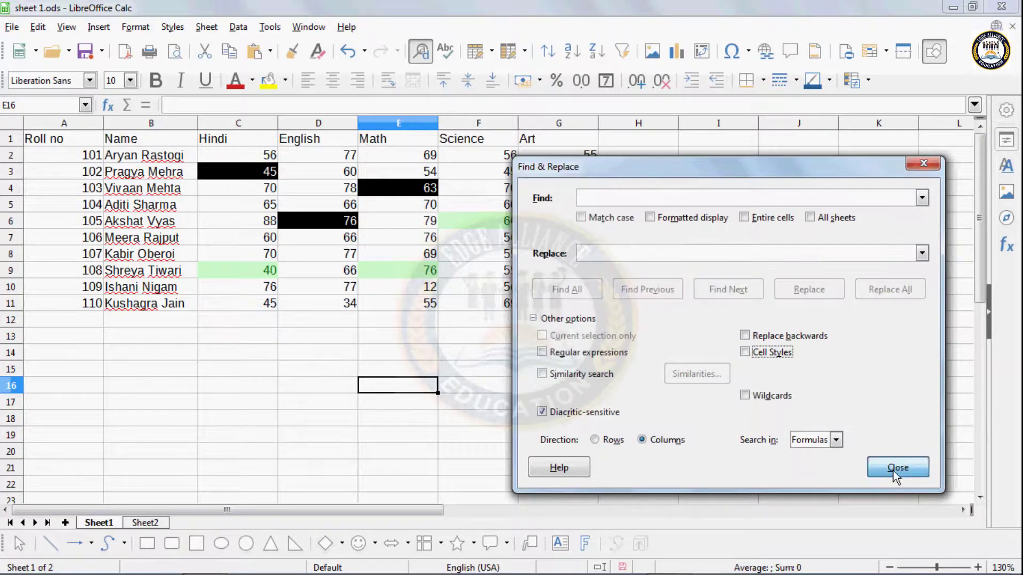
{"action": "left_click", "coordinate": [897, 468]}
{"action": "left_click", "coordinate": [490, 318]}
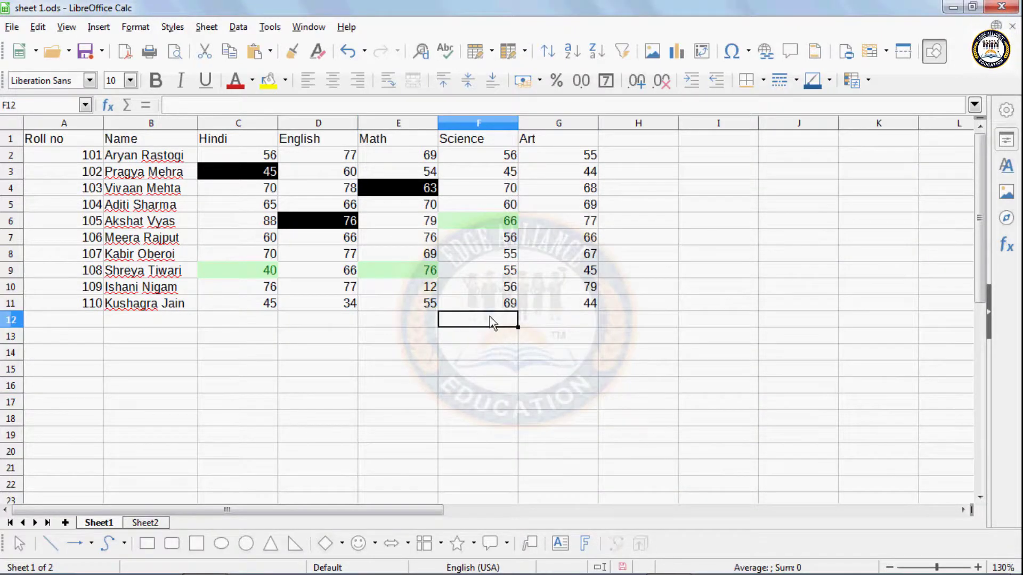
{"action": "left_click", "coordinate": [360, 237]}
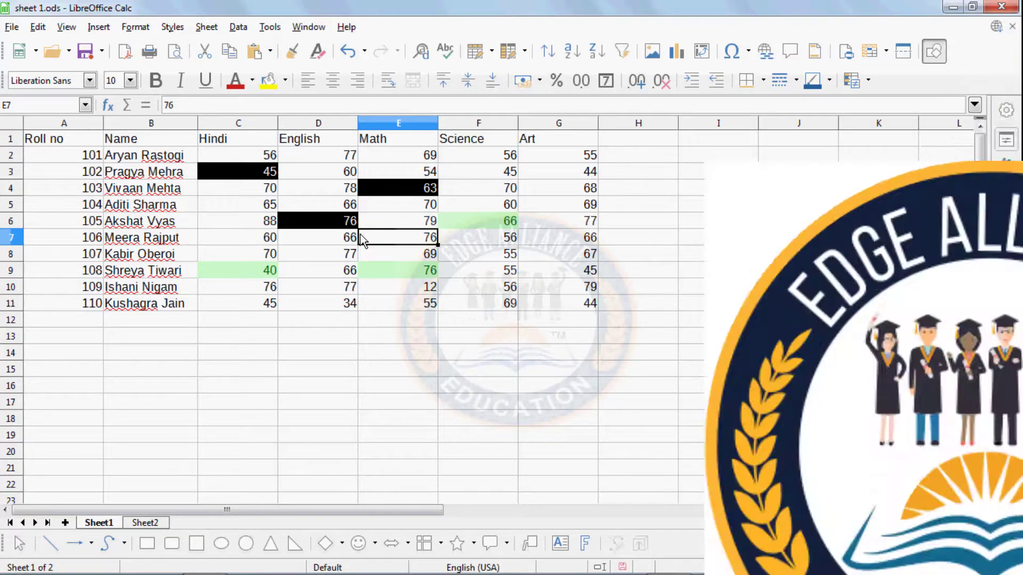